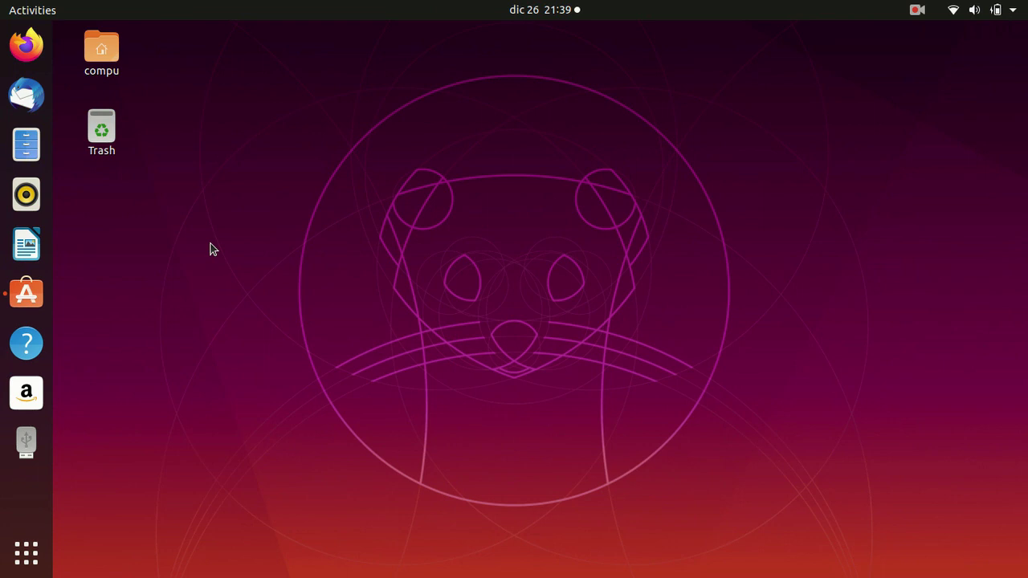
Step: Find the Terminal application with the search term "terminal" and open it
click(27, 552)
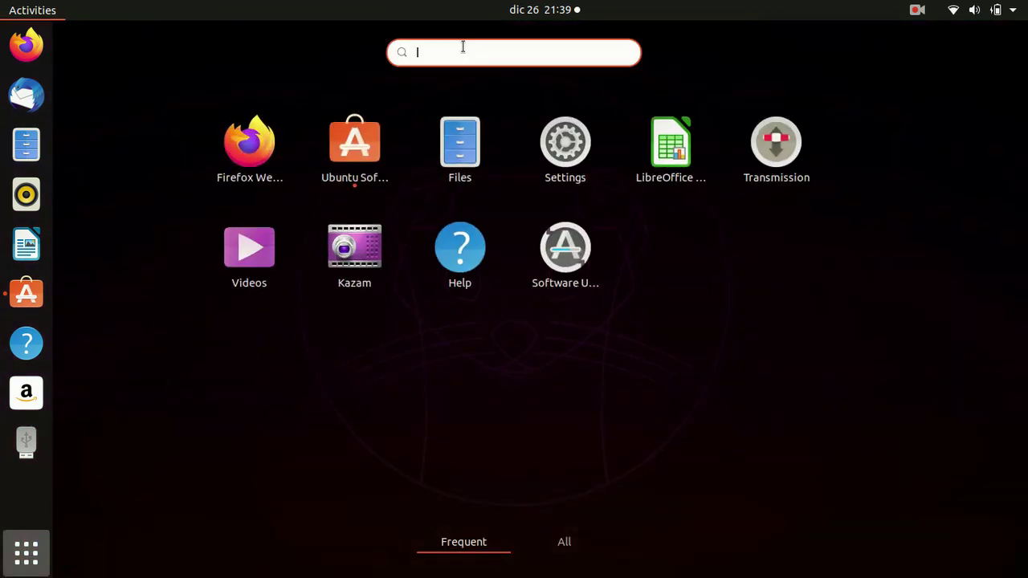
text(terminal)
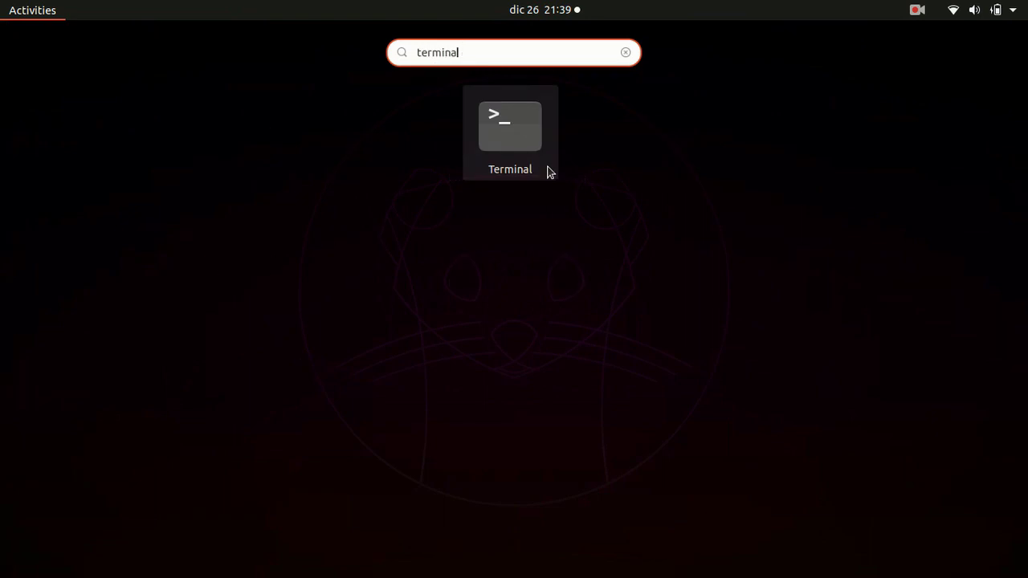
click(545, 143)
click(509, 172)
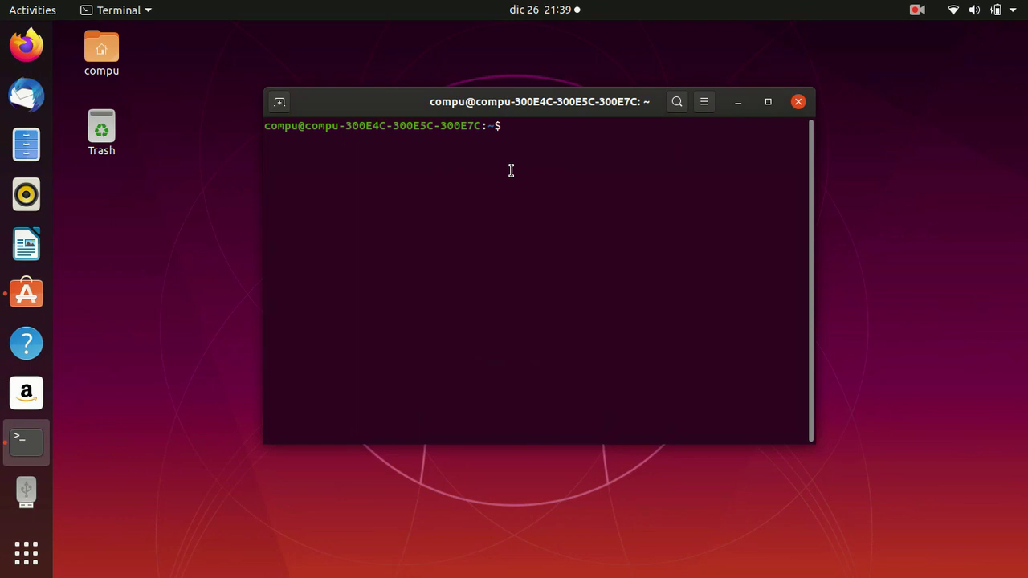
Step: Refresh the package lists by running sudo apt-get update, authenticating with the account password
text(sudo apt-e)
key(Tab)
key(BackSpace)
key(BackSpace)
key(BackSpace)
key(BackSpace)
key(BackSpace)
key(BackSpace)
key(BackSpace)
key(BackSpace)
key(BackSpace)
key(BackSpace)
key(BackSpace)
key(BackSpace)
key(BackSpace)
key(BackSpace)
key(BackSpace)
key(BackSpace)
key(BackSpace)
text(get  update)
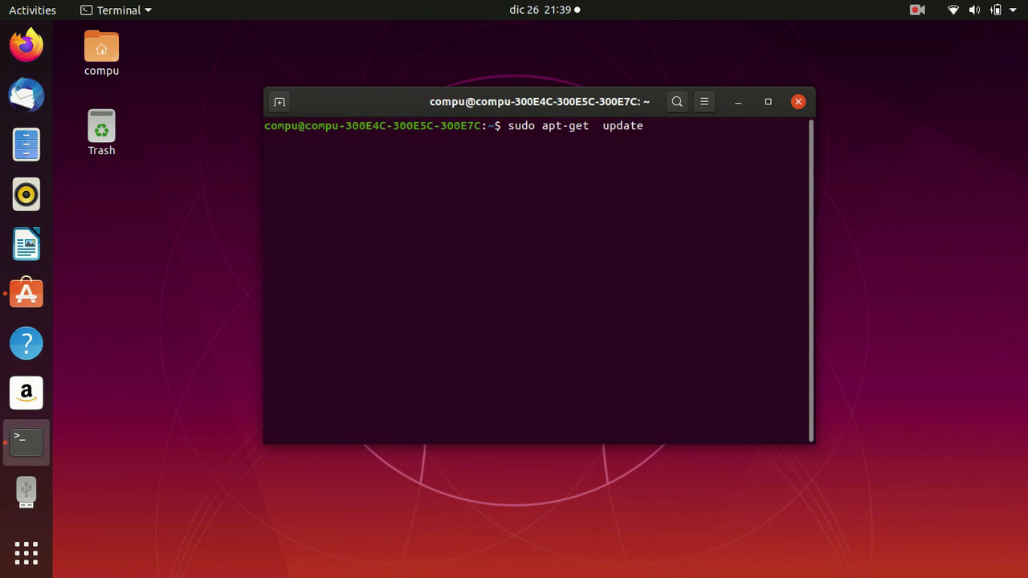
key(Return)
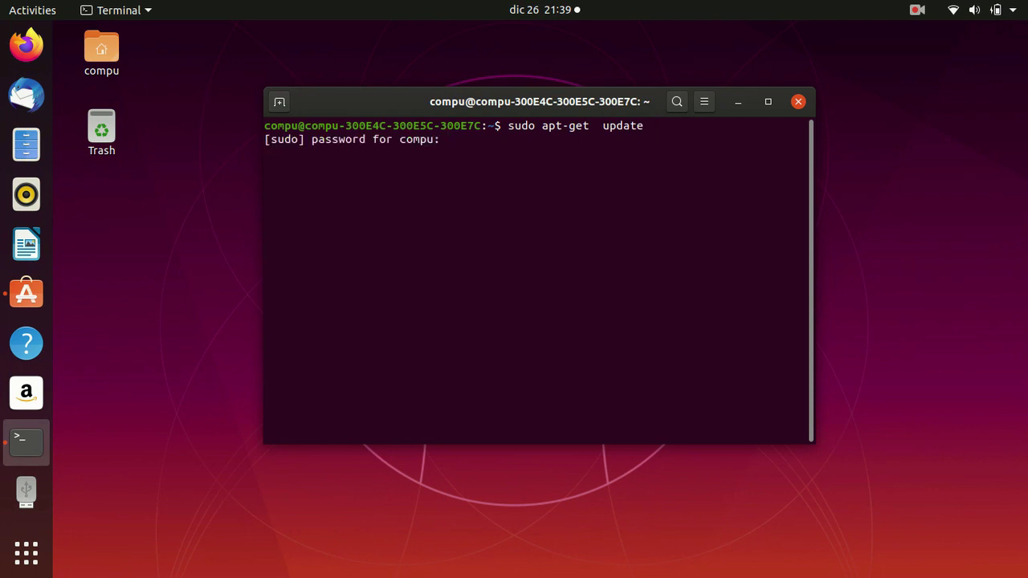
key(Return)
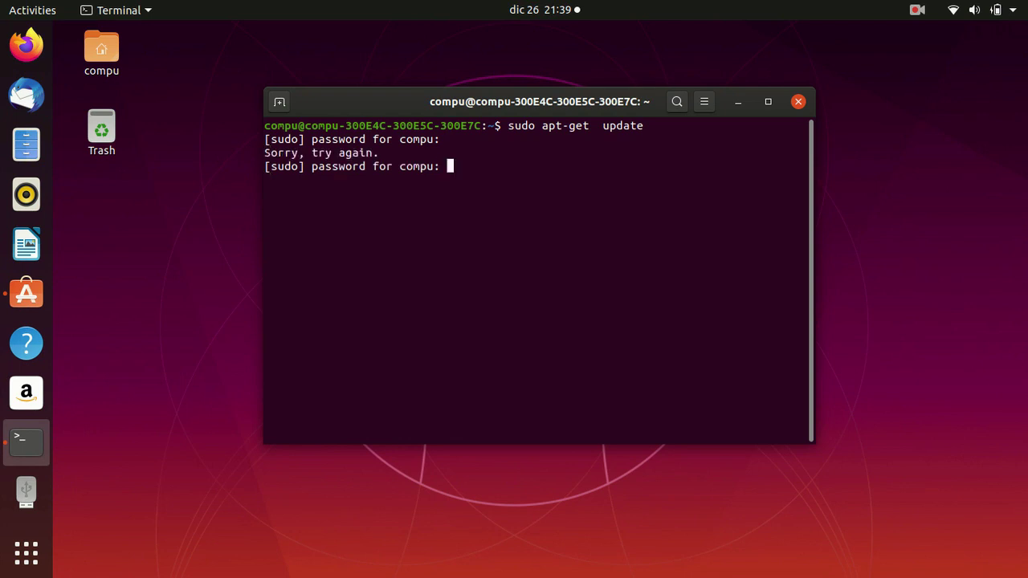
key(Return)
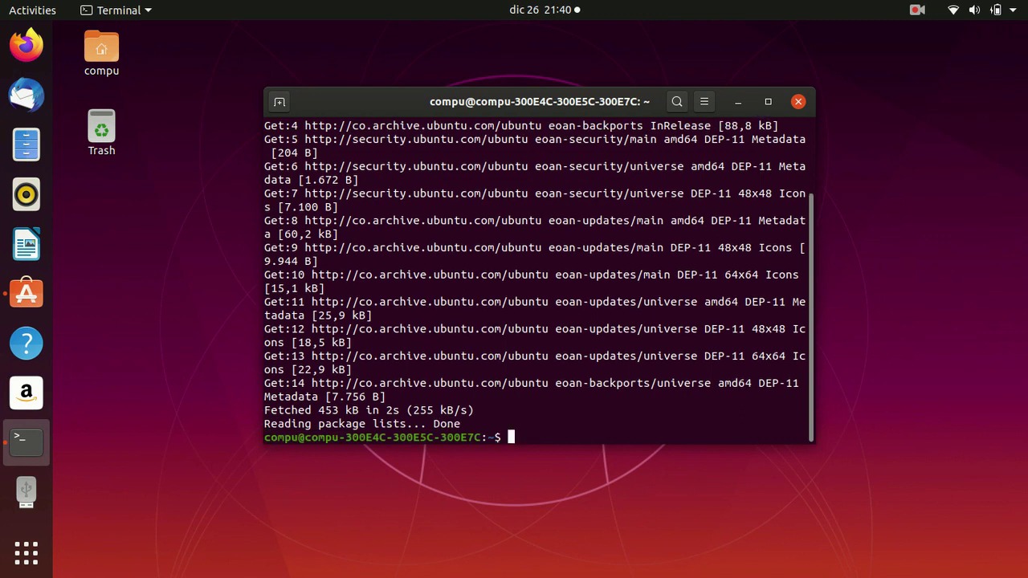
Step: Run sudo apt-get upgrade and accept the installation of the listed package upgrades
key(Up)
key(BackSpace)
key(BackSpace)
key(BackSpace)
key(BackSpace)
key(BackSpace)
key(BackSpace)
text(pgrade)
key(Return)
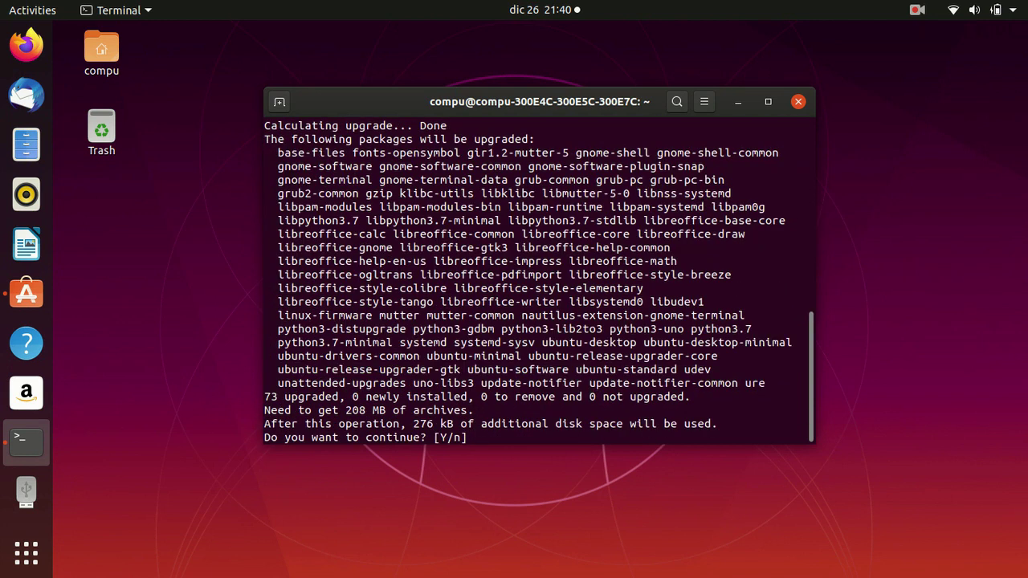
text(y)
key(Return)
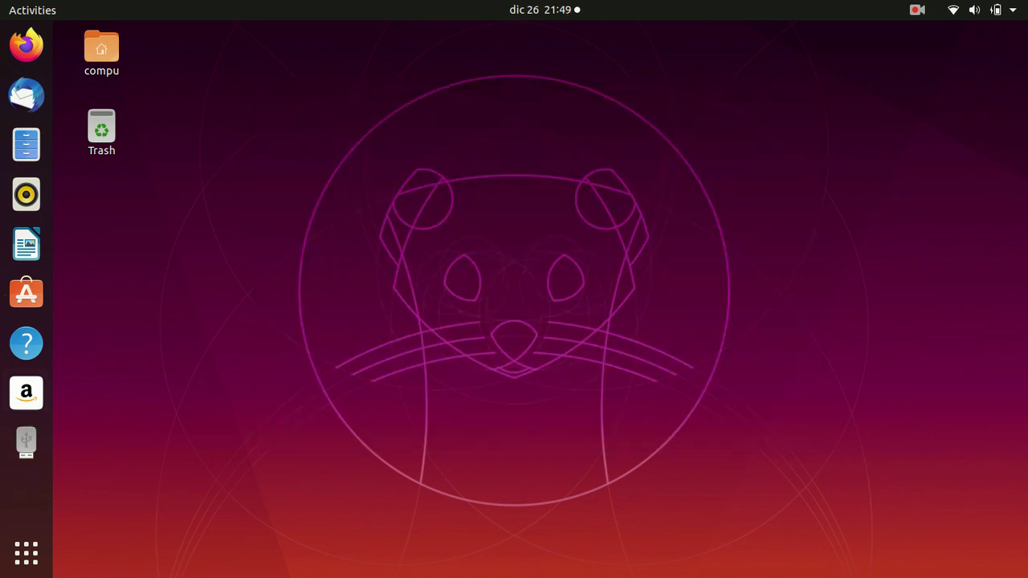
Step: Search the installed applications for "upda" and open Software & Updates
click(25, 552)
click(463, 53)
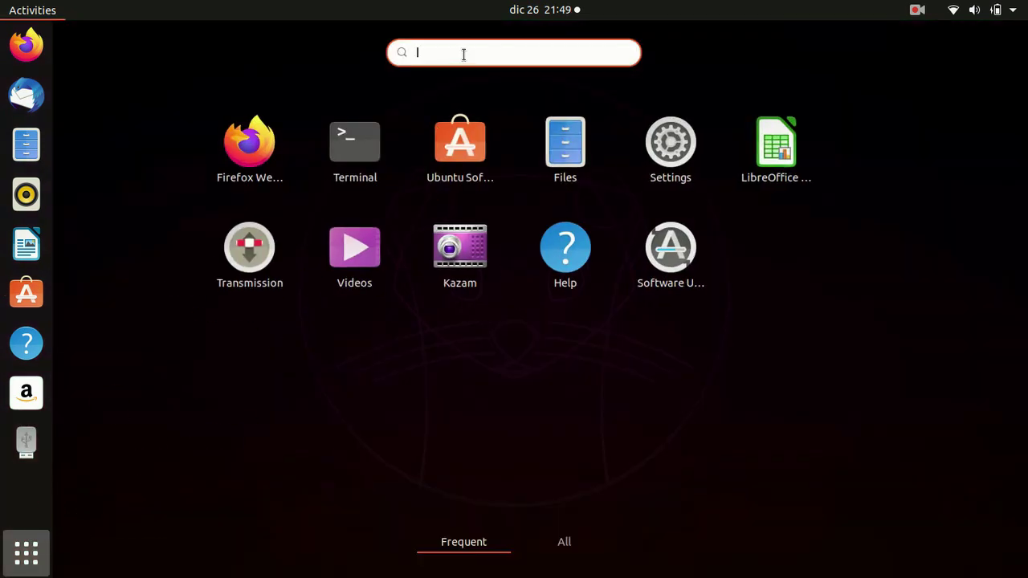
text(upda)
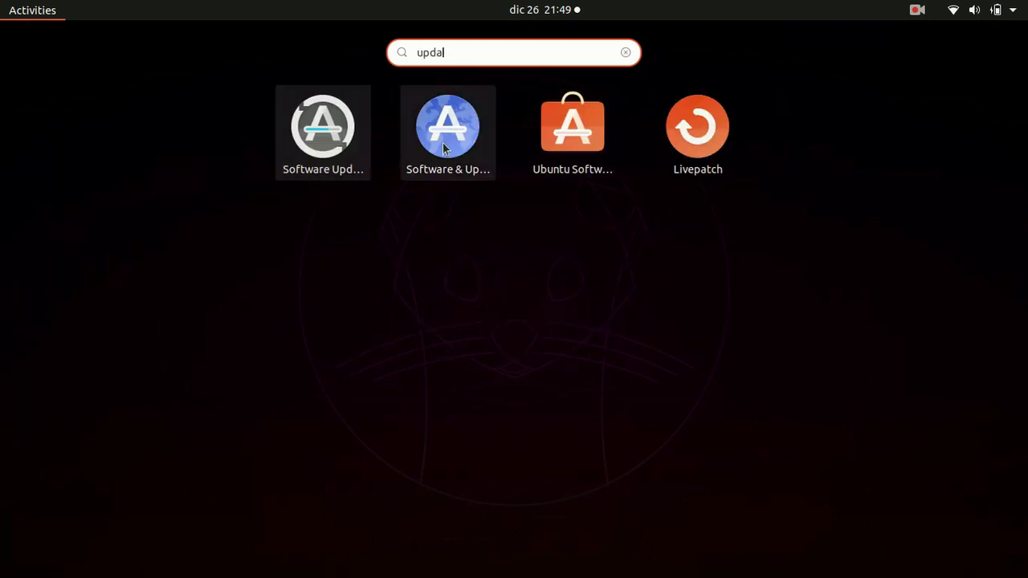
click(444, 147)
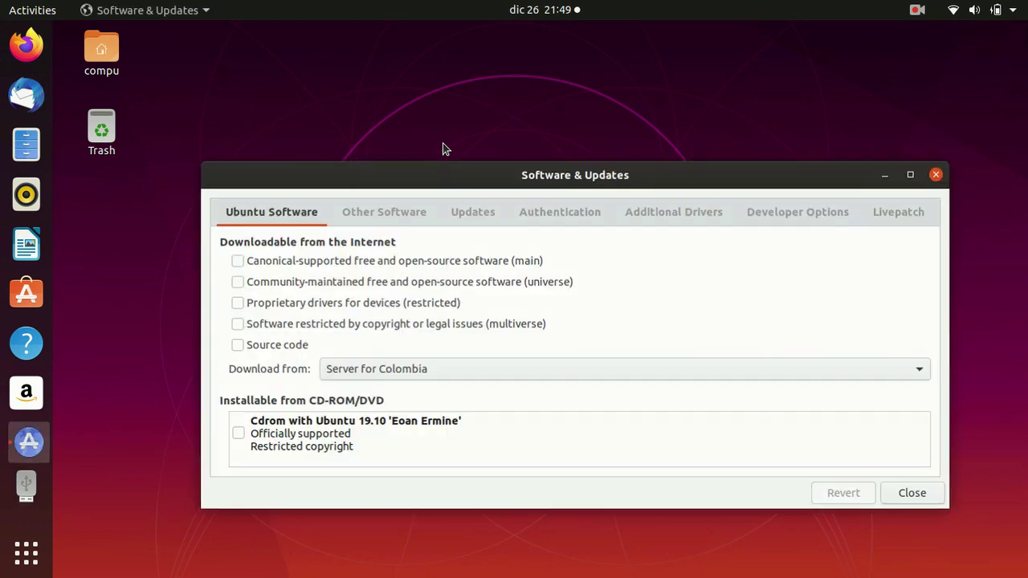
Step: Try to enable both Canonical Partners repositories among the other software sources, and check the Ubuntu Software sources
click(397, 213)
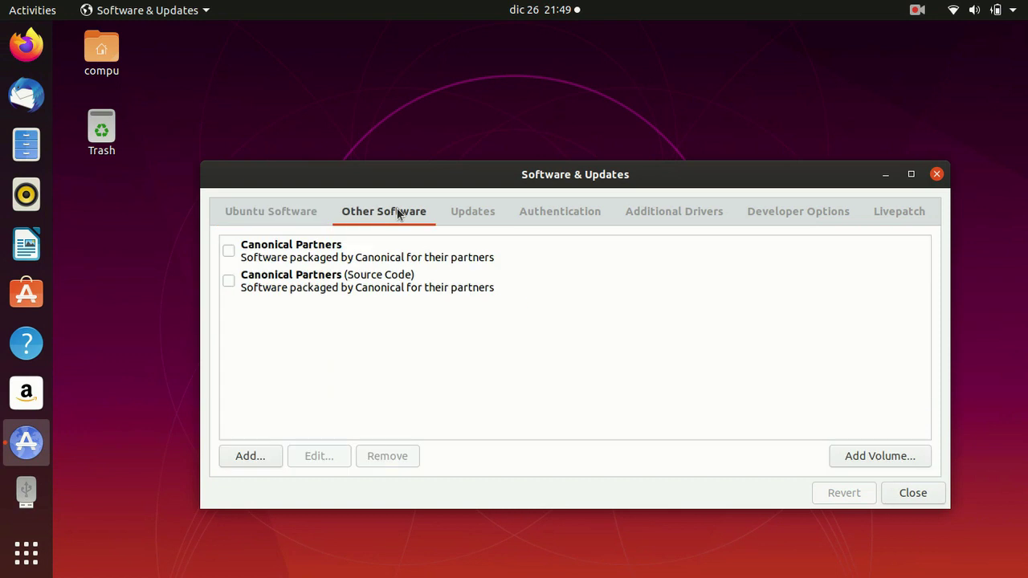
click(228, 251)
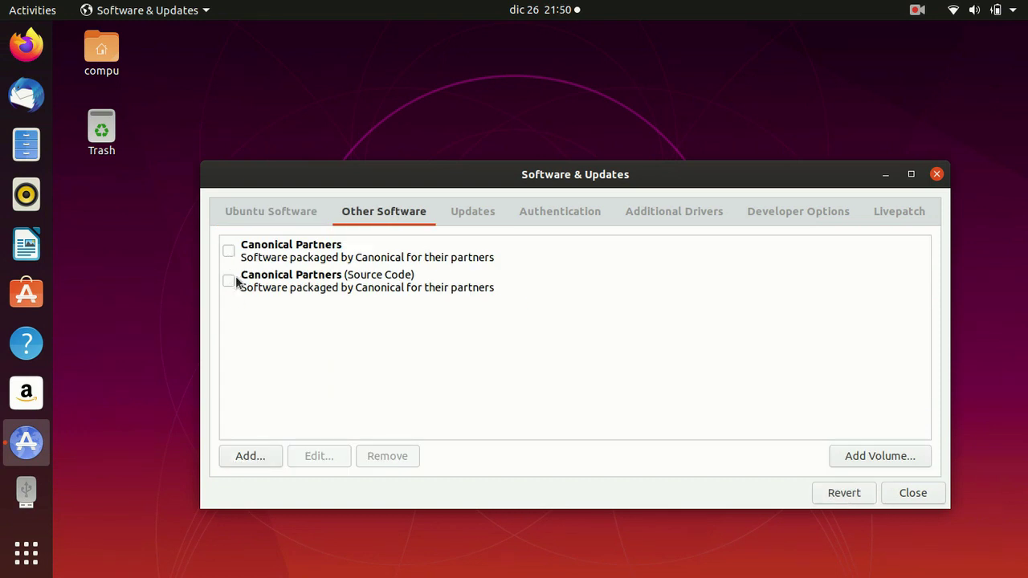
click(228, 280)
click(472, 211)
click(384, 211)
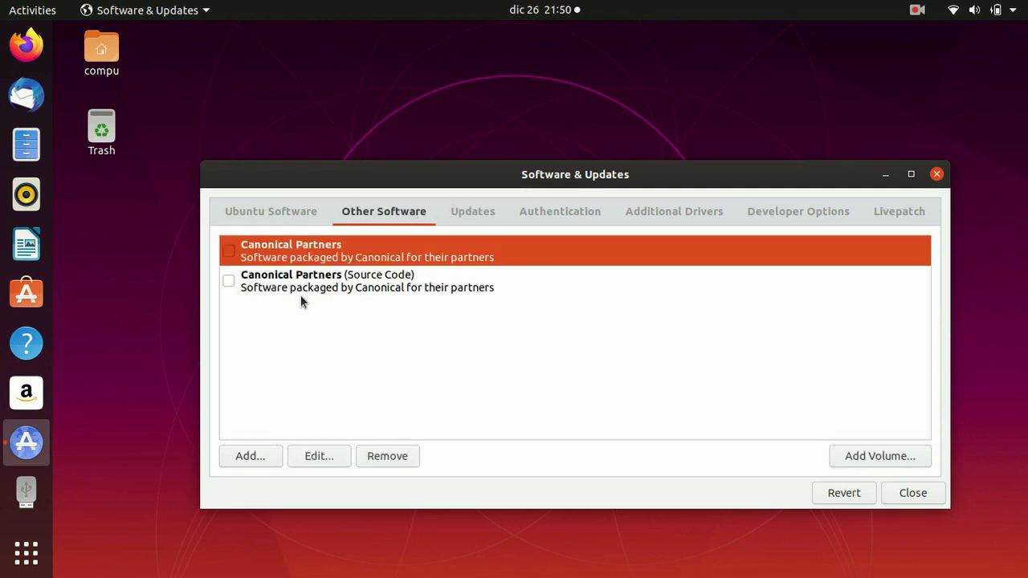
click(266, 215)
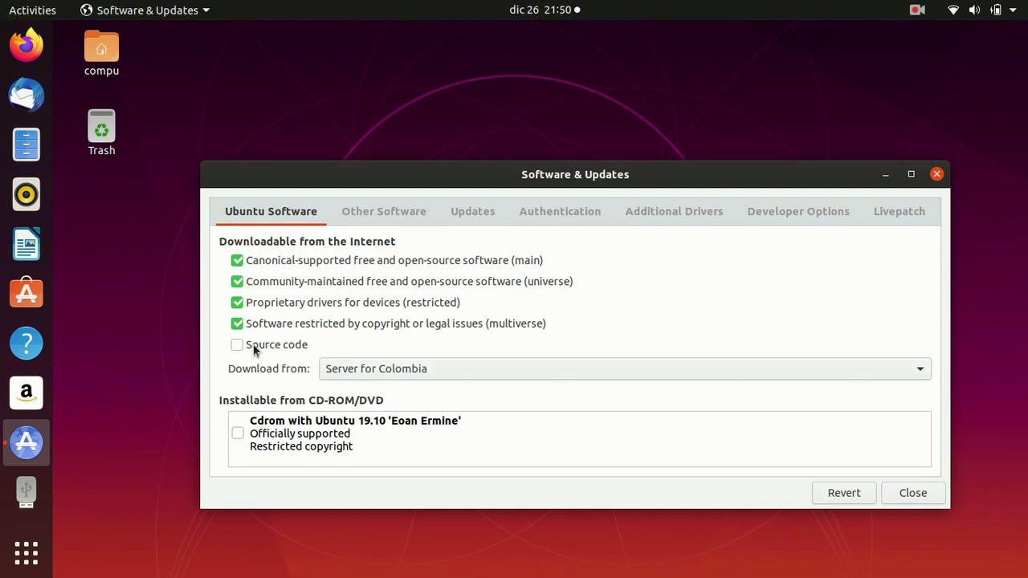
click(390, 212)
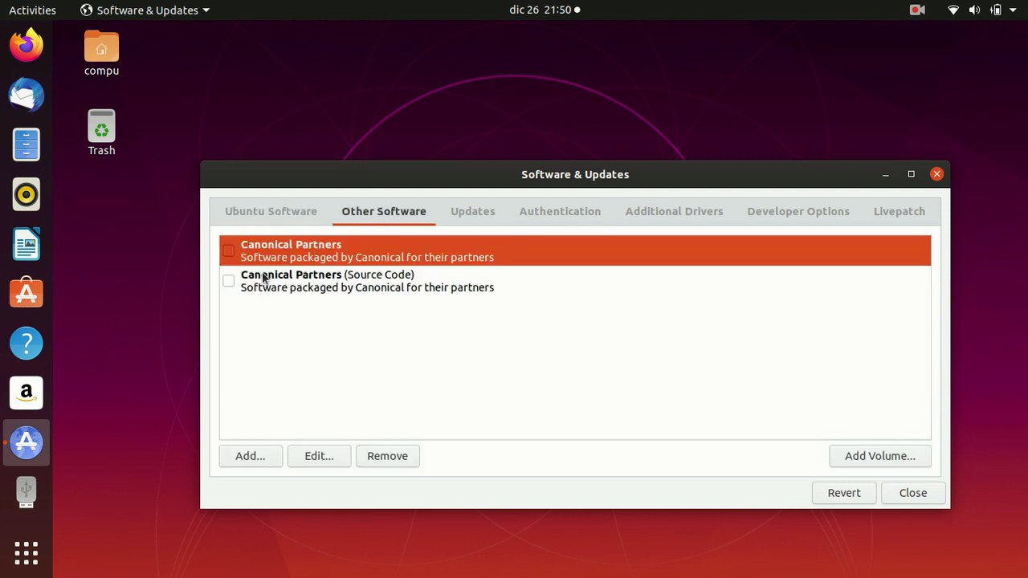
Step: Open the Canonical Partners (Source Code) entry for editing, accept its existing values, and authenticate with the account password
click(226, 298)
click(239, 284)
click(255, 453)
click(660, 406)
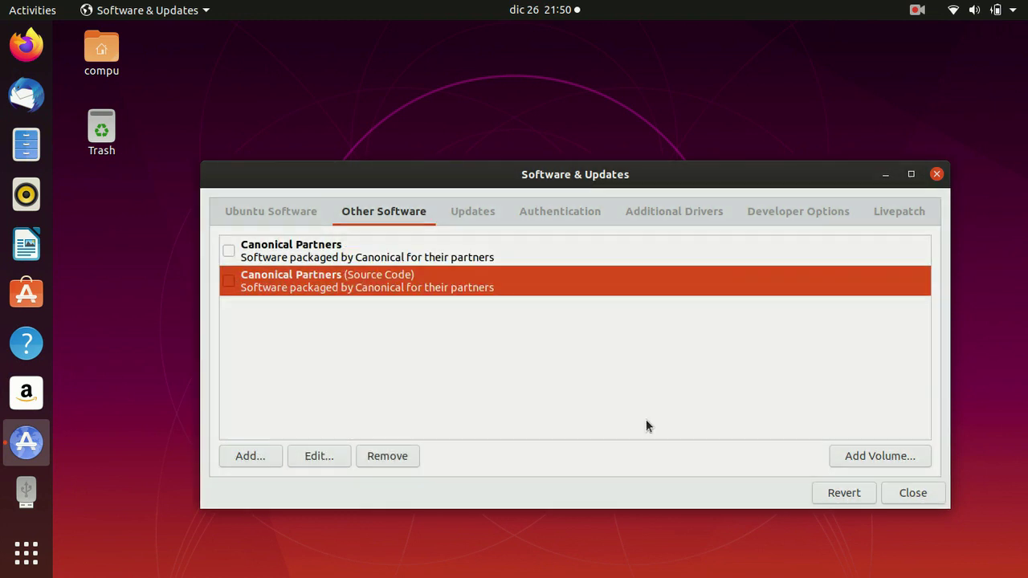
click(316, 456)
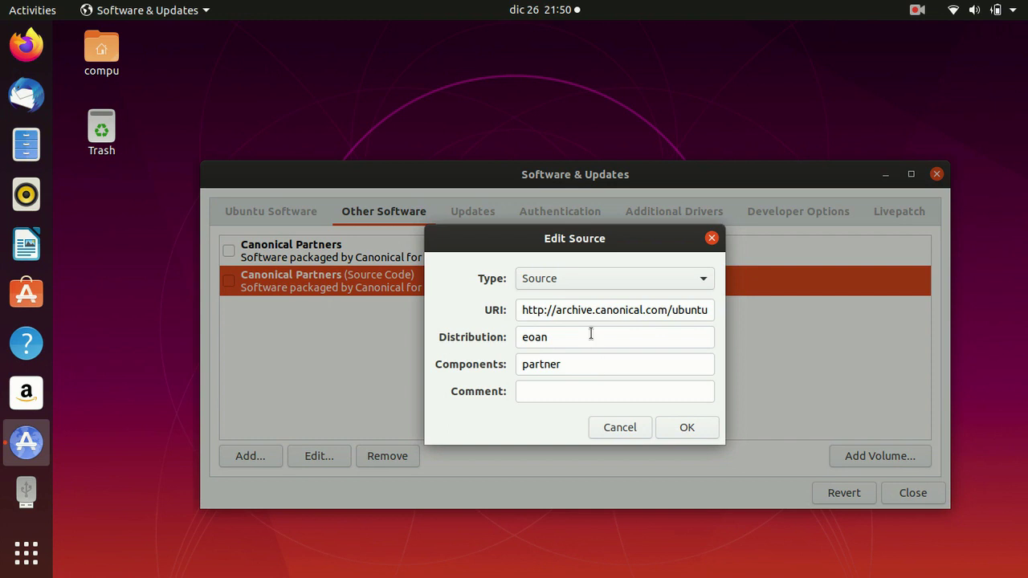
click(698, 430)
text(********)
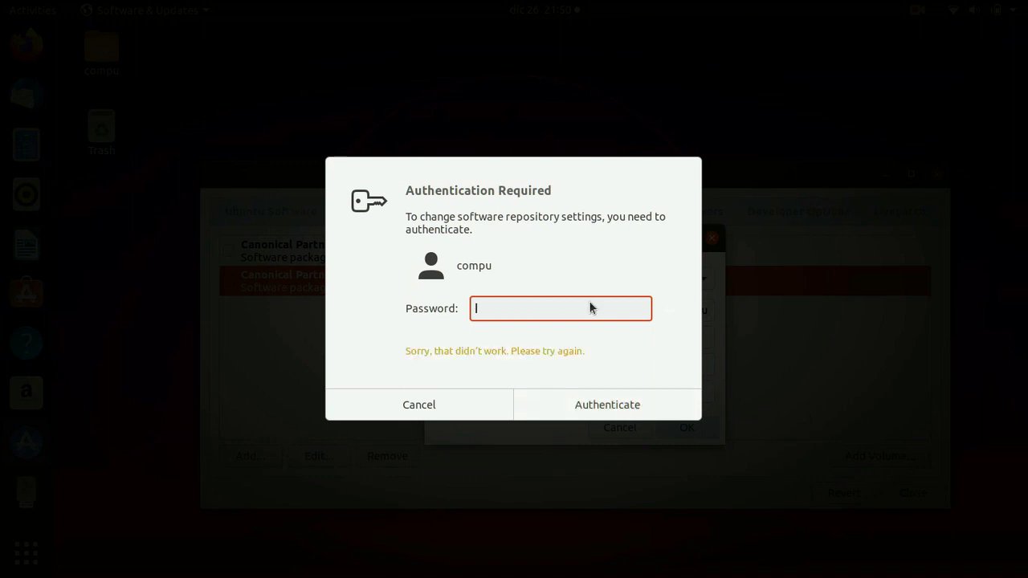
text(*********)
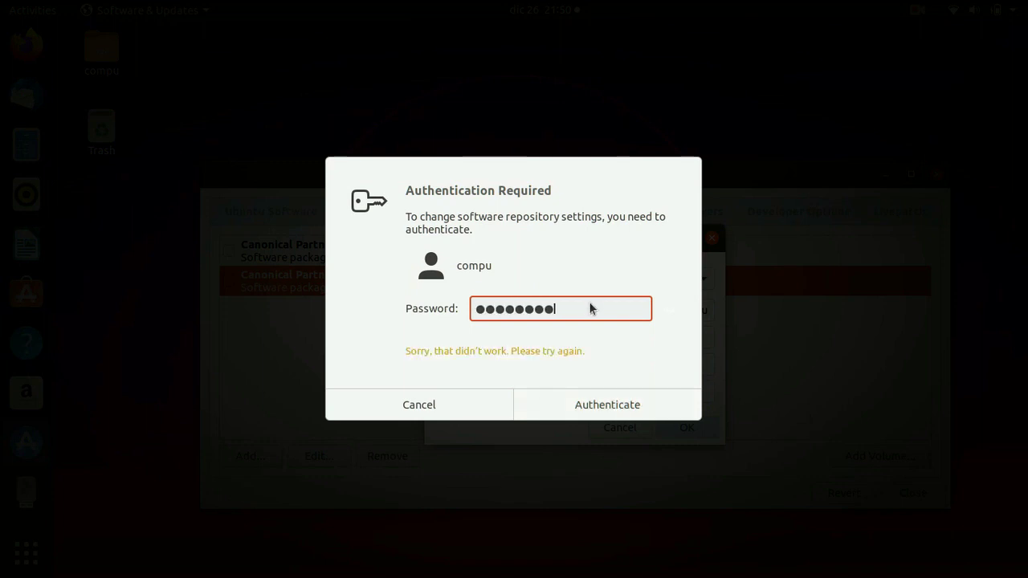
key(Return)
Step: Enable the Canonical Partners and Canonical Partners (Source Code) repositories
click(229, 281)
click(229, 281)
click(229, 281)
click(229, 250)
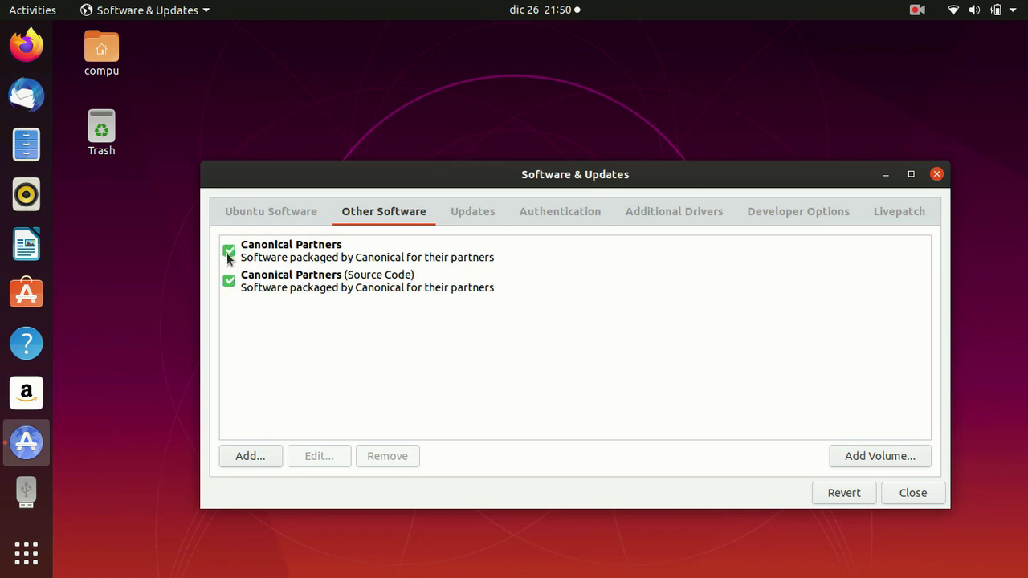
Step: Review the update settings, the trusted software providers and the available additional drivers
click(868, 458)
click(655, 371)
click(475, 215)
click(544, 210)
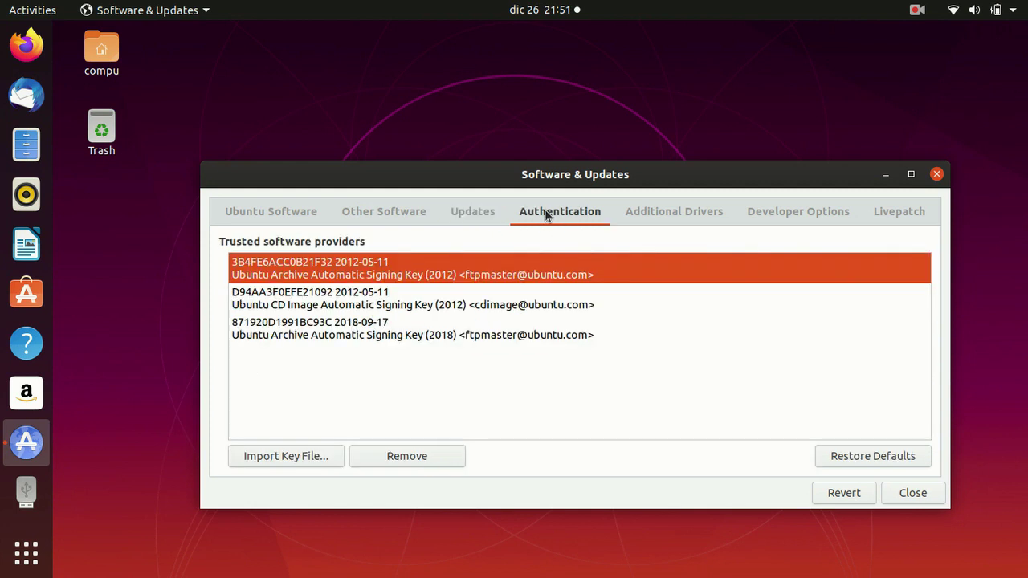
click(648, 215)
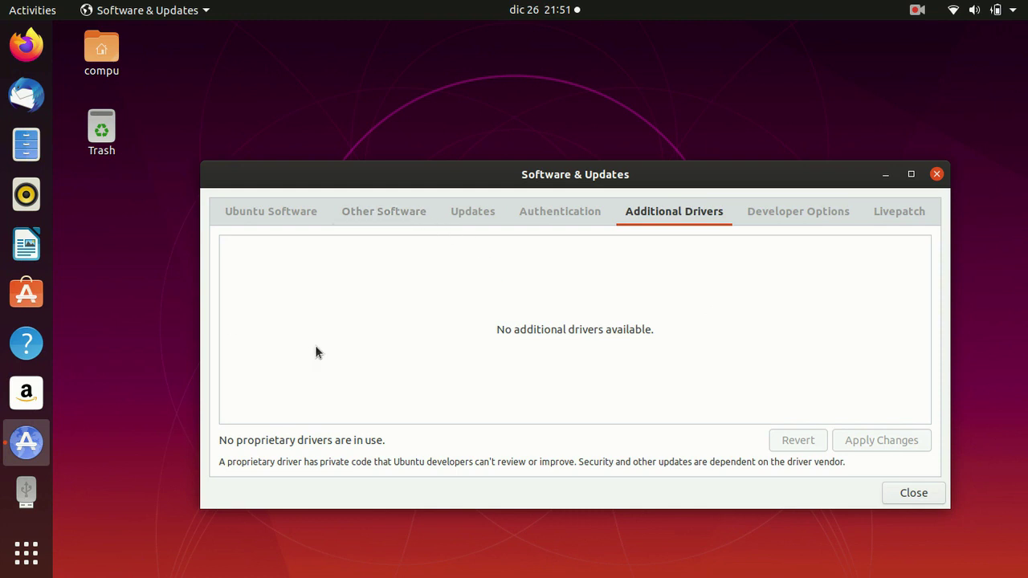
Step: Return to the other software sources, close Software & Updates and reload the information about available software
click(382, 213)
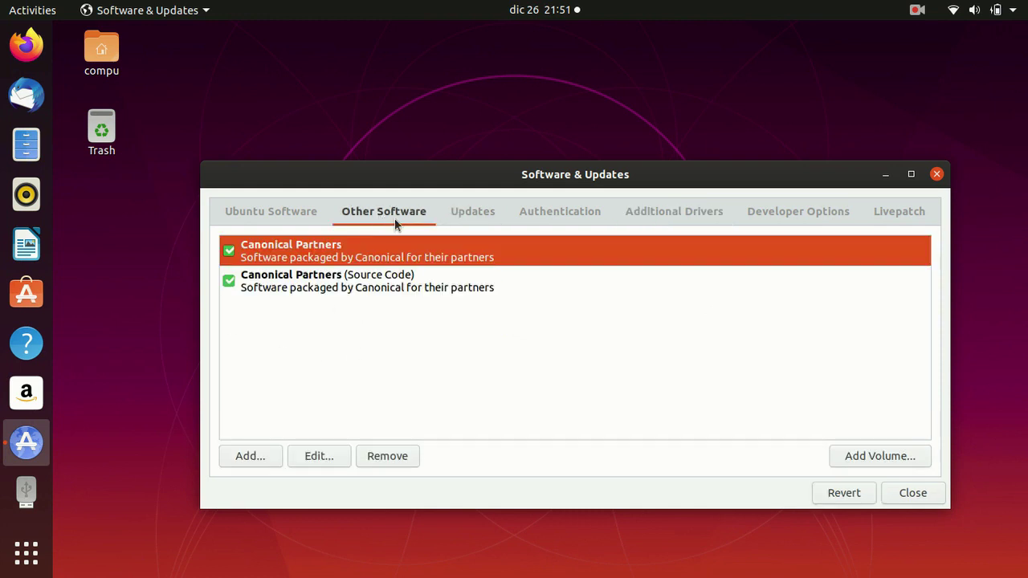
click(905, 486)
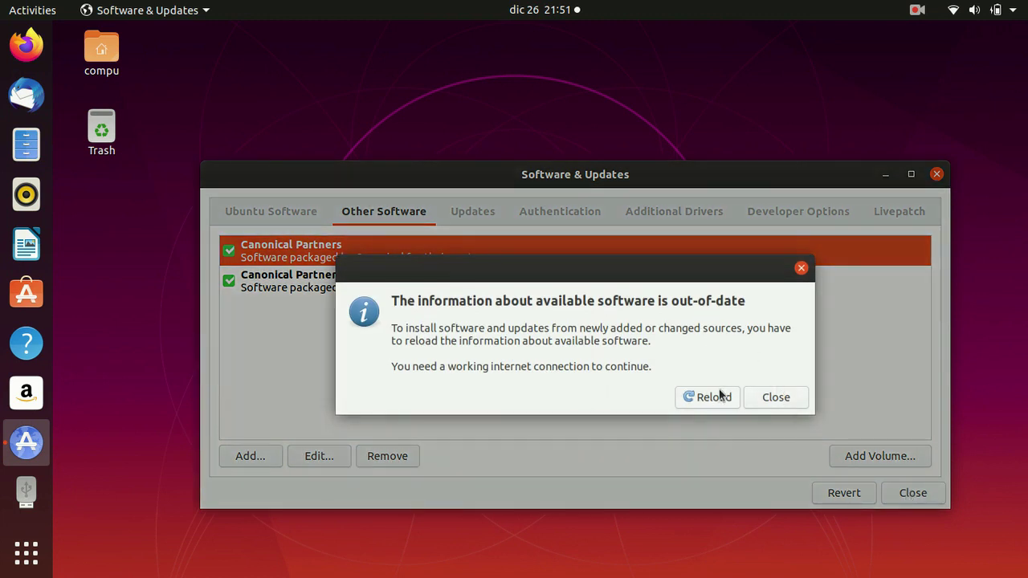
click(715, 398)
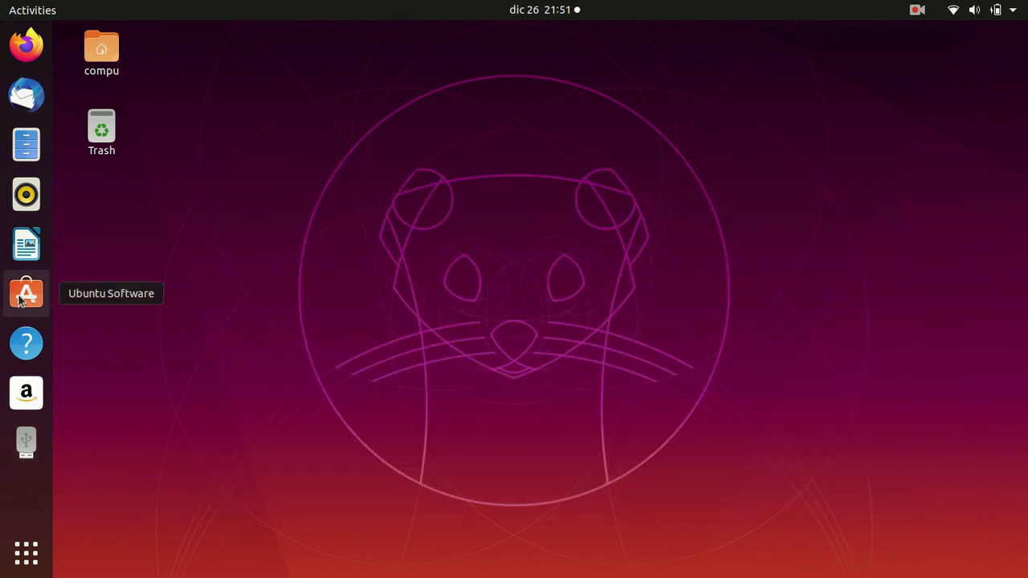
Step: Search Ubuntu Software for "tweak" and open the GNOME Tweaks page
click(22, 299)
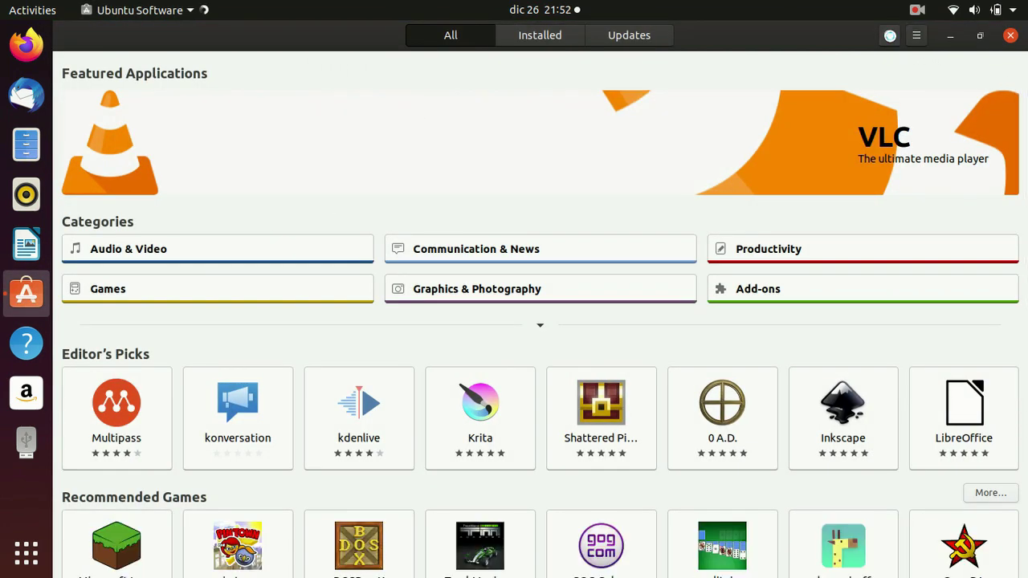
click(889, 37)
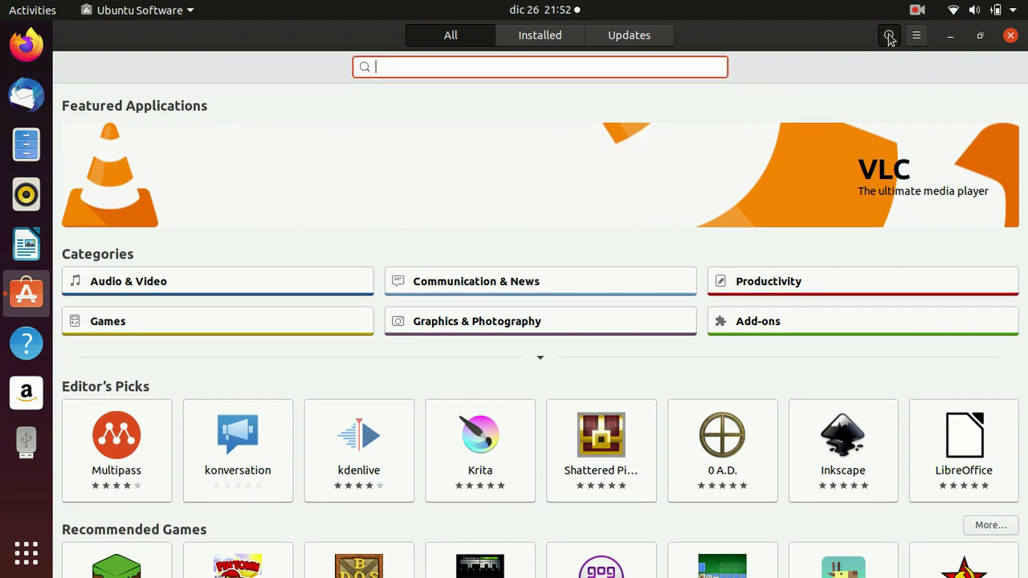
text(tweak)
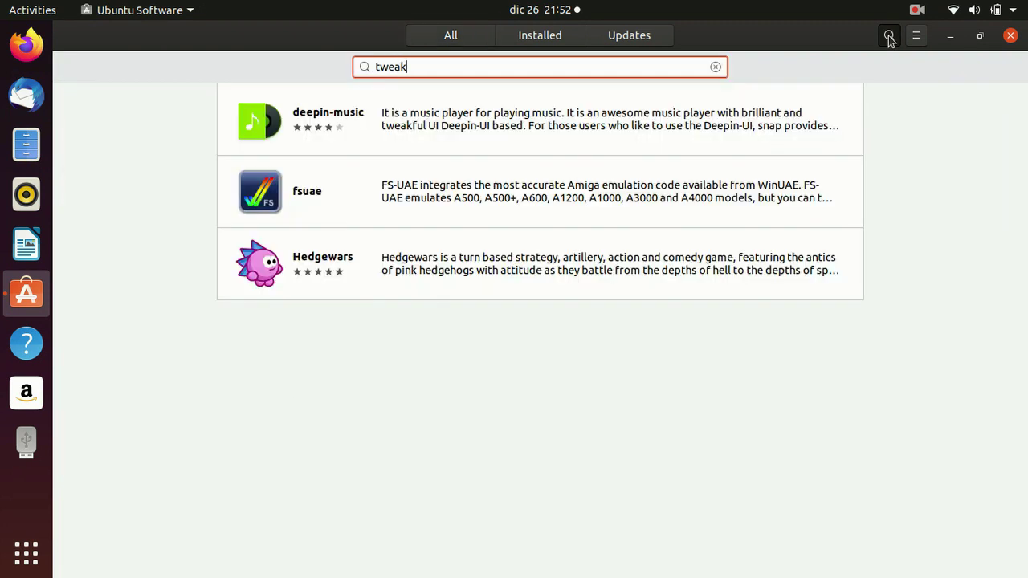
scroll(840, 209, down, 3)
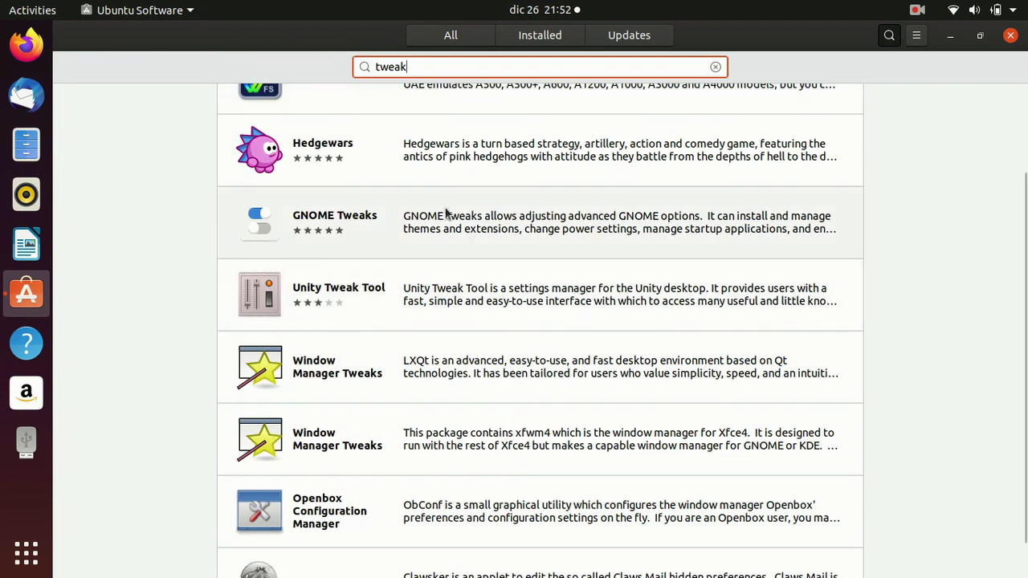
click(452, 213)
Step: Install GNOME Tweaks, authenticating with the account password
click(263, 147)
text(*********)
key(Return)
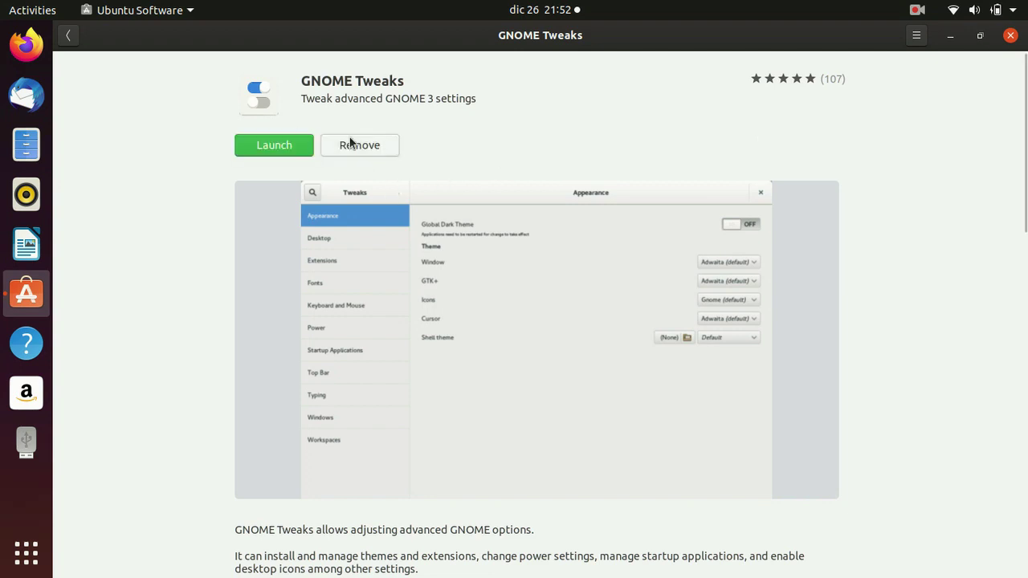
Step: Launch GNOME Tweaks, look at the extensions list and open the Appearance settings
click(280, 150)
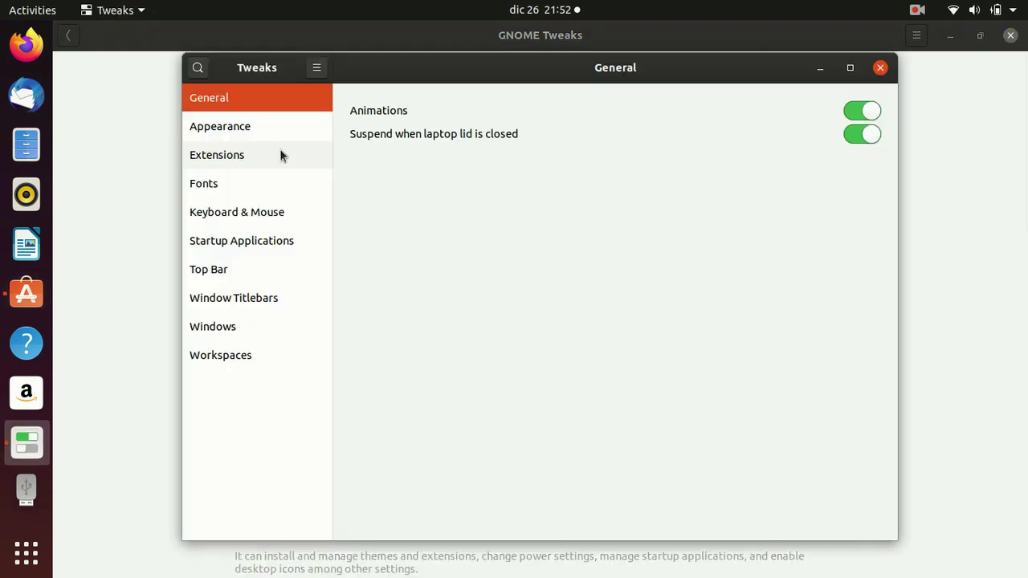
click(249, 155)
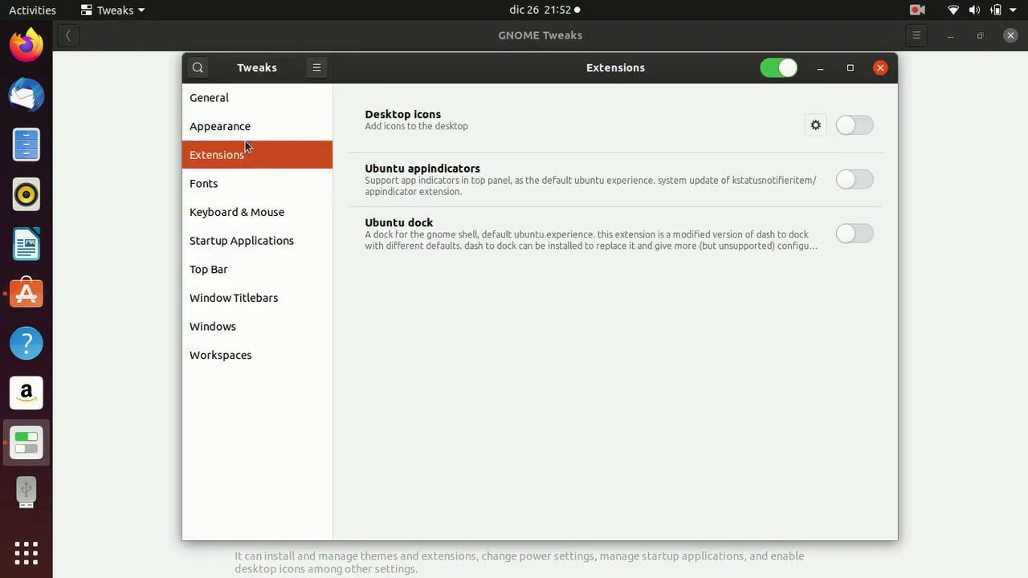
click(241, 127)
Step: Try different application themes and switch the cursor theme to the red pointer in the Appearance settings
click(755, 140)
click(755, 158)
click(757, 138)
click(759, 94)
click(765, 150)
click(762, 171)
click(762, 164)
click(759, 141)
Step: Set the icon theme to Ubuntu-mono-dark and go back to the extensions list
click(800, 186)
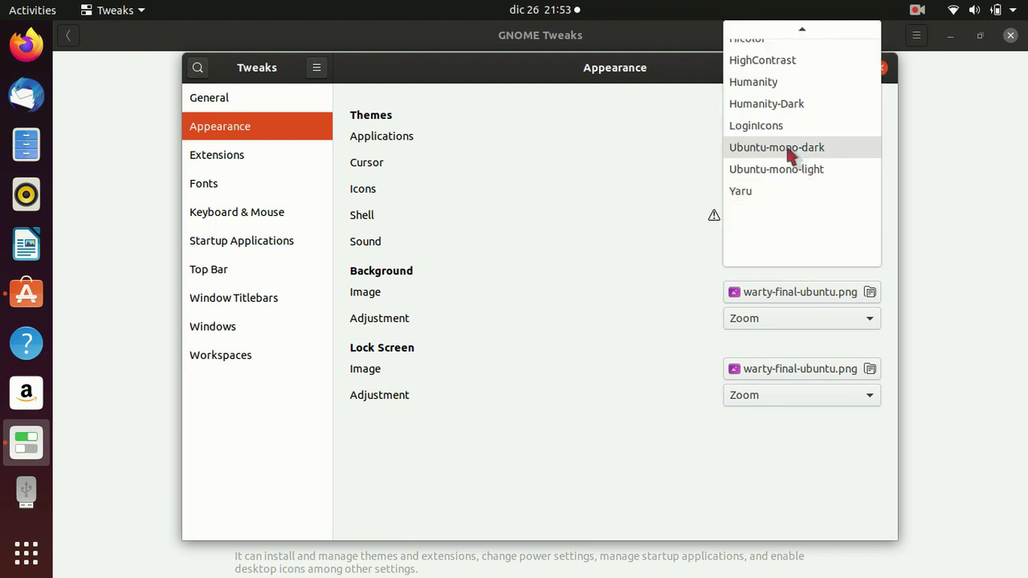
click(791, 150)
click(221, 156)
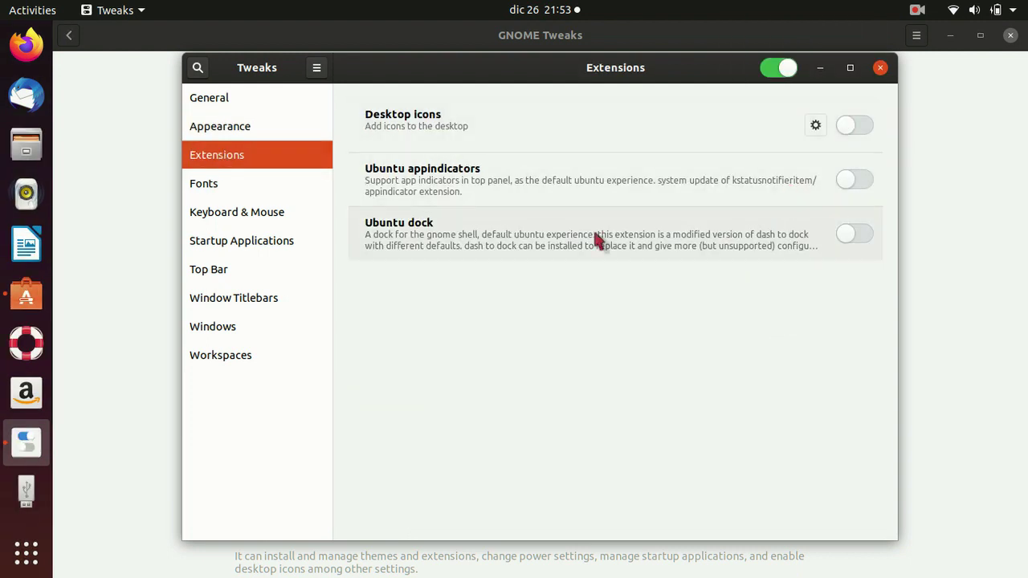
Step: Set the interface text font to Ubuntu Condensed Bold, size 11, in the Fonts settings
click(315, 186)
click(742, 118)
scroll(546, 360, down, 1)
click(546, 353)
click(667, 131)
Step: Choose a different font for the document text from the font list
click(762, 138)
click(551, 333)
scroll(543, 321, down, 15)
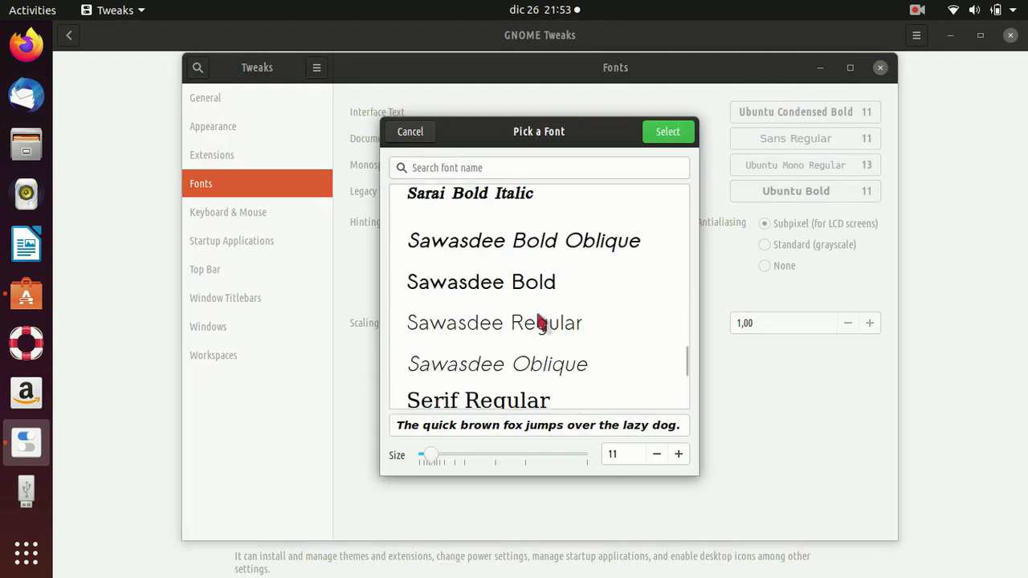
scroll(530, 281, down, 2)
click(538, 244)
click(667, 131)
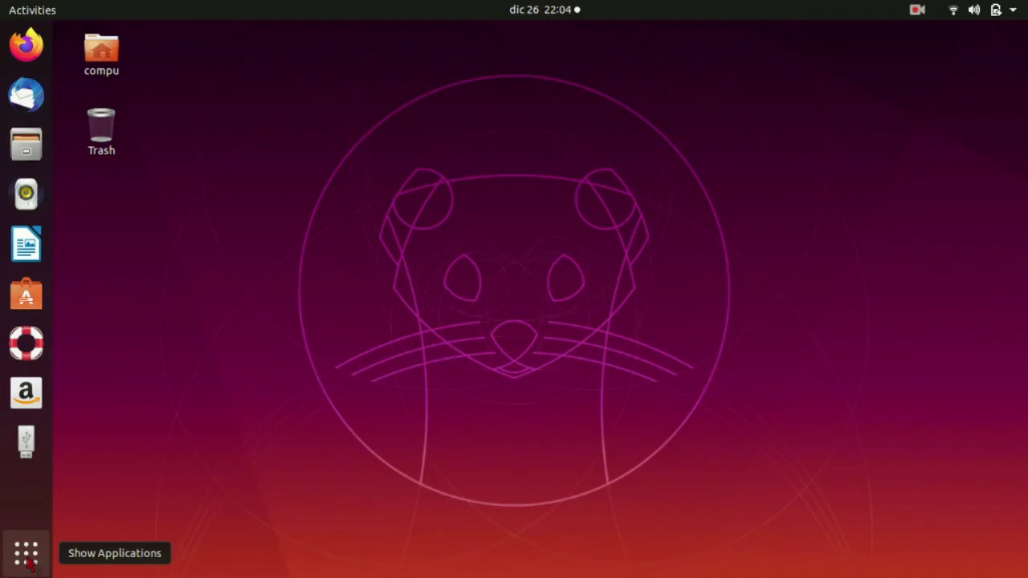
Step: Open Terminal and install the firewall tool with "sudo apt-get install gufw", authenticating with the account password
click(29, 563)
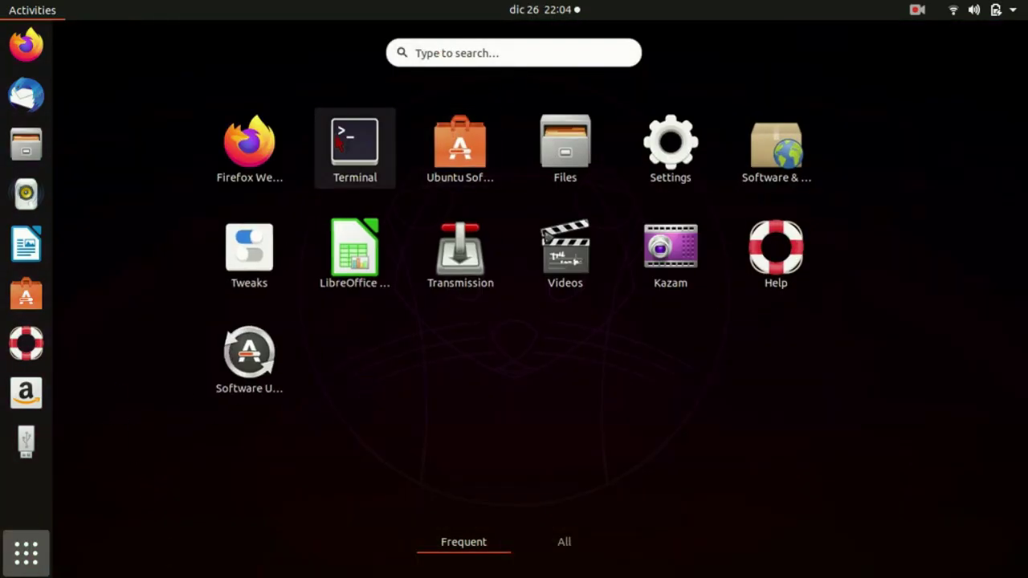
click(345, 138)
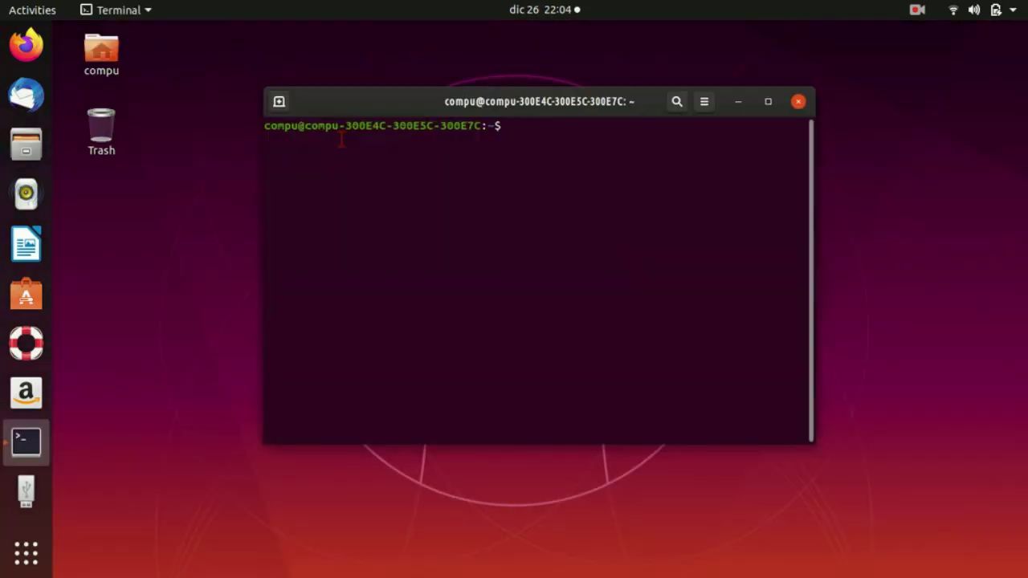
text(sudo apt-get install )
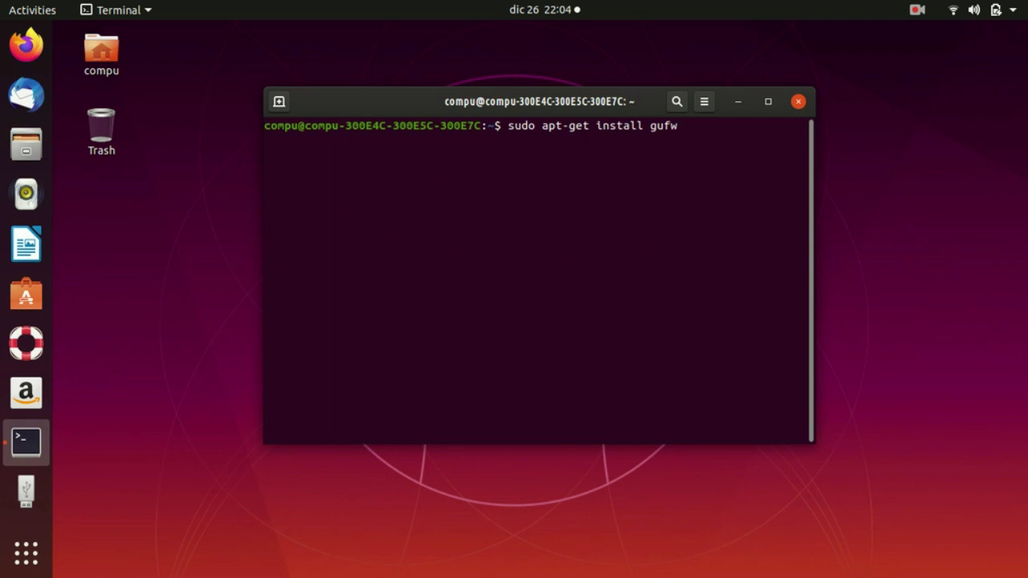
text(gufw)
key(Return)
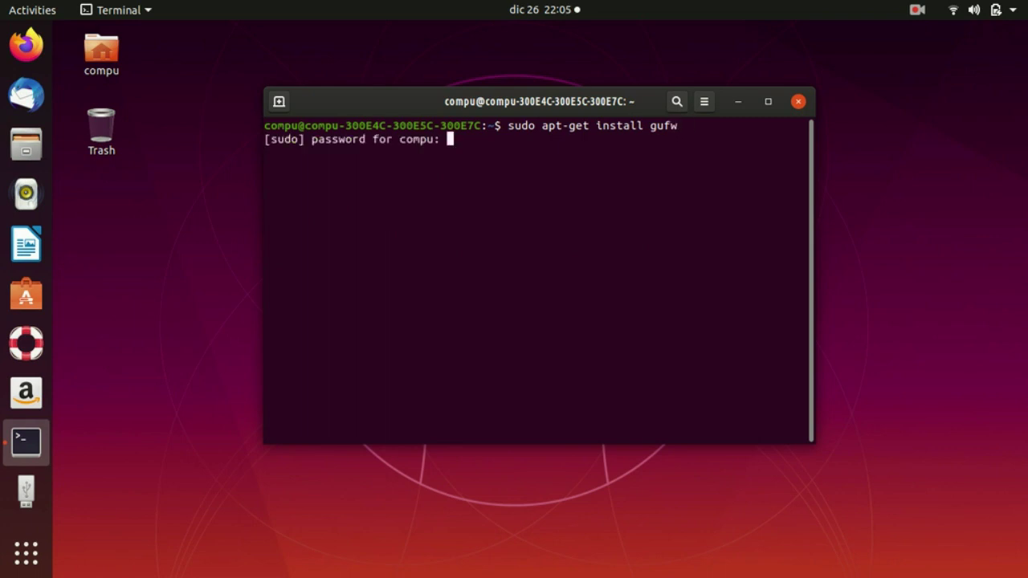
key(Return)
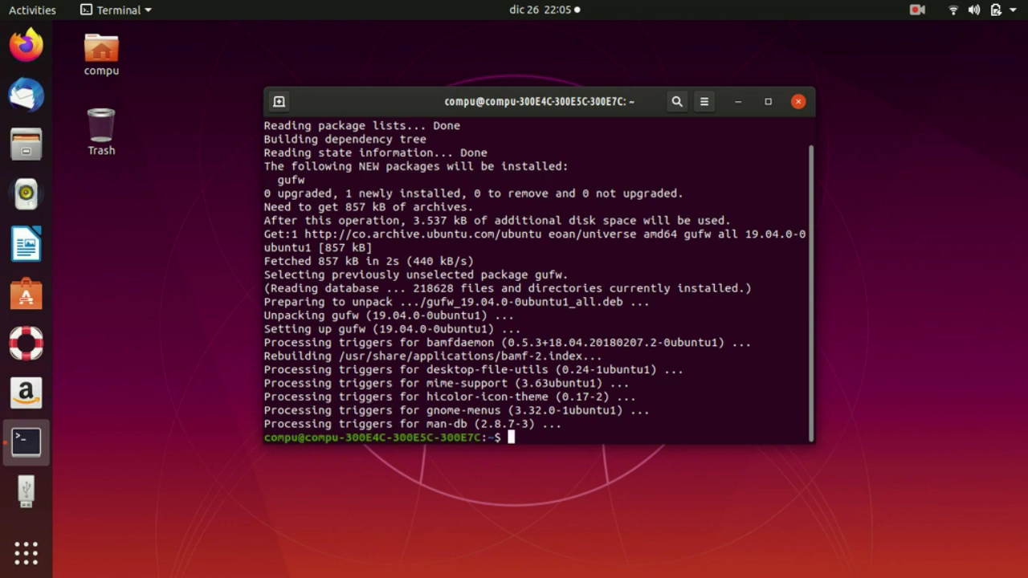
Step: Launch the firewall configuration window with "sudo gufw"
text(sudo g)
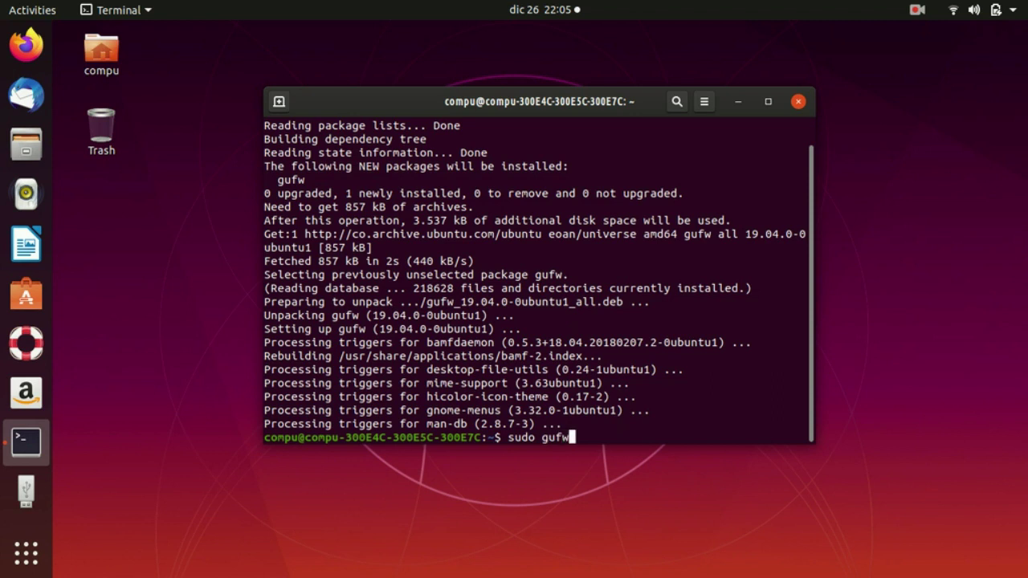
text(ufw)
key(Return)
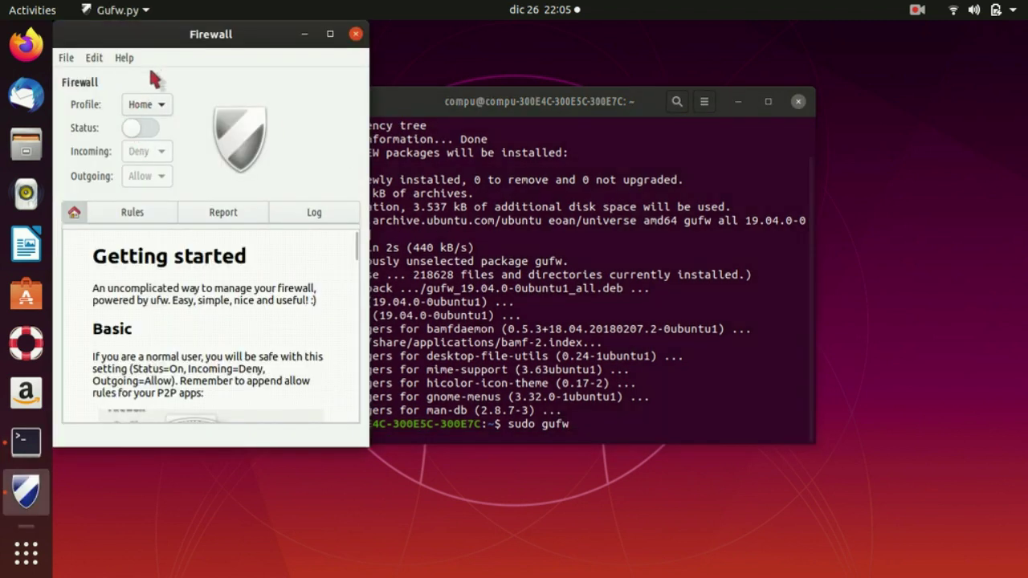
Step: Enable the firewall for the Home profile, with incoming traffic set to Deny, and check the available profiles
click(141, 128)
click(161, 153)
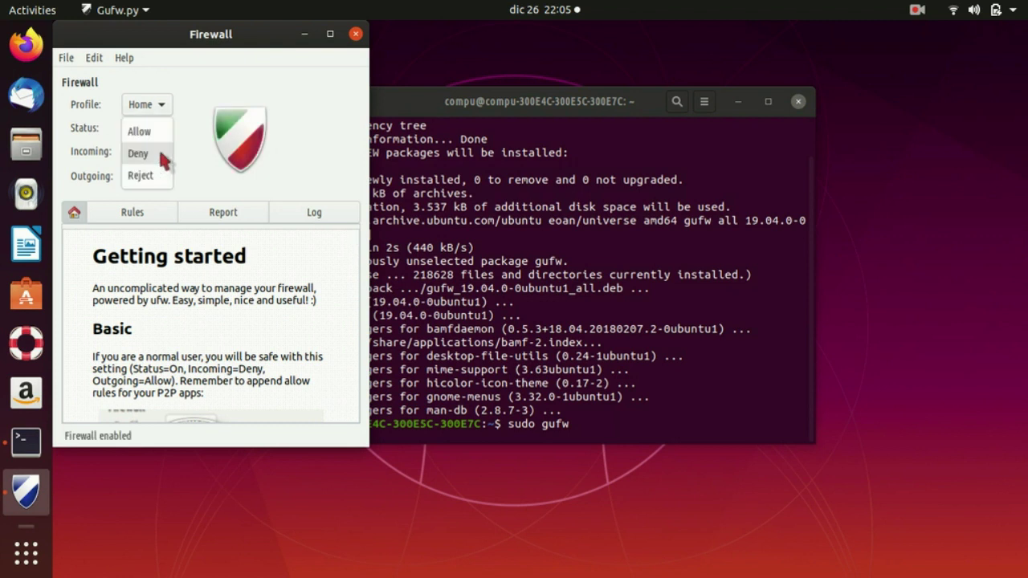
click(160, 153)
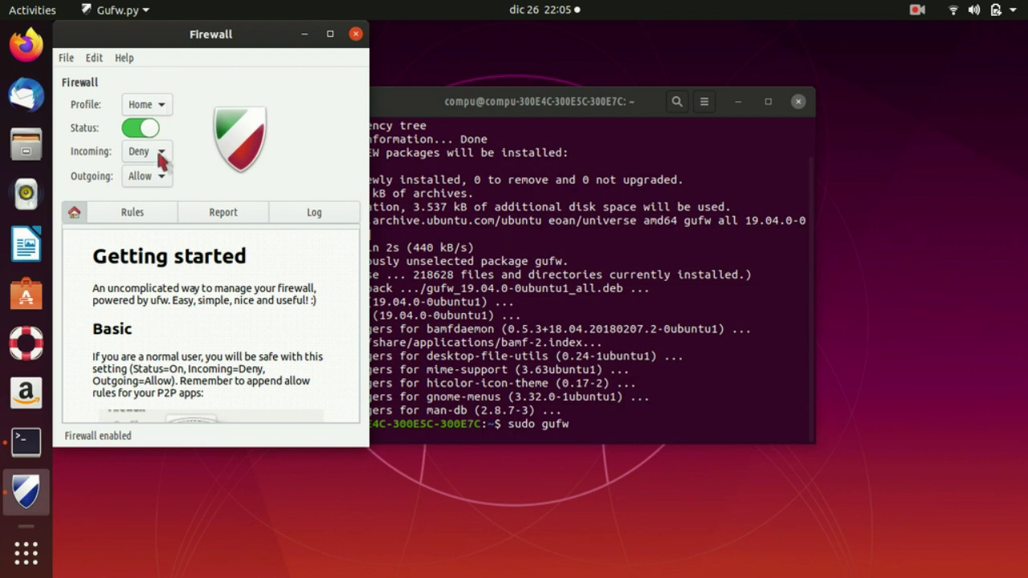
click(156, 108)
click(154, 108)
Step: Read through the firewall's getting started guide and examine its rules, report and log
scroll(187, 261, down, 3)
scroll(187, 262, down, 10)
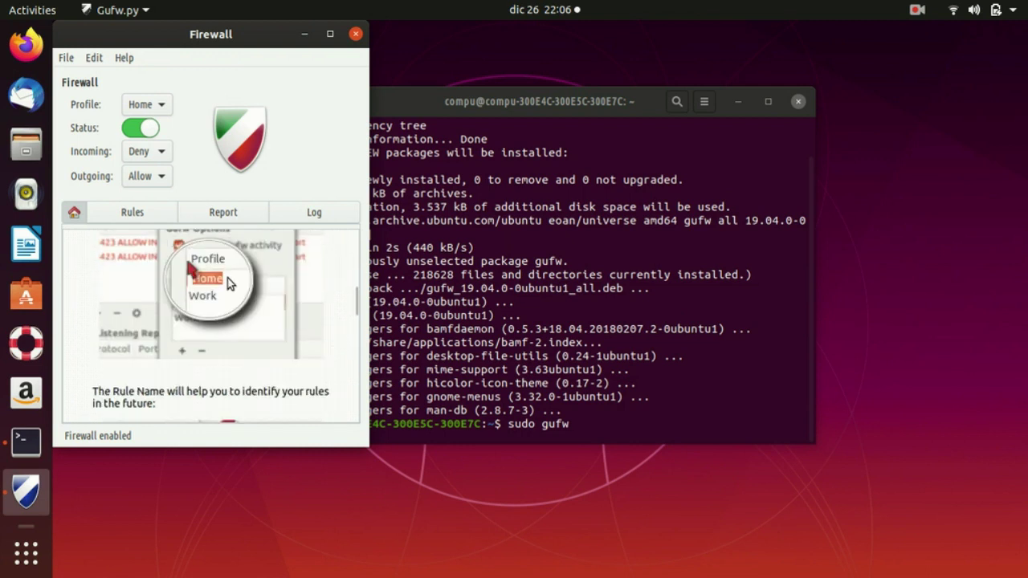
scroll(190, 267, down, 6)
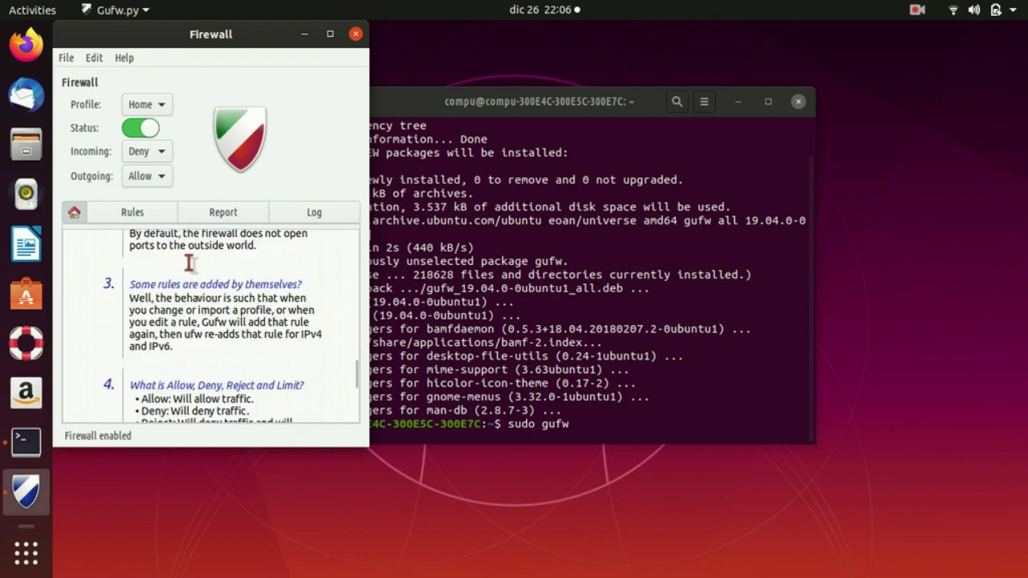
scroll(189, 267, up, 6)
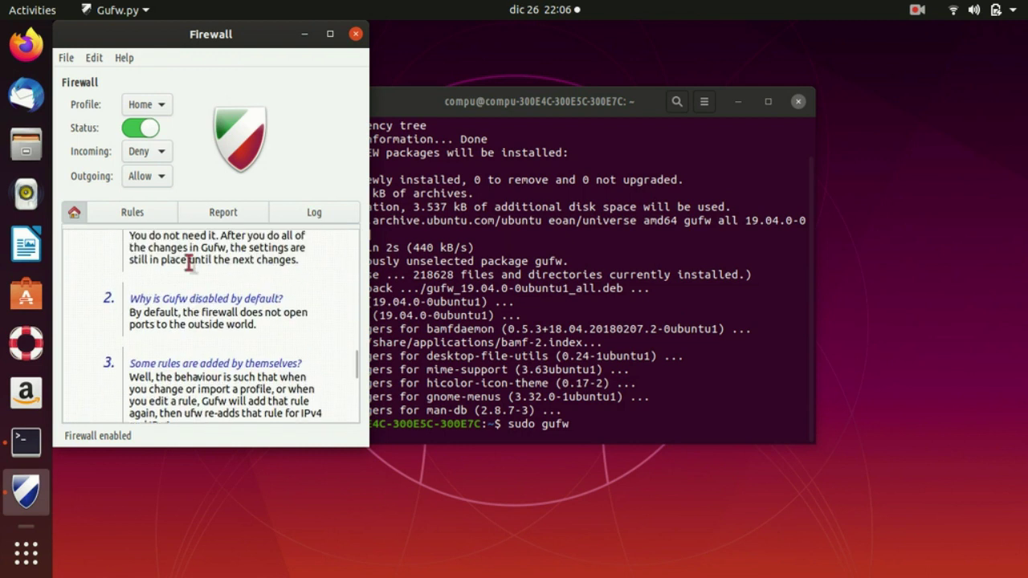
click(165, 213)
click(201, 214)
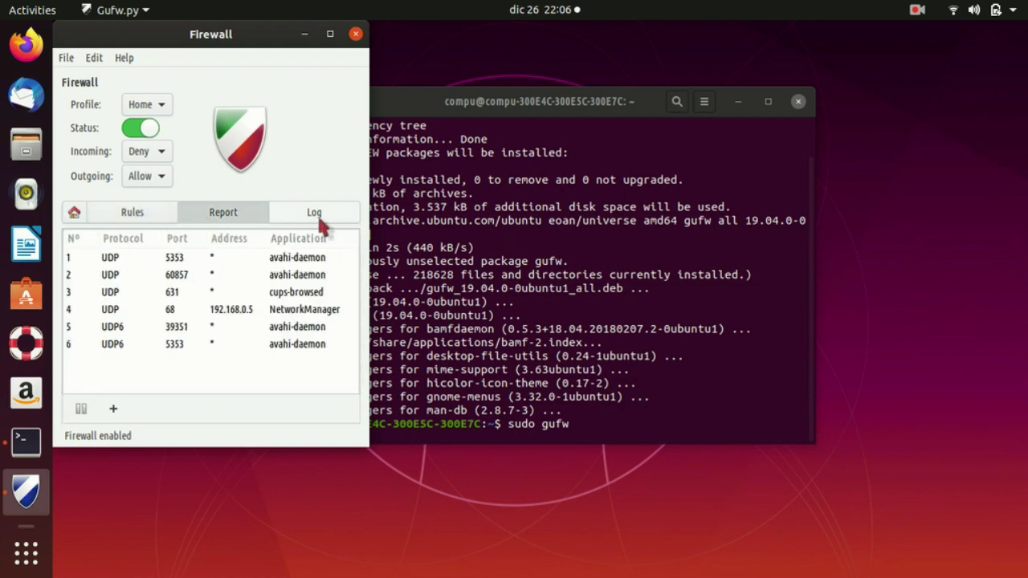
click(314, 221)
click(252, 215)
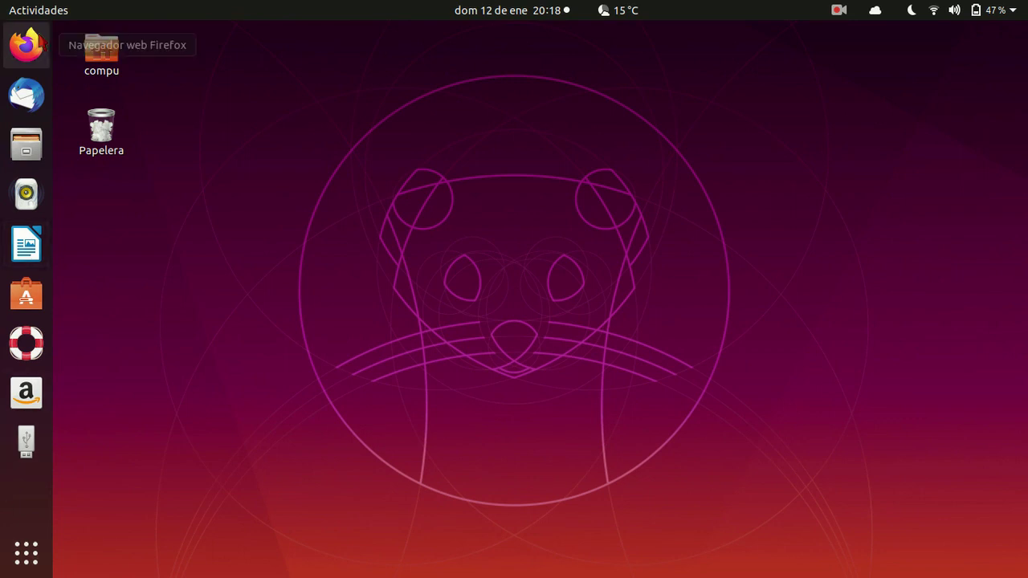
Step: Open Firefox, search for "chrome" and open the Google Chrome website
click(41, 41)
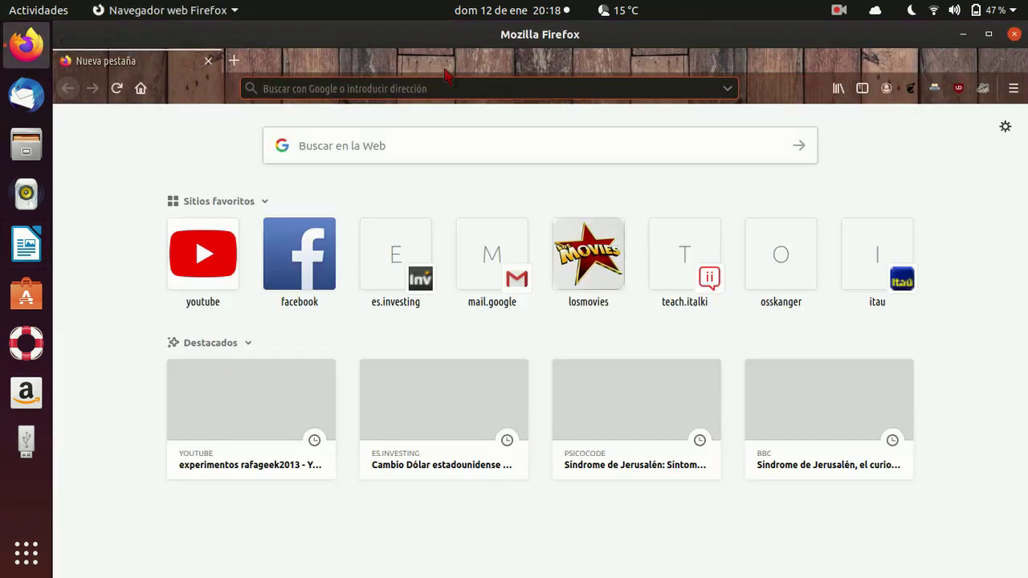
text(chrome)
key(Return)
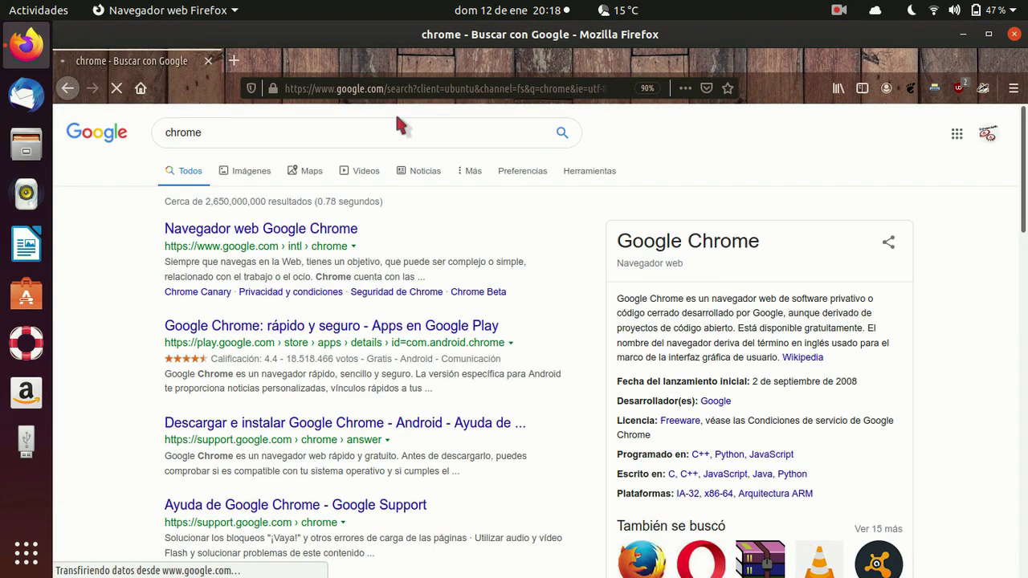
click(288, 233)
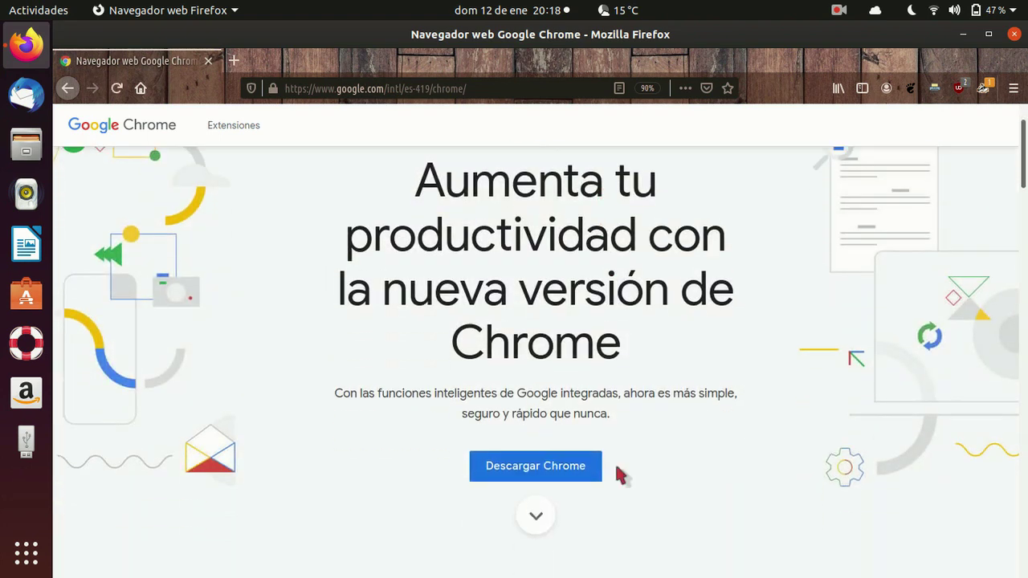
Step: Download Chrome for Linux as the 64-bit .deb package for Debian/Ubuntu, accepting the terms and saving the file
click(590, 460)
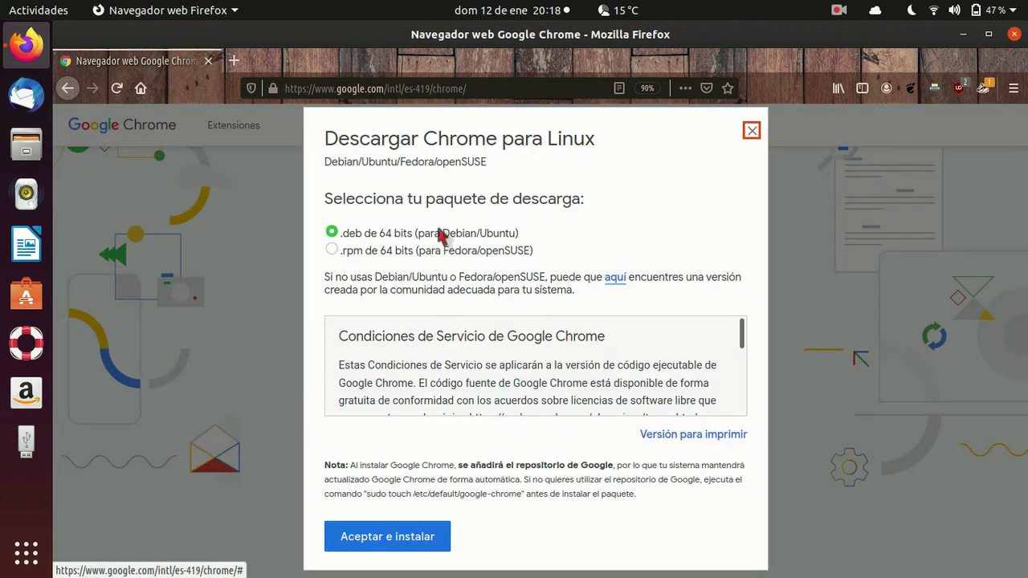
click(413, 537)
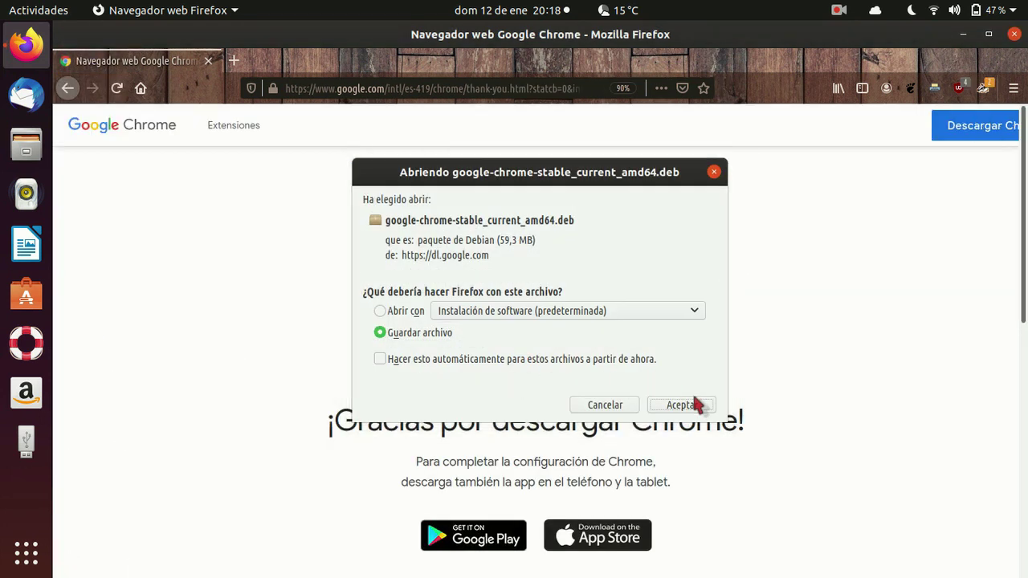
click(686, 403)
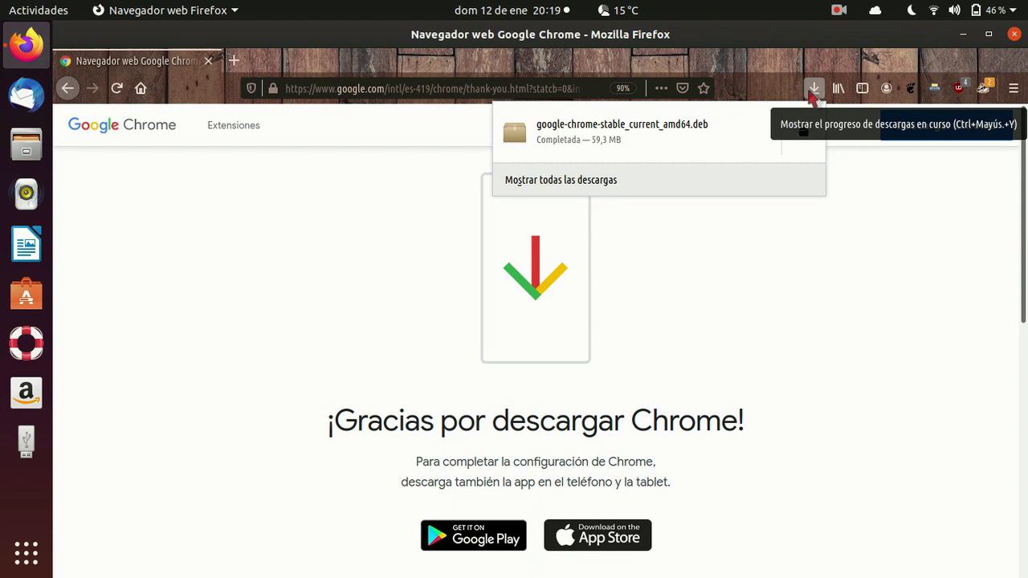
Step: Open the downloaded google-chrome-stable_current_amd64.deb in Ubuntu Software and install it, authenticating with the account password
click(643, 137)
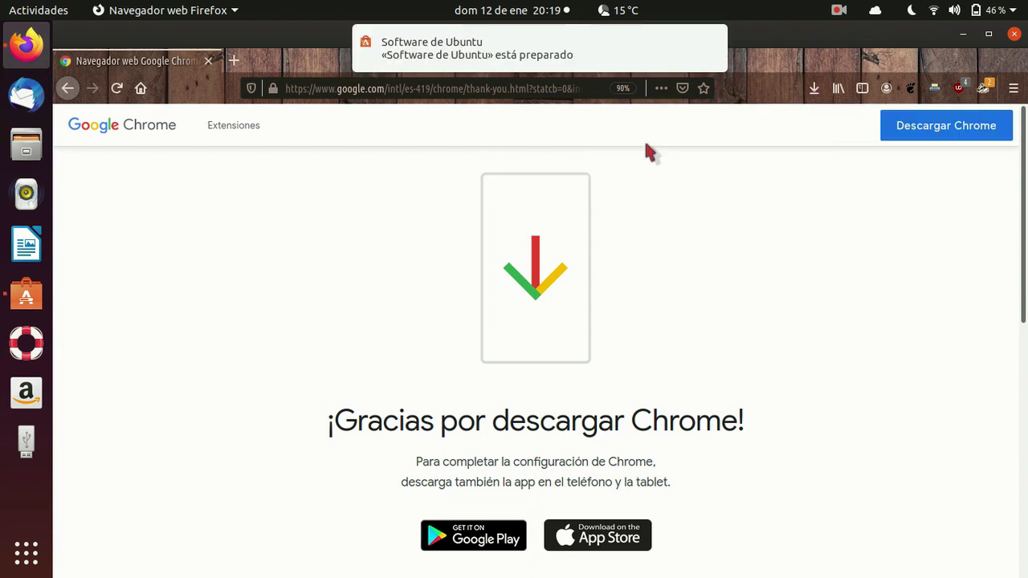
click(31, 297)
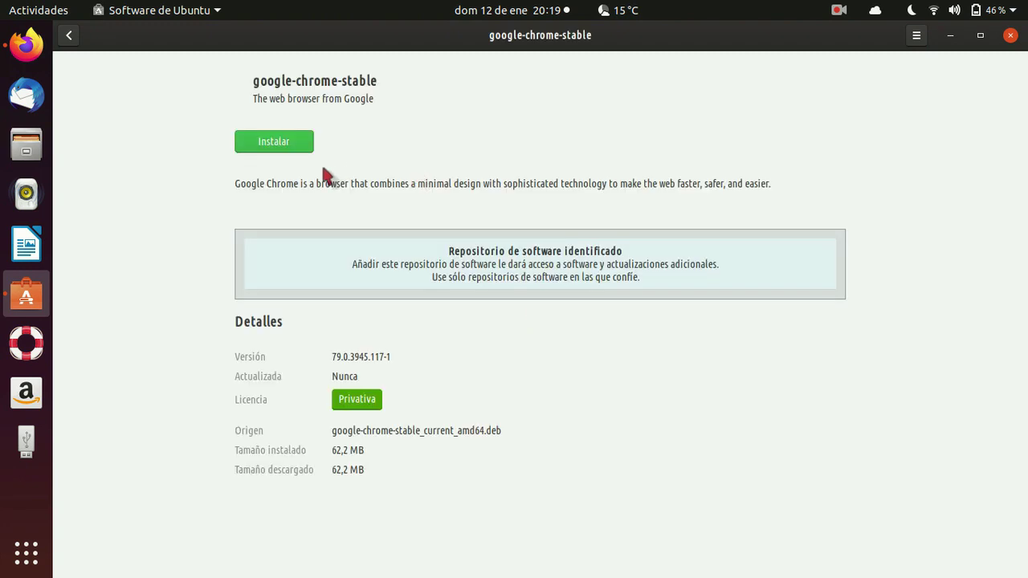
click(291, 141)
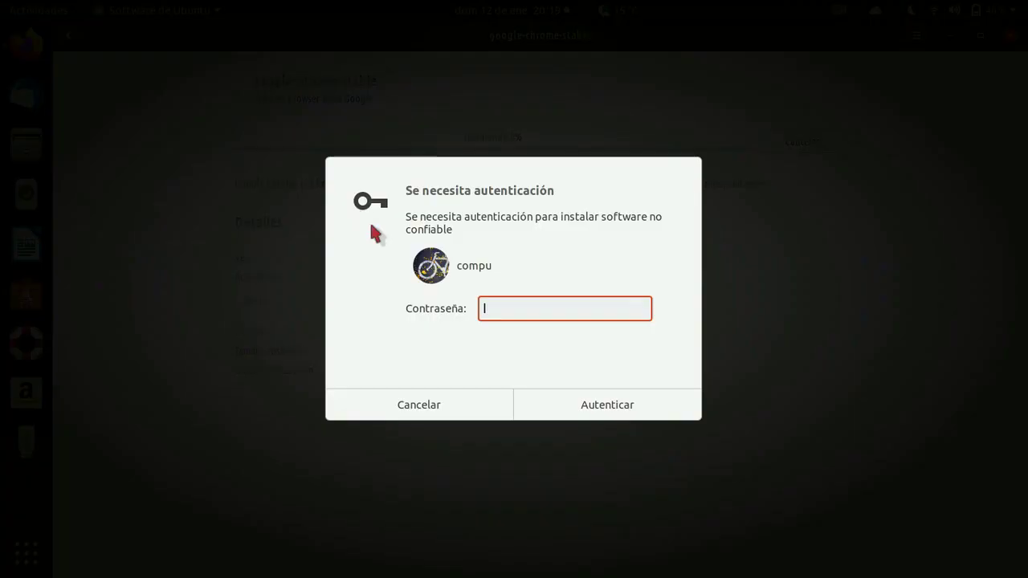
text(*********)
key(Return)
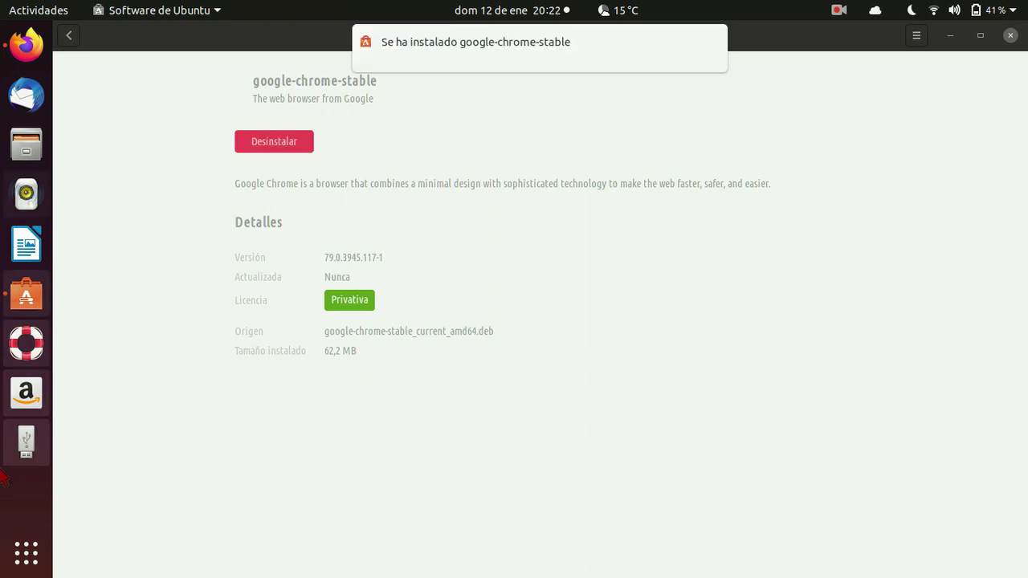
Step: Search the installed applications for "chr" and launch Google Chrome
click(26, 552)
click(511, 53)
text(chr)
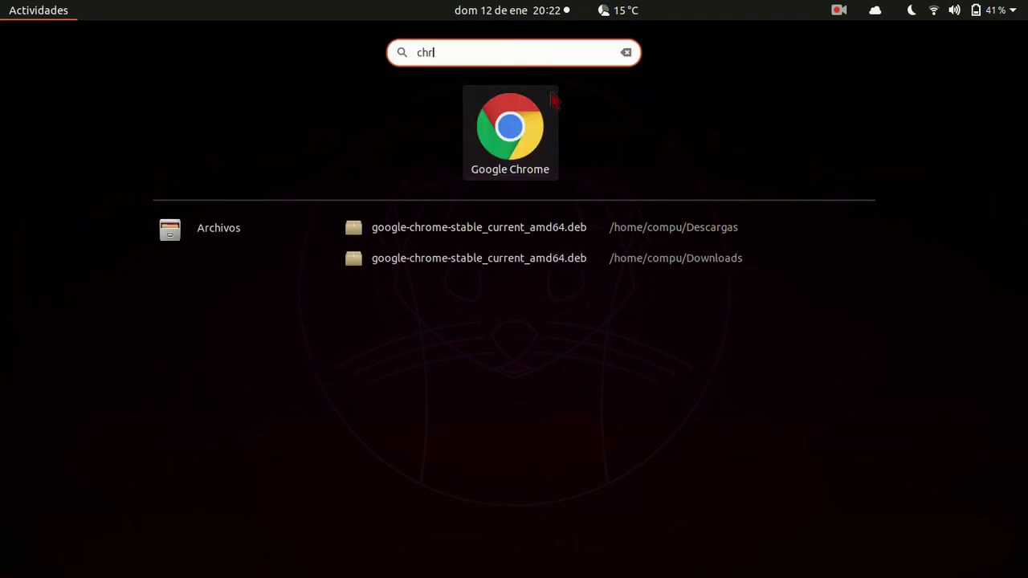
key(Return)
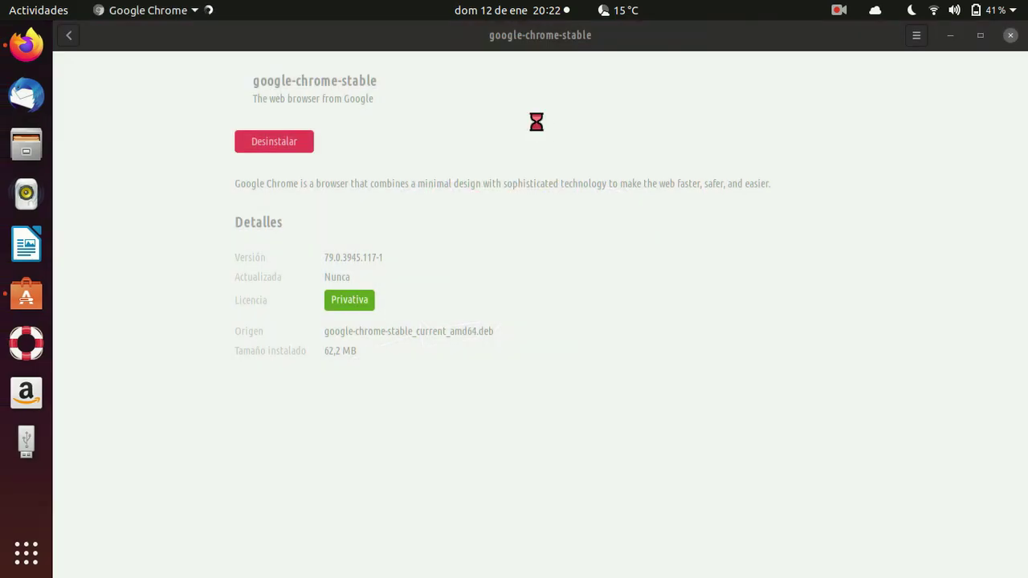
Step: Search for "youtube" in Chrome and open the first result
text(youtube)
key(Return)
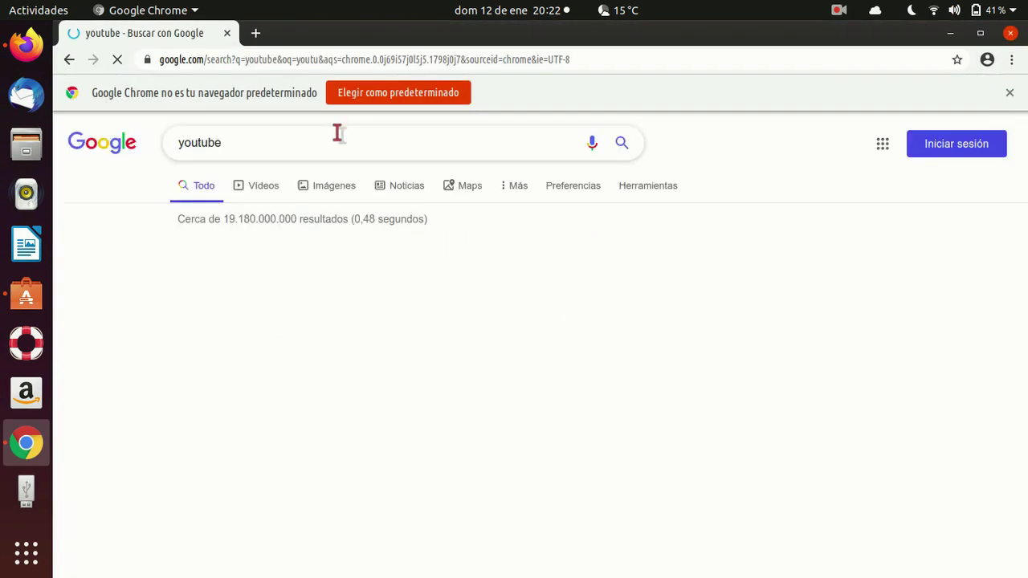
click(269, 244)
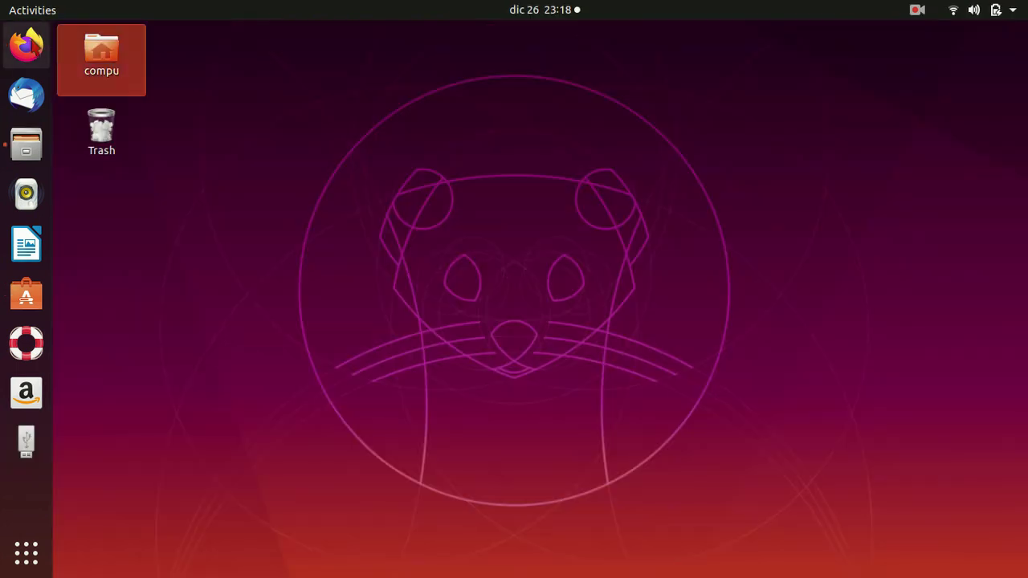
Step: Search for "opera" in Firefox, download opera-stable_65.0.3467.69_amd64.deb from the Opera site and save the file
click(25, 44)
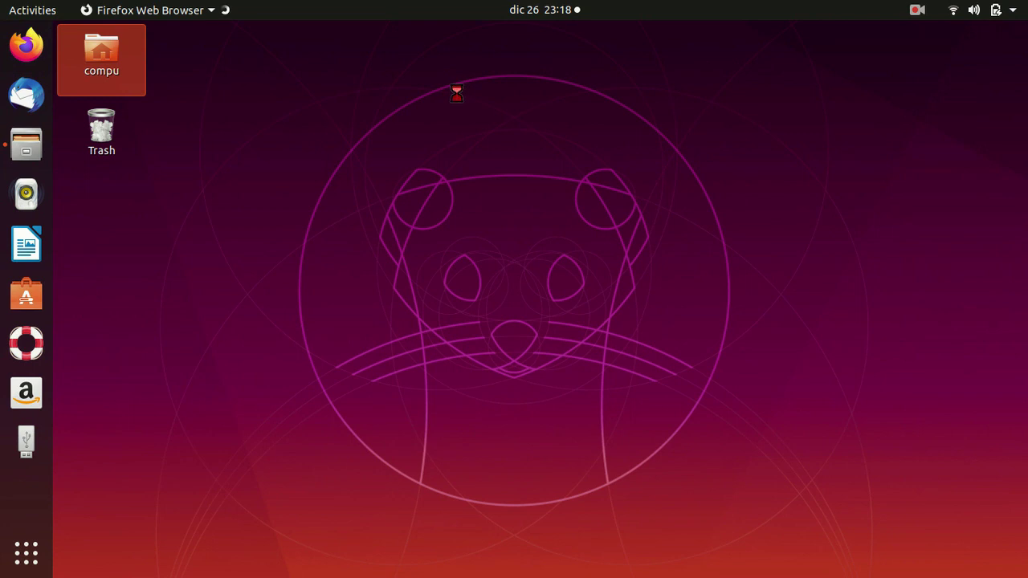
click(363, 64)
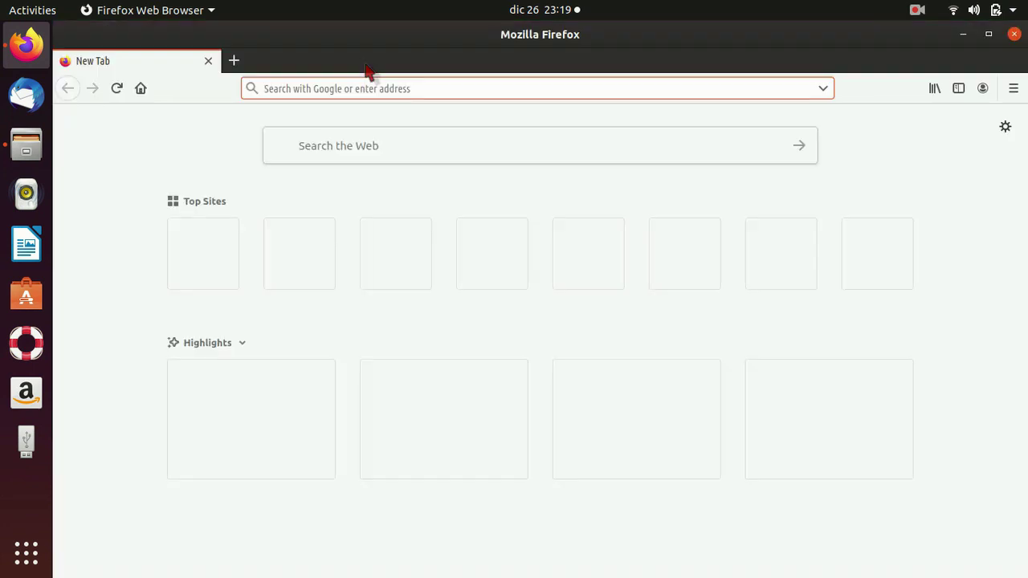
text(opera)
key(Return)
click(333, 228)
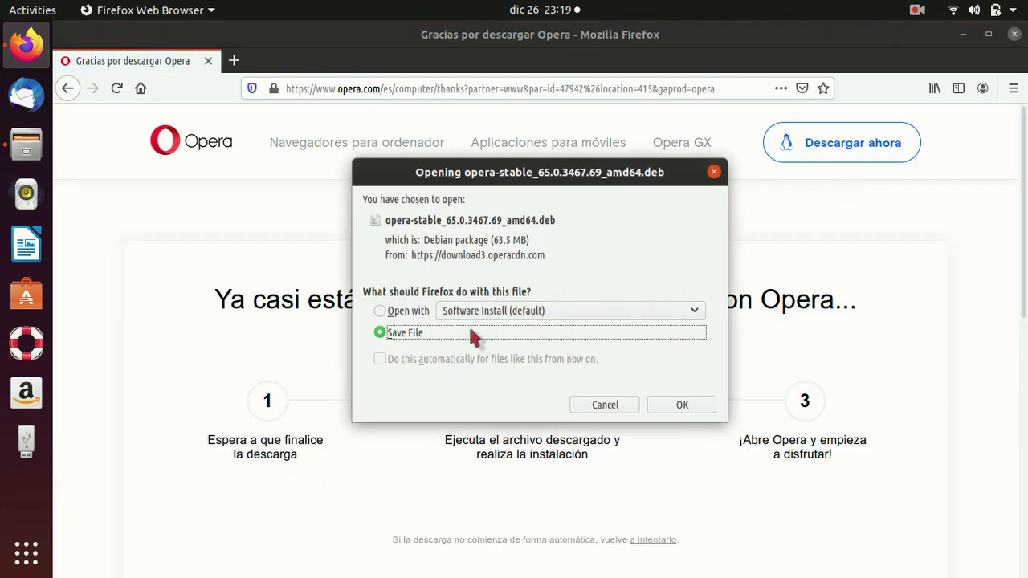
click(682, 404)
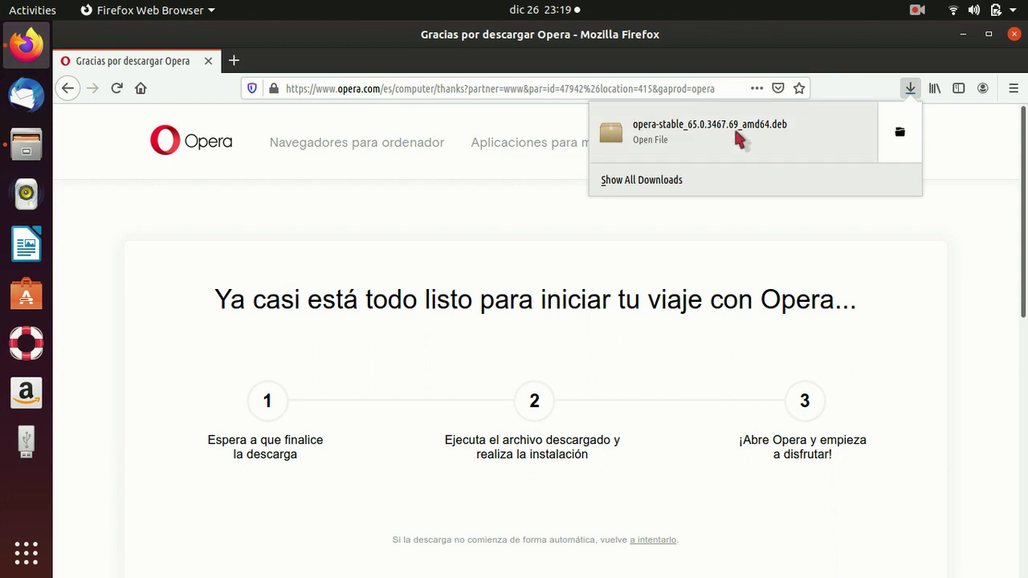
Step: Open the downloaded Opera .deb package in Ubuntu Software and install it, authenticating with the account password
click(737, 138)
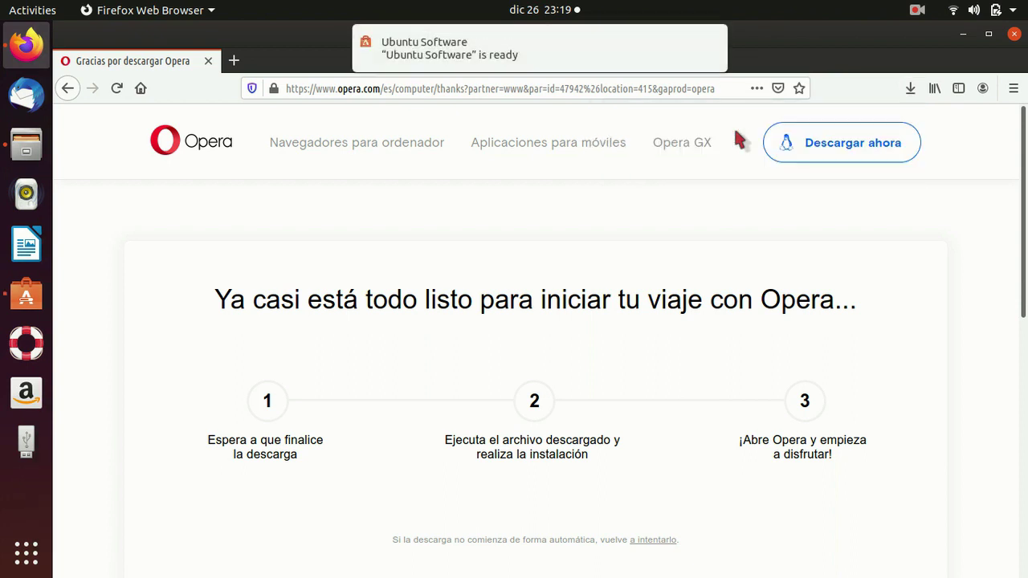
click(45, 295)
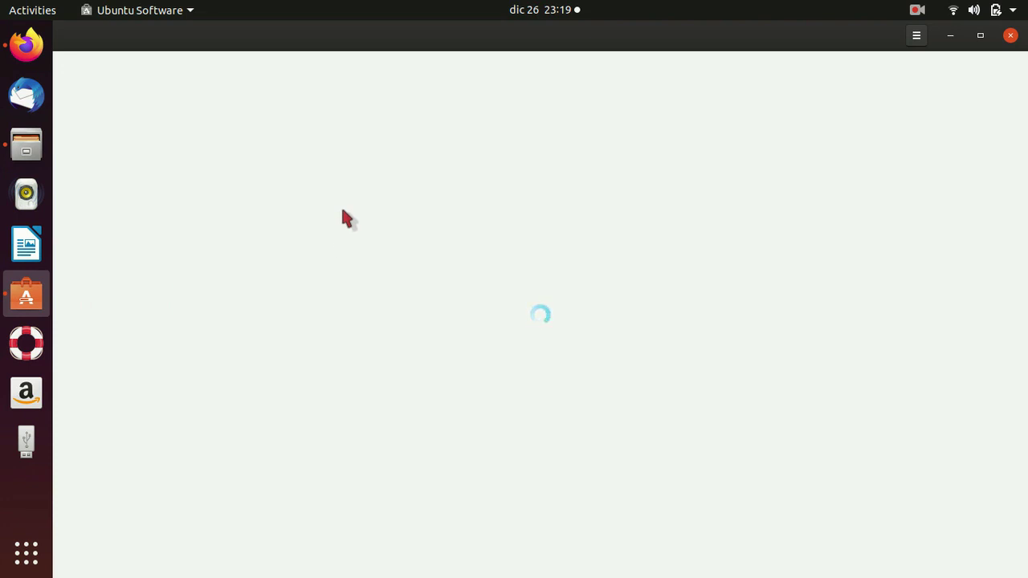
click(287, 154)
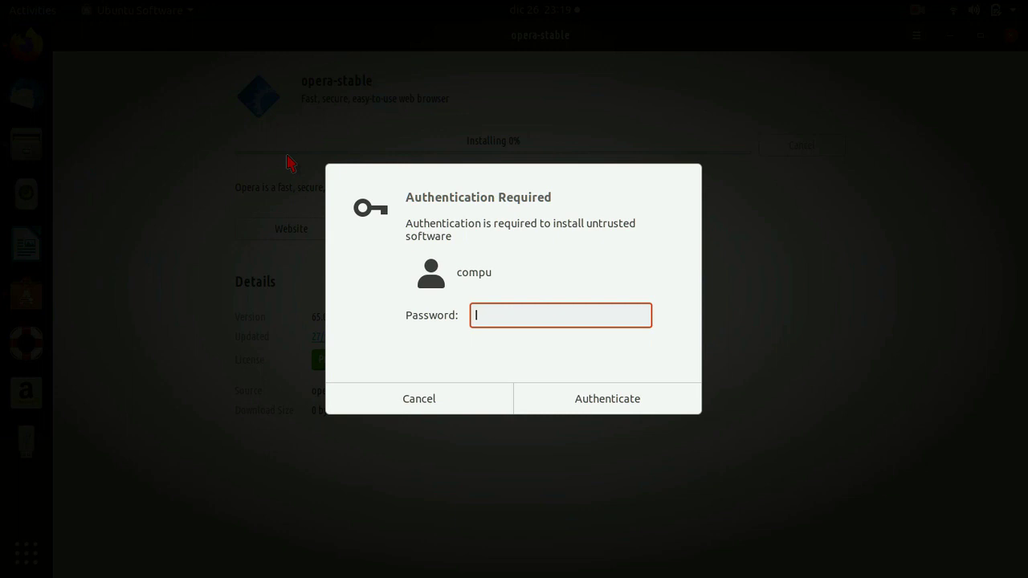
text(********)
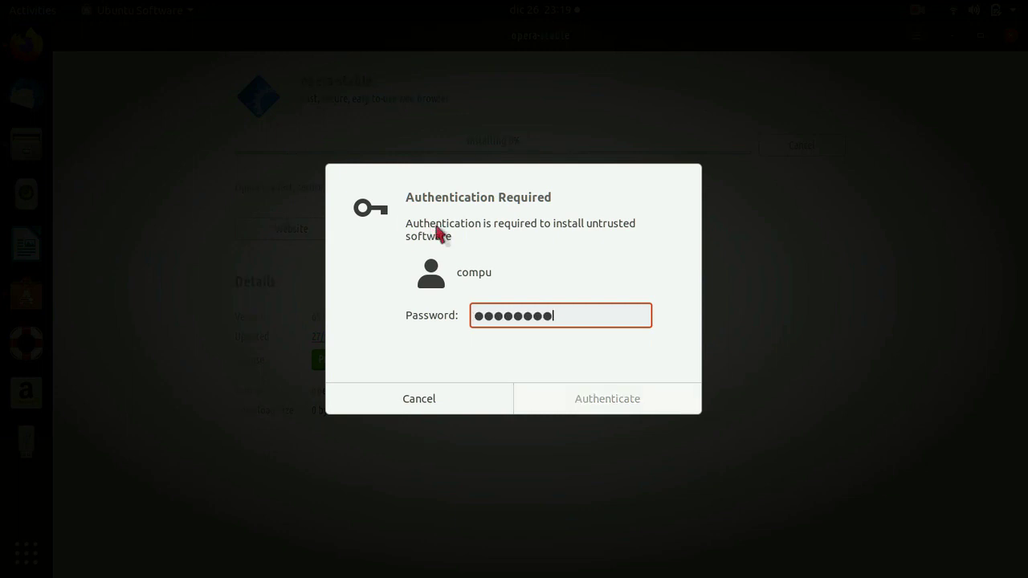
text(*********)
key(Return)
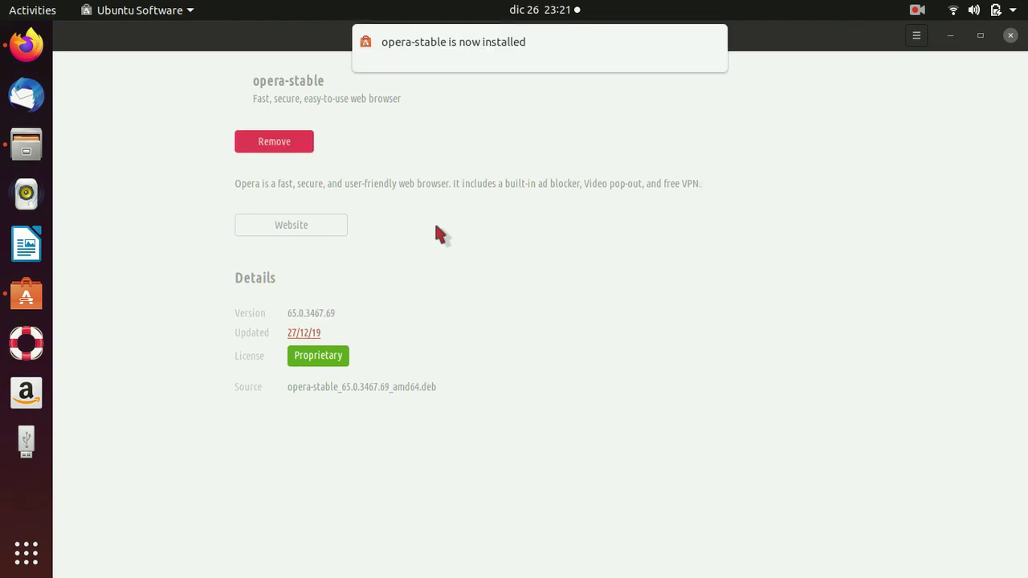
click(433, 132)
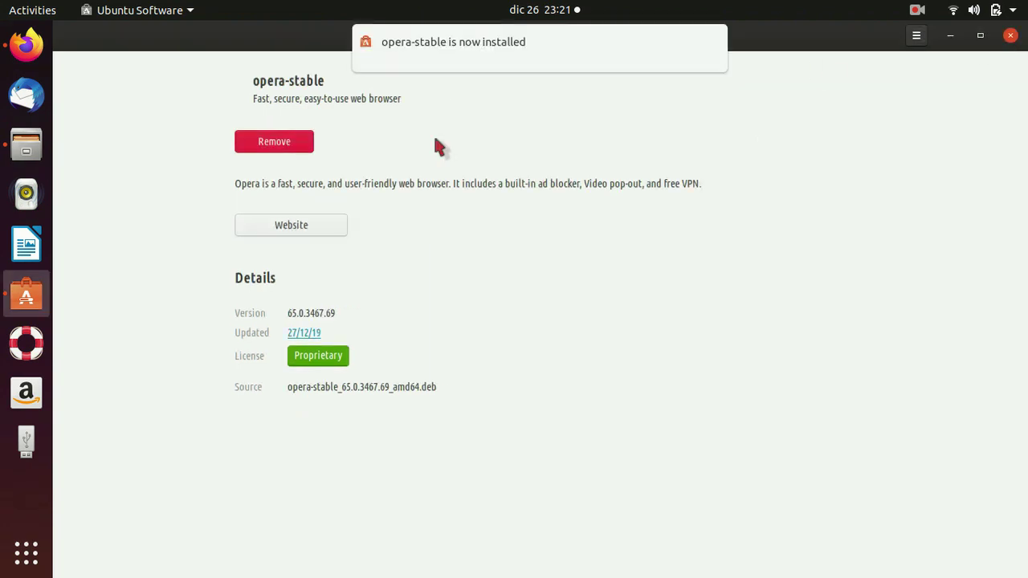
Step: Search the installed applications for "opera" and launch the Opera browser
click(26, 552)
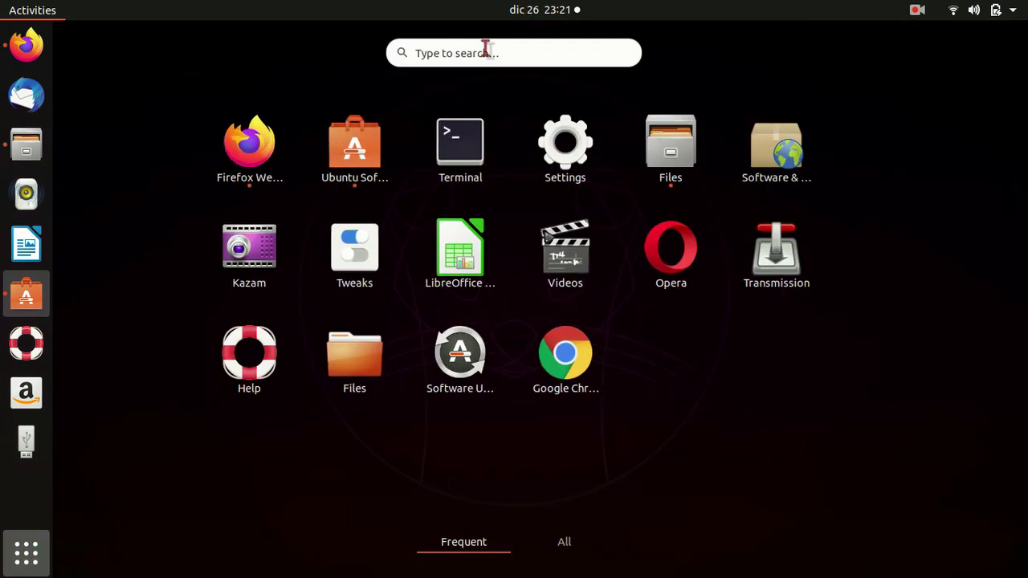
click(530, 50)
text(opera)
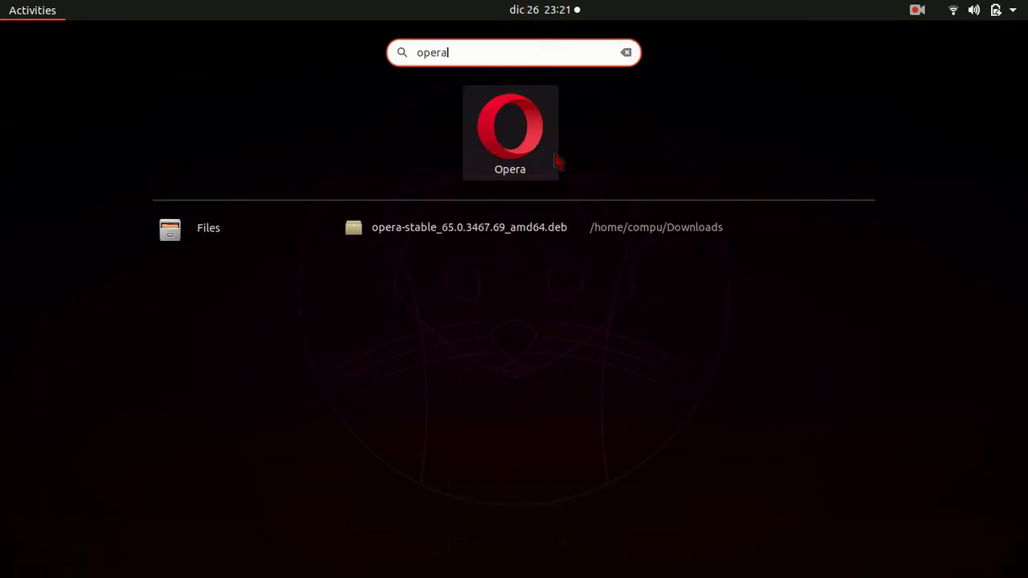
click(514, 128)
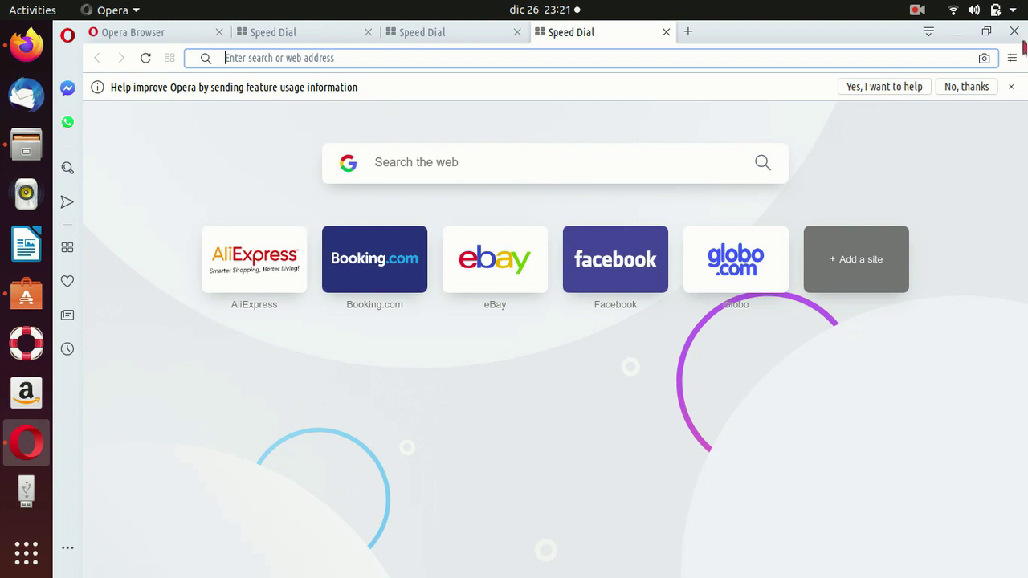
Step: Close the Opera browser with all its tabs and close Firefox
click(1014, 31)
click(660, 340)
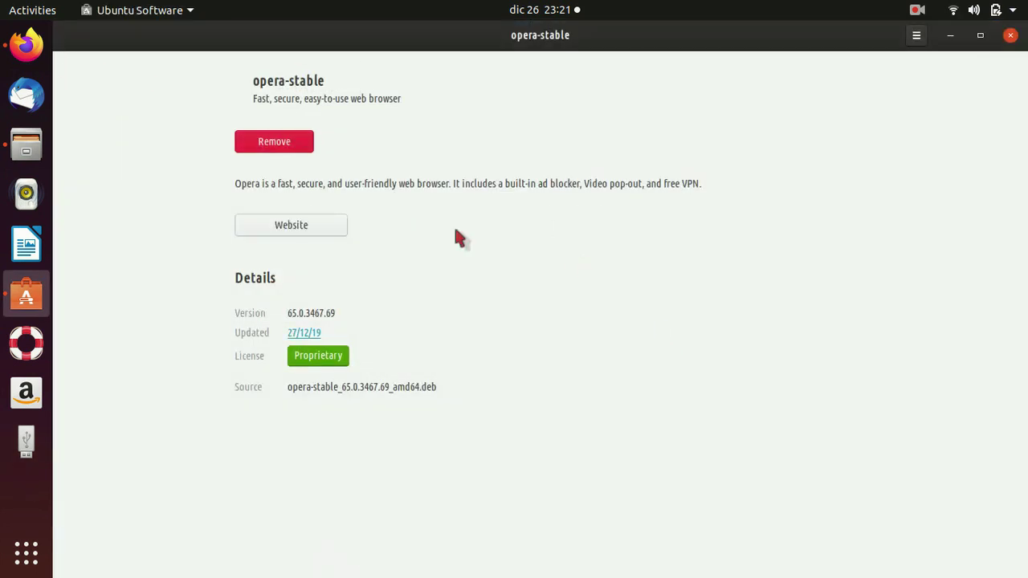
click(27, 45)
click(1014, 34)
Step: Search Ubuntu Software for "synaptic" and install Synaptic Package Manager, authenticating with the account password
click(27, 295)
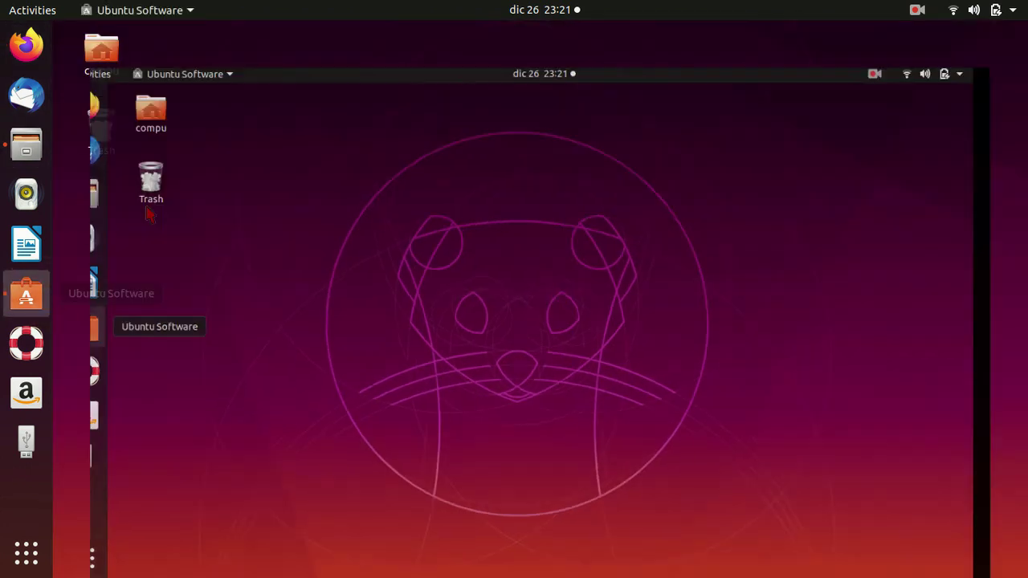
click(888, 36)
text(synaptic)
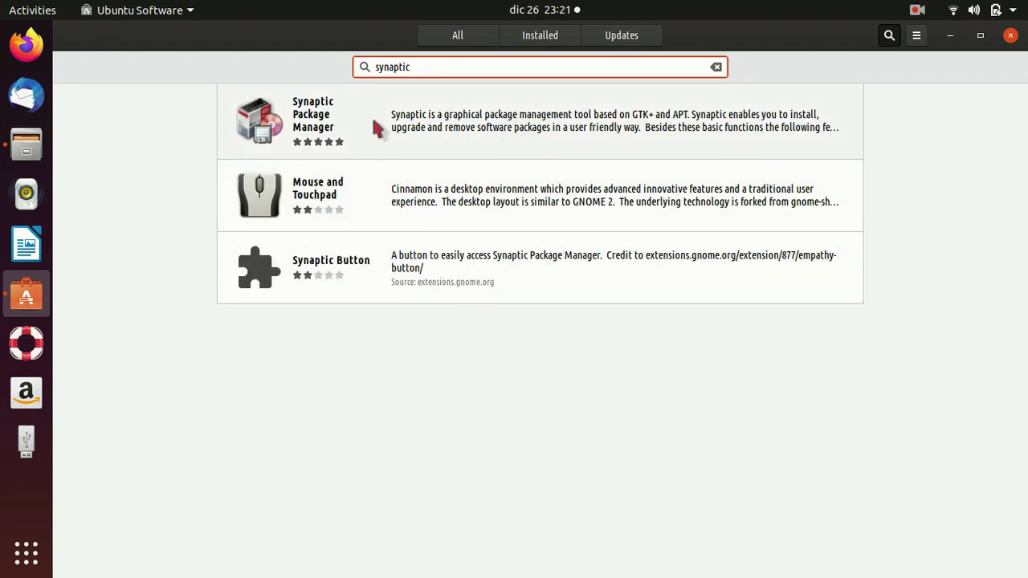
click(406, 127)
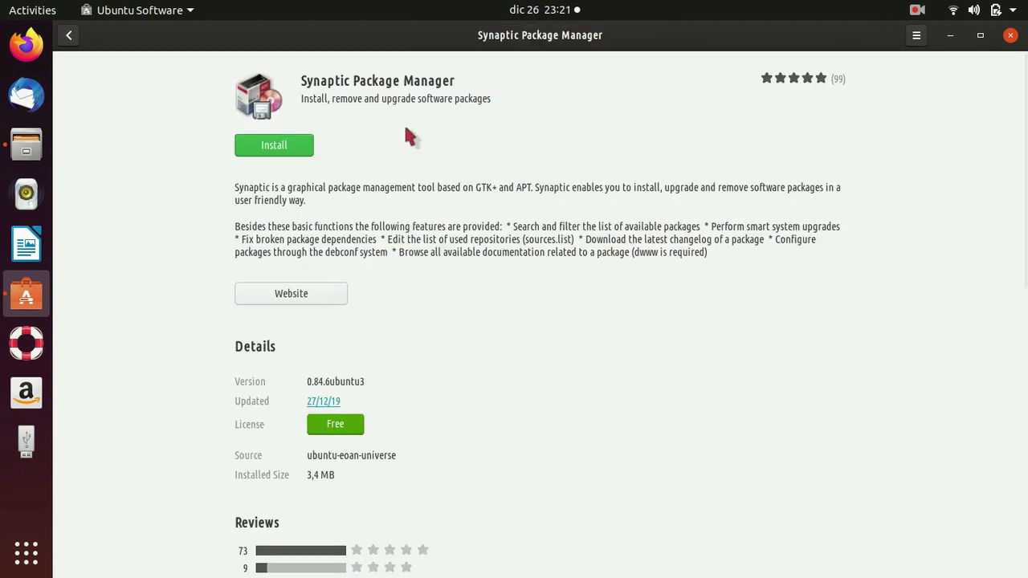
click(307, 150)
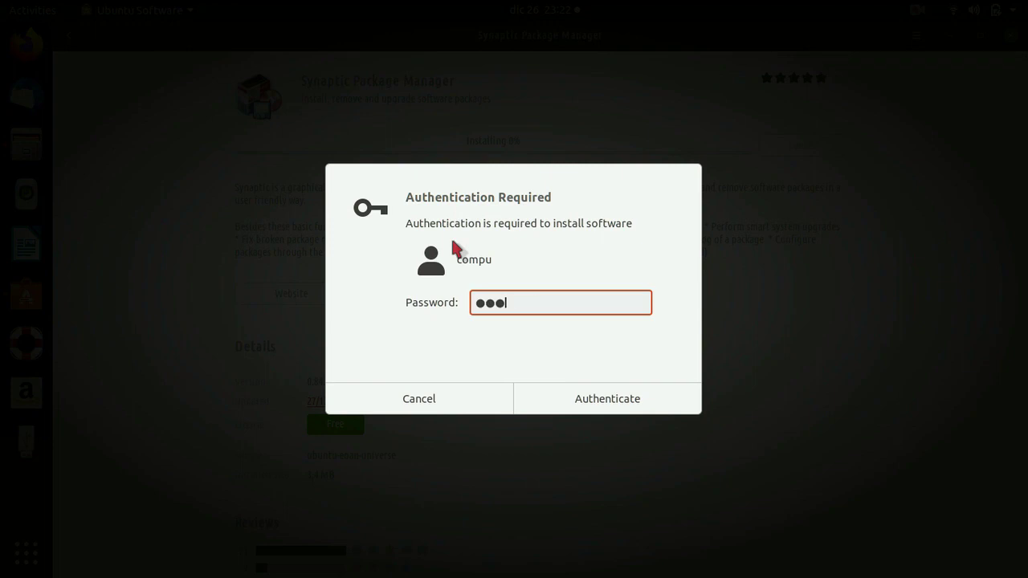
key(Return)
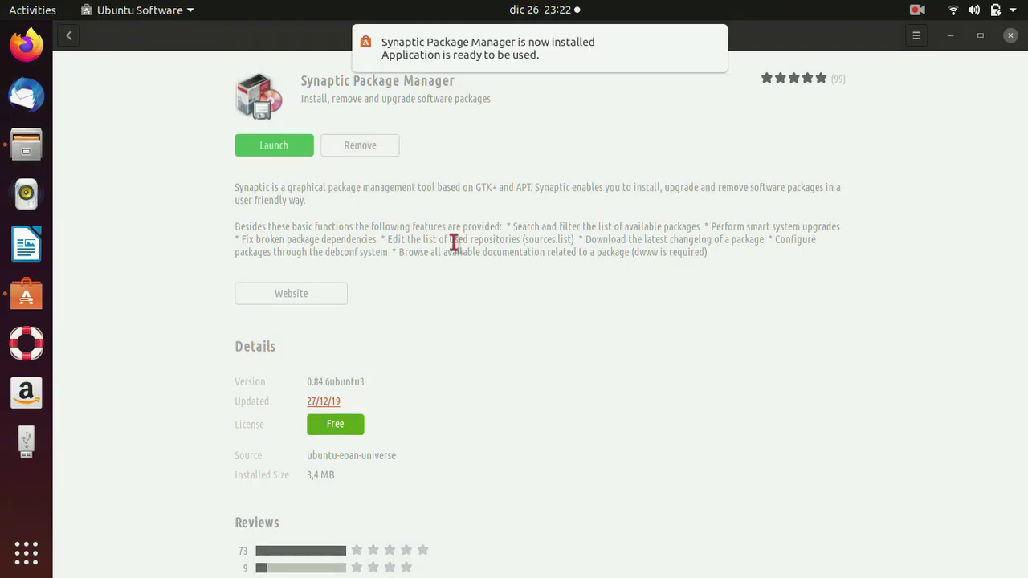
Step: Launch Synaptic, mark asterisk-core-sounds-en in Communication (universe) for installation with its required package, and quit without applying
click(294, 146)
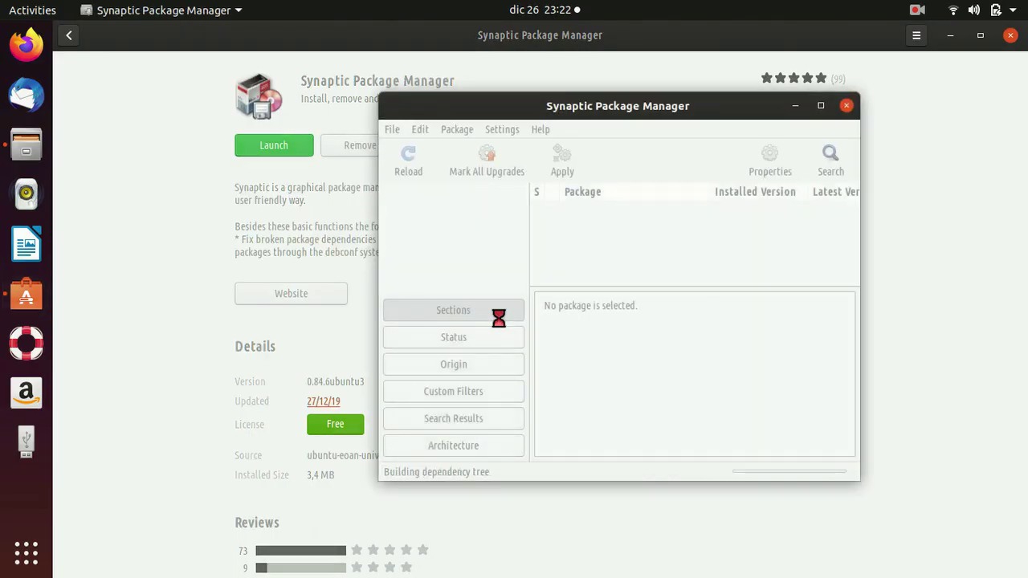
click(454, 227)
click(461, 243)
click(491, 261)
click(537, 245)
click(554, 270)
click(750, 414)
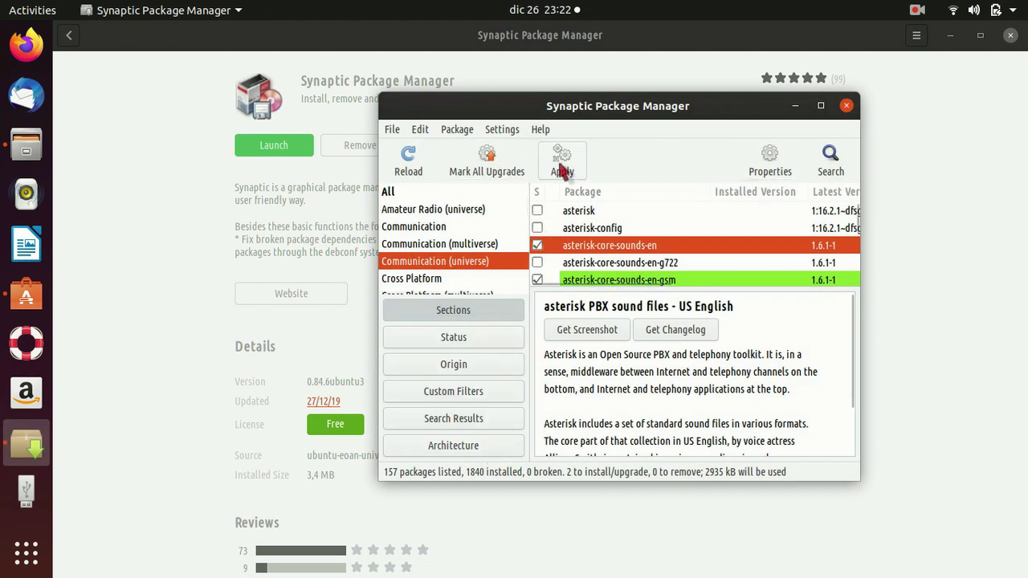
click(848, 107)
click(850, 353)
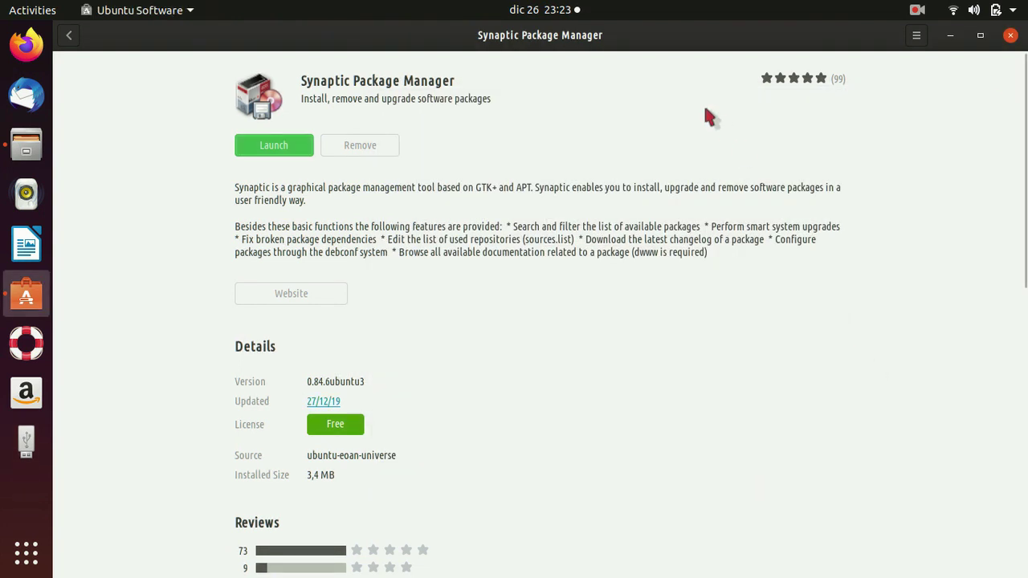
Step: Return to the Ubuntu Software search results and launch Terminal from the installed applications
click(71, 36)
click(917, 9)
click(27, 552)
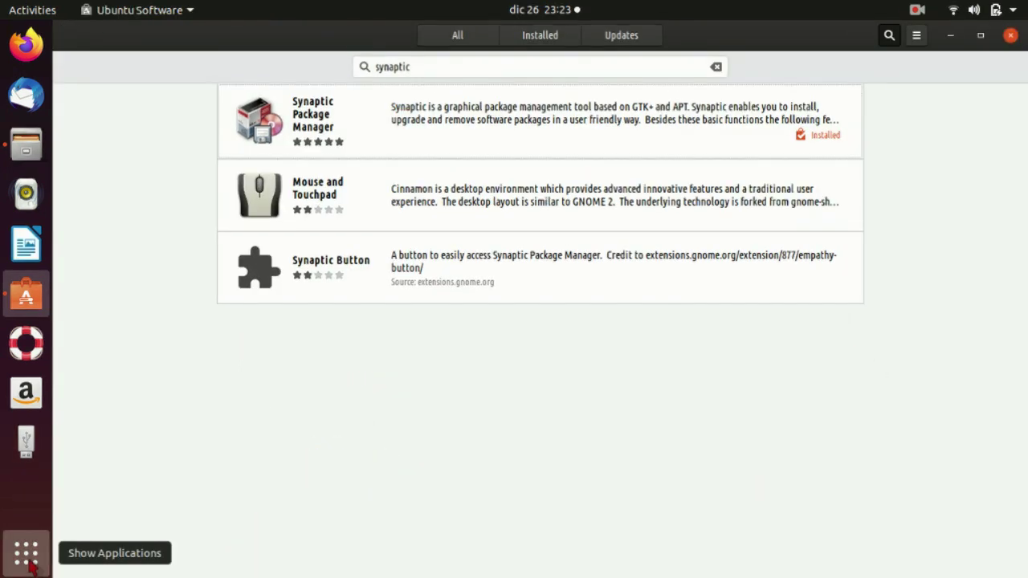
click(26, 552)
click(471, 138)
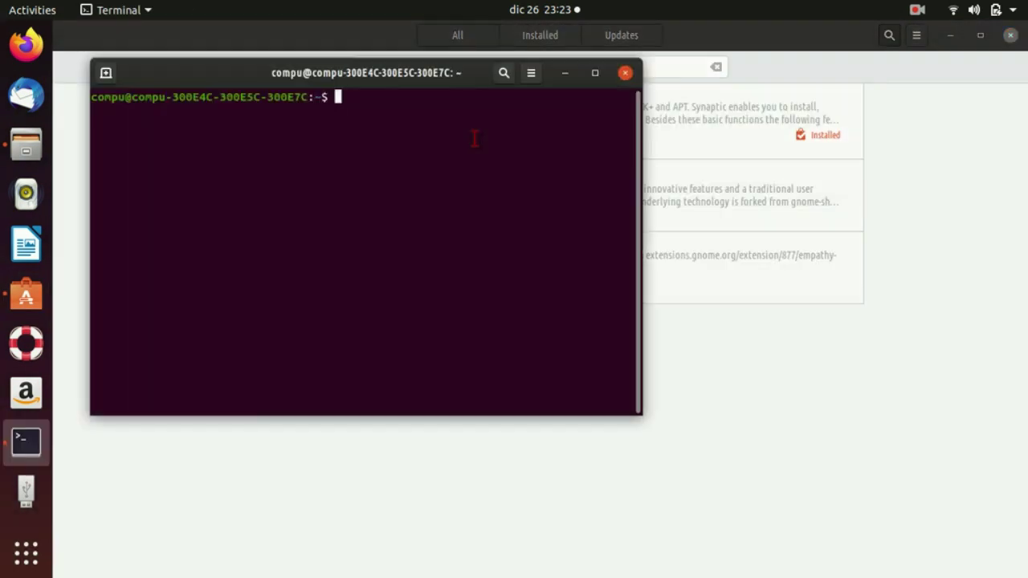
Step: Run "sudo apt remove apport", entering the account password and confirming the removal with y
text(sudo apt remove apport)
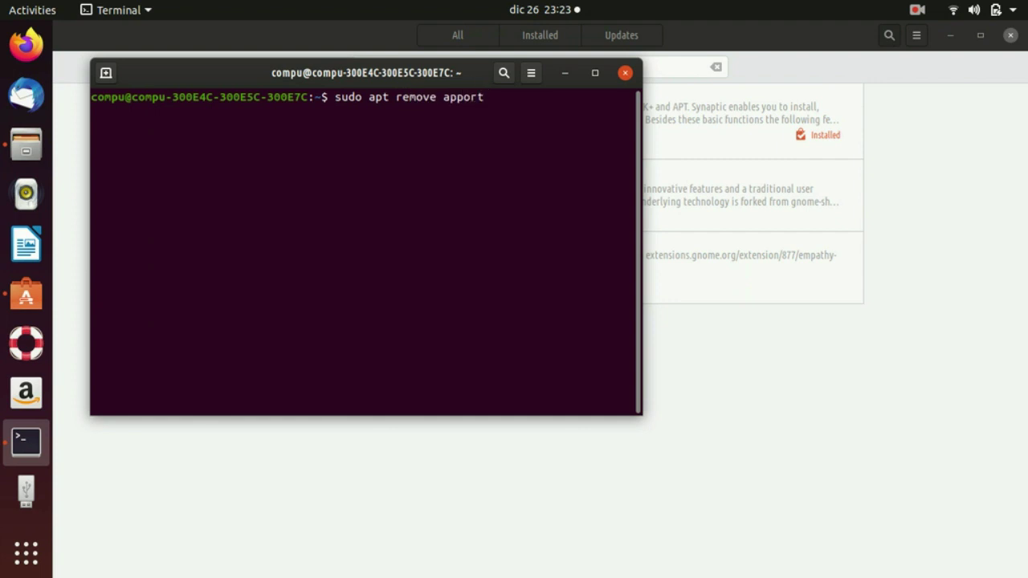
key(Return)
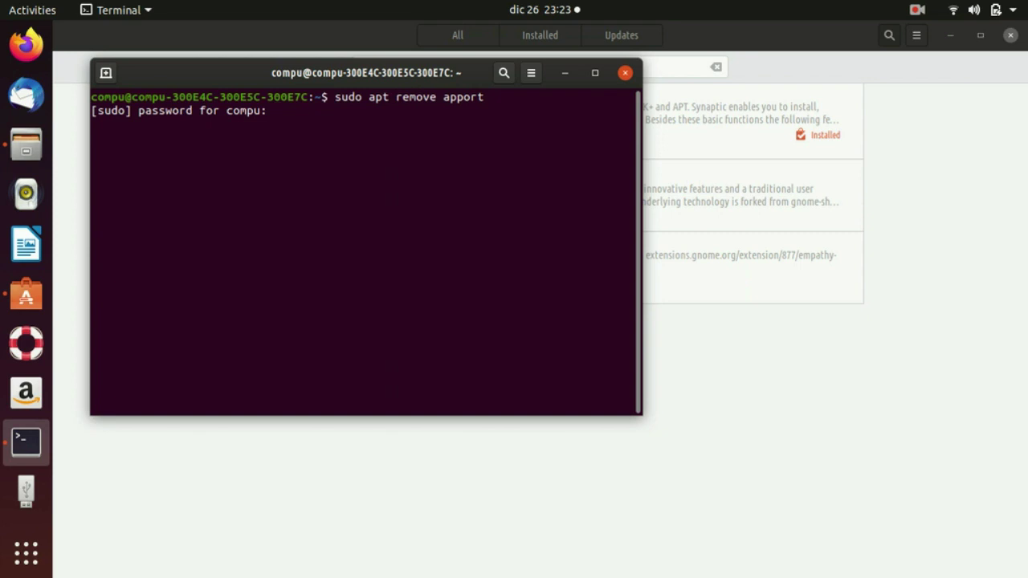
key(Return)
text(y)
key(Return)
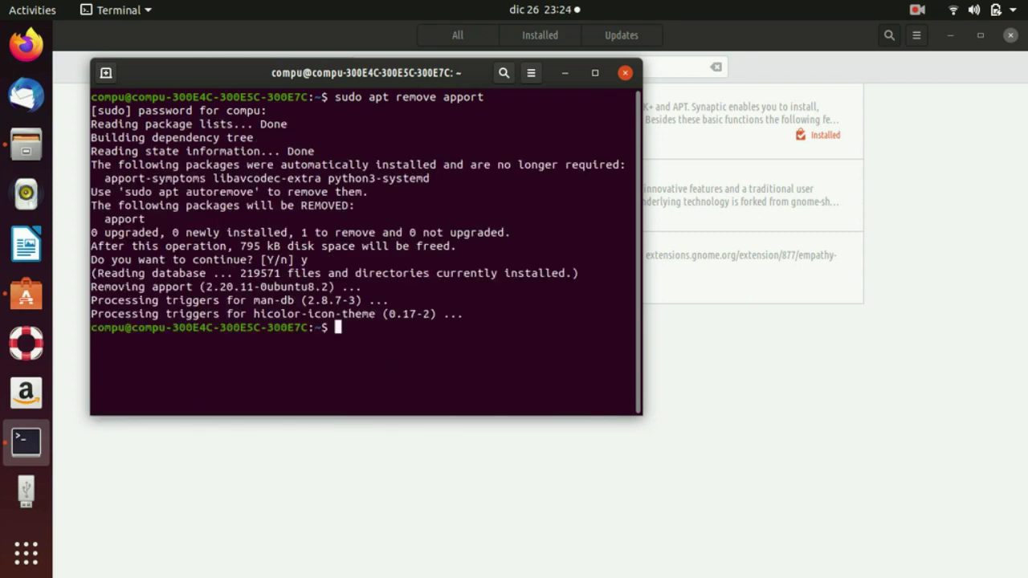
Step: Install the restricted extras package by running "sudo apt install ubuntu-restricted-extras"
text(sudo apt install )
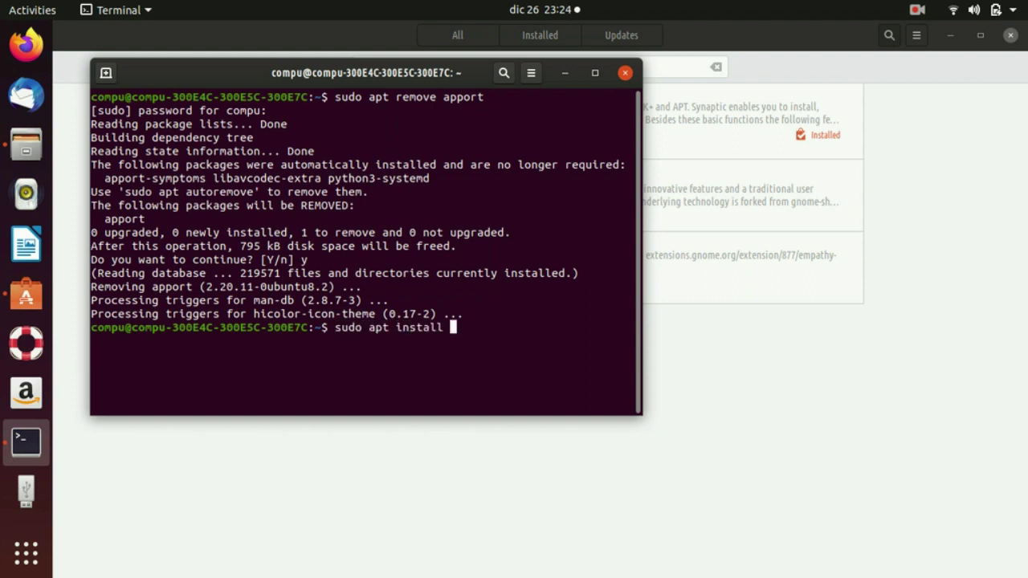
text(ubuntu-res)
key(Tab)
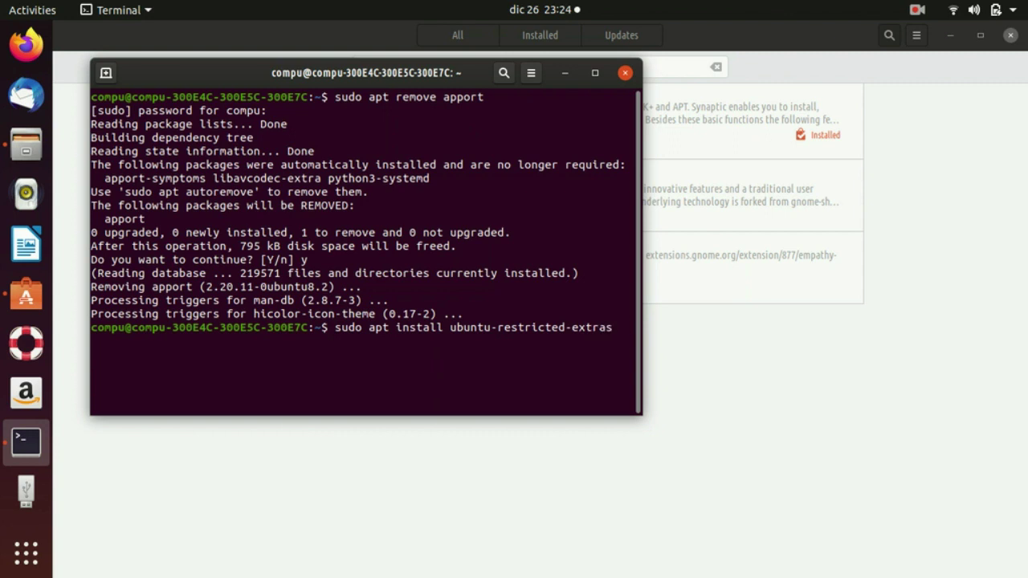
text(extras)
key(Return)
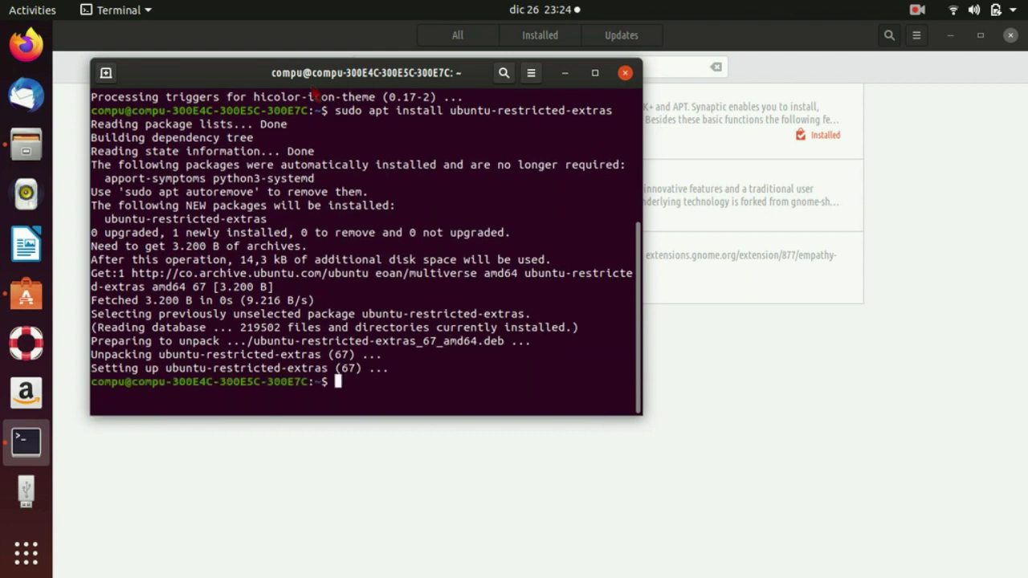
Step: Search Ubuntu Software for "gimp" and install GNU Image Manipulation Program, authenticating with the account password
click(27, 295)
click(419, 70)
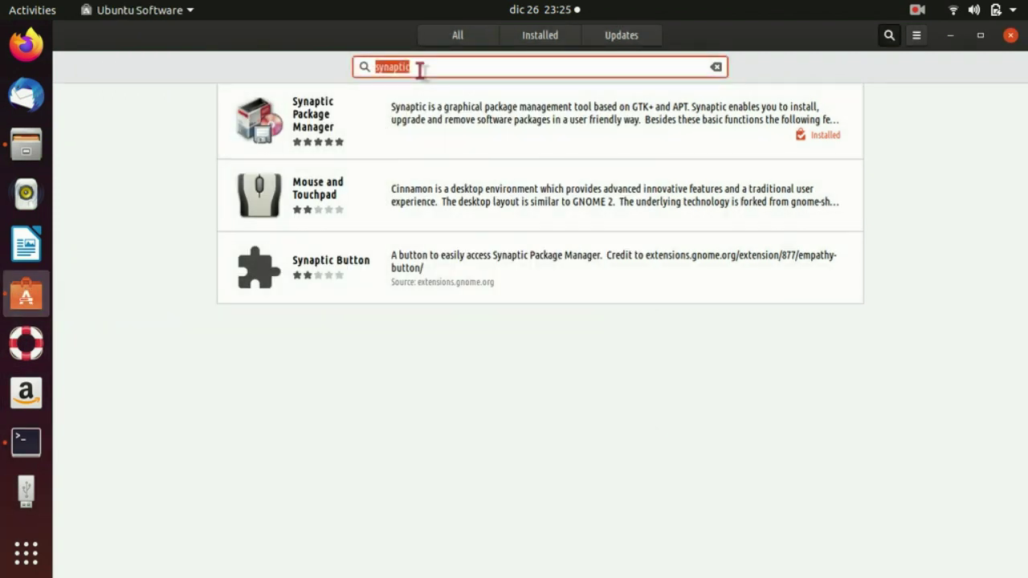
text(gimp)
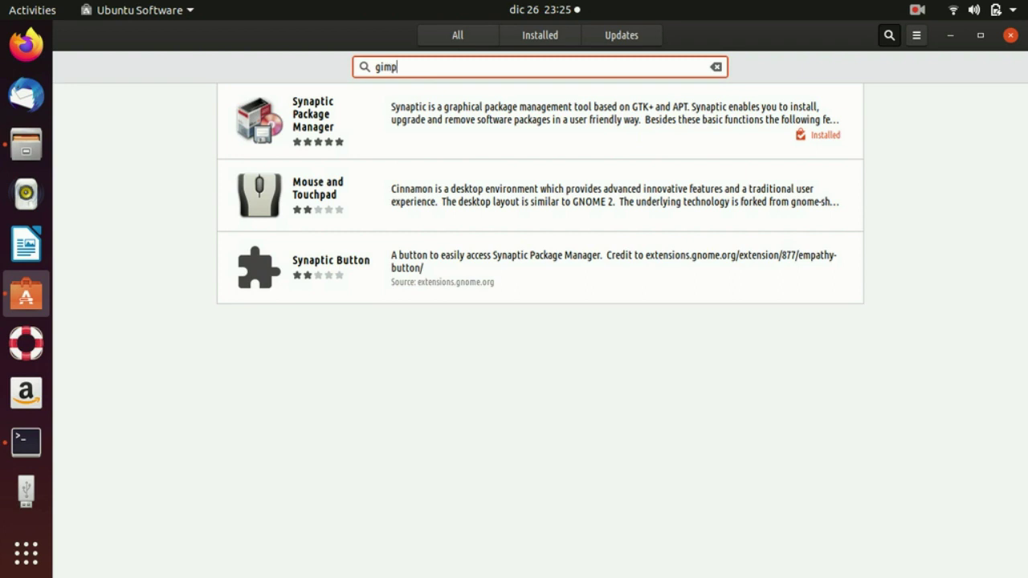
click(406, 125)
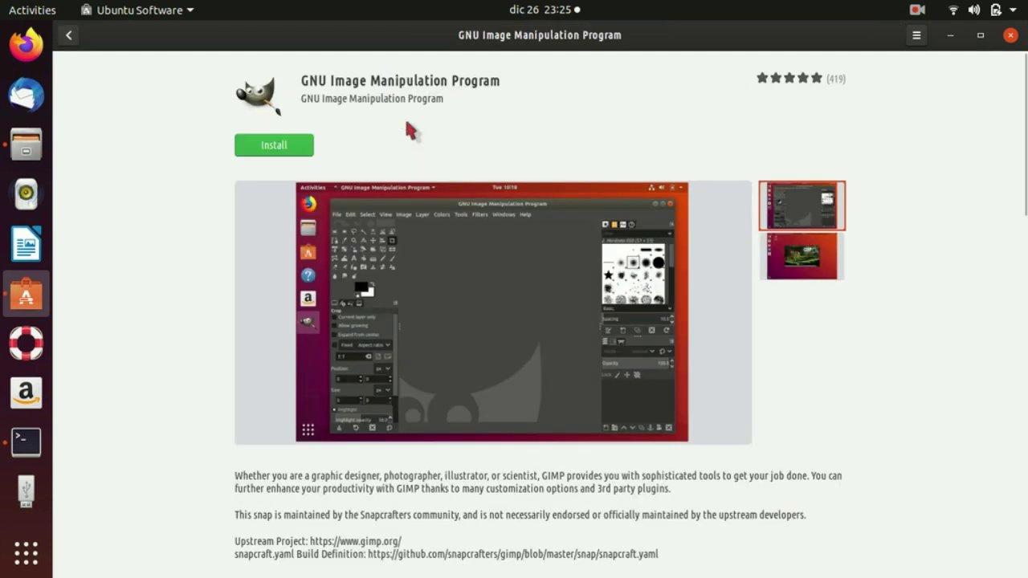
click(274, 145)
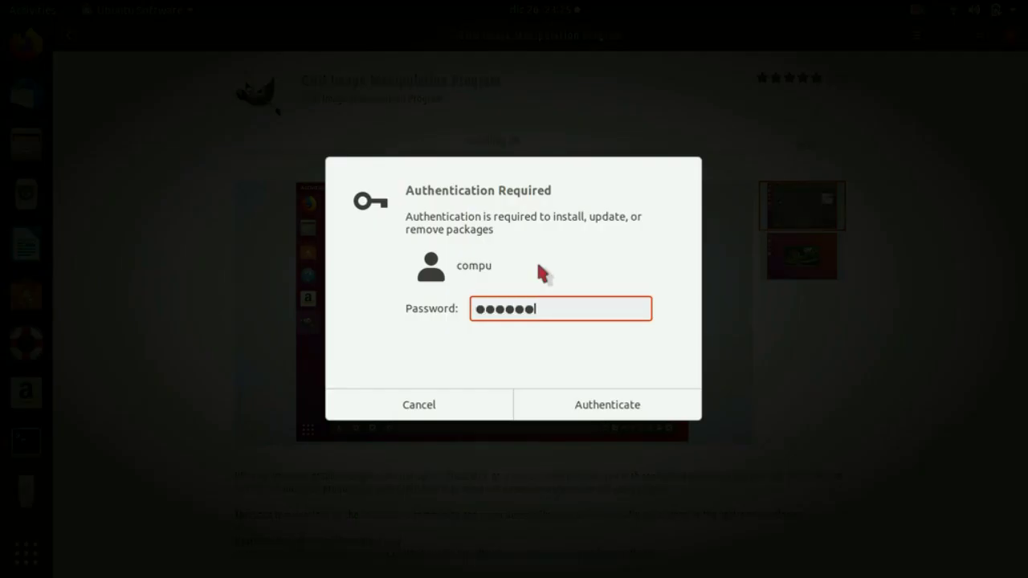
key(Return)
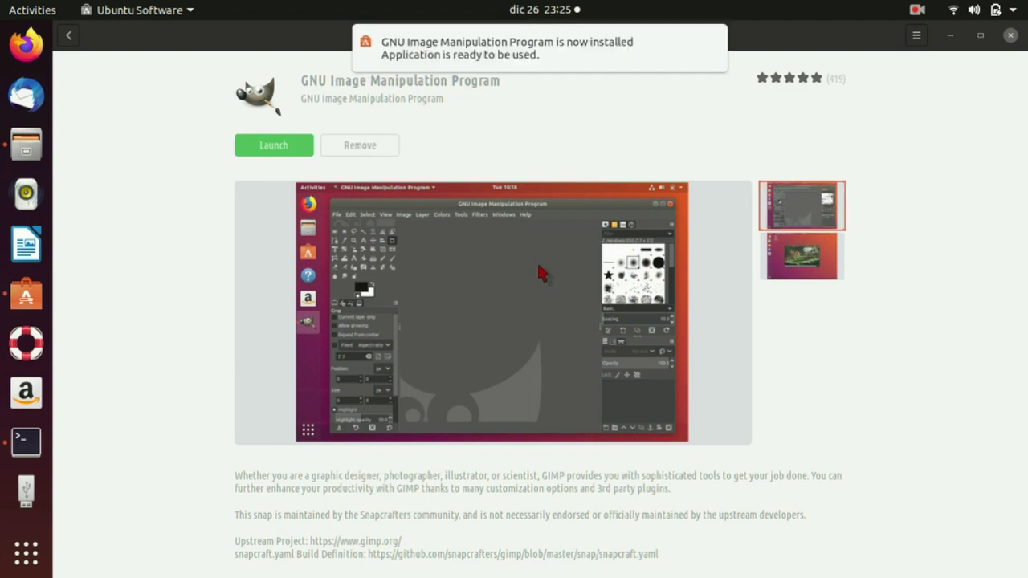
Step: Search the installed applications for "gimp" and launch GNU Image Manipulation Program
click(29, 550)
click(421, 52)
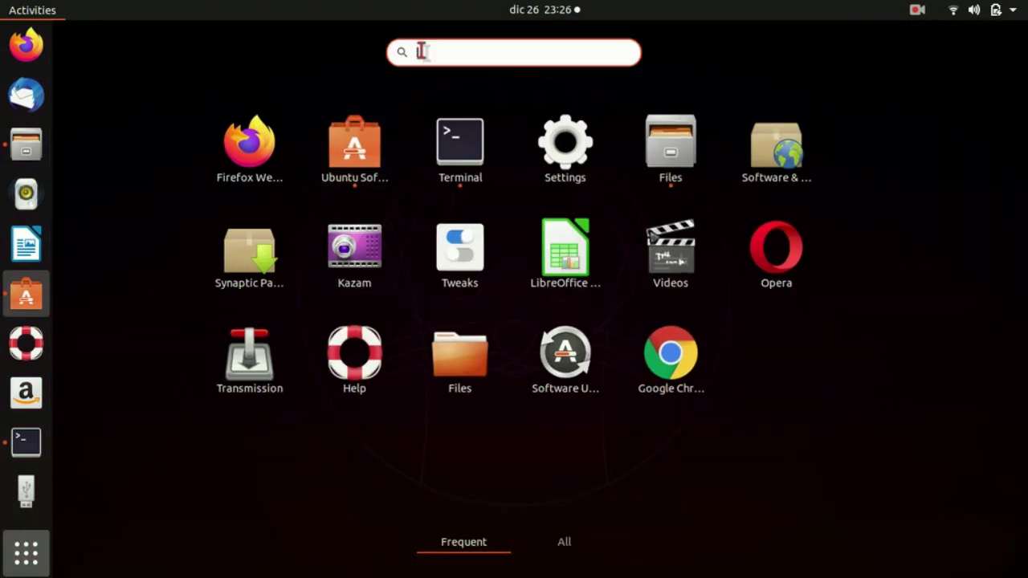
text(gimp)
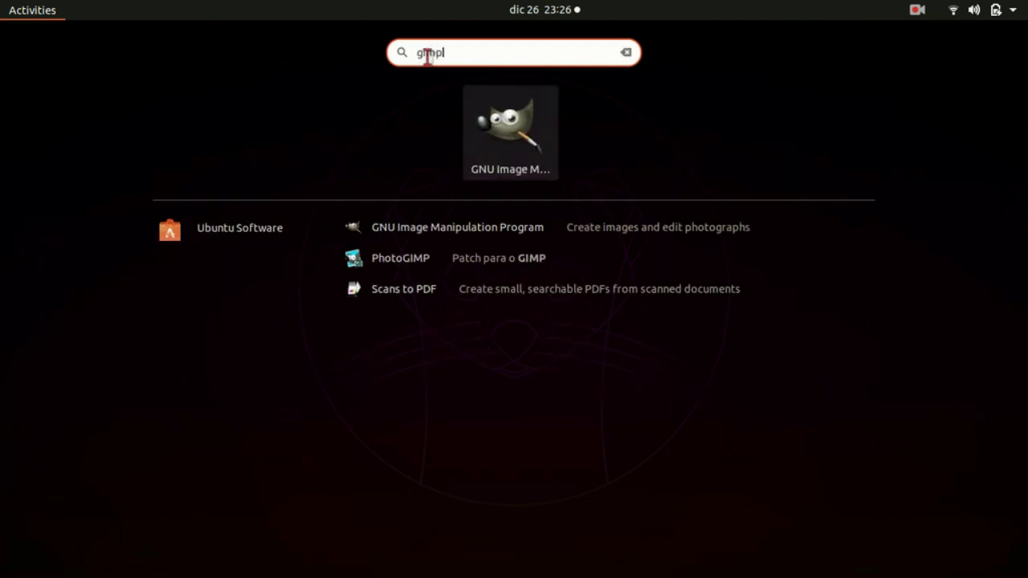
key(Return)
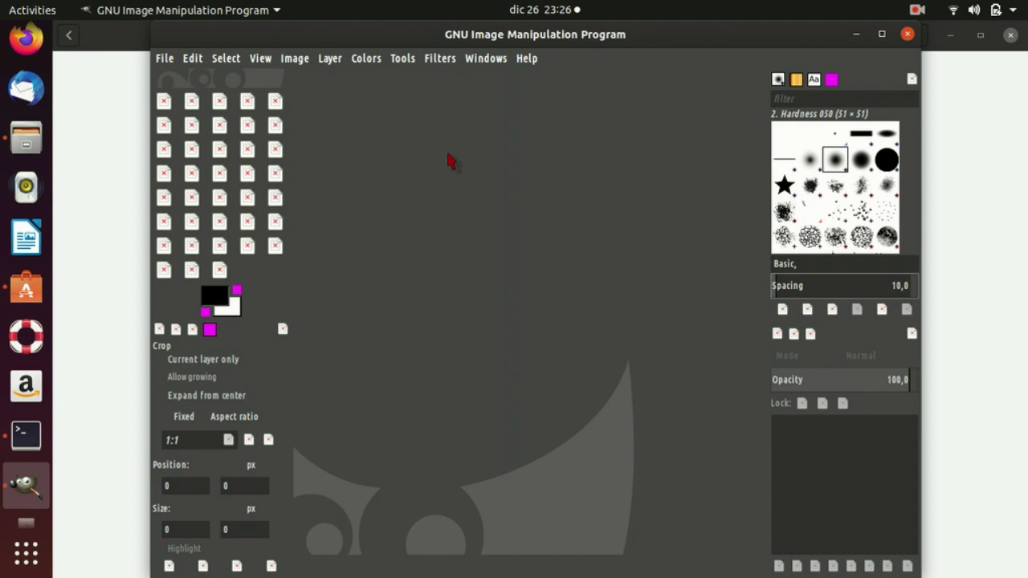
Step: Return to Ubuntu Software, search for "vlc" and install the first VLC media player result
click(25, 287)
click(69, 34)
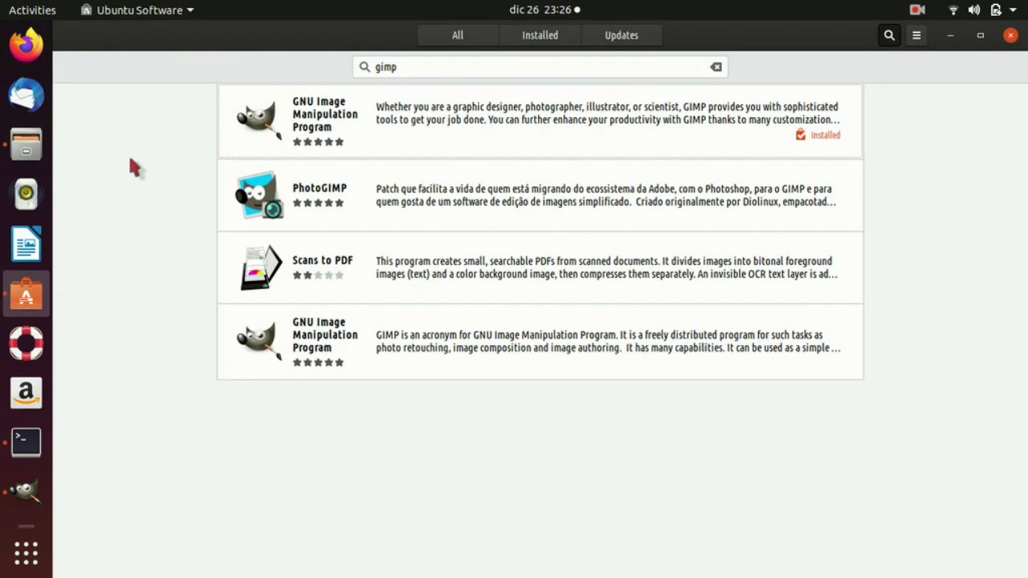
text(vlc)
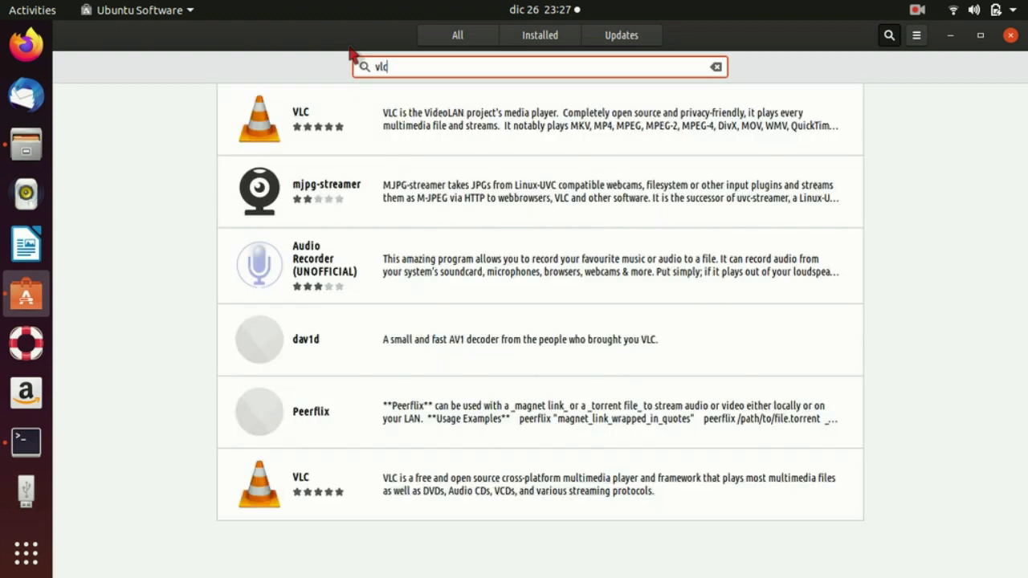
click(351, 104)
click(299, 149)
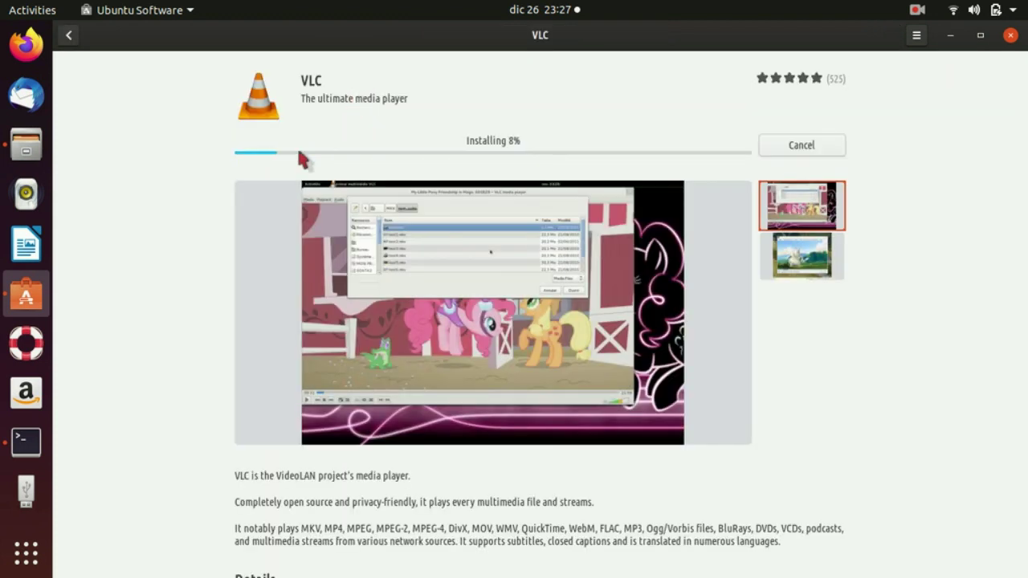
Step: Review VLC's store page, launch VLC, turn off Allow metadata network access and continue past the privacy policy
click(801, 256)
scroll(463, 245, down, 20)
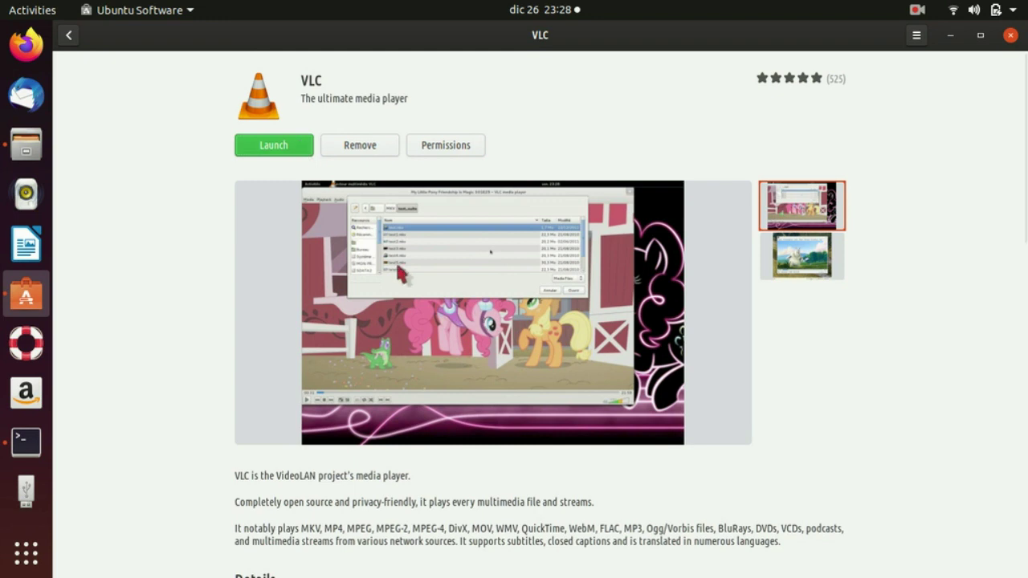
scroll(402, 273, down, 5)
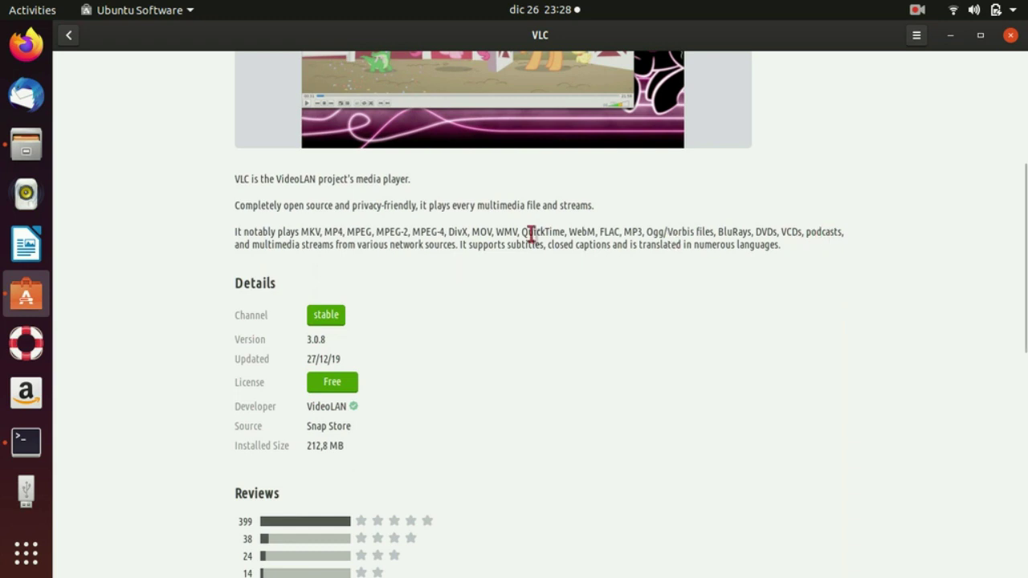
scroll(545, 225, up, 5)
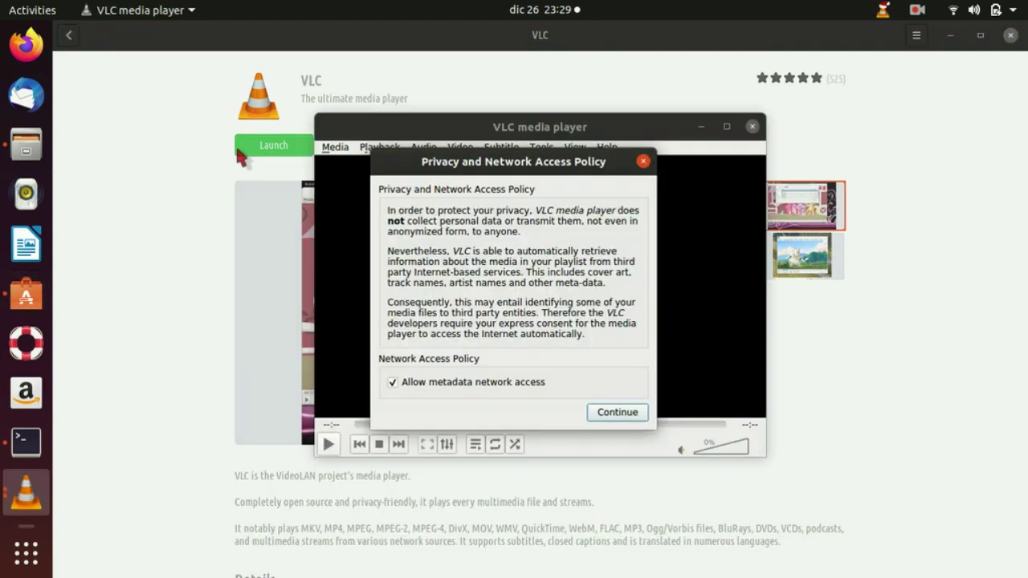
click(494, 383)
click(619, 412)
Step: Browse to the video file "21 cosas en ubuntu parte 1.mp4" and open it in VLC
click(342, 147)
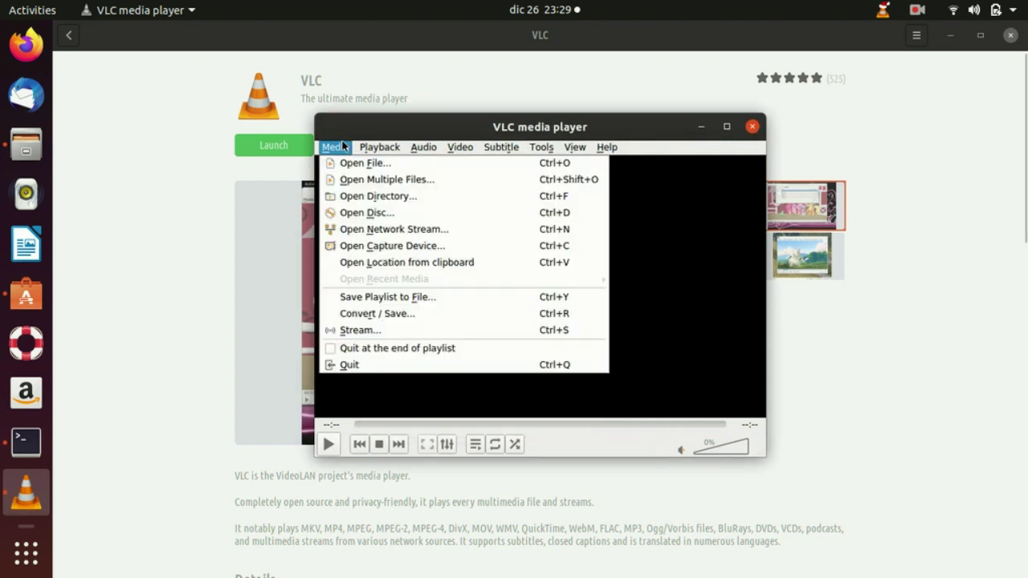
click(377, 163)
double_click(401, 172)
scroll(554, 356, down, 4)
scroll(452, 234, up, 4)
double_click(416, 197)
double_click(411, 167)
double_click(425, 301)
double_click(458, 167)
Step: Skip ahead through the playing video to several points to check its playback
click(131, 546)
click(183, 545)
click(257, 545)
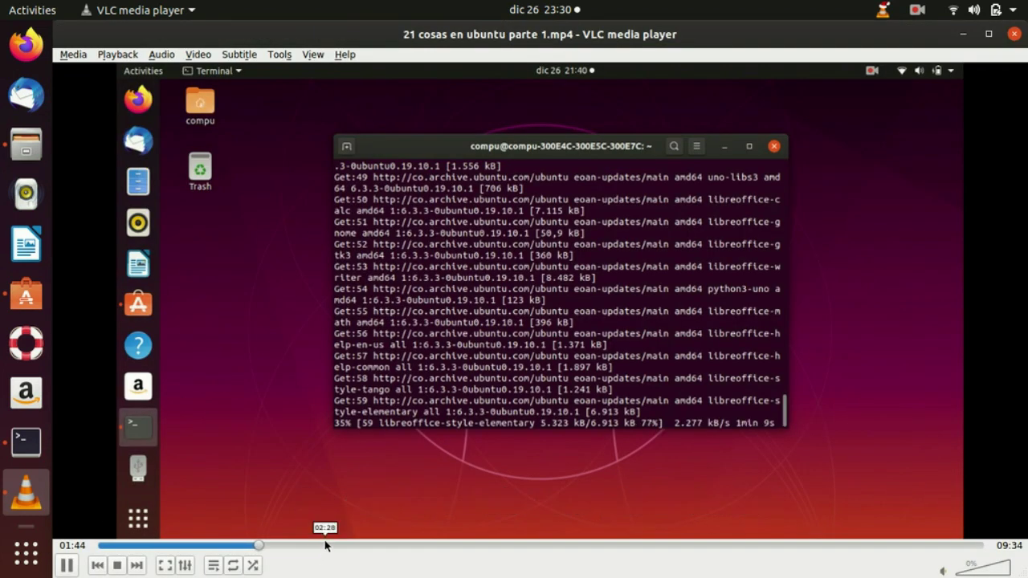
click(325, 545)
click(406, 545)
click(565, 545)
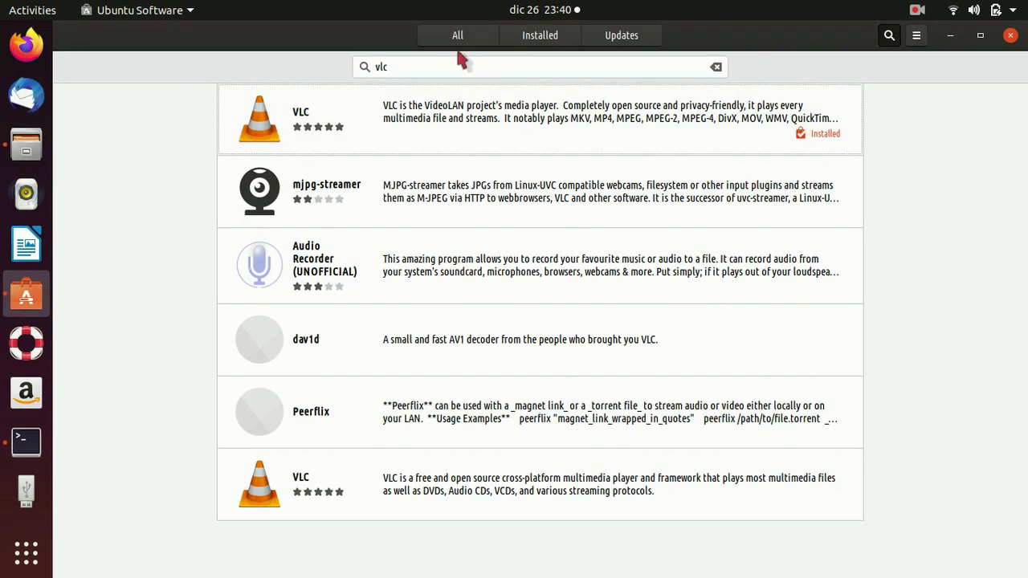
Step: Search Ubuntu Software for "leafpad" and install Leafpad, authenticating with the account password
click(447, 66)
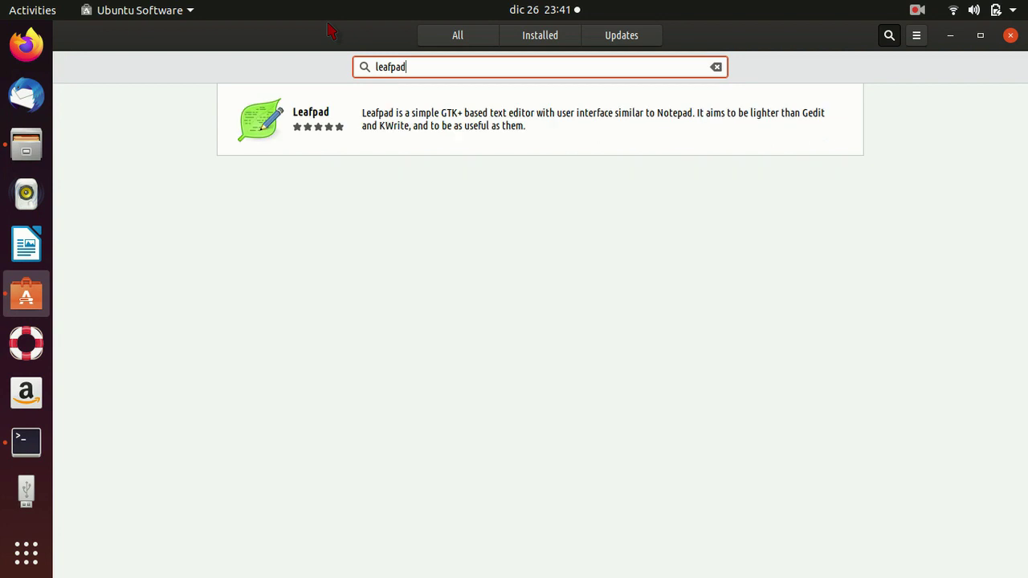
click(409, 131)
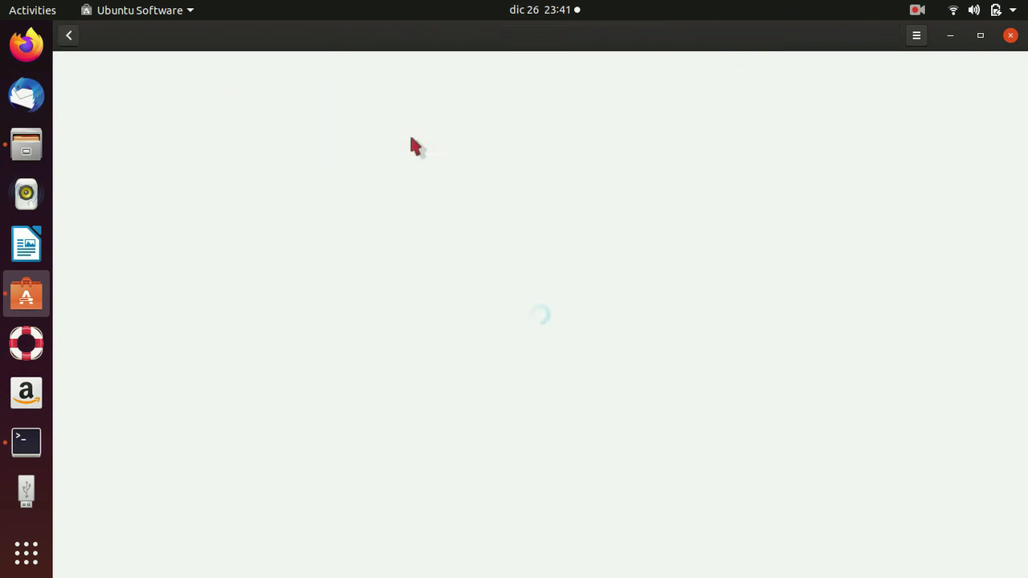
click(264, 144)
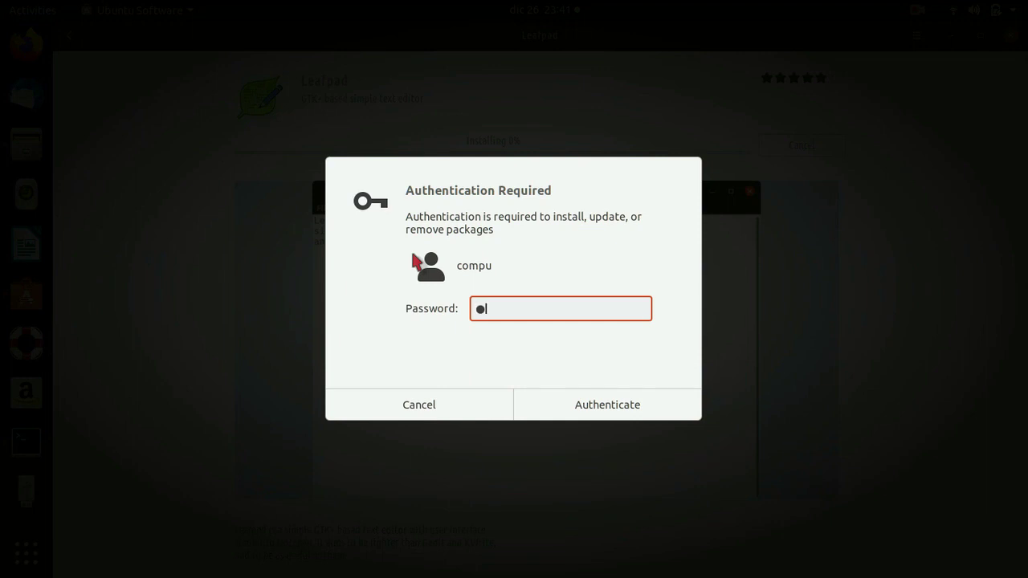
key(Return)
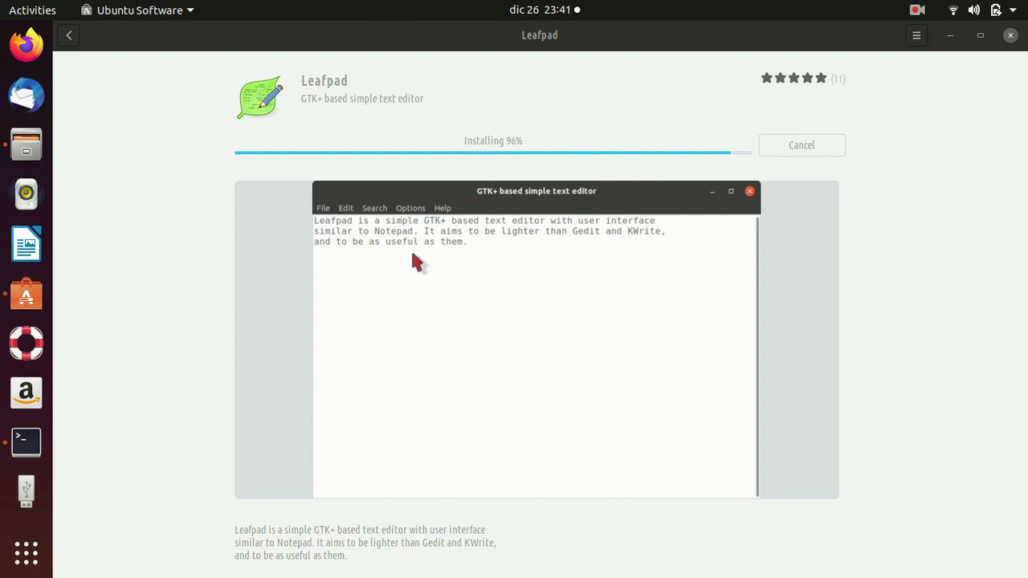
Step: Launch Leafpad, enter the sample text "adfadfasdfadfadsf" and quit the editor without saving
click(300, 143)
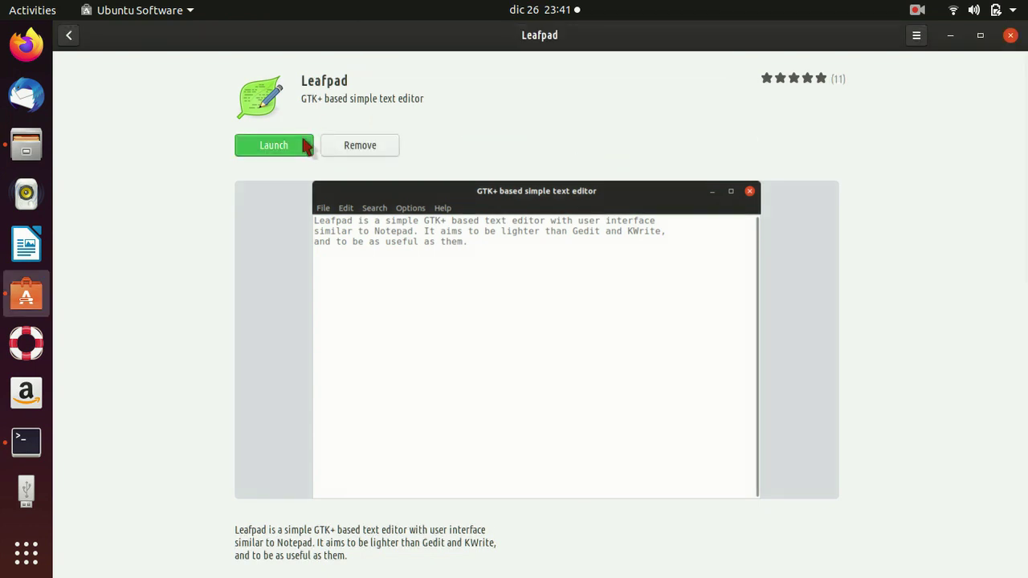
text(adfadfasdfadfadsf)
key(ctrl+q)
click(437, 291)
key(Escape)
key(ctrl+q)
click(284, 287)
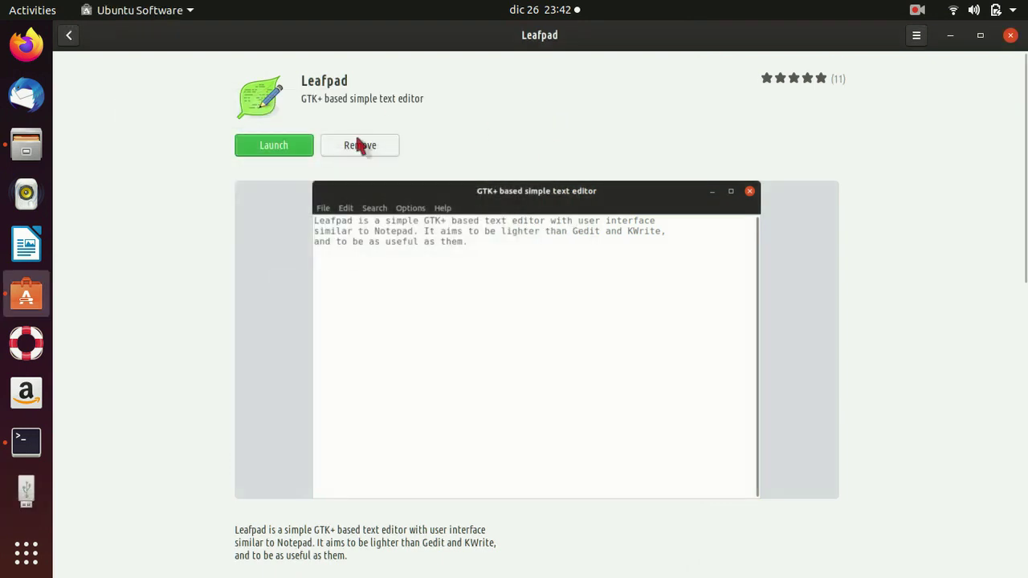
Step: Search Ubuntu Software for "timeshift" and install Timeshift, authenticating with the account password
click(71, 40)
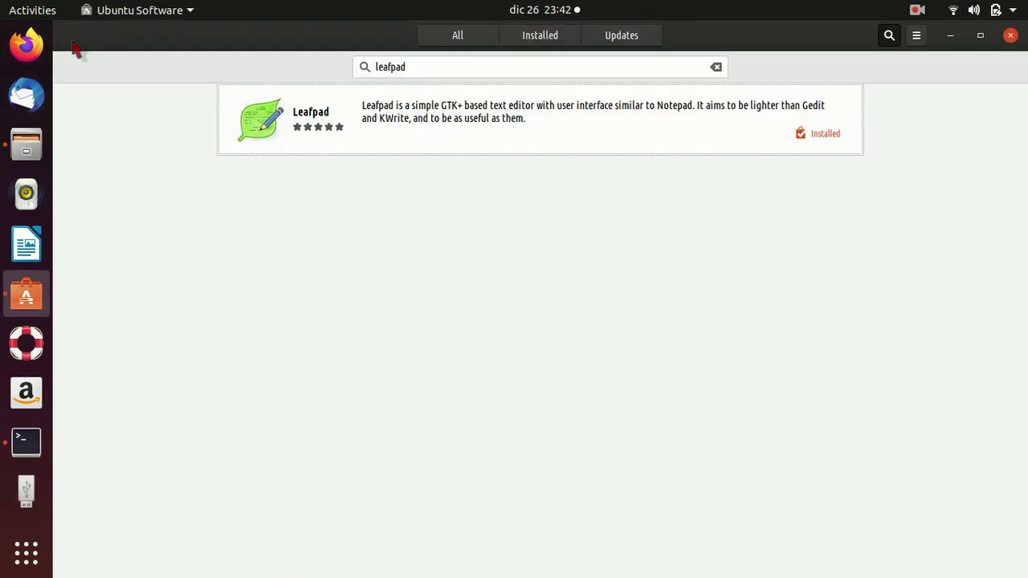
double_click(477, 66)
text(timeshift)
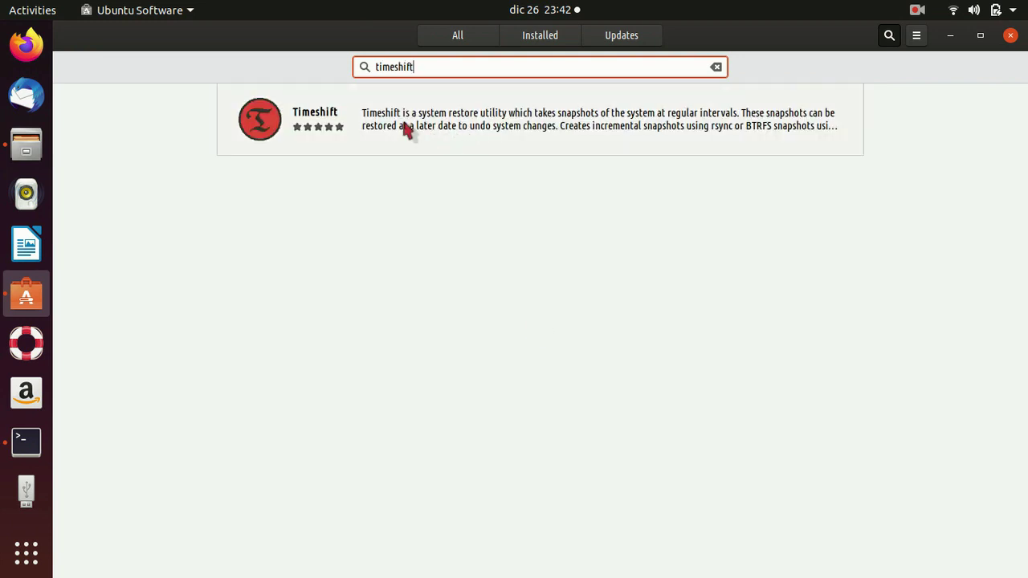
click(407, 130)
click(275, 144)
text(********)
click(606, 399)
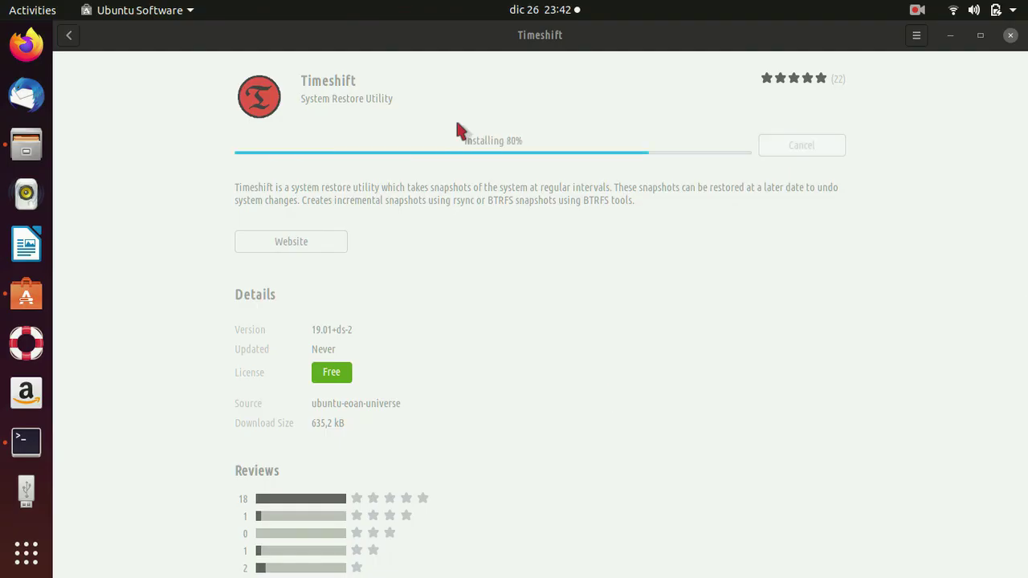
Step: Launch Timeshift, pick the BTRFS snapshot type in the Setup Wizard and proceed to the following page
click(298, 149)
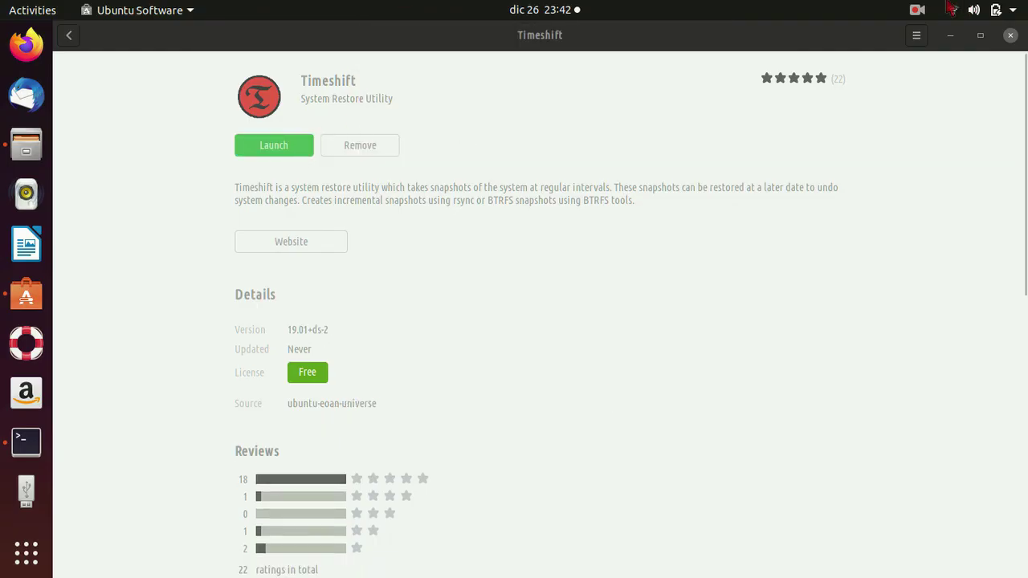
click(69, 36)
click(229, 133)
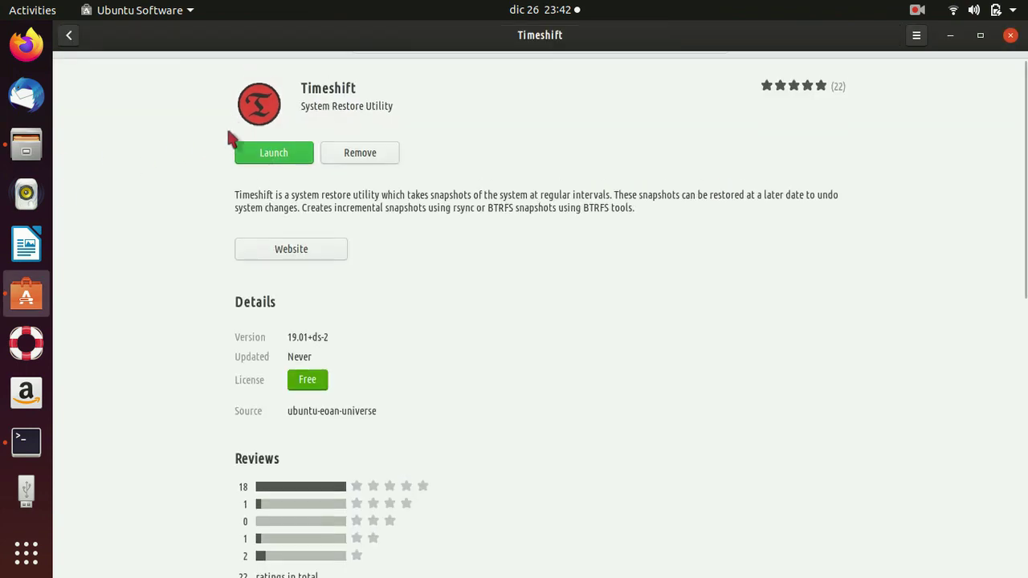
key(Return)
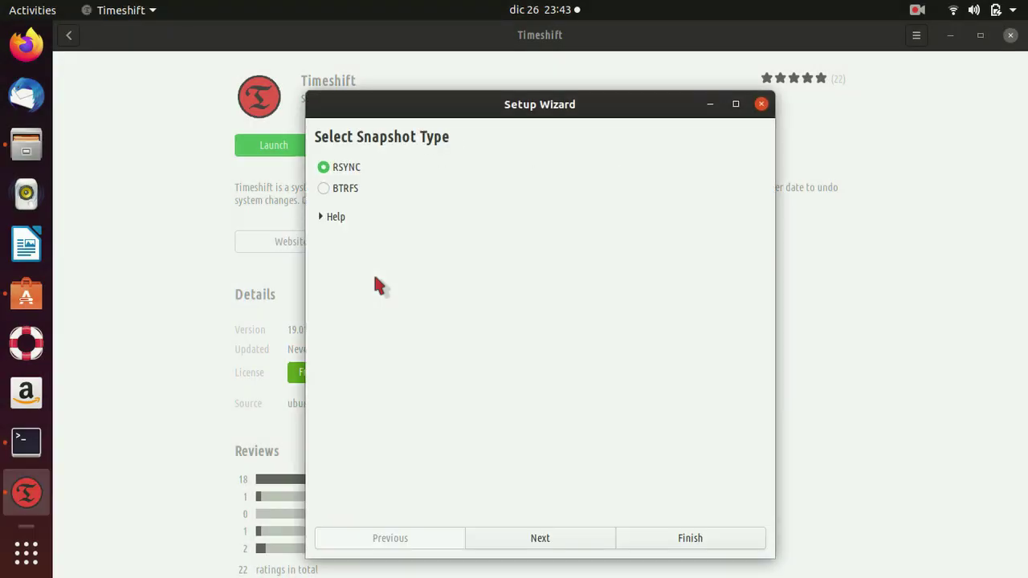
click(338, 191)
key(Return)
click(570, 540)
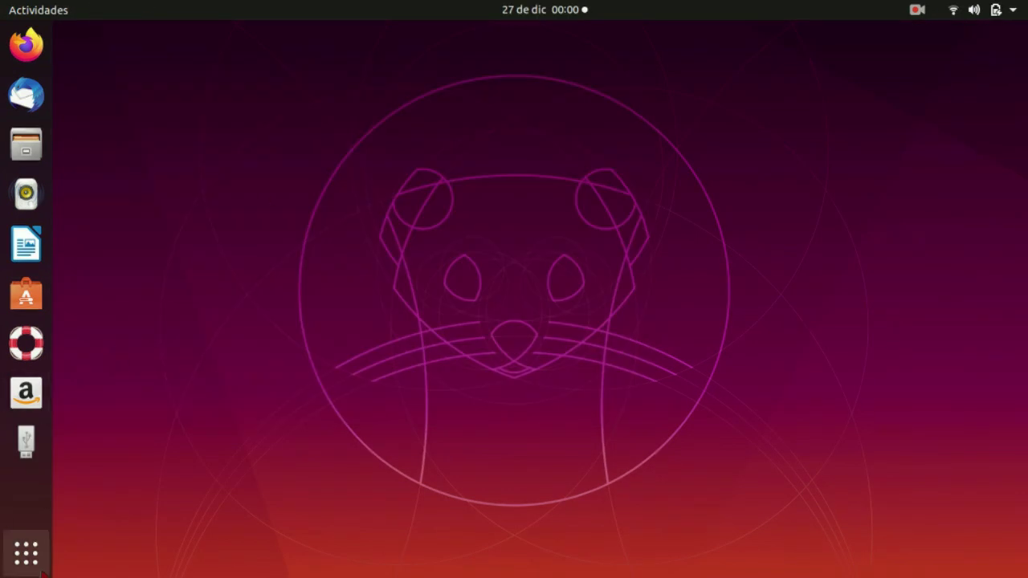
Step: Open Privacidad in the system settings and review the Servicios de ubicación and Uso e histórico options
click(25, 552)
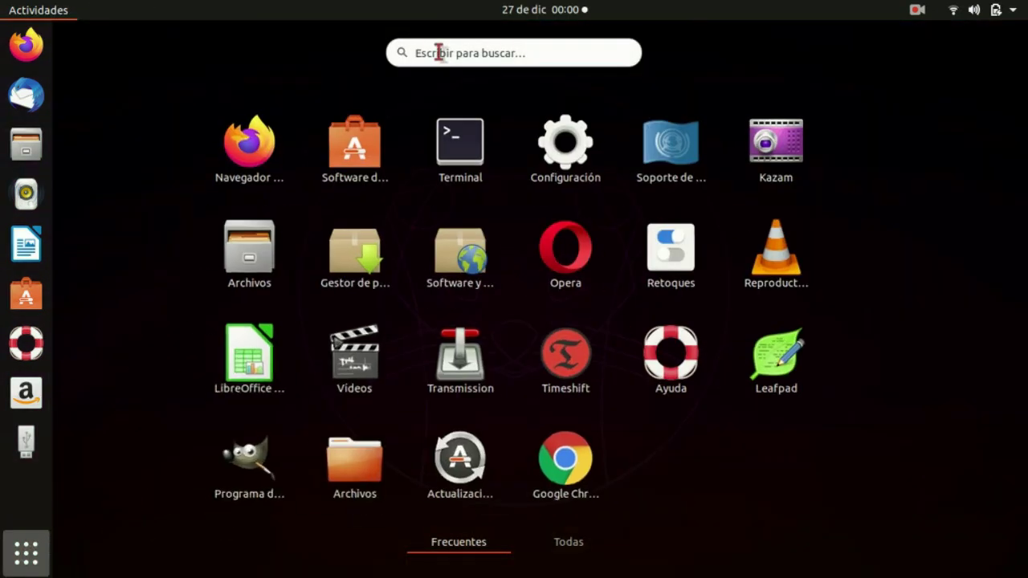
click(570, 159)
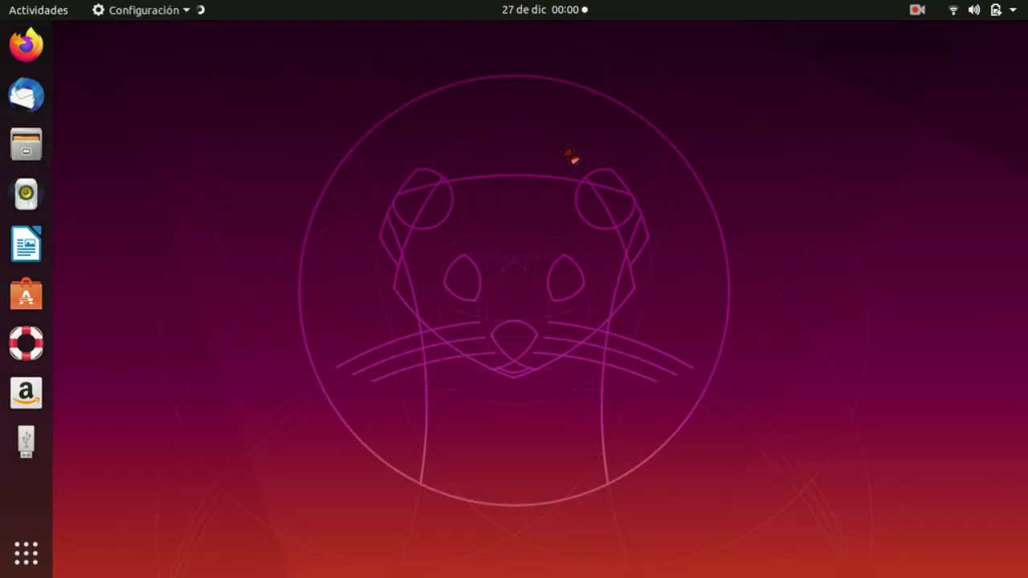
click(293, 371)
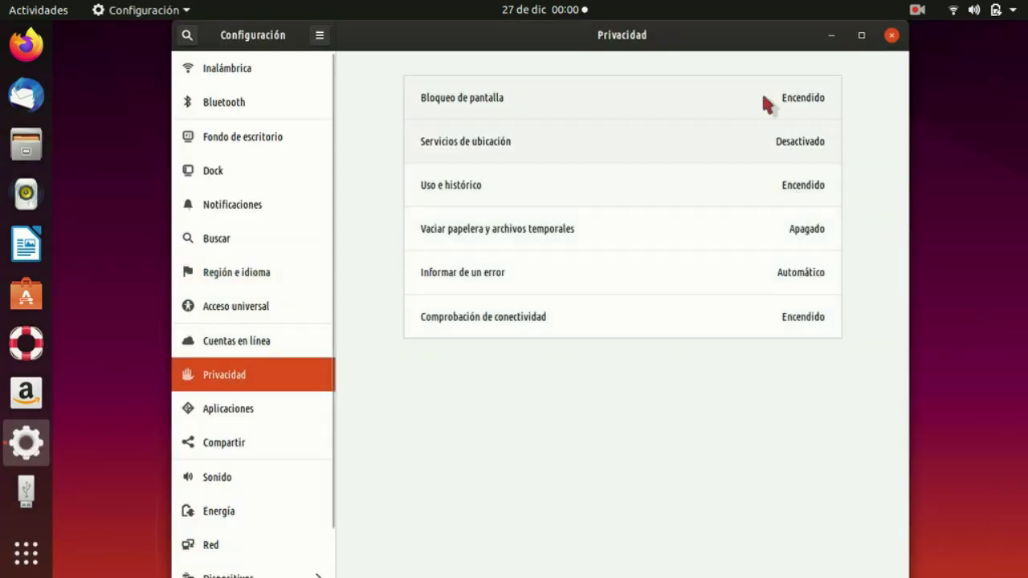
click(808, 145)
click(649, 212)
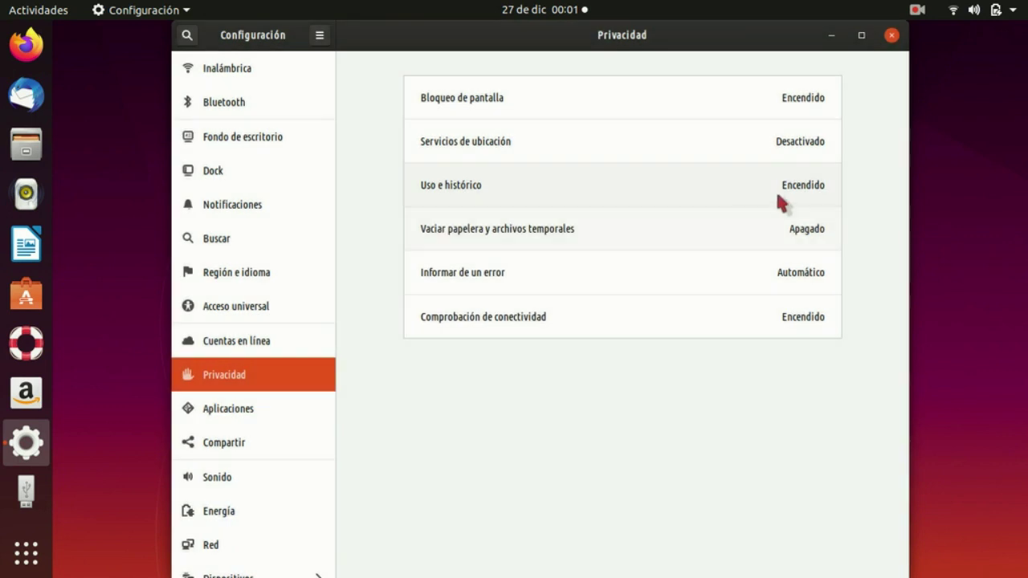
click(777, 200)
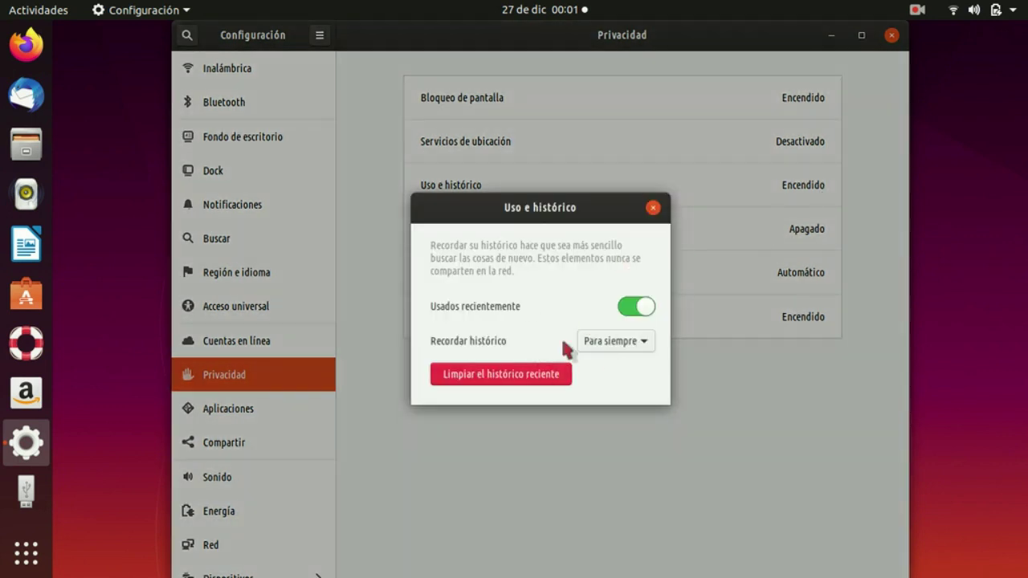
click(653, 207)
Step: Enable automatic emptying of the trash and automatic cleaning of temporary files in Vaciar papelera y archivos temporales
click(815, 239)
click(653, 287)
click(656, 321)
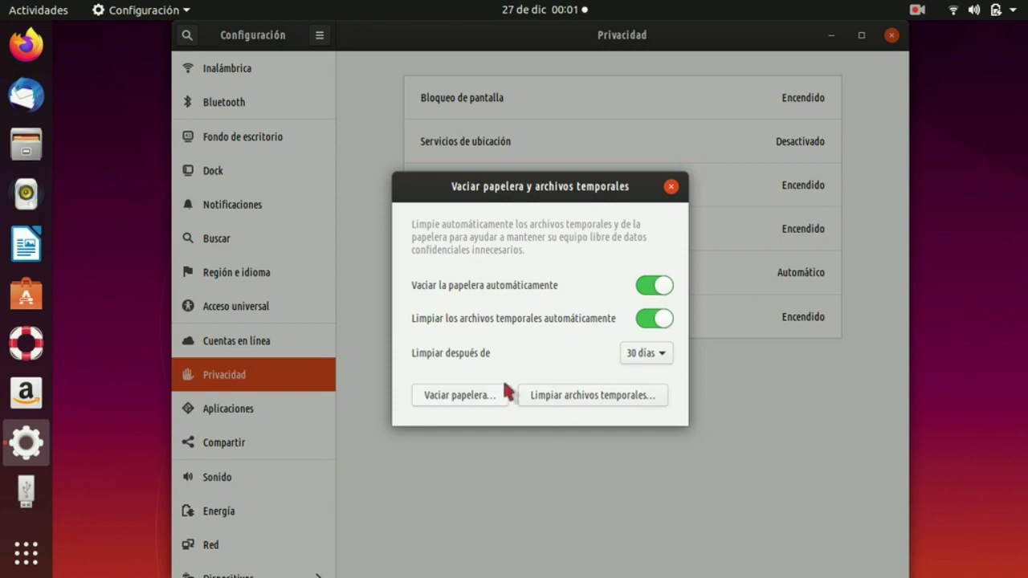
click(671, 186)
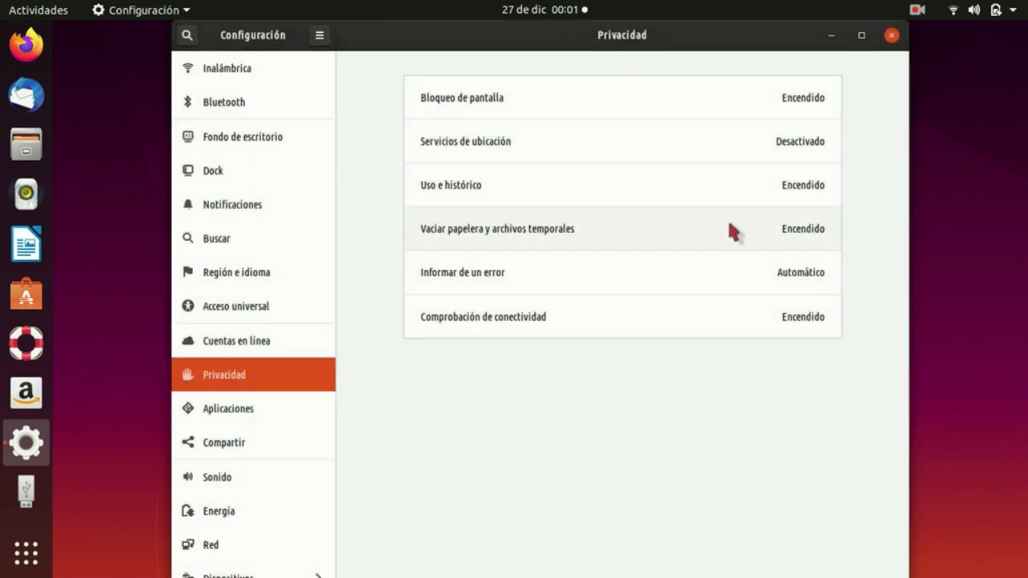
Step: Turn off Enviar informes de error a Canonical in the Informar de un error settings
click(818, 277)
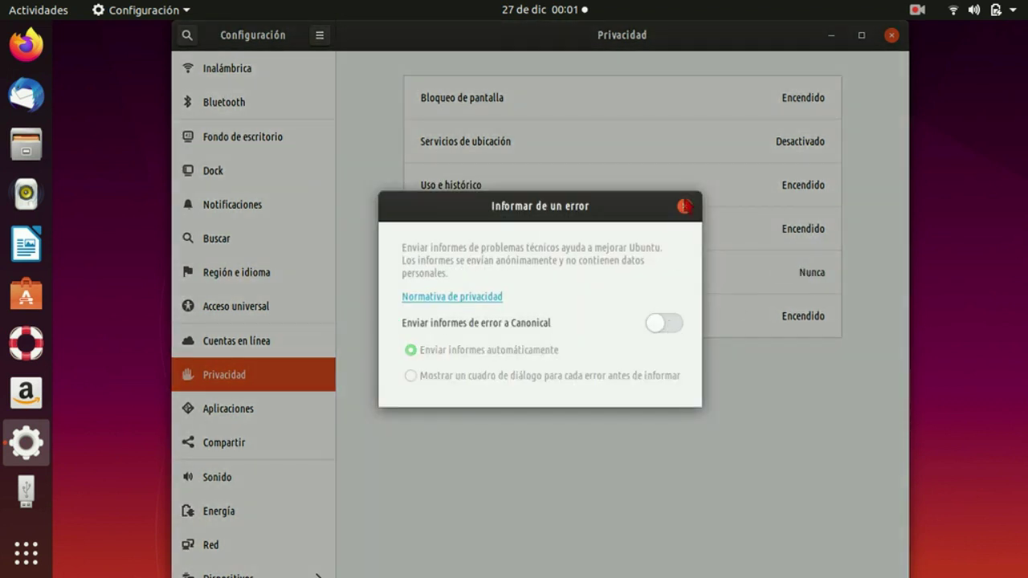
click(684, 206)
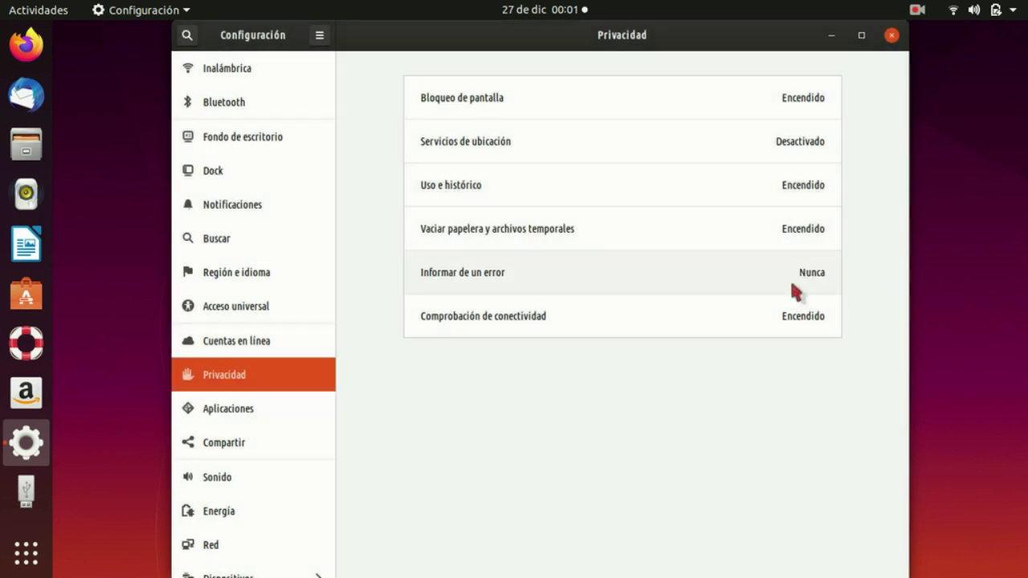
Step: Set Bloquear la pantalla después de to 3 minutos in the Bloqueo de pantalla privacy settings
click(795, 97)
click(682, 311)
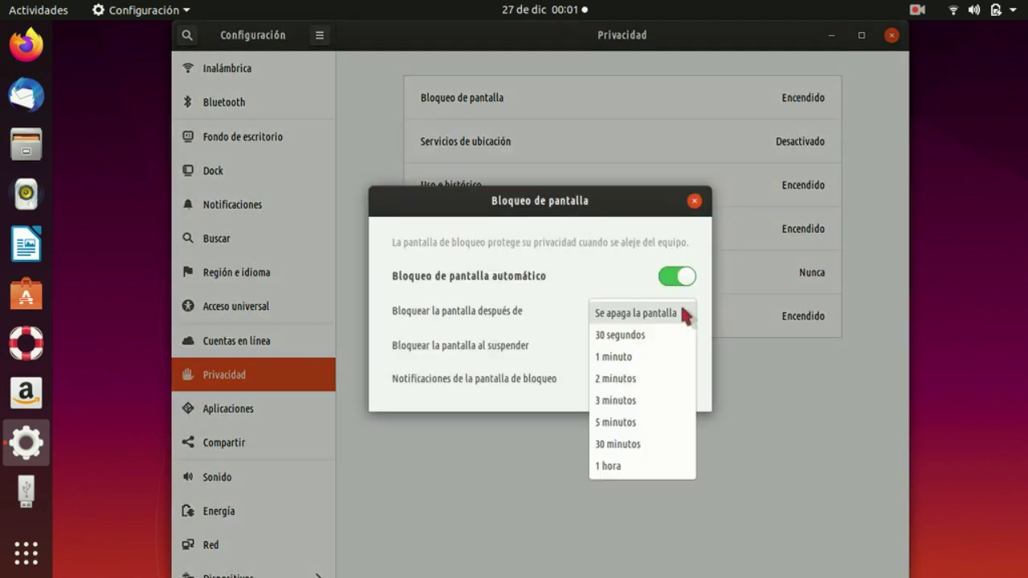
click(654, 400)
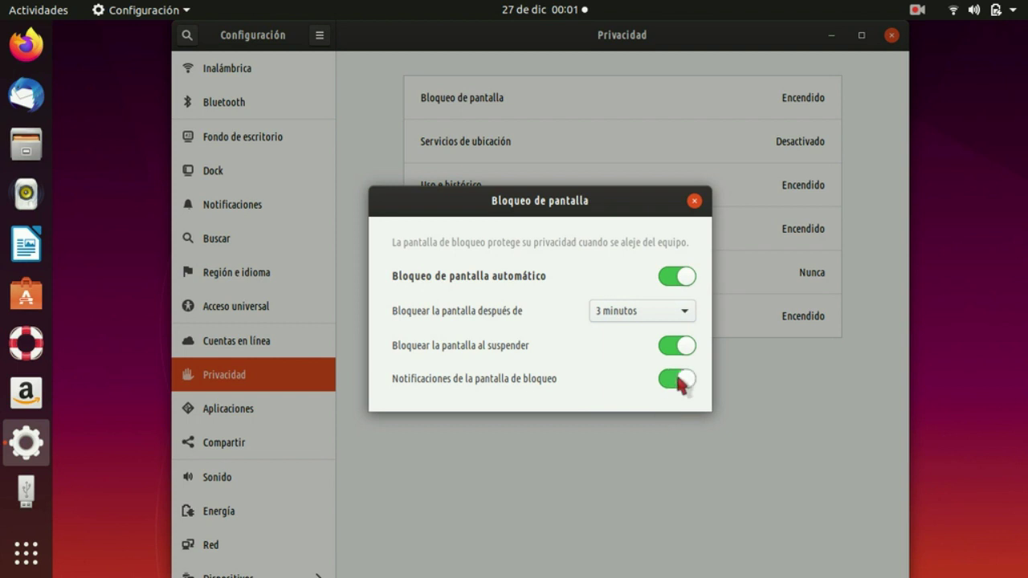
click(695, 201)
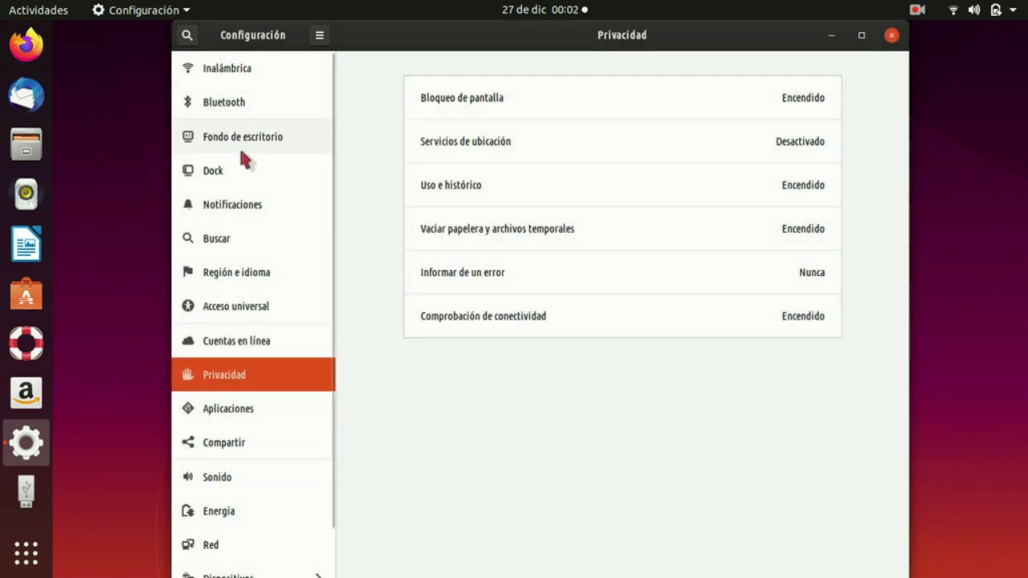
Step: Open Combinaciones de teclas under Dispositivos and look through the list of available keyboard shortcuts
scroll(265, 305, down, 2)
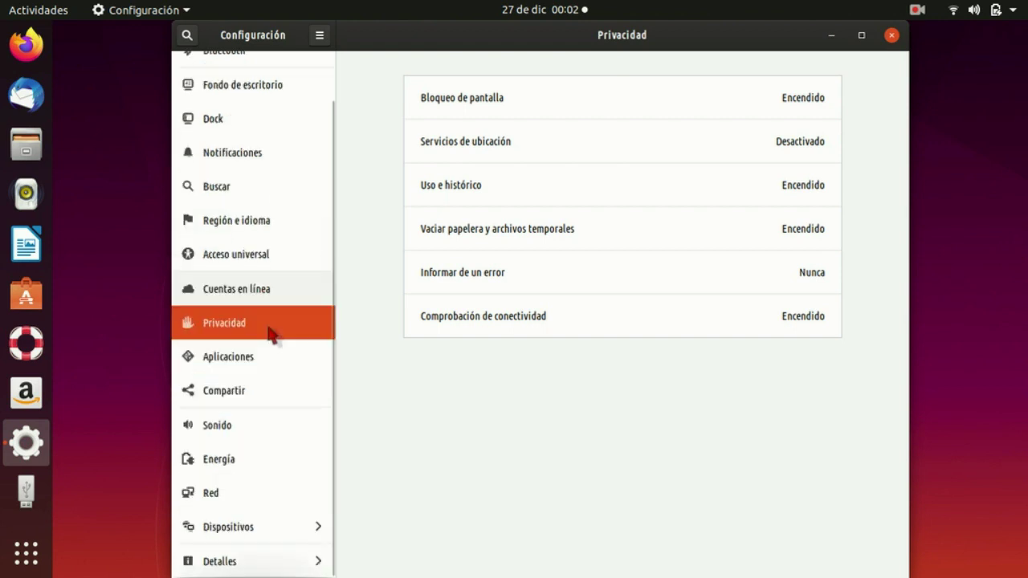
click(278, 523)
click(266, 113)
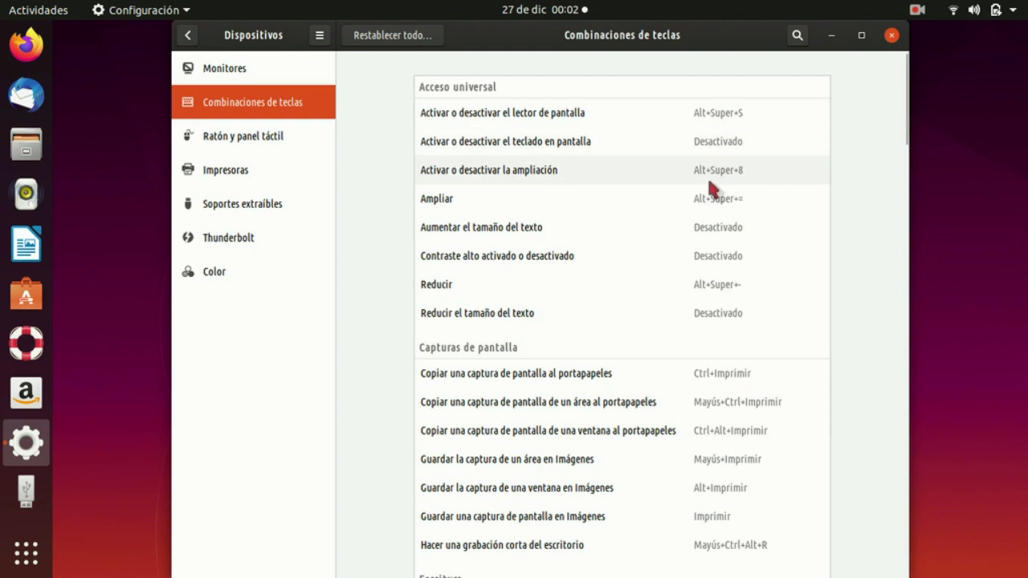
scroll(671, 222, down, 3)
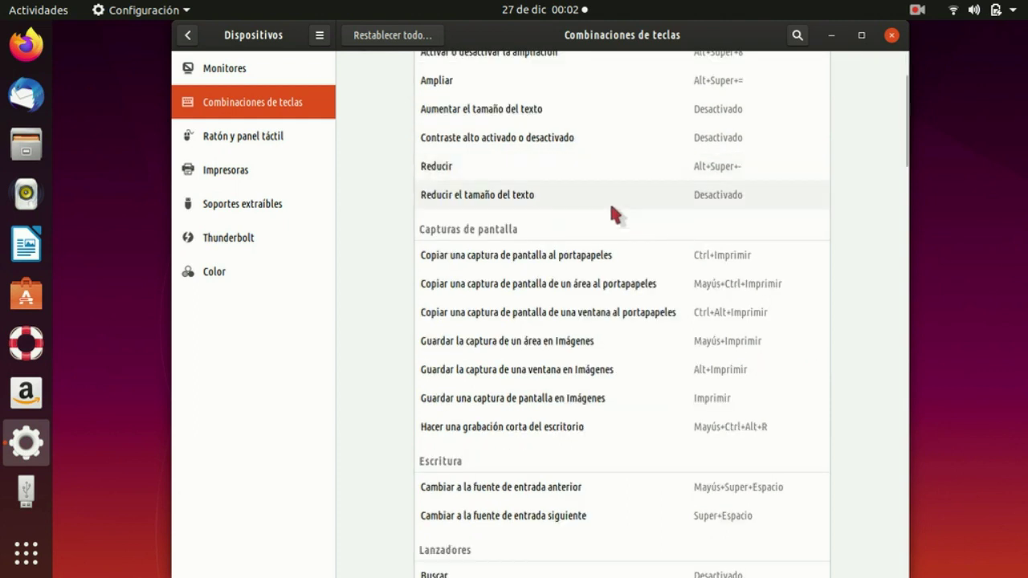
scroll(610, 213, down, 7)
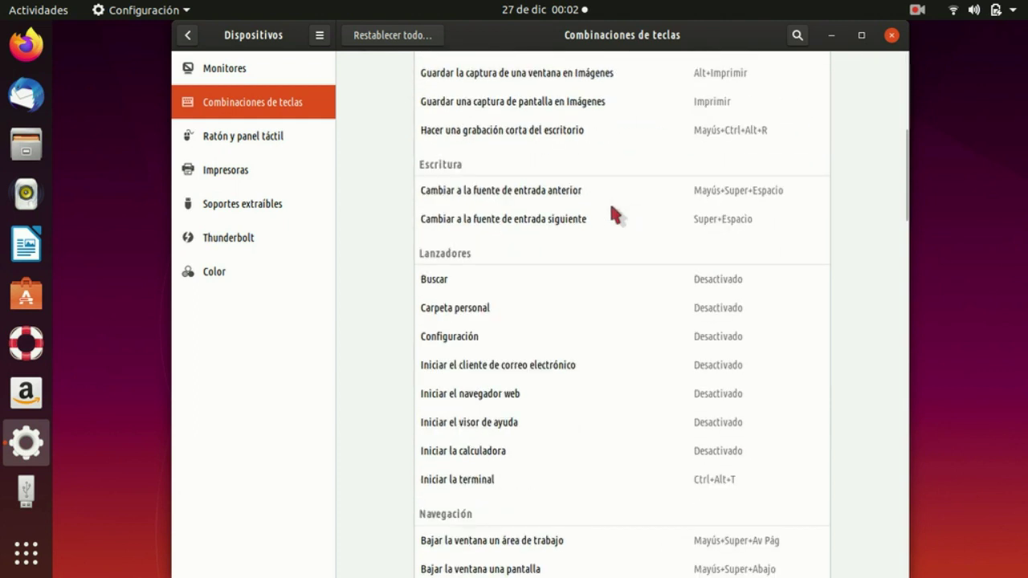
scroll(637, 349, down, 20)
scroll(638, 349, up, 3)
scroll(639, 348, up, 10)
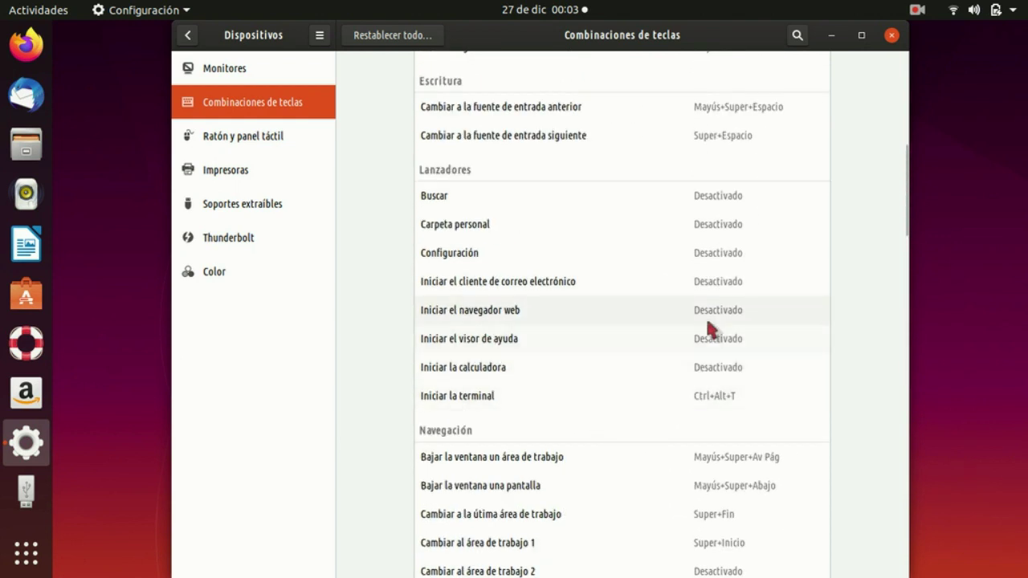
click(714, 315)
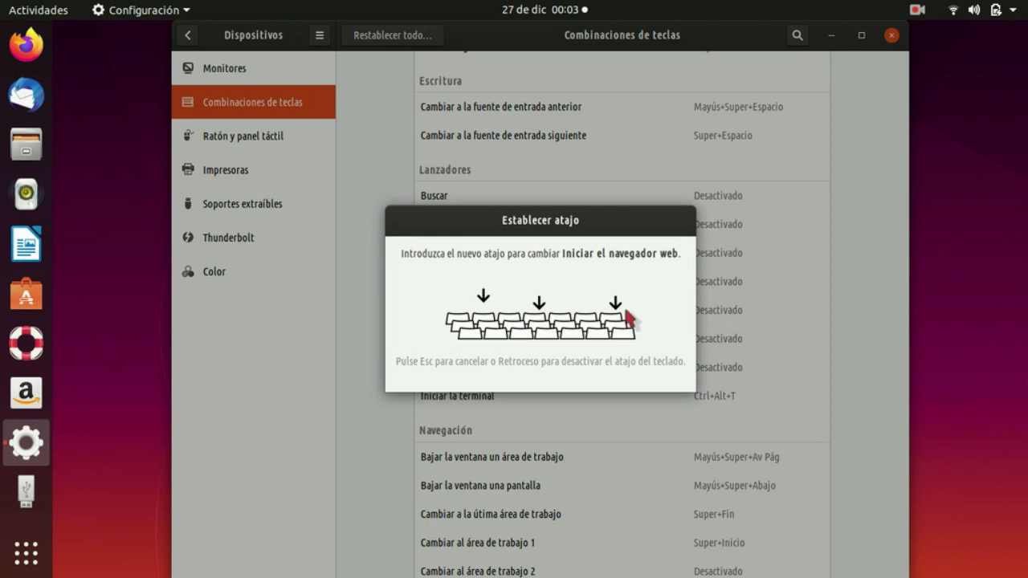
key(ctrl+Down)
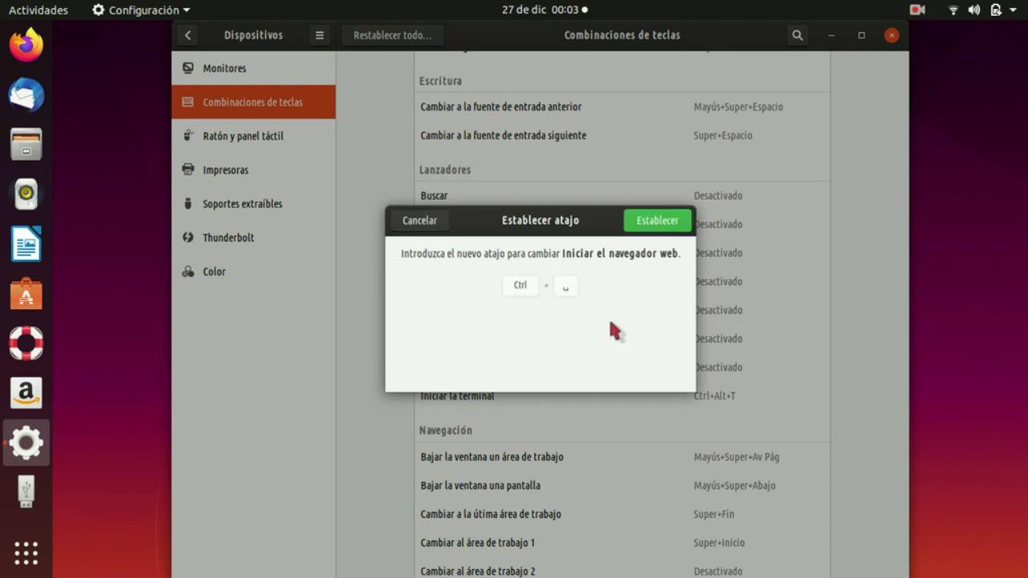
click(417, 221)
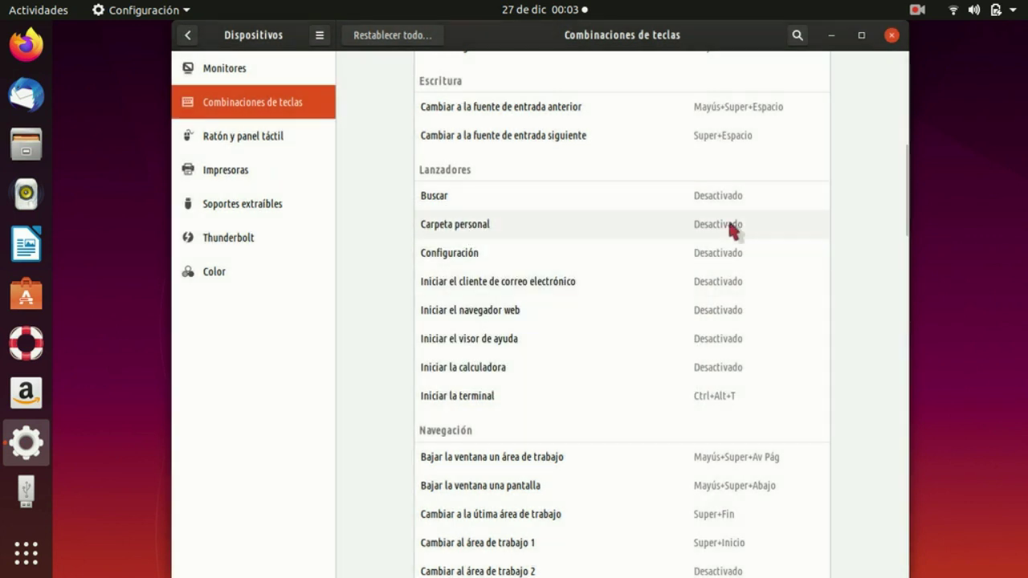
Step: Assign the shortcut Ctrl+Alt+W to Iniciar el navegador web
click(711, 315)
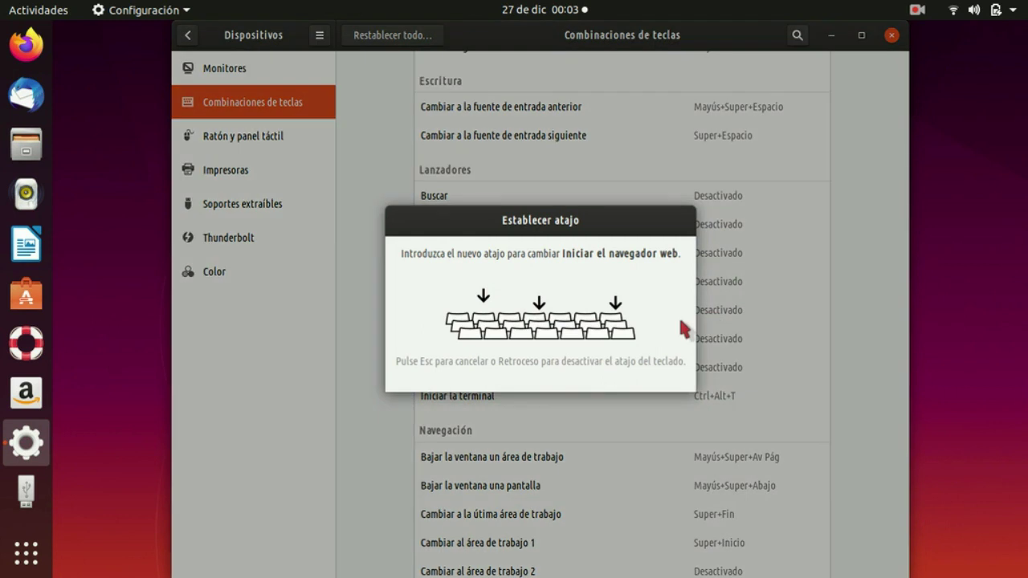
key(ctrl+alt+w)
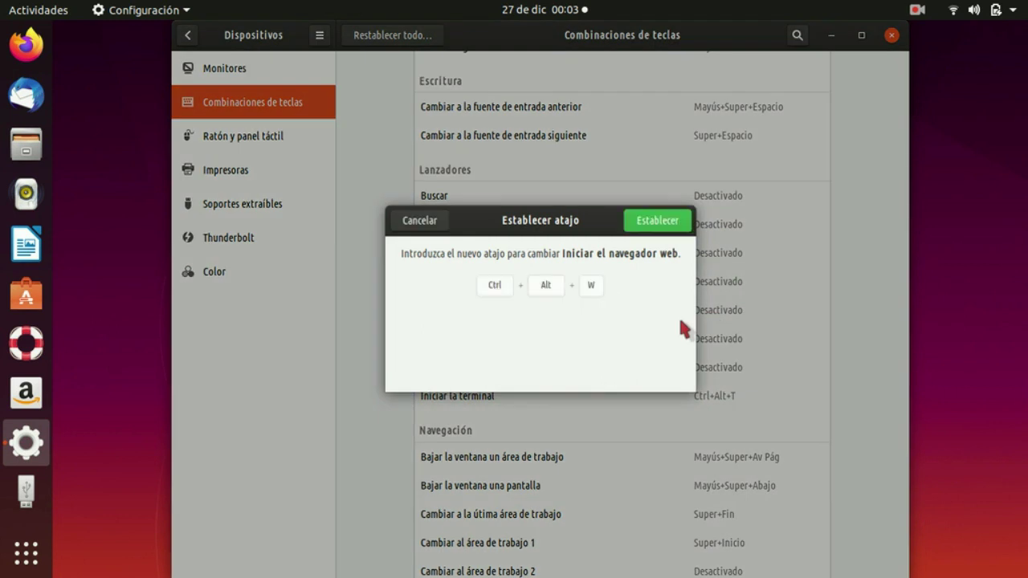
click(662, 227)
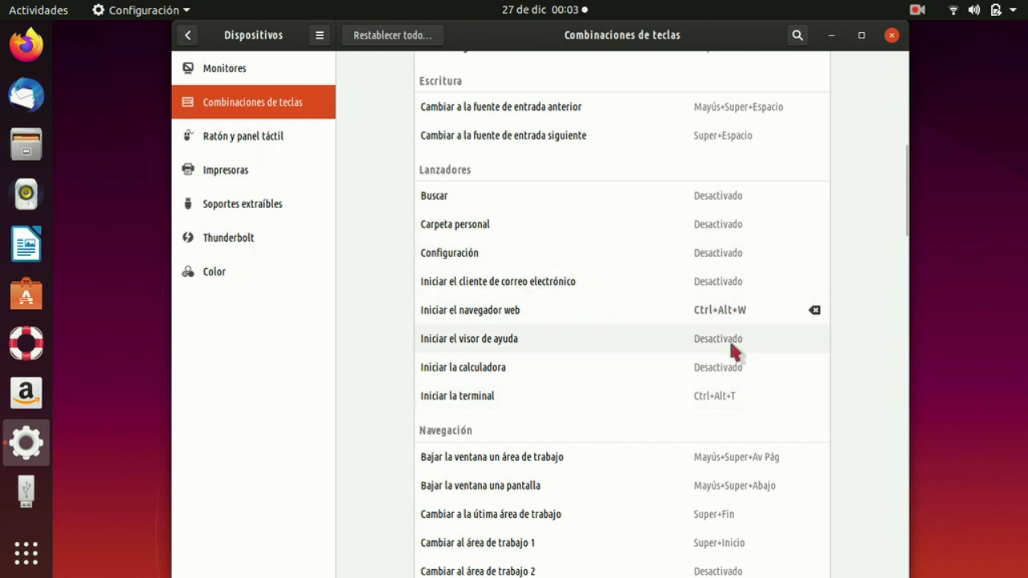
Step: Assign Ctrl+Alt+C to Iniciar la calculadora and Ctrl+Alt+P to Carpeta personal
click(722, 365)
key(ctrl+alt+c)
click(659, 222)
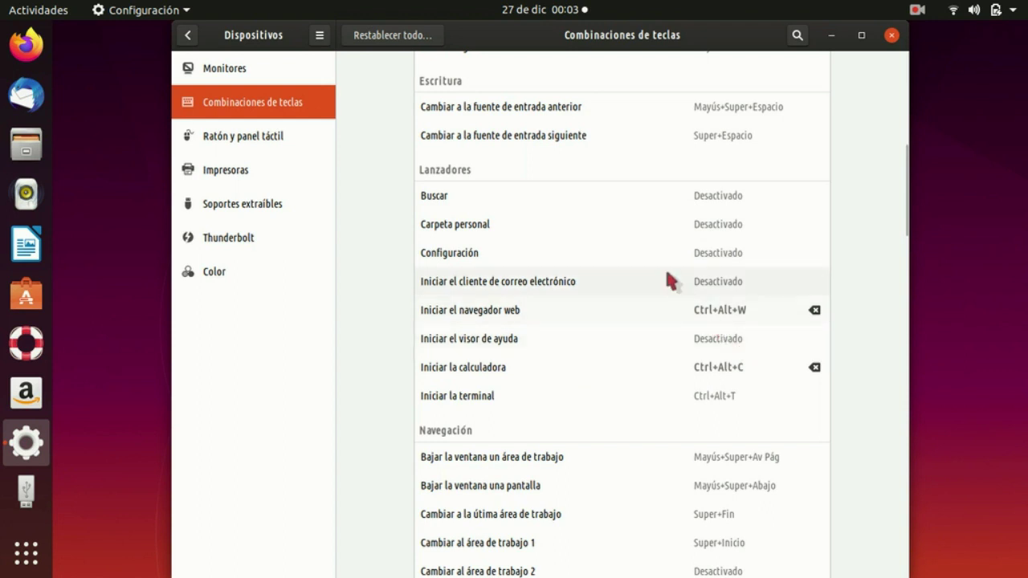
click(701, 232)
key(ctrl+alt+p)
click(695, 224)
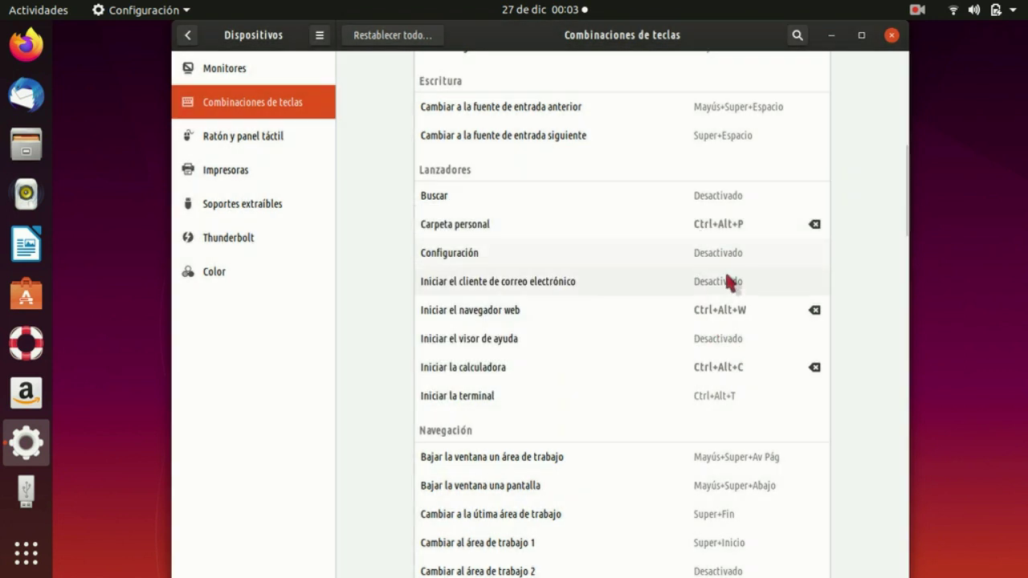
scroll(716, 315, down, 10)
scroll(716, 311, down, 10)
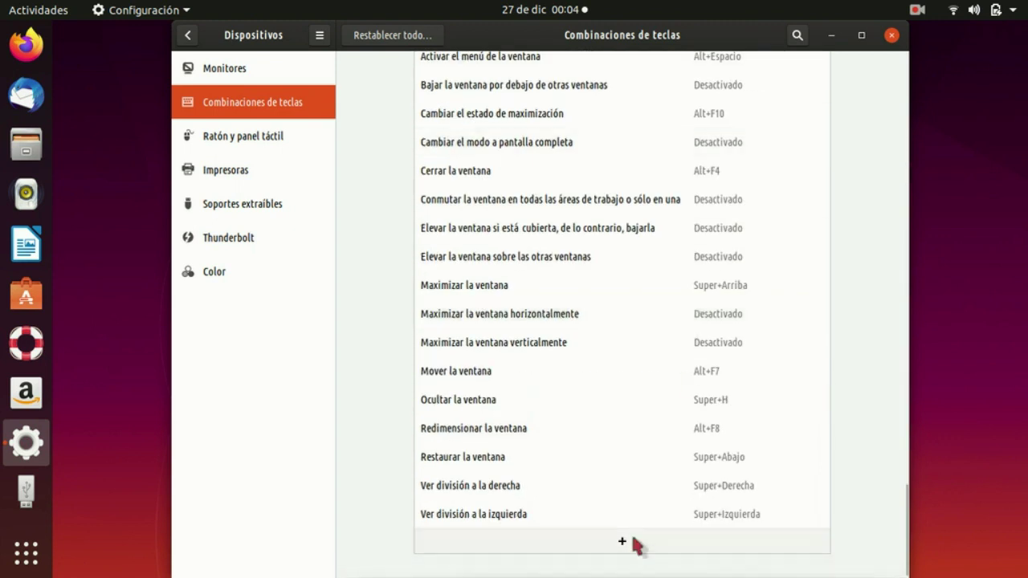
click(621, 542)
click(538, 289)
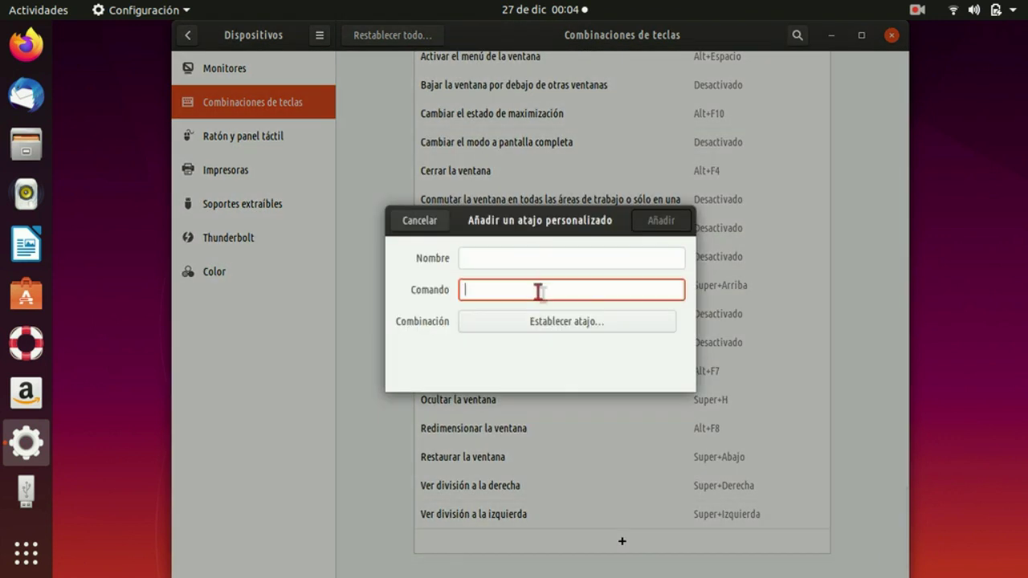
click(432, 227)
scroll(643, 282, up, 15)
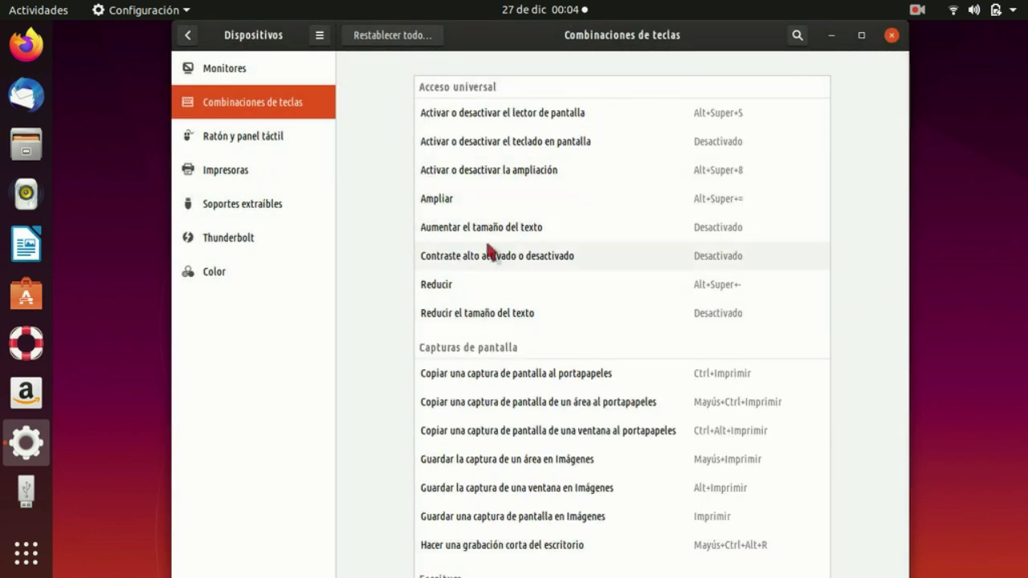
Step: Leave the keyboard shortcut settings and open Ratón y panel táctil under Dispositivos
click(189, 35)
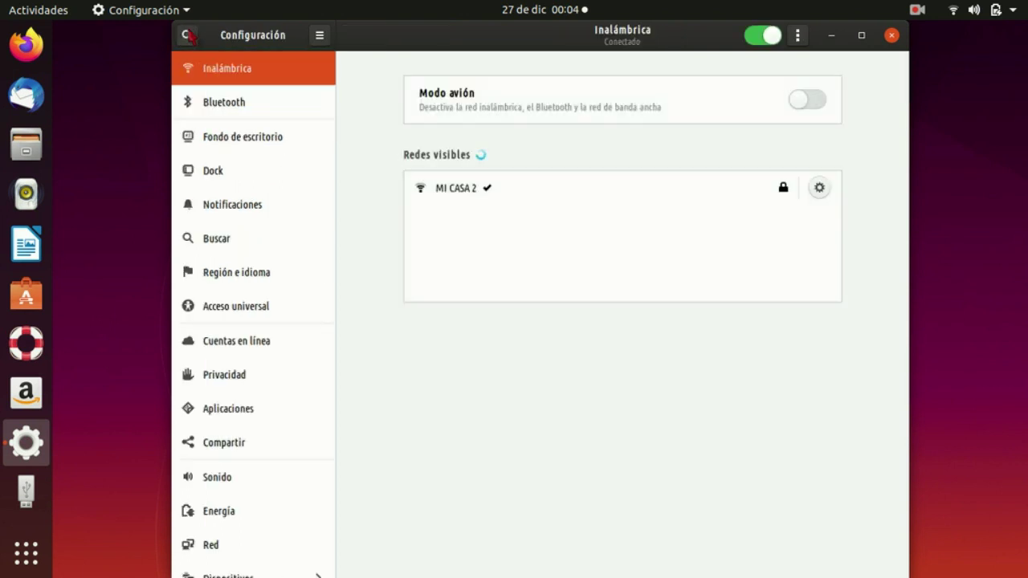
scroll(243, 282, down, 3)
click(257, 527)
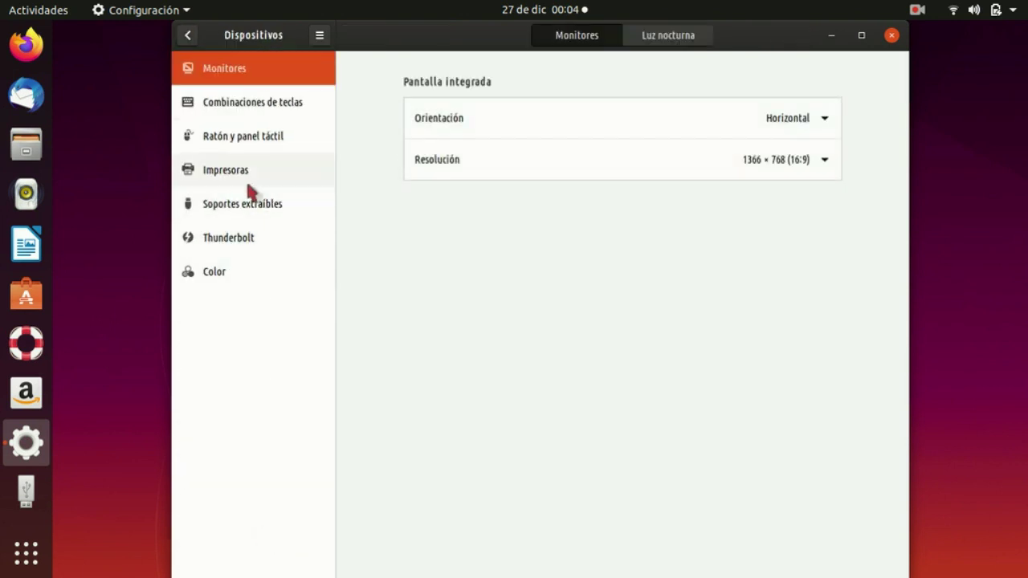
click(269, 141)
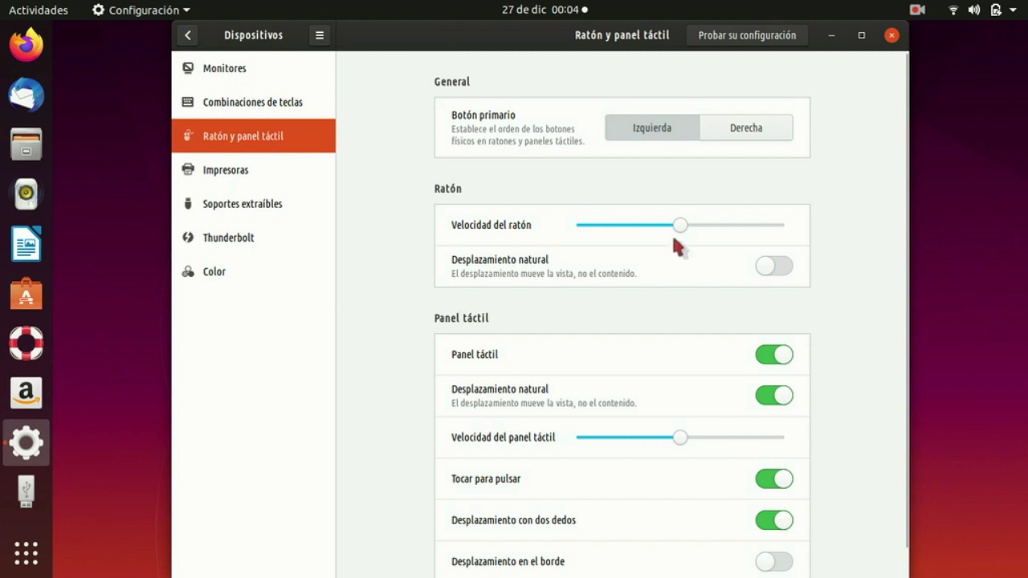
scroll(722, 233, down, 1)
Step: Try Desplazamiento natural for the mouse by scrolling the page, and switch it back off
click(775, 237)
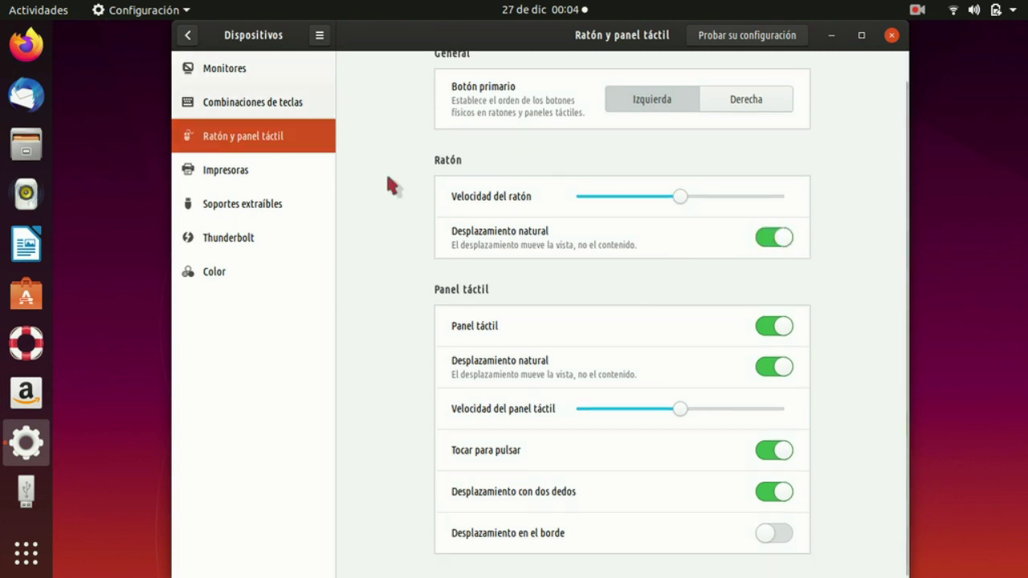
scroll(552, 247, up, 1)
scroll(552, 247, down, 1)
scroll(552, 247, up, 1)
scroll(768, 267, down, 1)
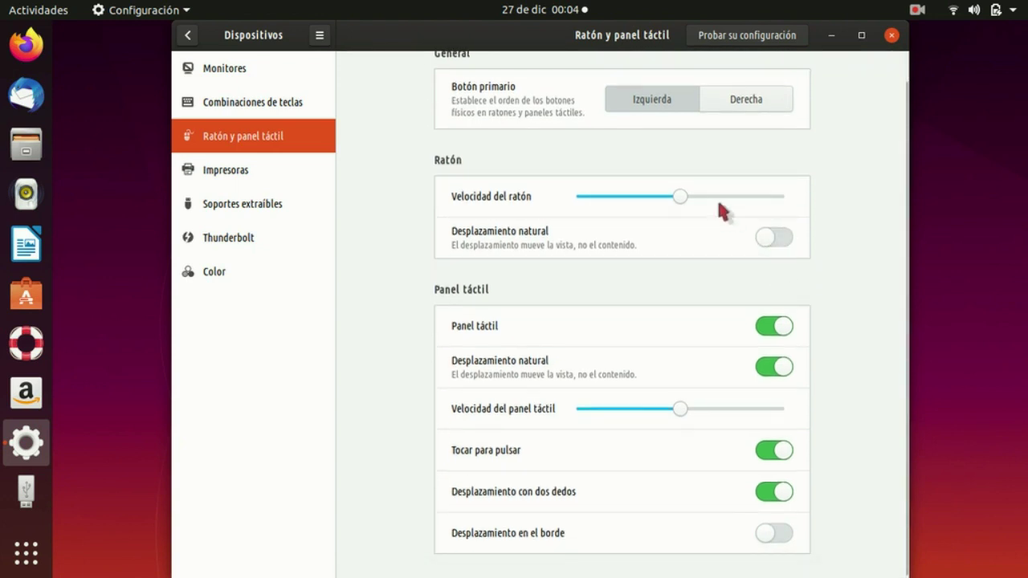
Step: Turn off Desplazamiento natural for the touchpad, keep Panel táctil enabled, and test the scrolling direction
click(783, 329)
click(783, 329)
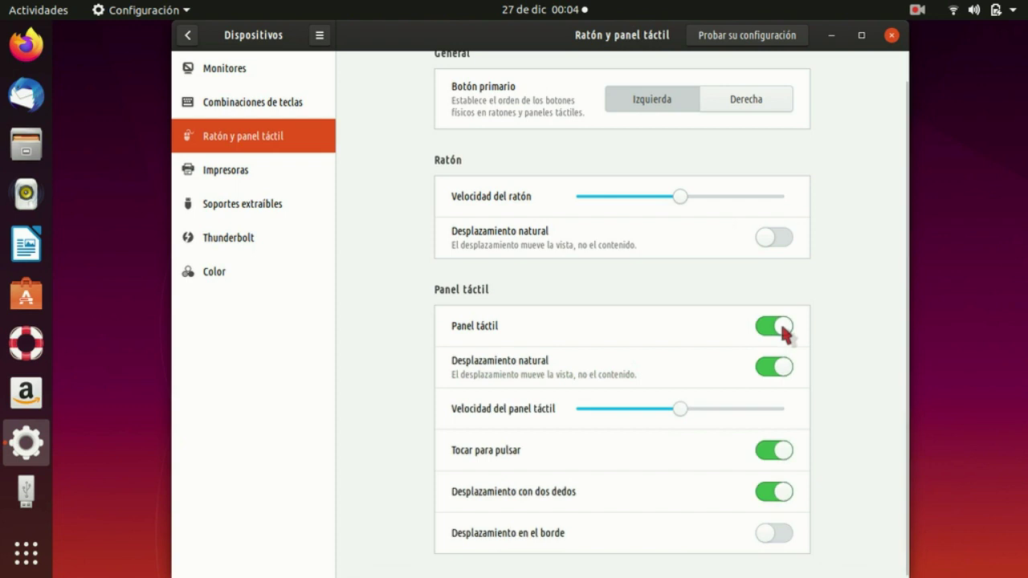
click(782, 368)
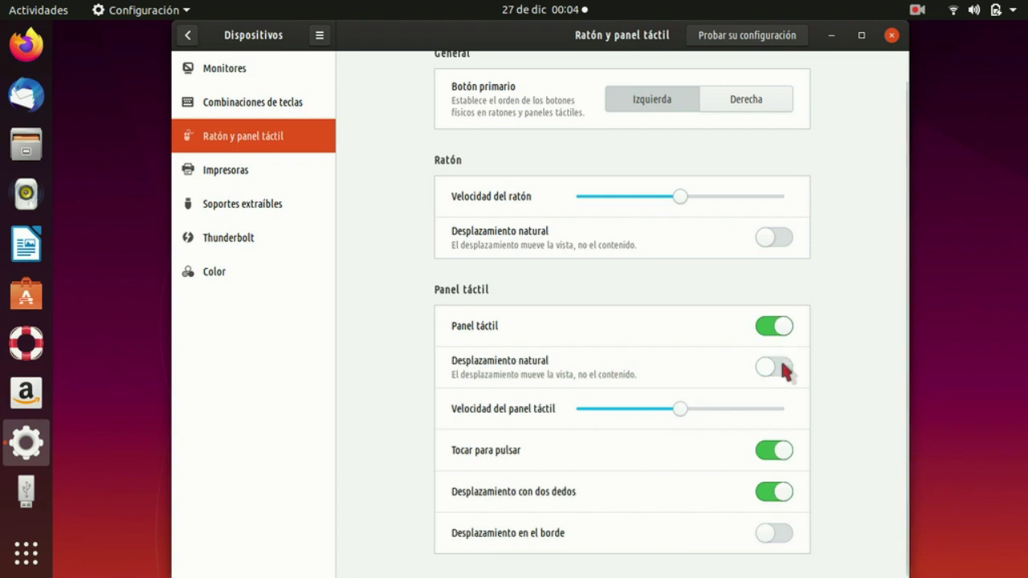
scroll(784, 370, up, 1)
scroll(783, 368, down, 1)
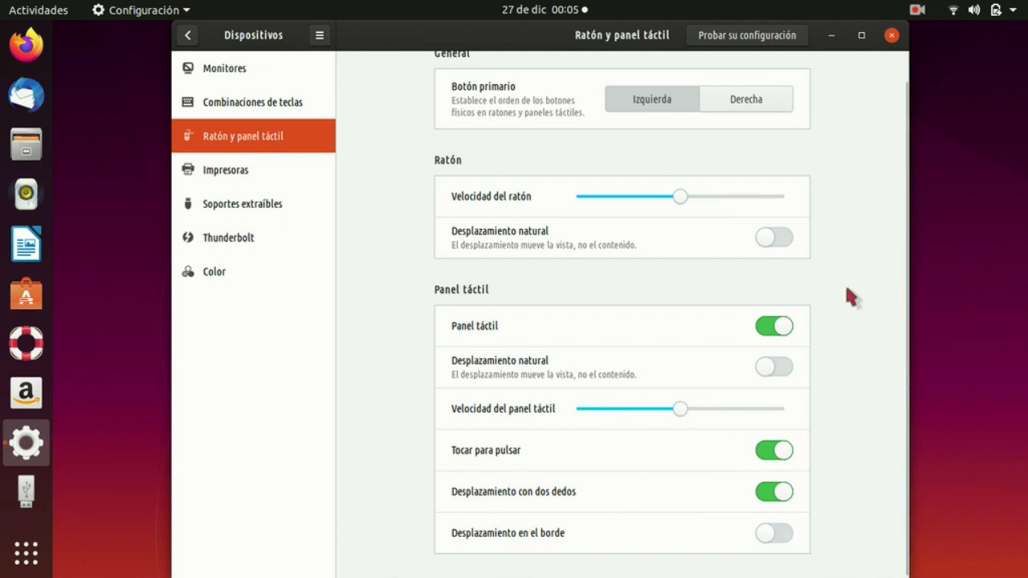
Step: Try Velocidad del panel táctil at its maximum and return it to about the middle
drag(679, 410, 931, 461)
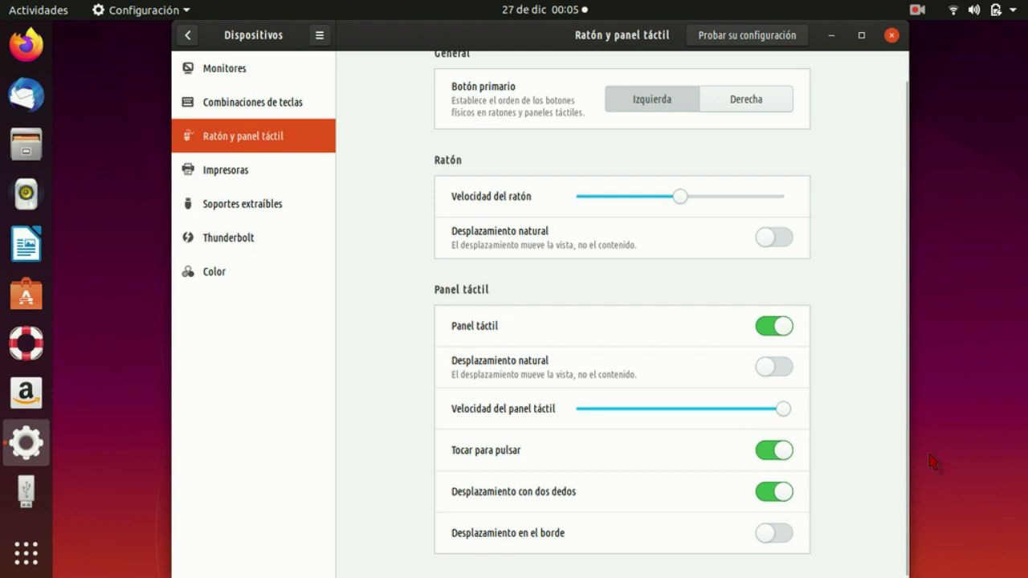
drag(668, 405, 682, 408)
scroll(723, 163, up, 1)
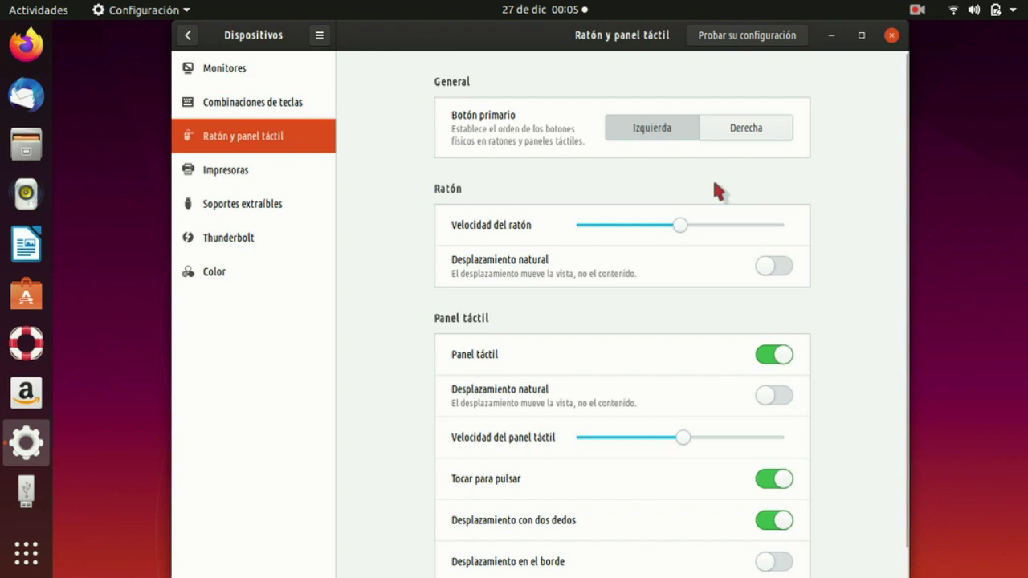
Step: Enable Luz nocturna in the Monitores settings and lower its colour temperature to the mark nearest Menos cálido
click(257, 80)
click(679, 41)
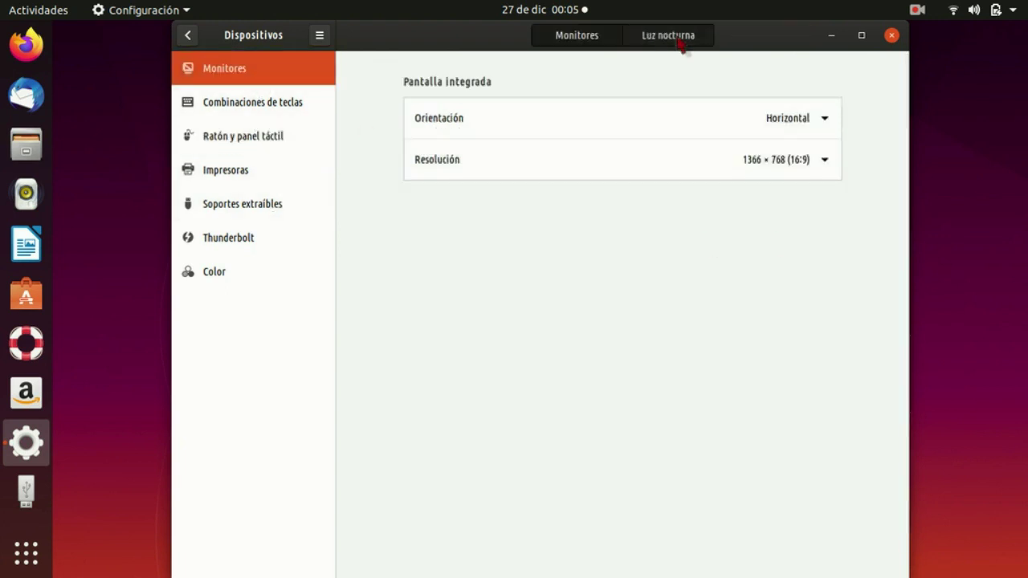
click(754, 153)
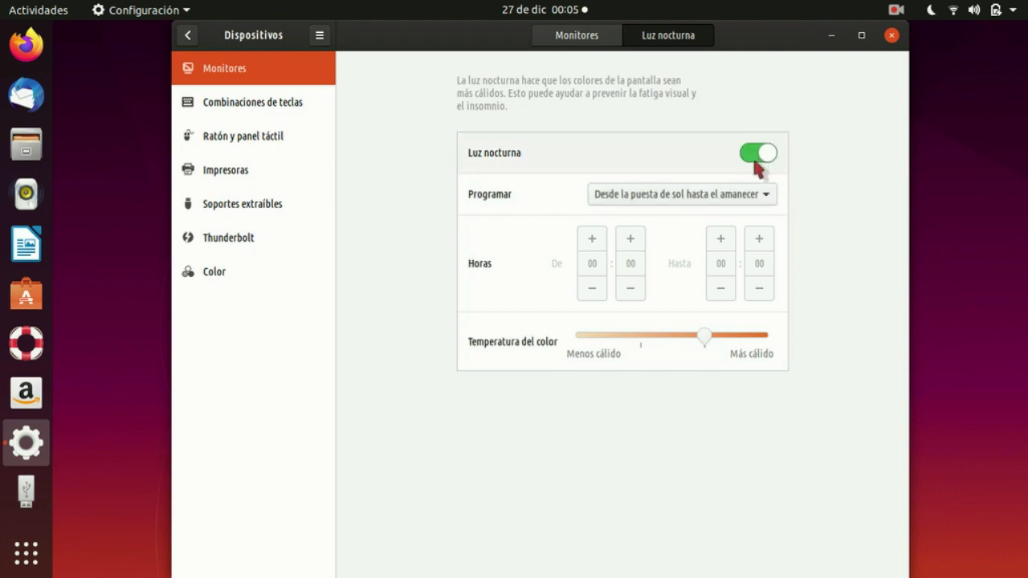
drag(704, 334, 642, 332)
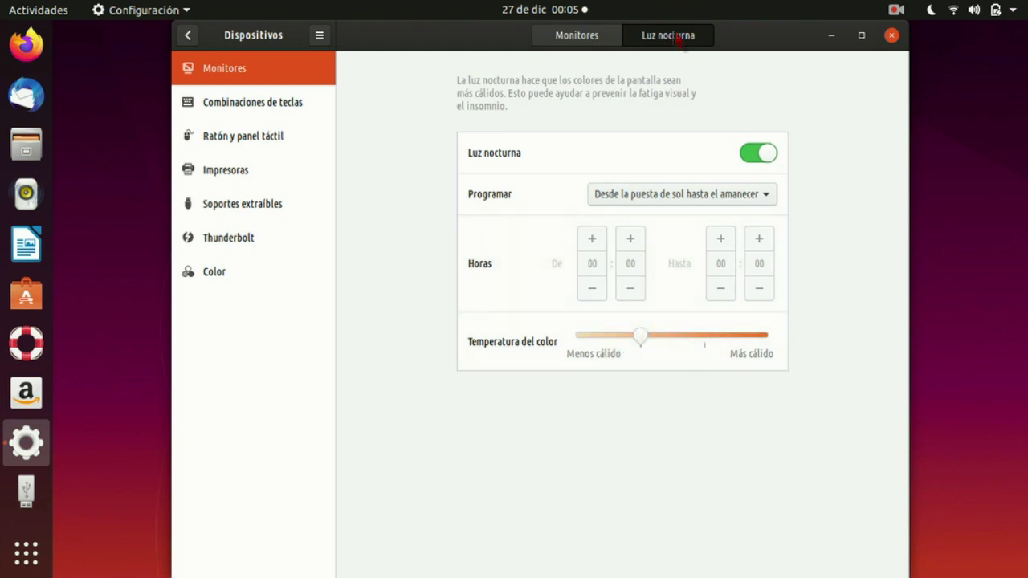
Step: Turn off Luz nocturna and return to the display orientation and resolution page
click(754, 155)
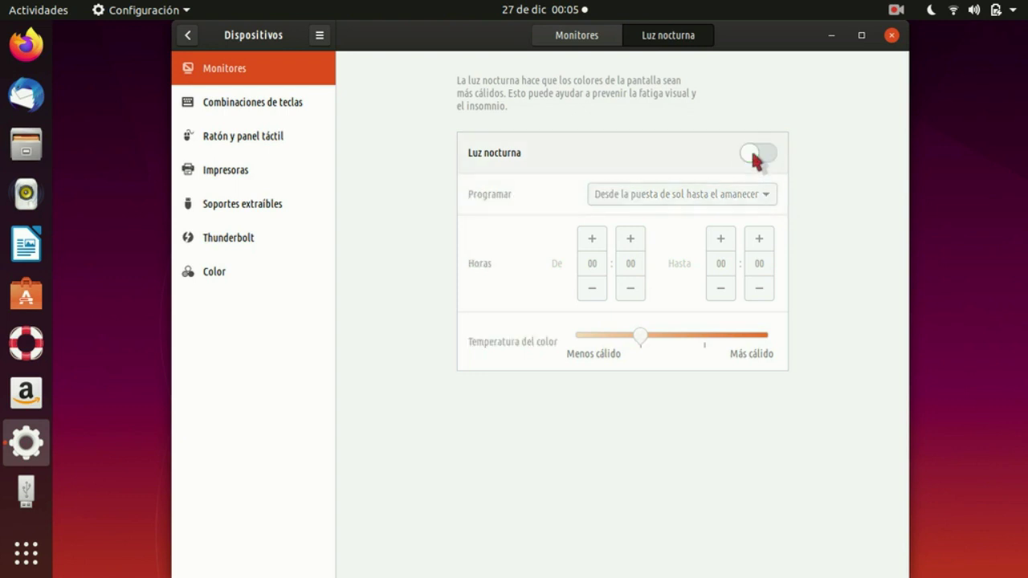
click(576, 32)
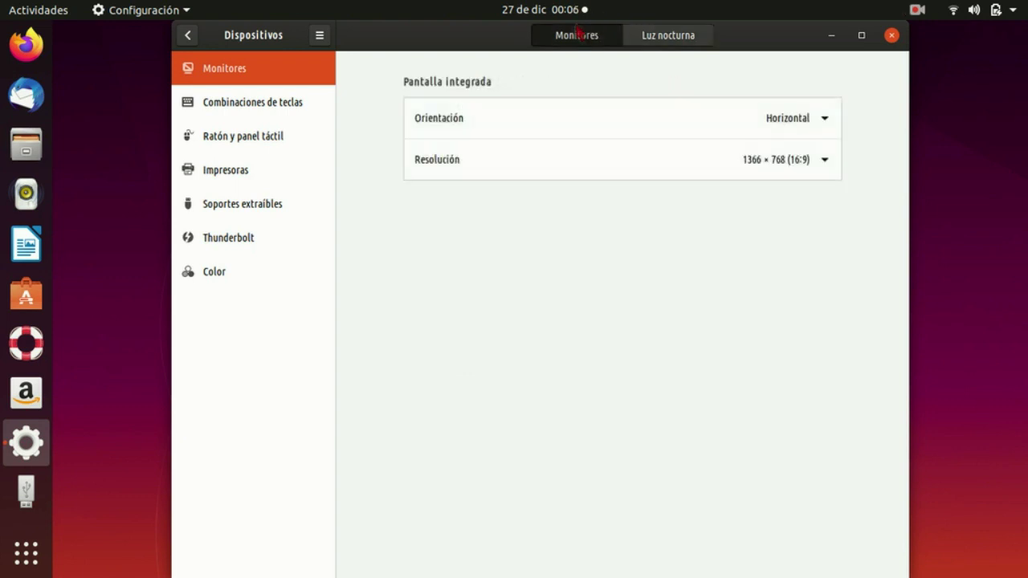
Step: Turn on Luz nocturna and set its schedule to Programación manual
click(666, 34)
click(757, 152)
click(658, 195)
click(658, 195)
click(658, 195)
click(690, 218)
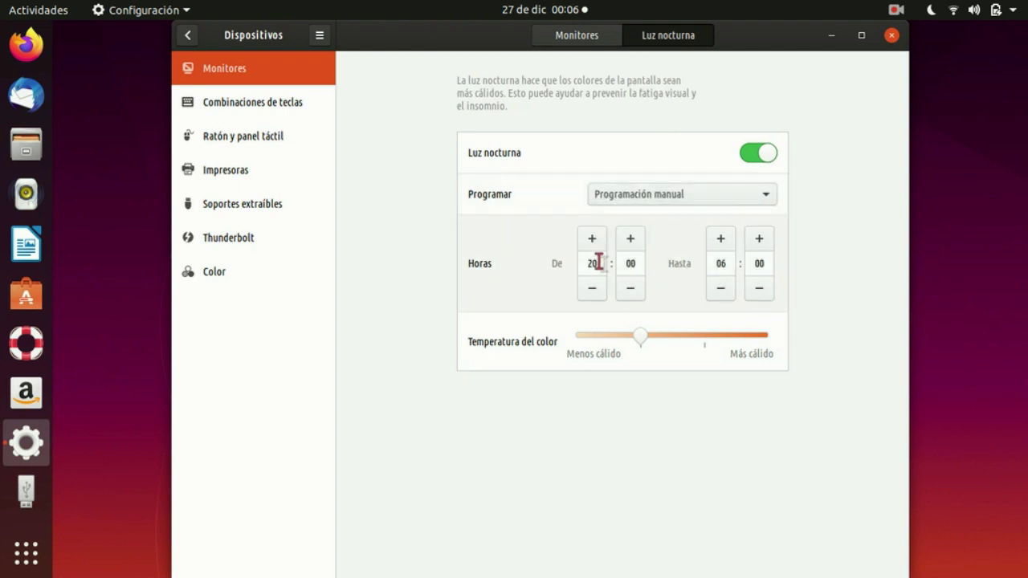
Step: Set the Luz nocturna schedule to Desde la puesta de sol hasta el amanecer and return to the main settings list
click(696, 189)
click(693, 181)
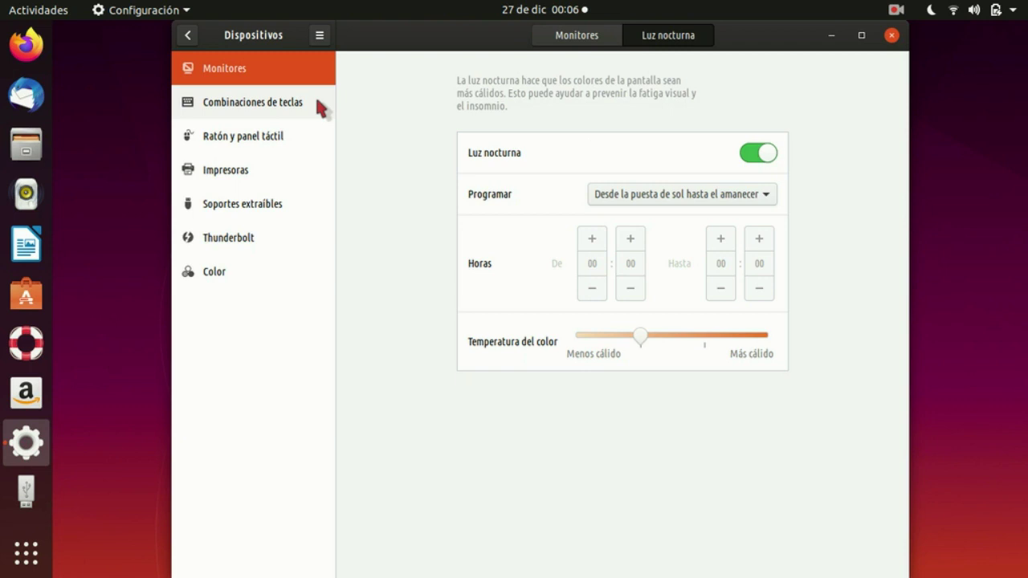
click(188, 34)
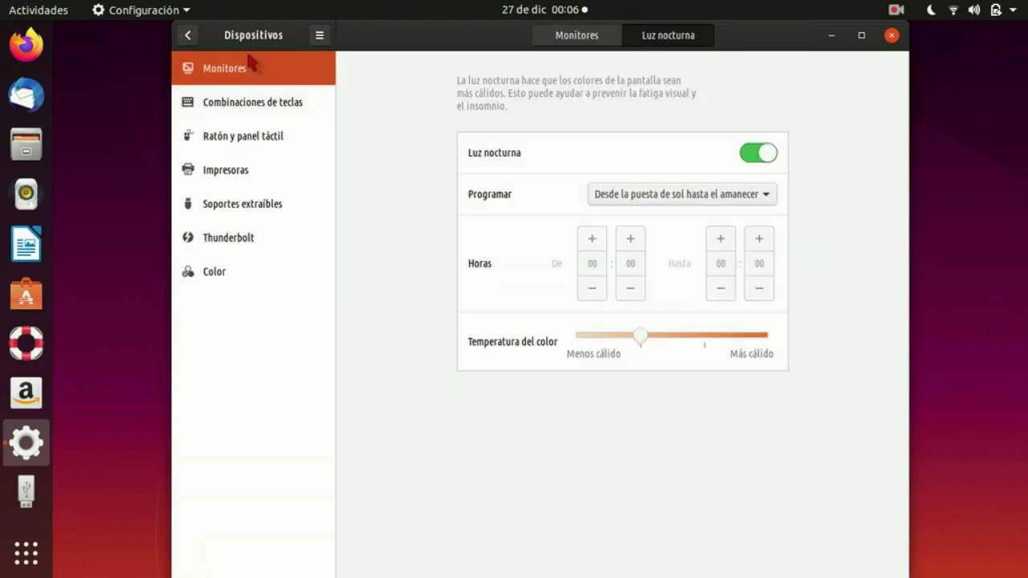
click(187, 35)
Step: Open Aplicaciones predeterminadas under Detalles and review the browsers available for Web
scroll(285, 385, down, 2)
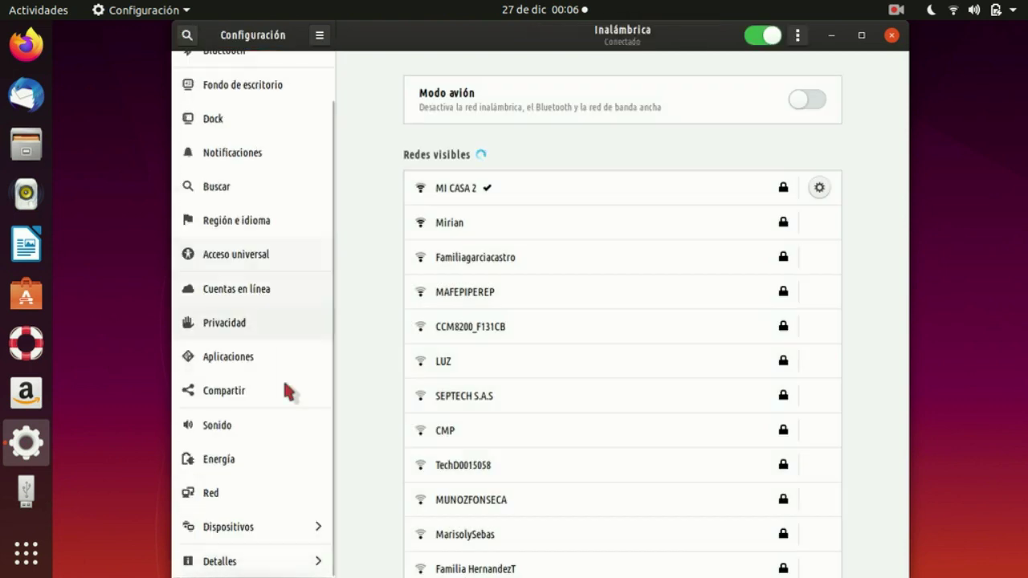
click(273, 560)
click(278, 171)
click(695, 86)
click(680, 116)
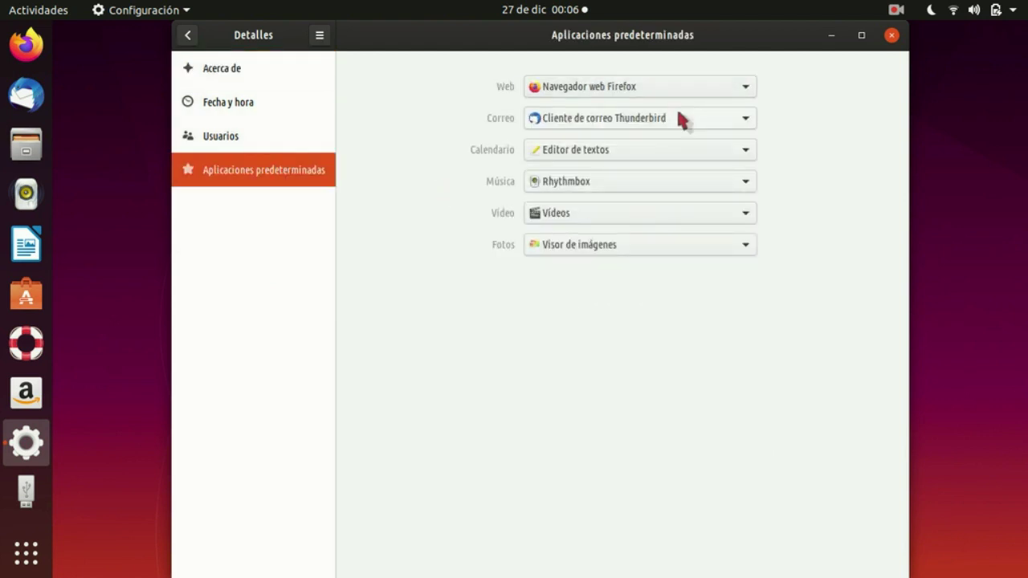
click(701, 87)
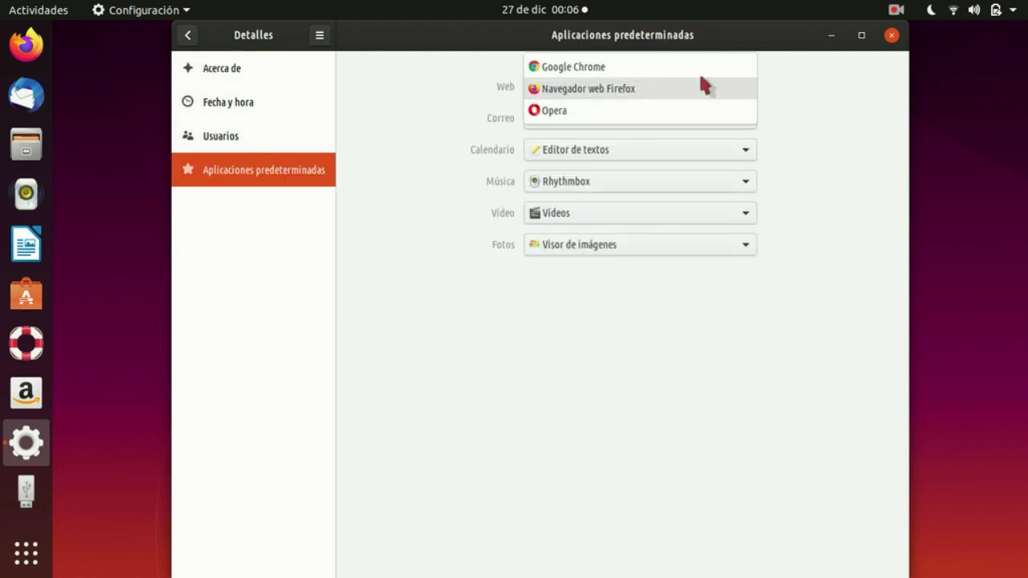
click(690, 110)
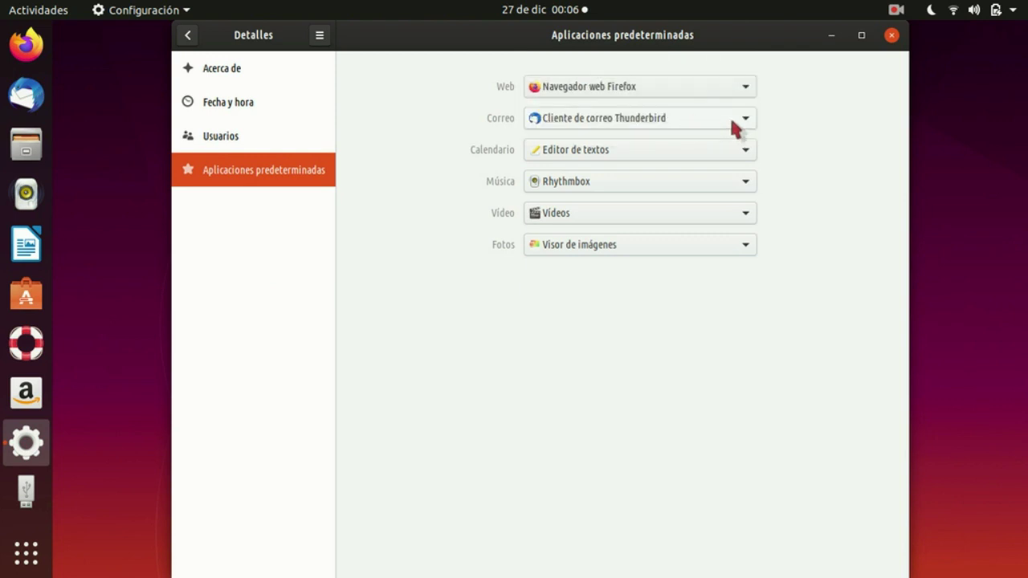
Step: Set the default Vídeo application to Reproductor multimedia VLC, trying VLC for Música as well and returning Música to Rhythmbox
click(745, 182)
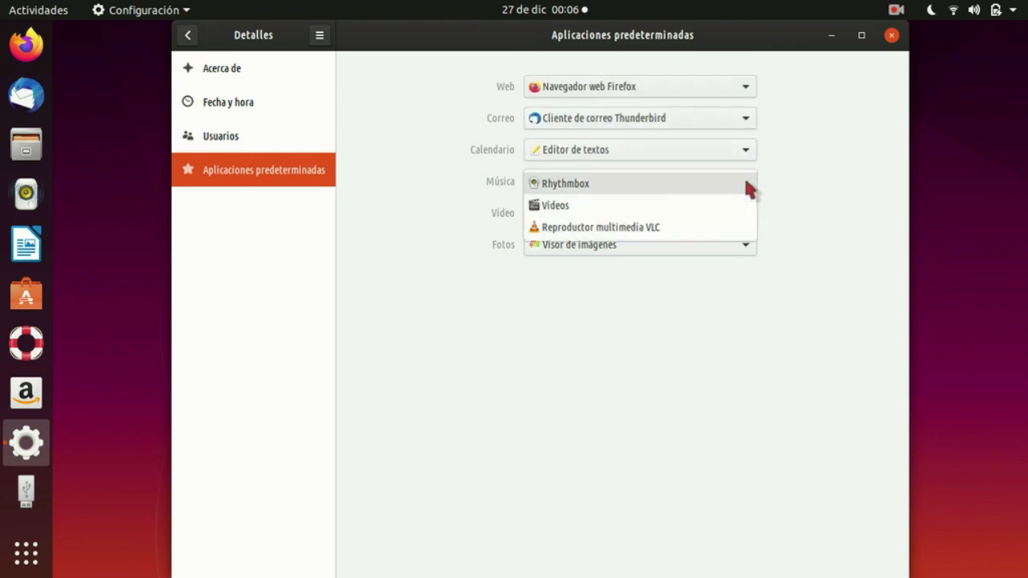
click(709, 226)
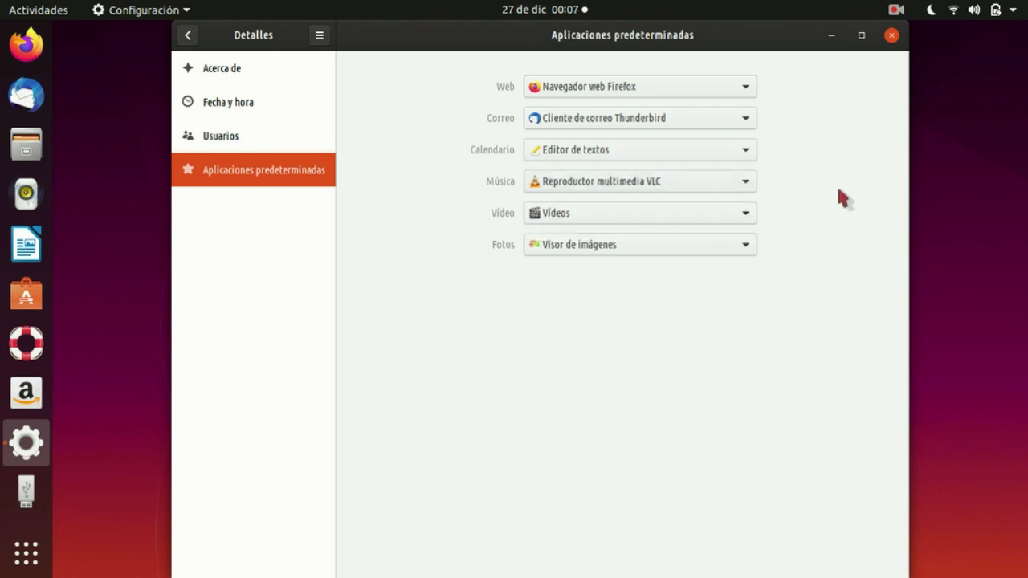
click(740, 225)
click(746, 186)
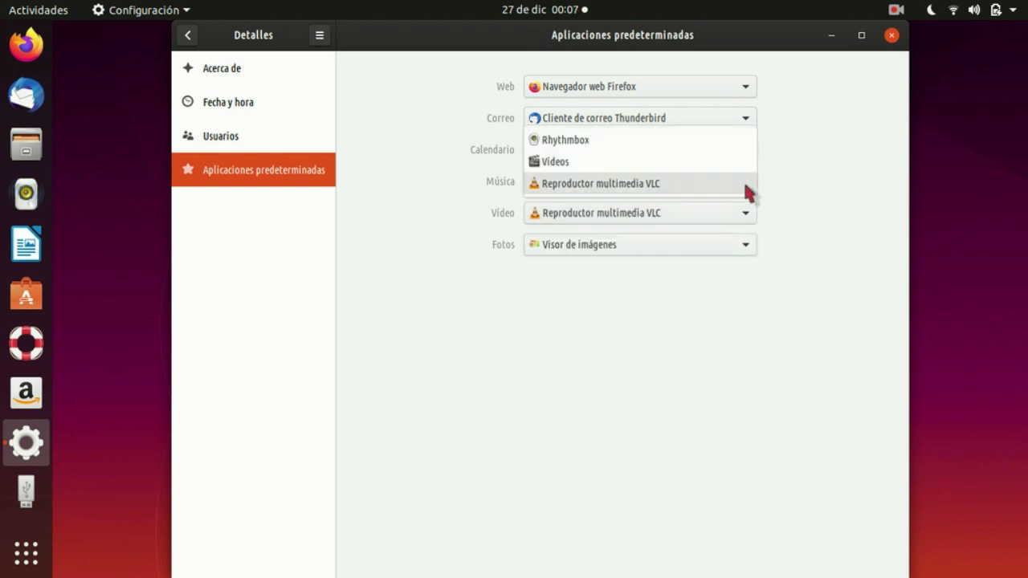
click(716, 142)
Step: Set the default Fotos application to Visor de fotos Shotwell and return to the main settings list
click(752, 244)
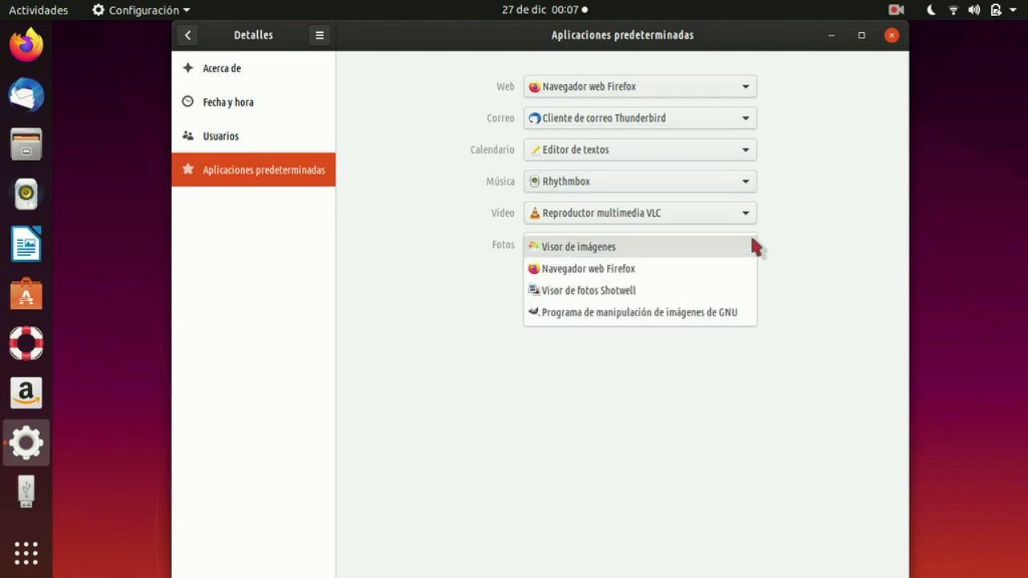
click(722, 288)
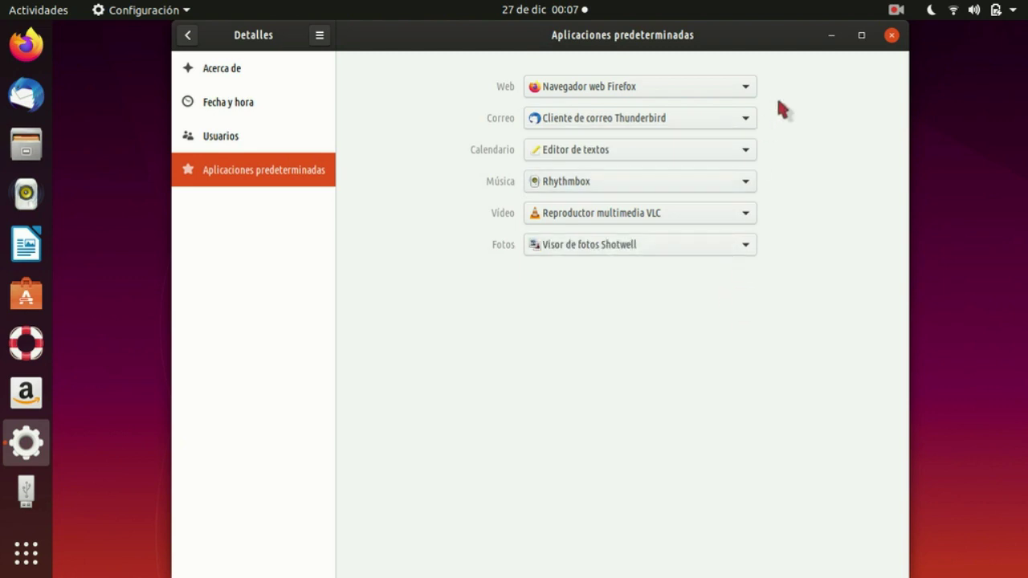
click(190, 36)
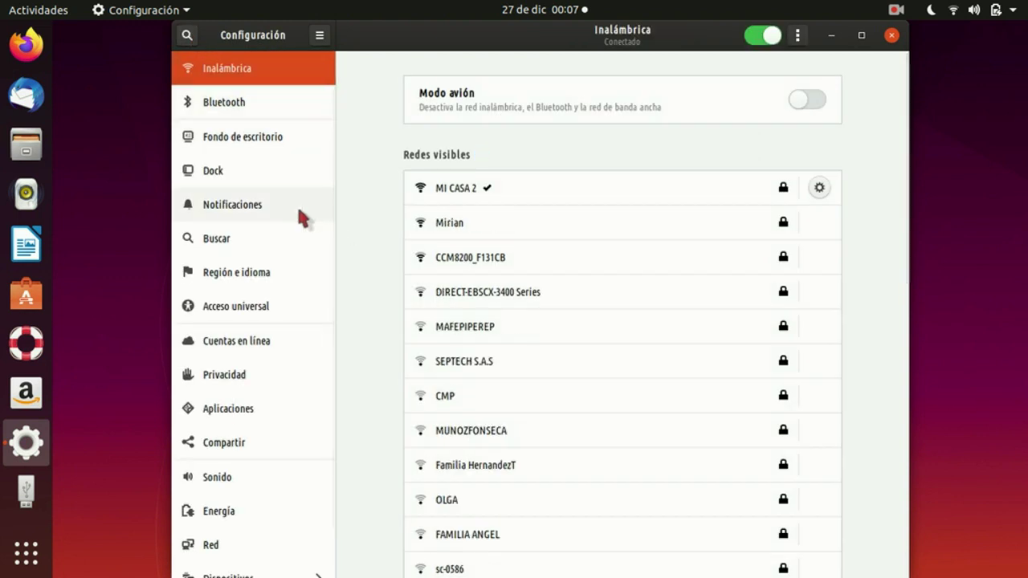
Step: Examine the wallpapers in Fondo de escritorio and the background options for the purple-orange stoat image without applying it
scroll(271, 326, down, 2)
scroll(257, 265, up, 2)
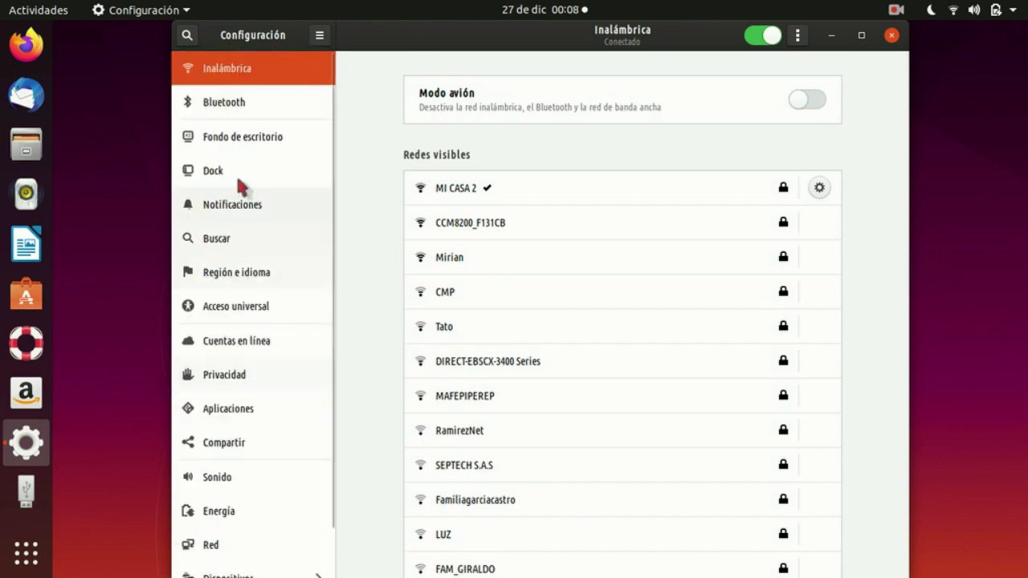
click(237, 142)
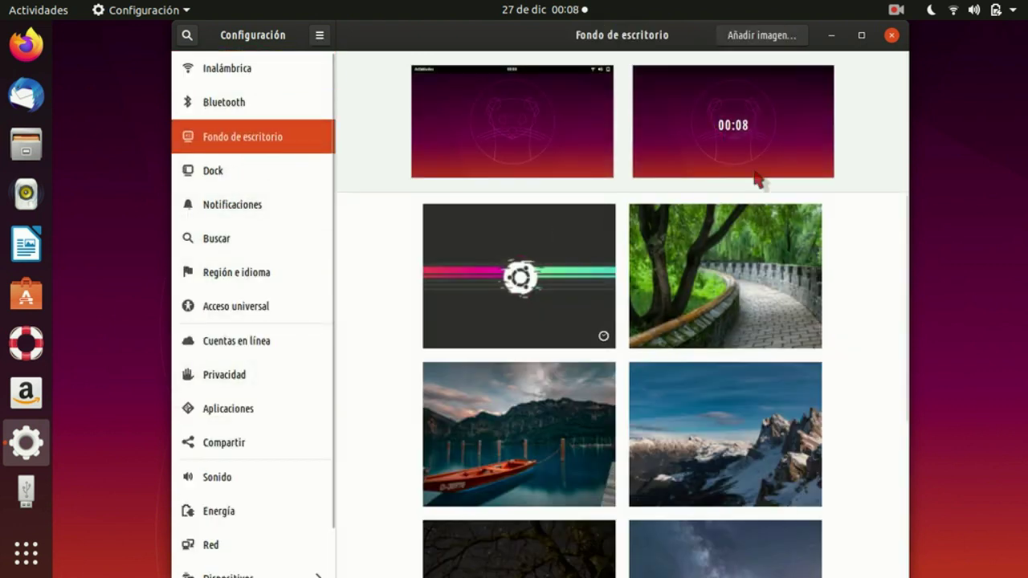
scroll(737, 304, down, 6)
scroll(635, 321, down, 2)
scroll(566, 325, up, 5)
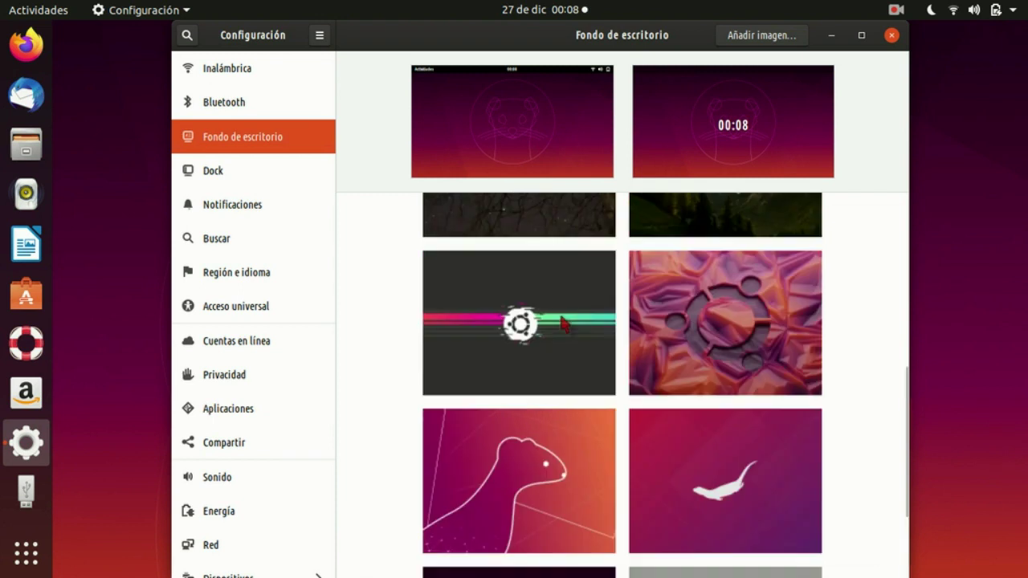
scroll(566, 325, down, 3)
click(547, 407)
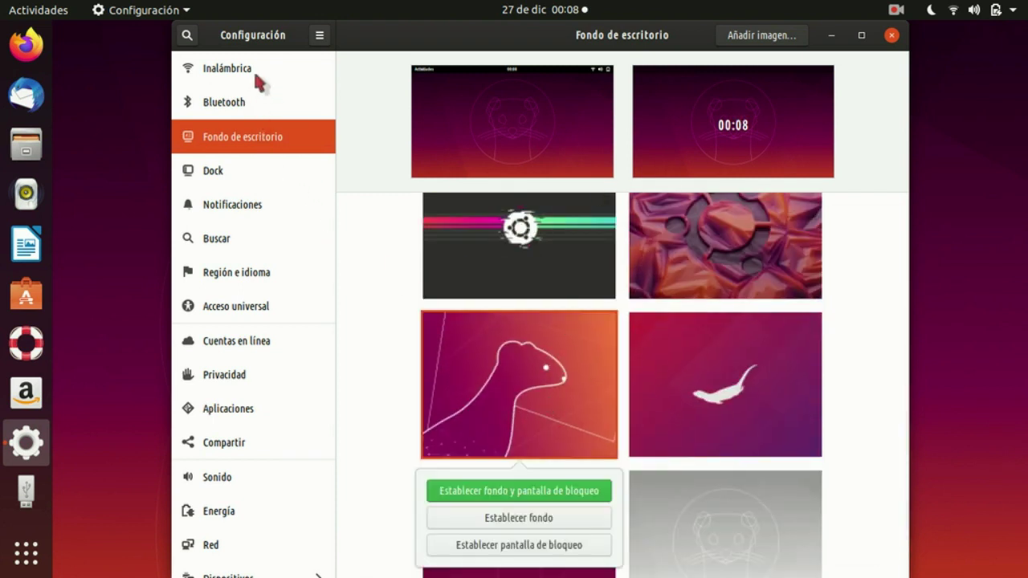
click(250, 337)
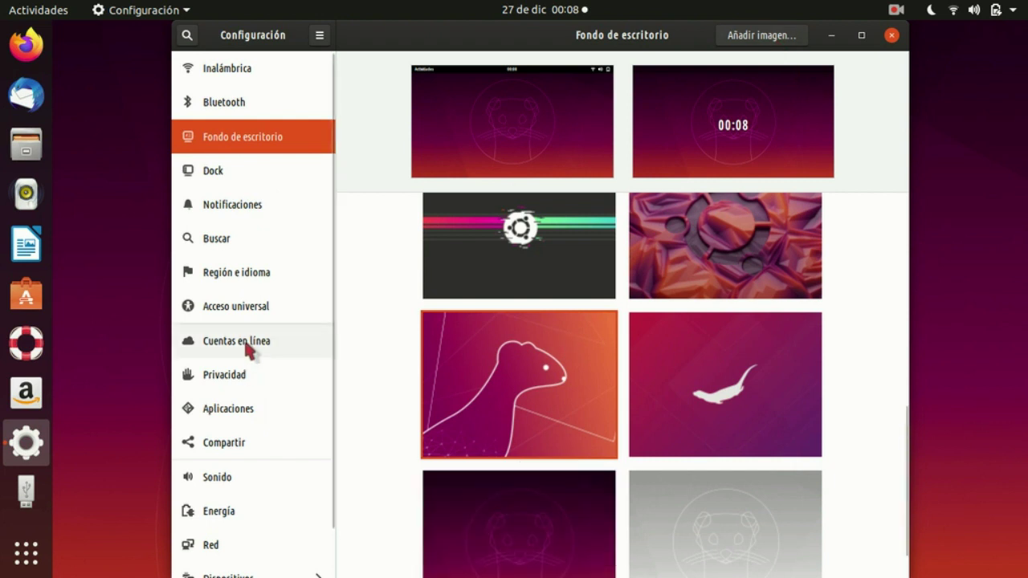
Step: Review the Cuentas en línea, Notificaciones, Región e idioma and Acceso universal settings
click(246, 344)
scroll(475, 266, down, 3)
scroll(475, 266, up, 2)
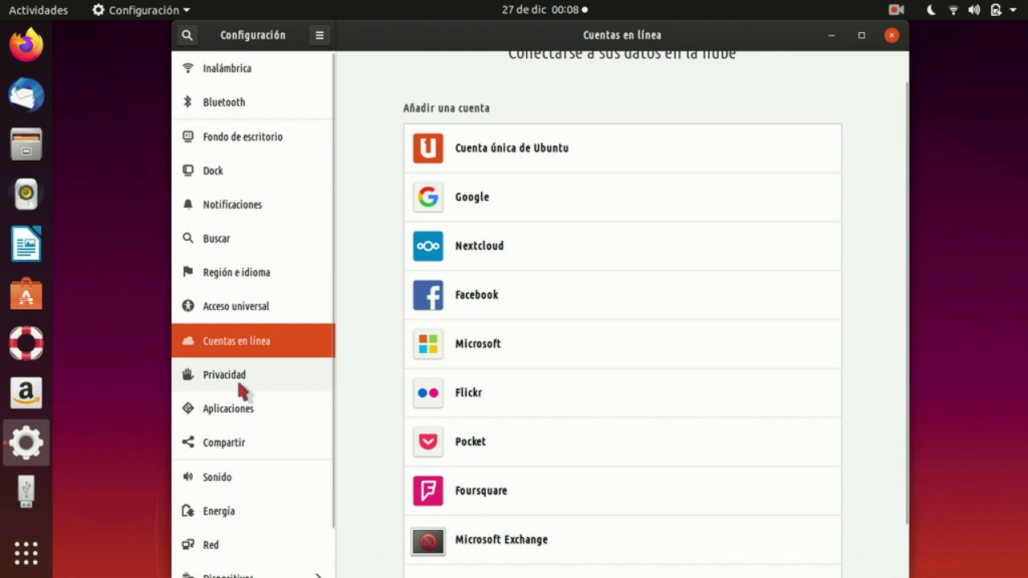
scroll(269, 418, down, 1)
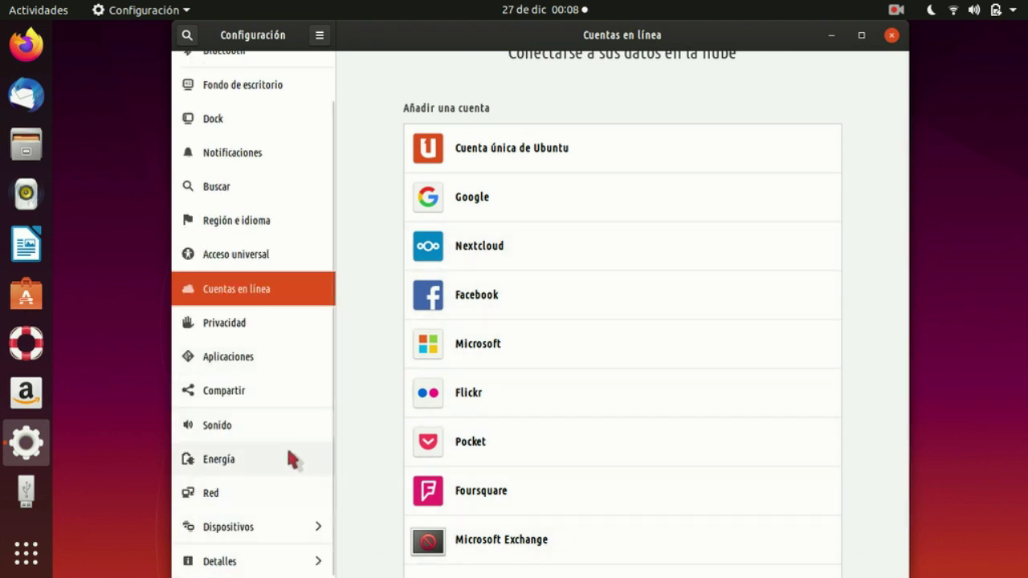
scroll(273, 273, up, 1)
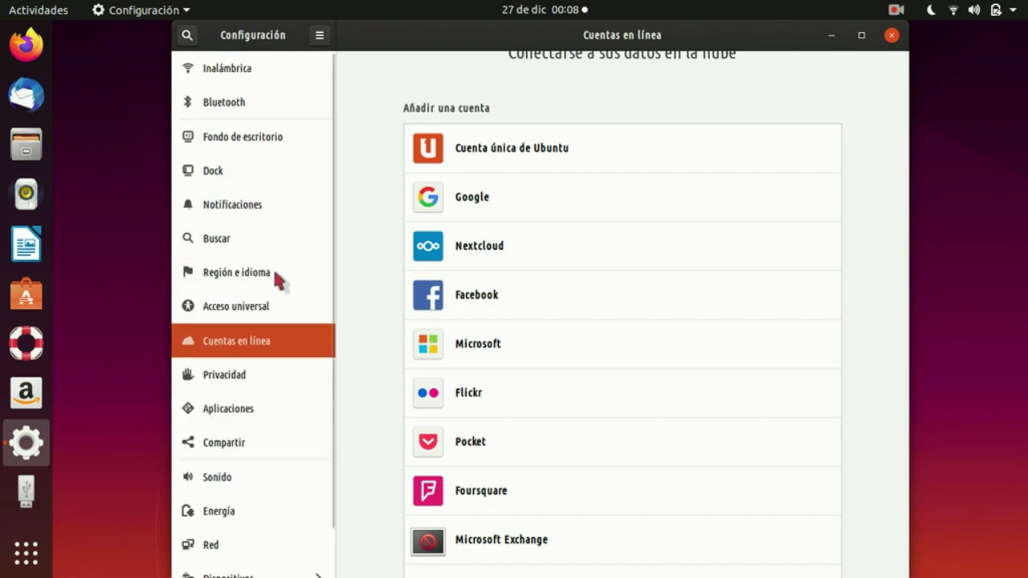
click(283, 209)
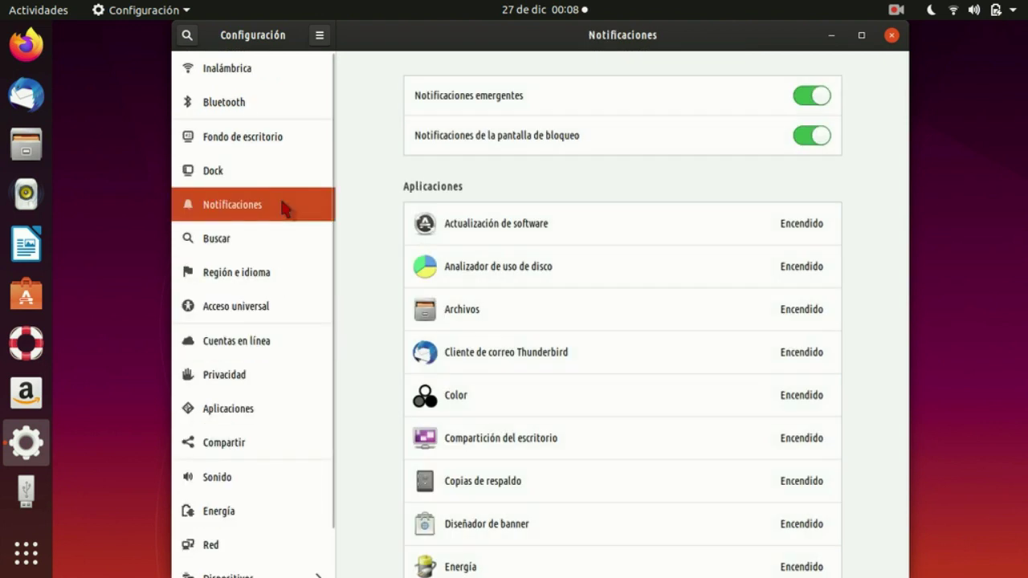
click(269, 270)
click(267, 307)
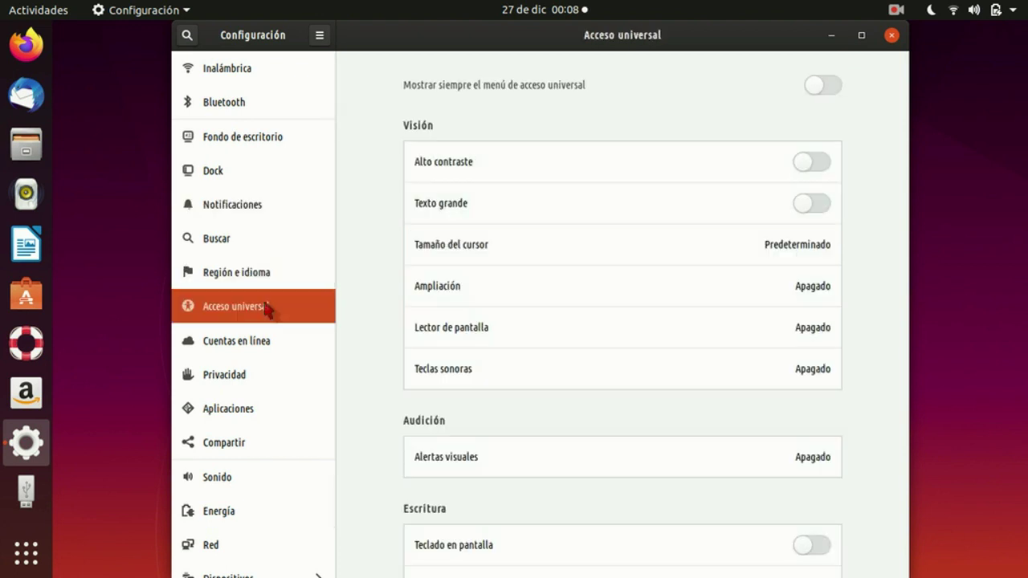
scroll(517, 287, down, 5)
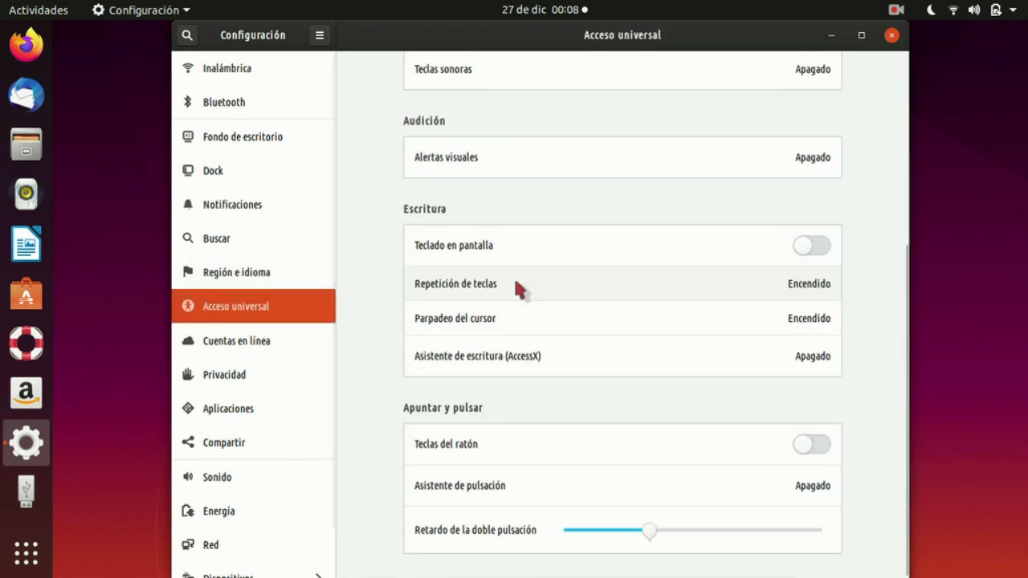
Step: Look through the Privacidad, Aplicaciones, Red and Detalles settings and return to Fondo de escritorio
click(201, 344)
click(201, 372)
click(229, 409)
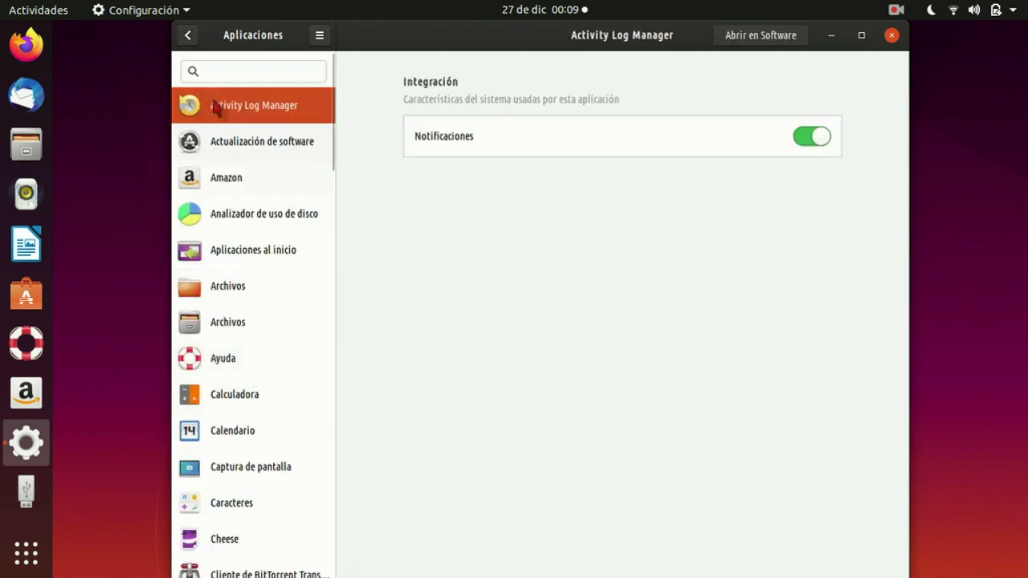
scroll(283, 393, down, 1)
click(258, 502)
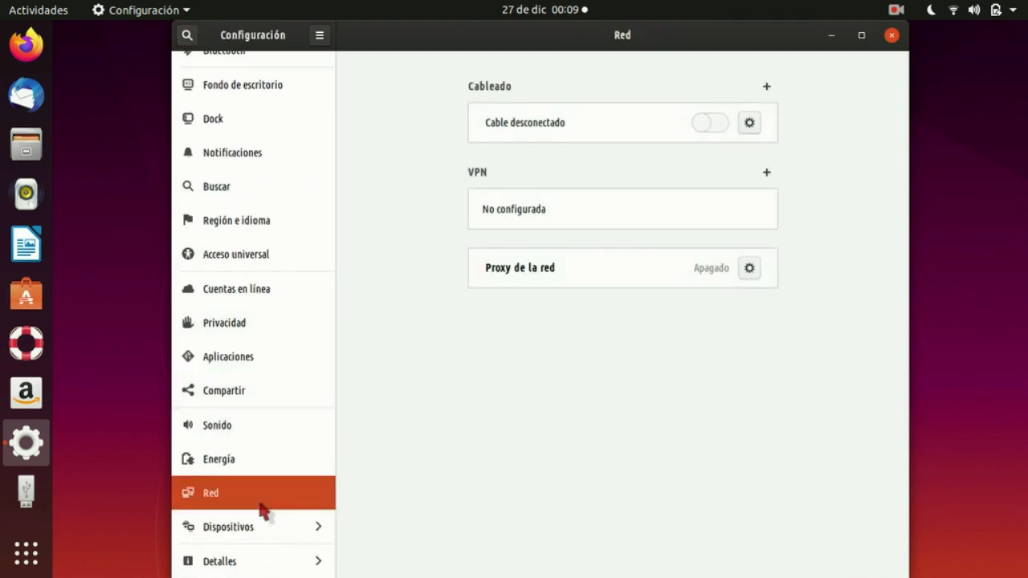
click(249, 561)
click(184, 34)
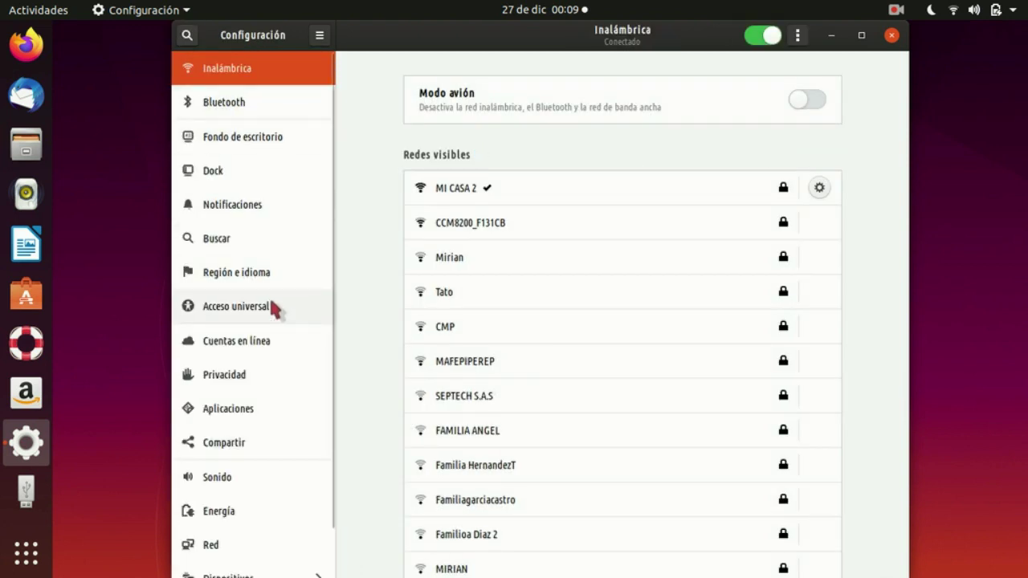
click(255, 137)
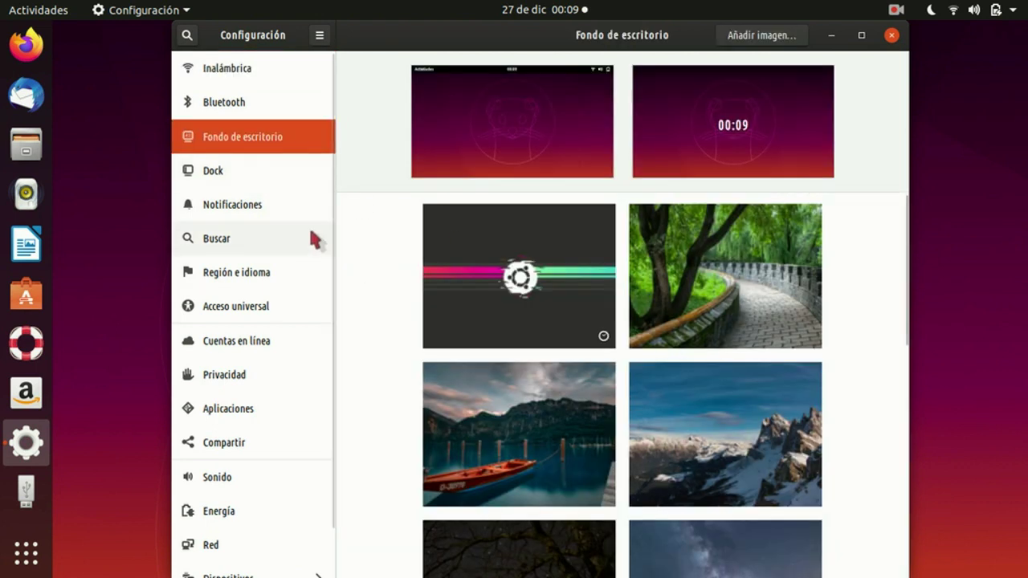
Step: Set the user account picture to the bicycle image in Usuarios under Detalles and close the settings window
scroll(314, 236, down, 1)
click(297, 552)
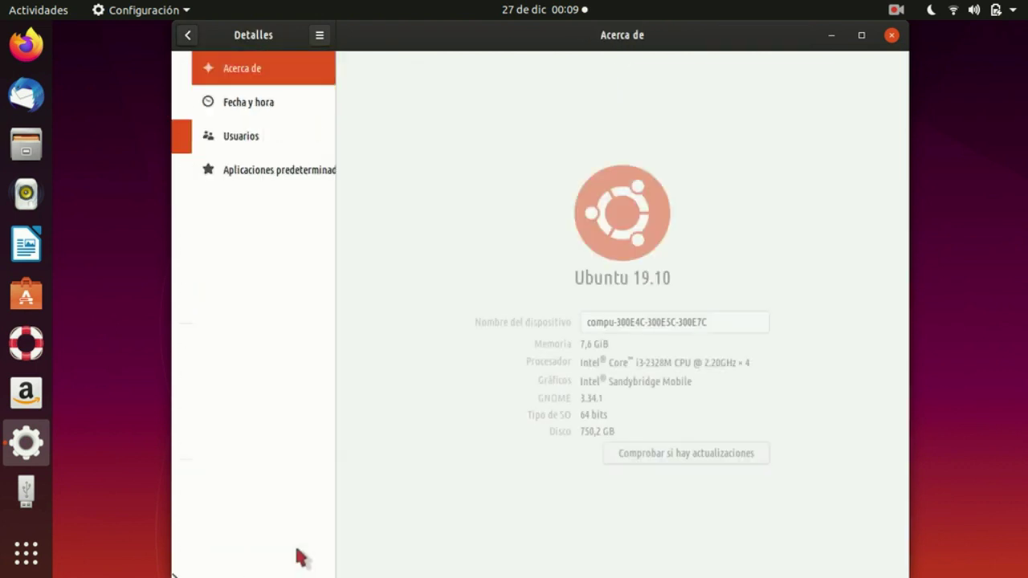
click(261, 140)
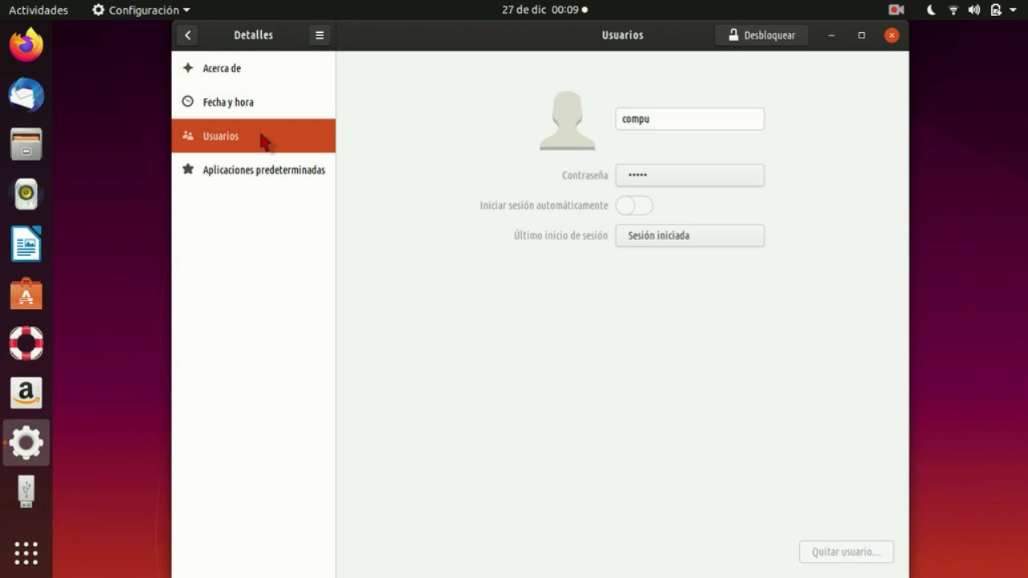
click(568, 135)
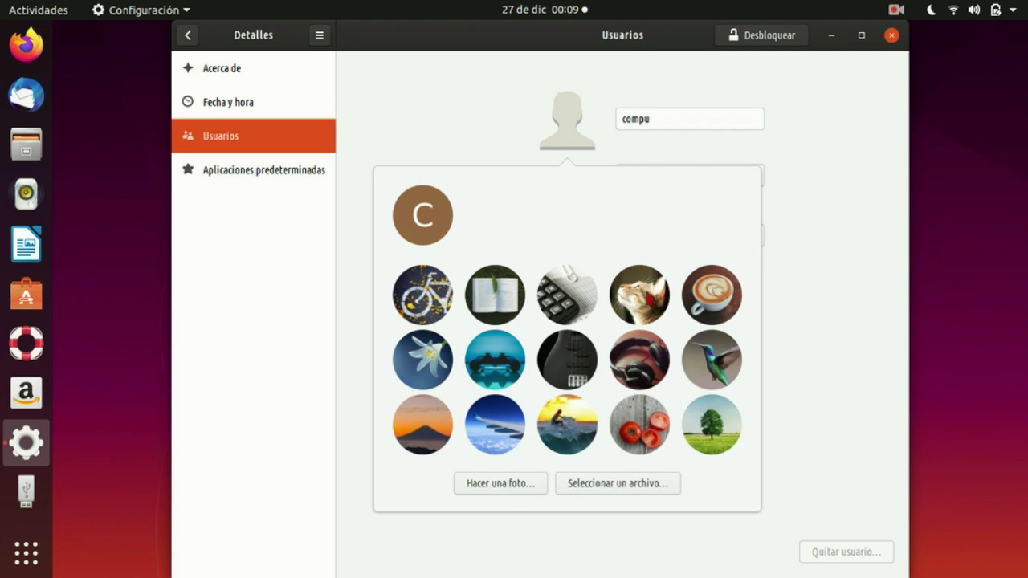
click(430, 305)
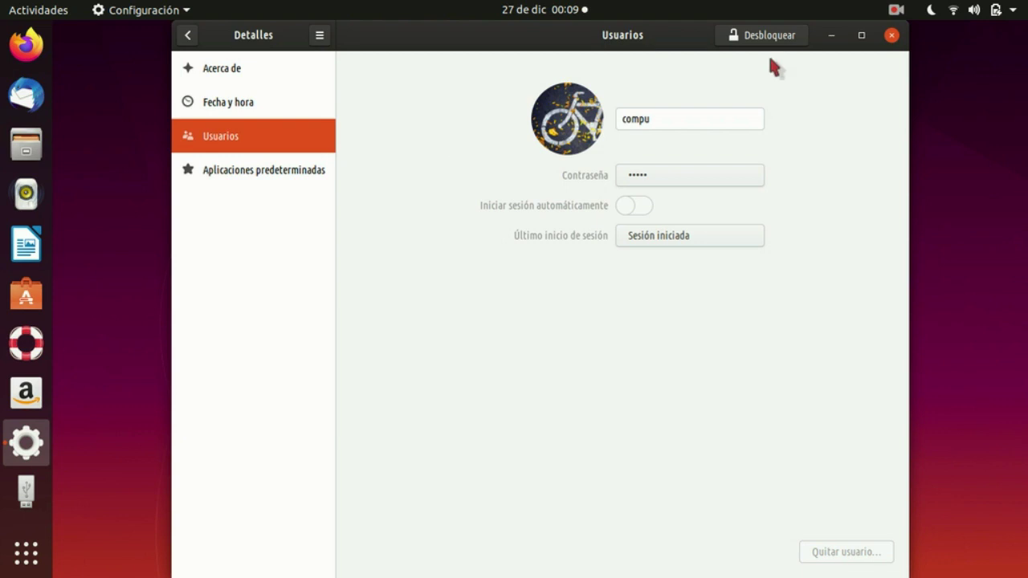
click(187, 35)
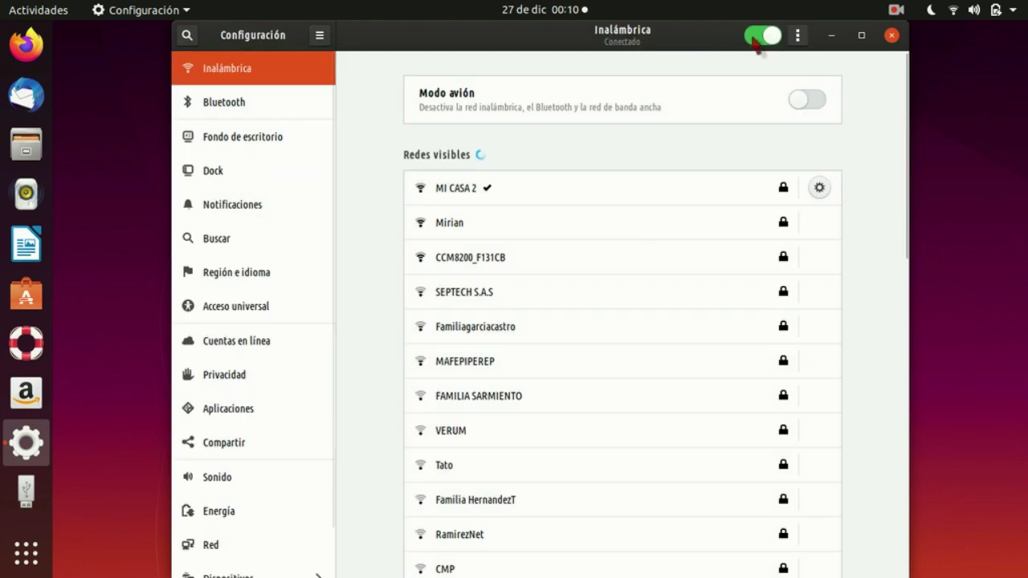
click(892, 36)
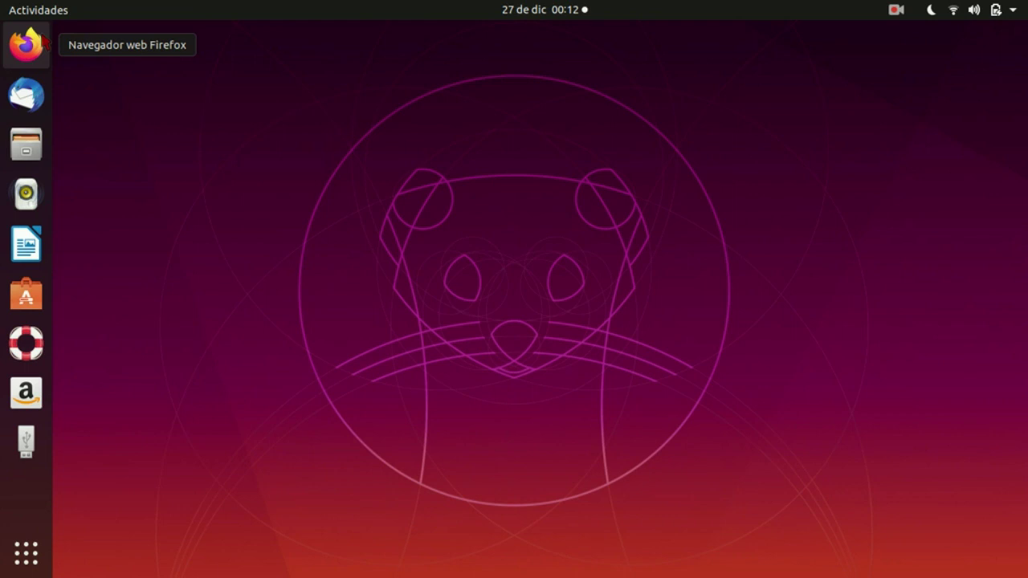
Step: Open Software de Ubuntu and search for "steam"
click(25, 294)
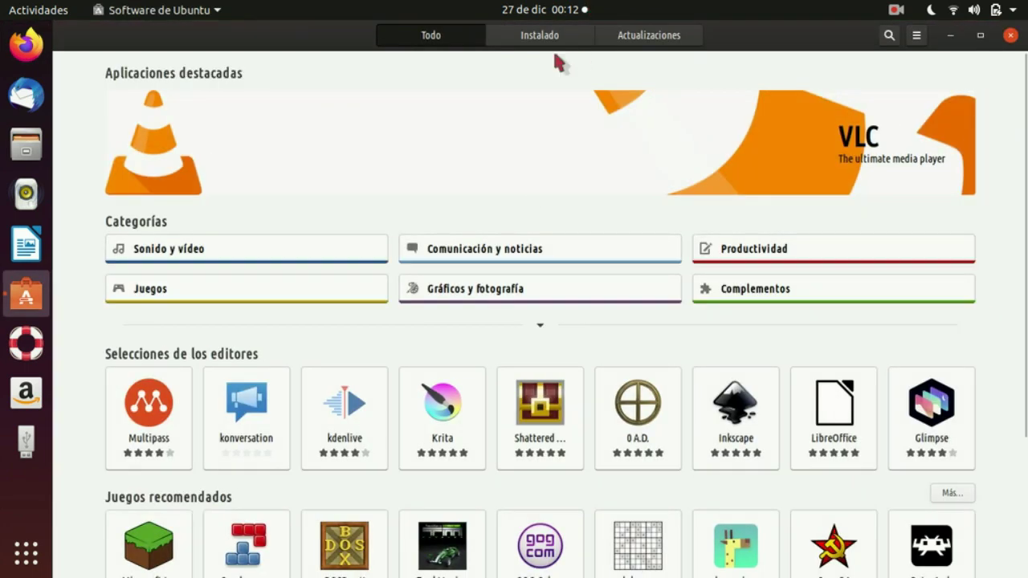
key(ctrl+f)
text(steam)
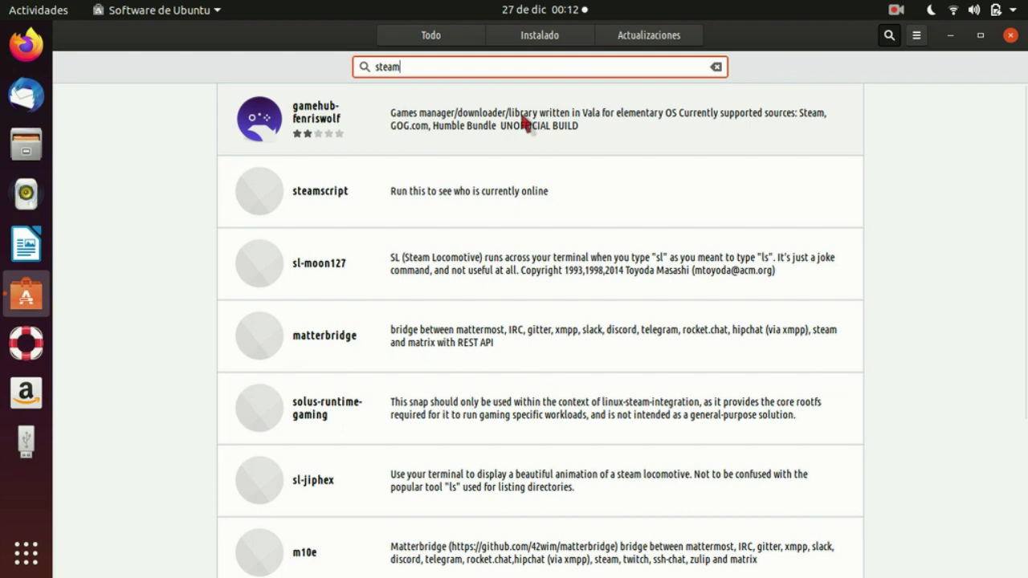
Step: Install Steam installer from the search results, authenticating with the account password
scroll(484, 273, down, 5)
click(442, 450)
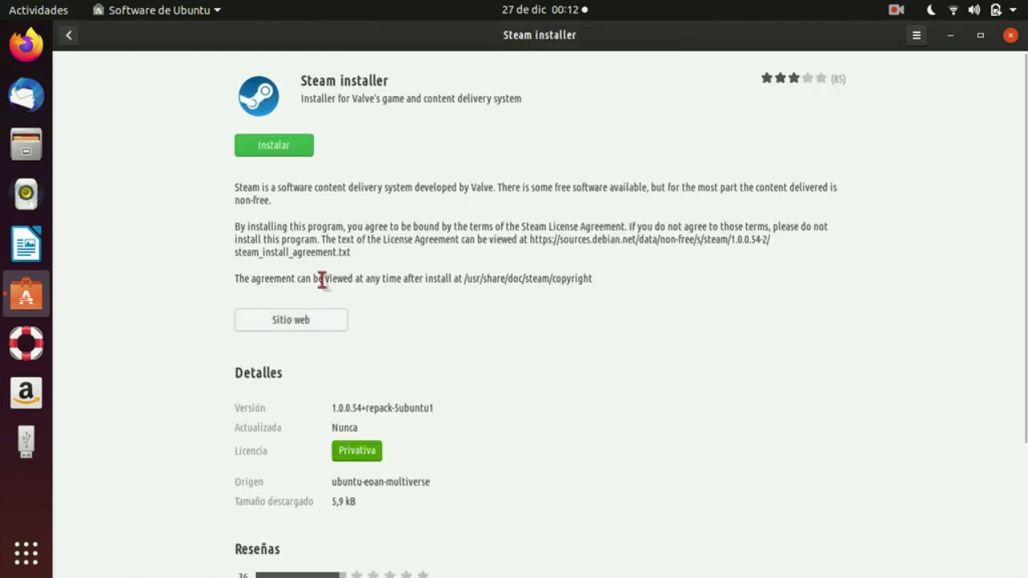
click(275, 151)
text(****)
key(Return)
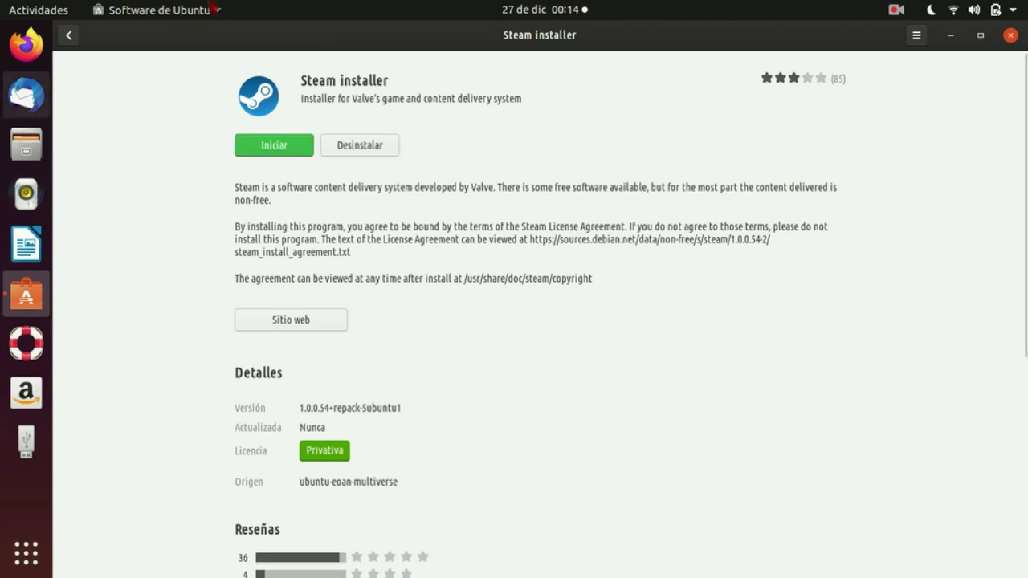
Step: Find Steam among the installed applications and launch it so it updates itself
click(25, 552)
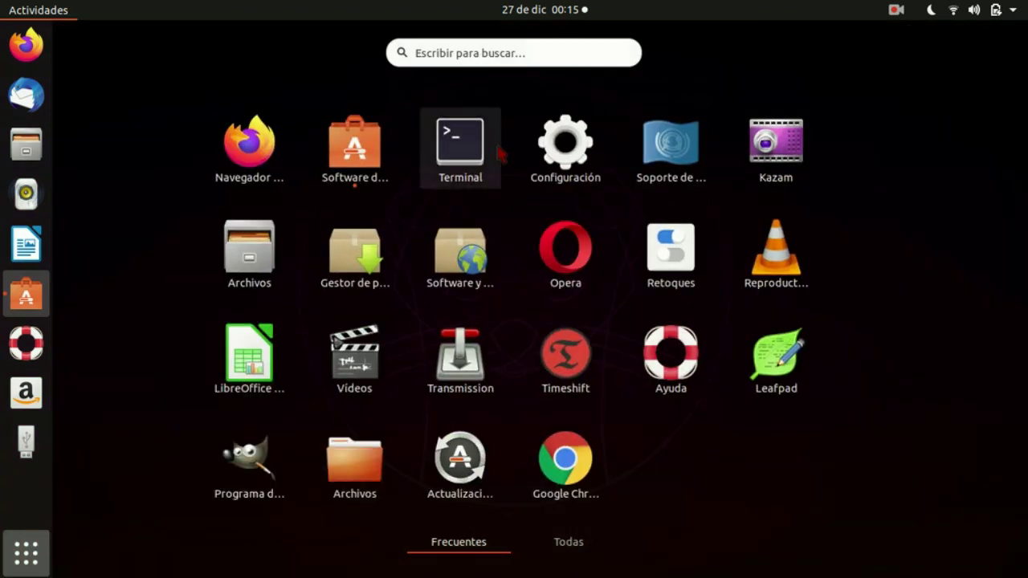
text(stea)
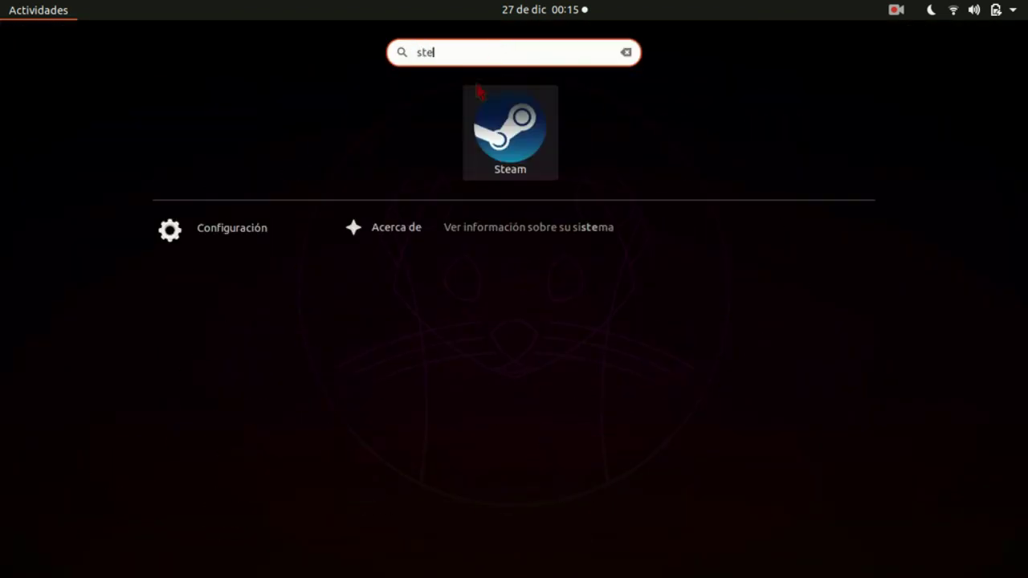
click(509, 129)
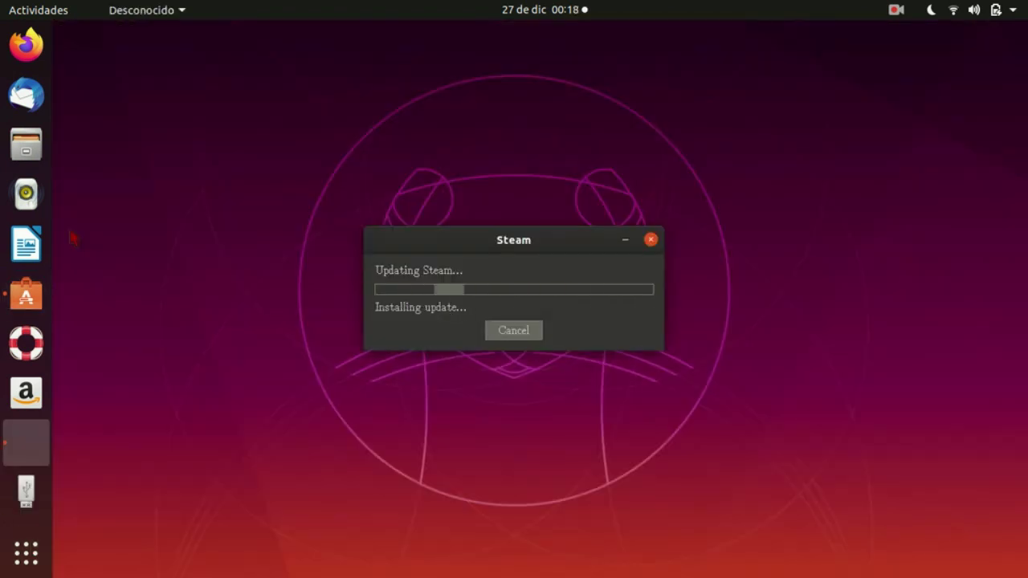
Step: Switch to Firefox, search the web for "steam" and look over the Bienvenidos a Steam store page
click(32, 554)
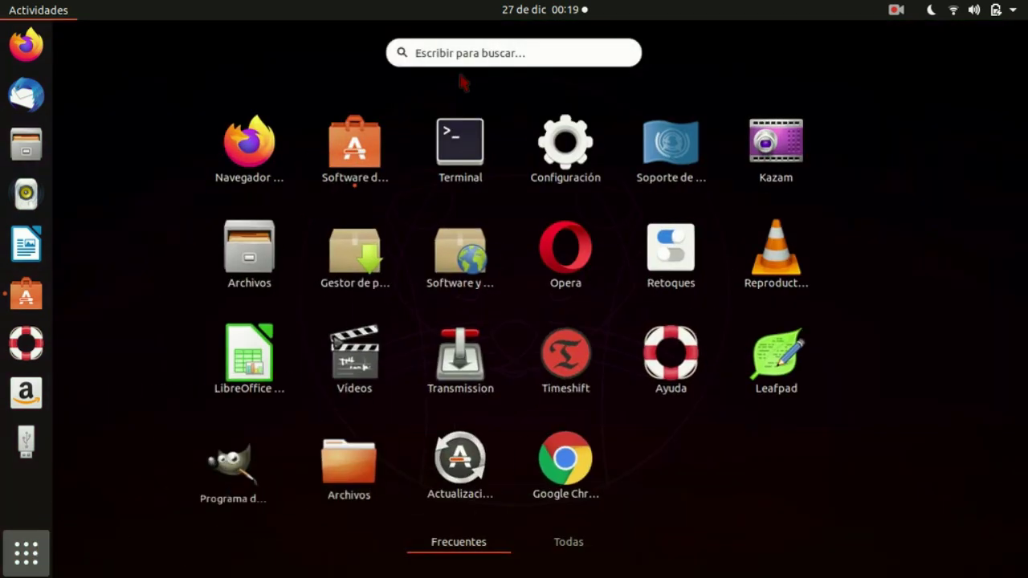
click(249, 142)
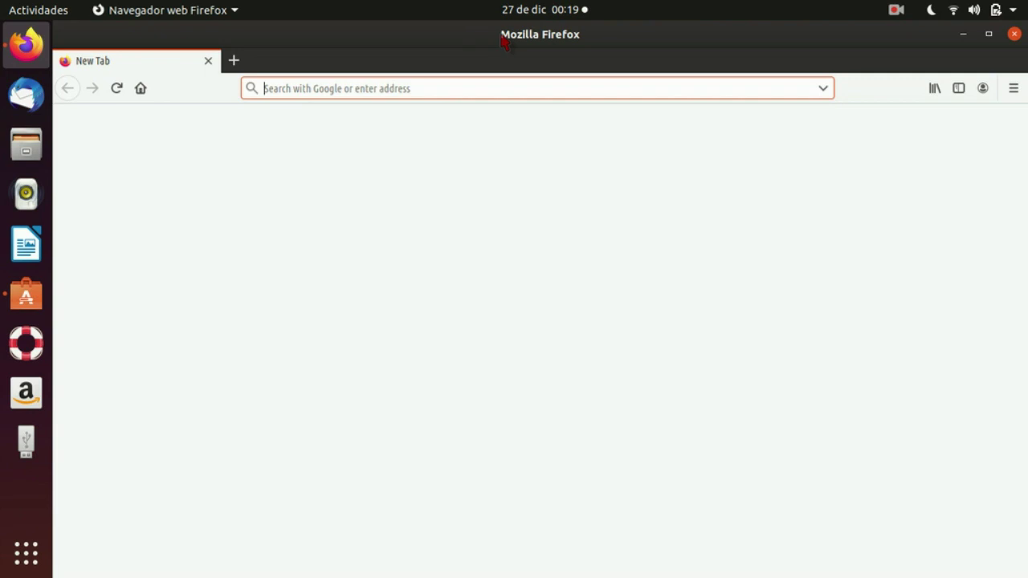
text(steam)
key(Return)
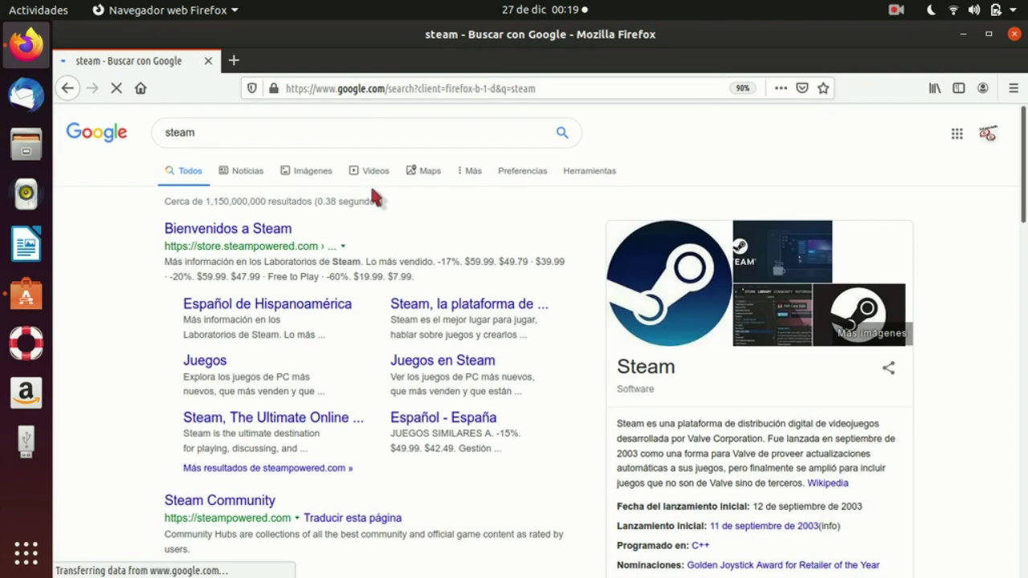
click(275, 233)
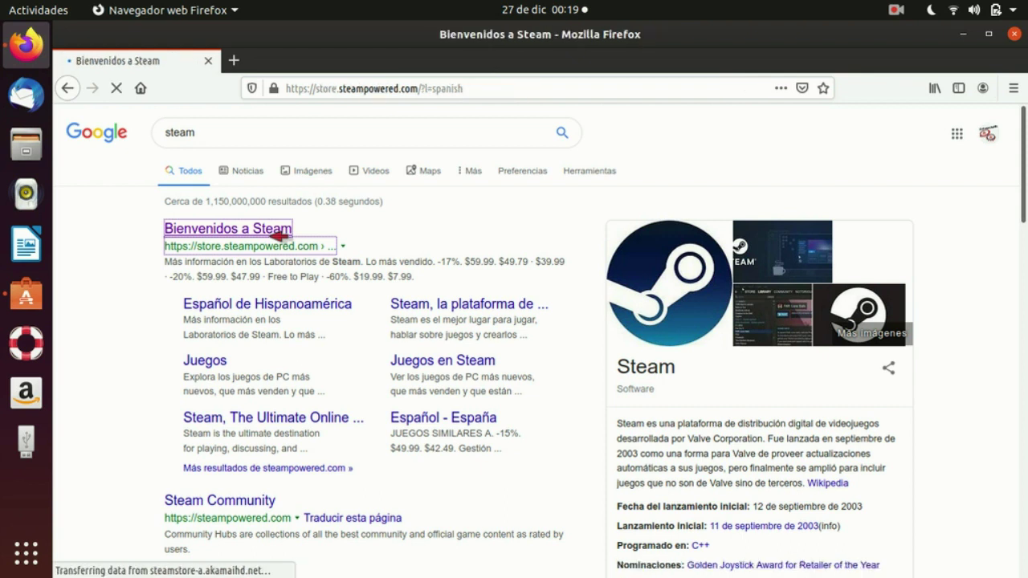
scroll(546, 179, down, 3)
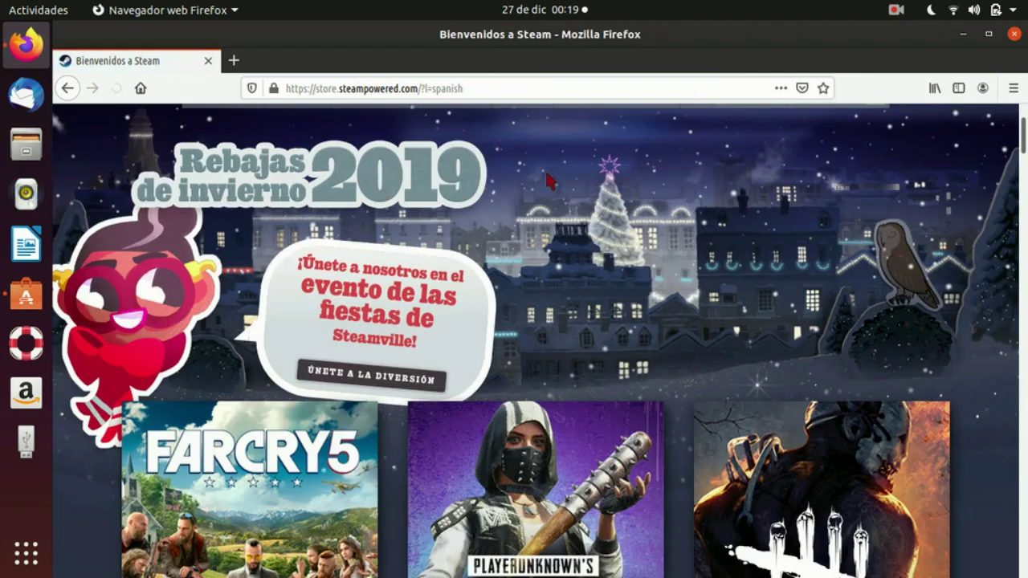
scroll(549, 180, down, 2)
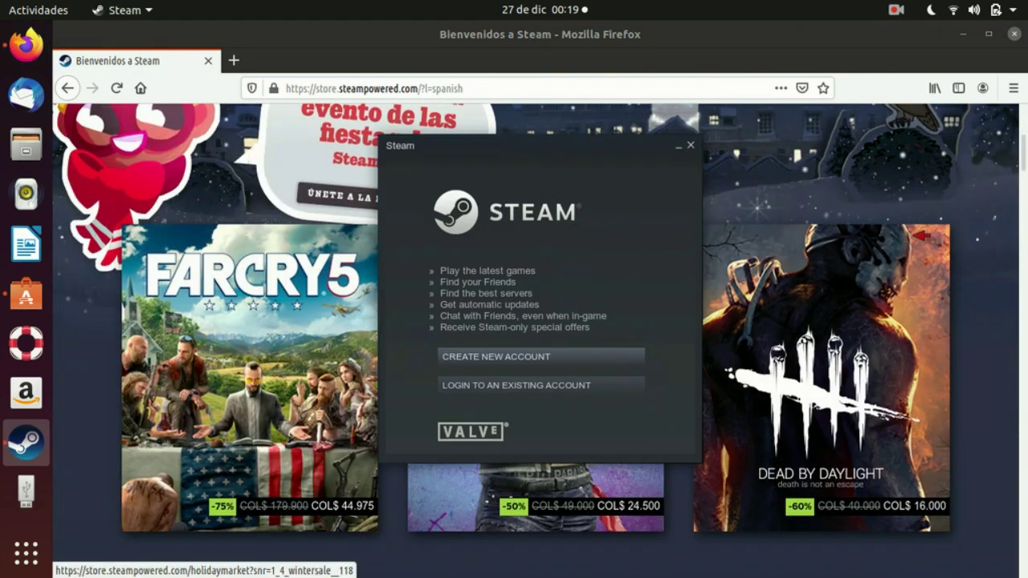
Step: Minimize Firefox, view Steam's Create an Account form, and close the form and the Steam window without registering
click(963, 33)
click(27, 294)
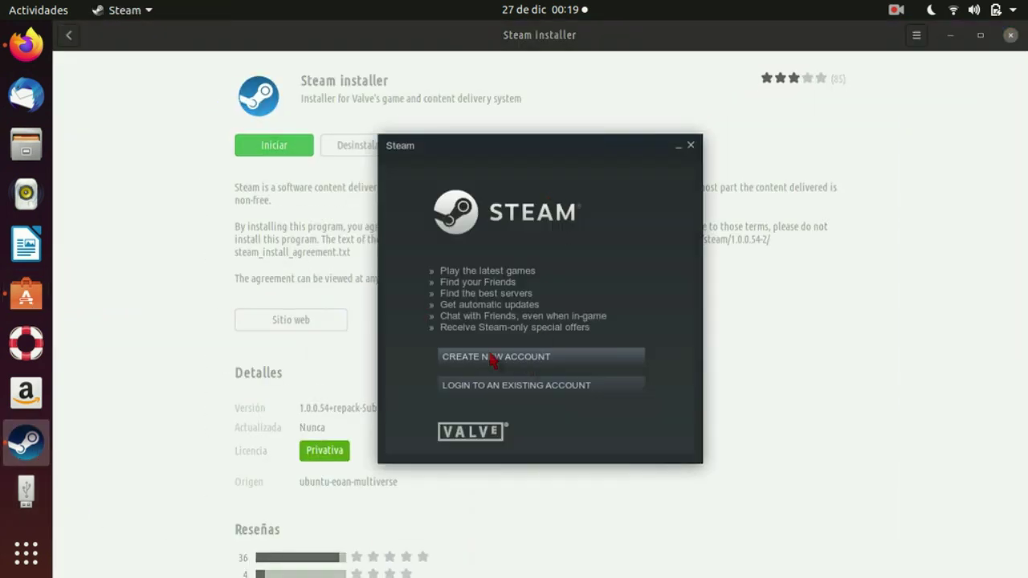
click(493, 358)
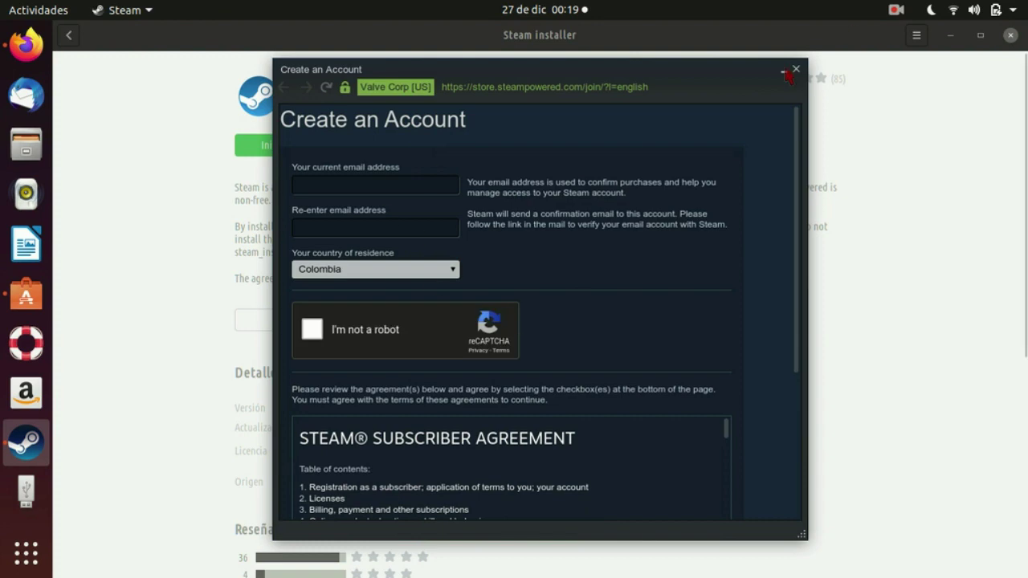
click(794, 70)
click(707, 183)
Step: Return to Firefox and browse the discounted games and featured franchises on the Steam store page
click(26, 45)
scroll(608, 199, up, 3)
scroll(608, 199, down, 6)
scroll(607, 200, up, 4)
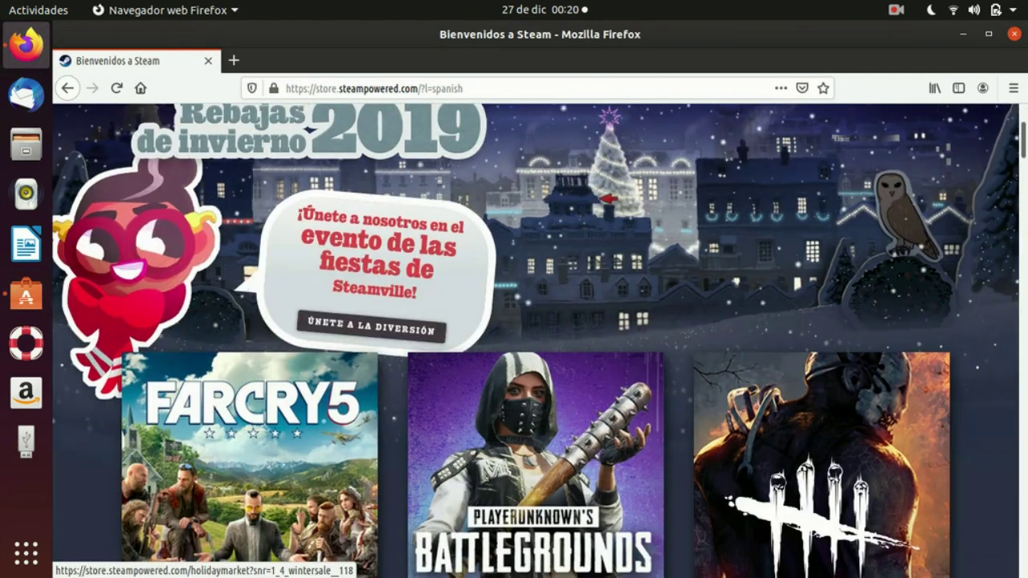
scroll(607, 199, down, 10)
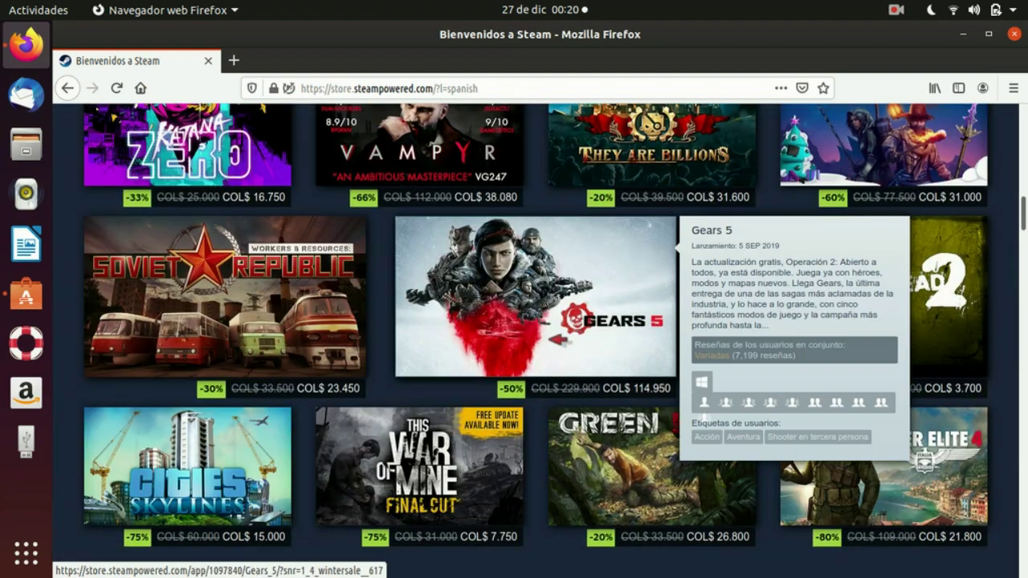
scroll(718, 329, down, 8)
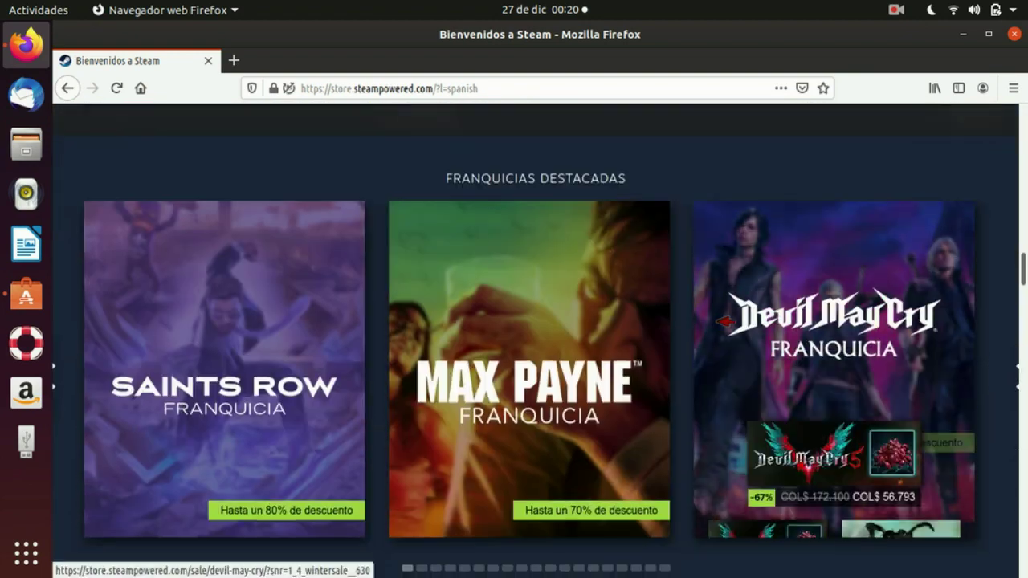
scroll(725, 322, up, 8)
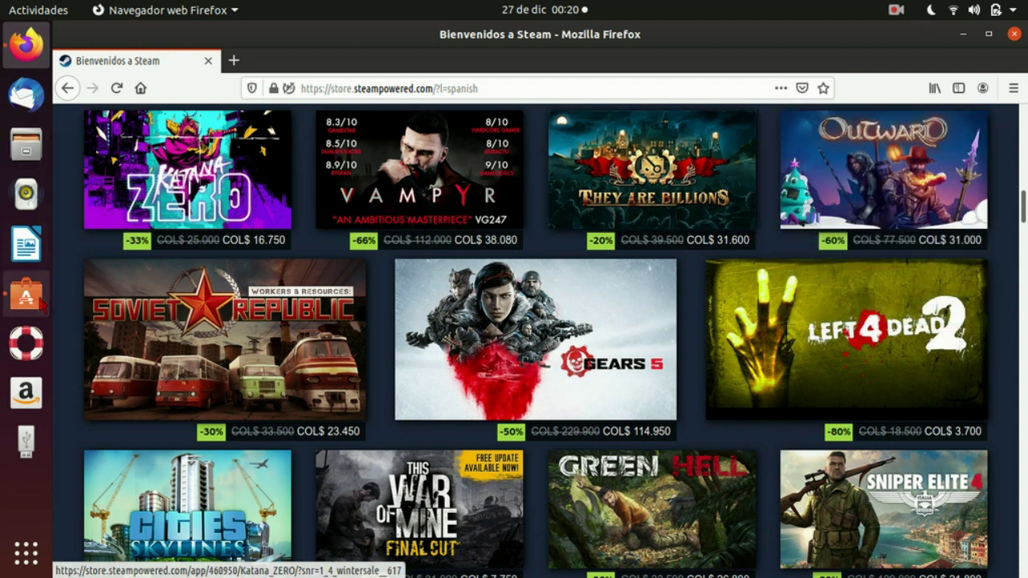
Step: Switch to Terminal and run "sudo apt install gnome-shell-extensions", entering the account password
click(38, 302)
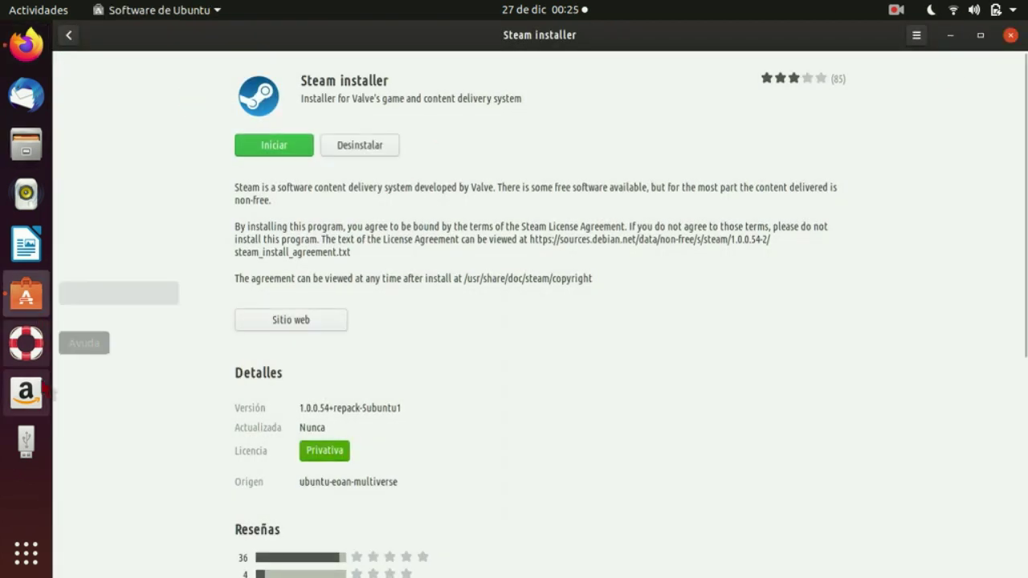
click(27, 552)
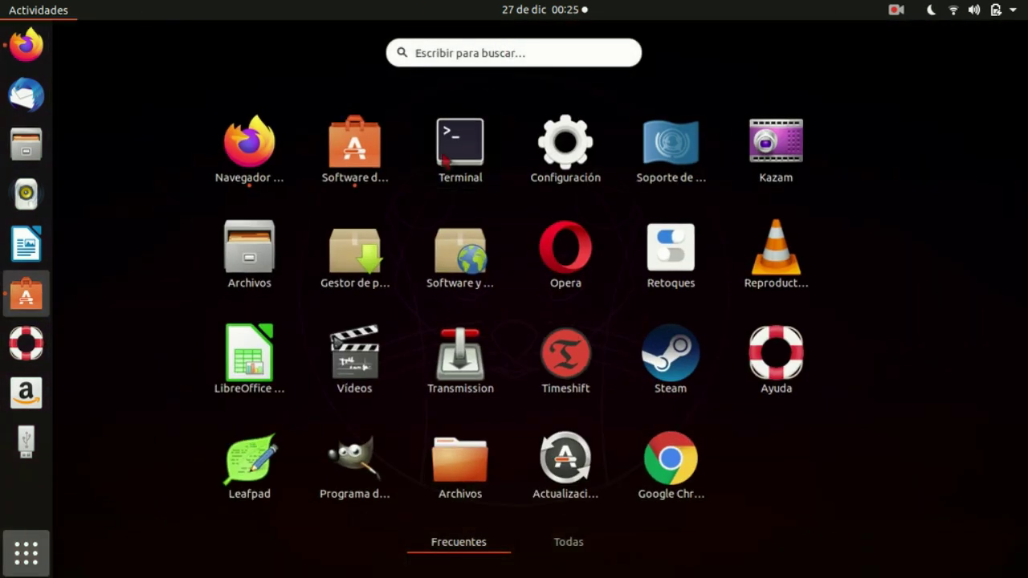
click(444, 158)
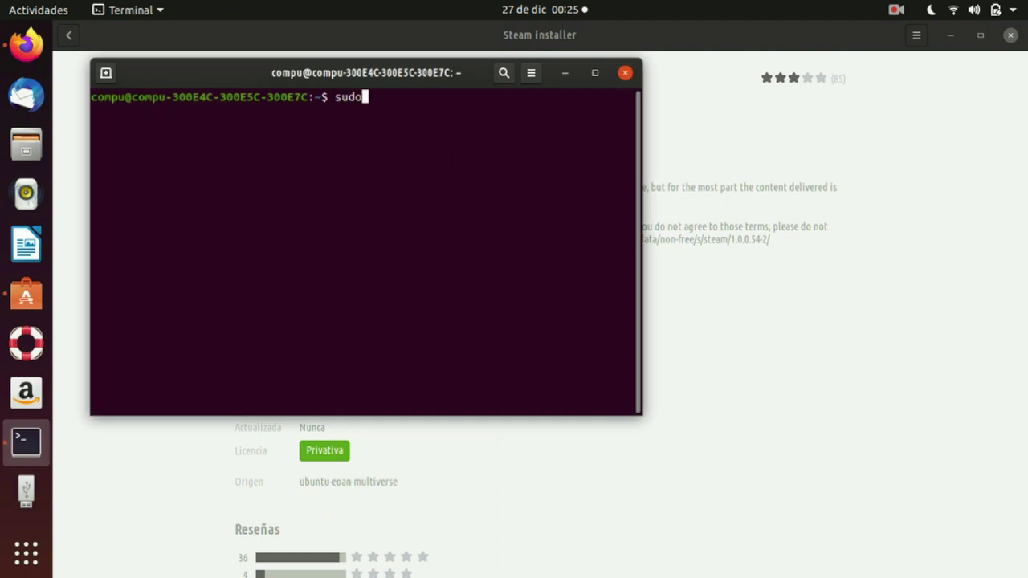
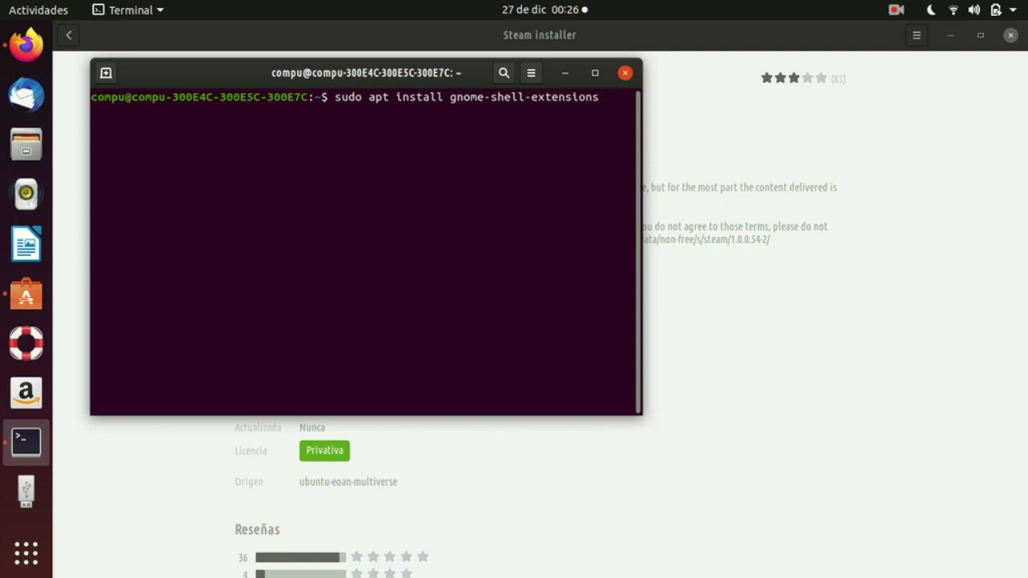
key(Return)
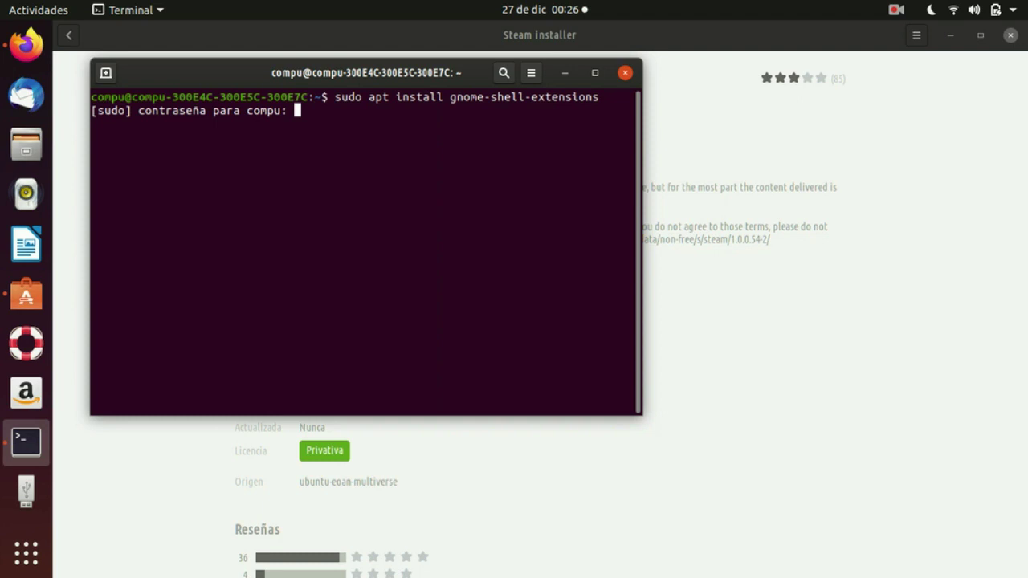
key(Return)
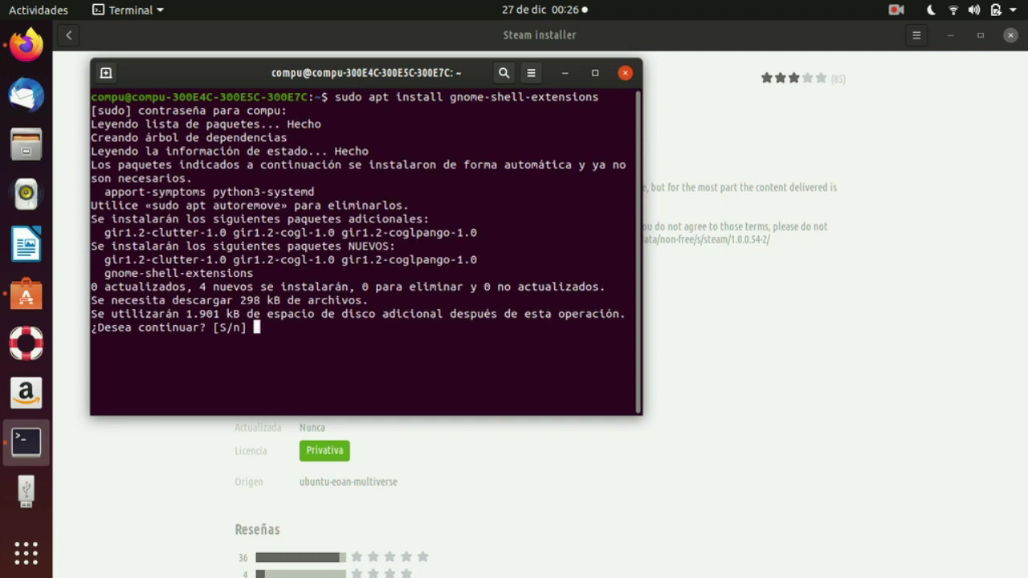
Step: Confirm the installation of gnome-shell-extensions and its additional packages
text(s)
key(Return)
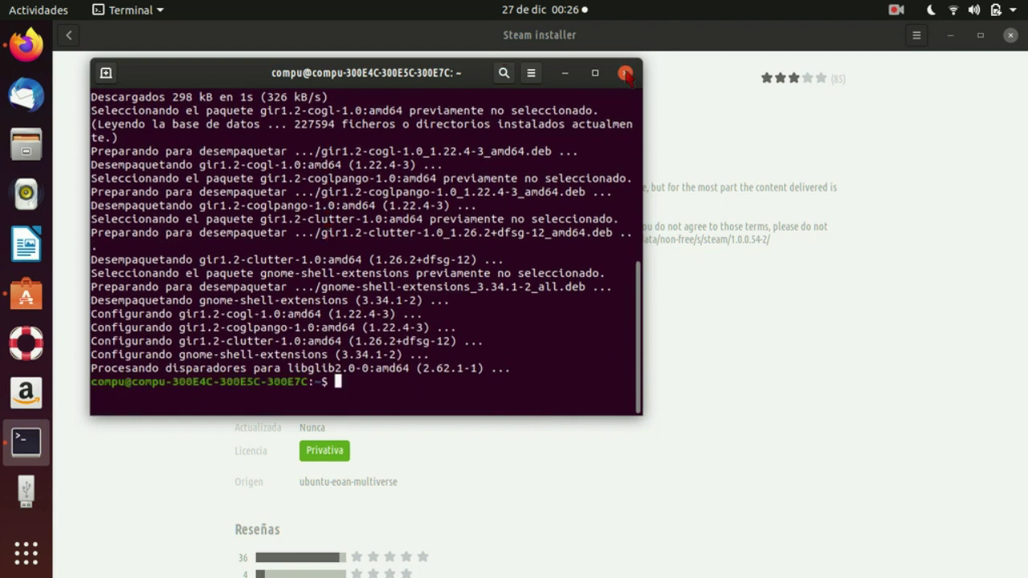
Step: Open the Extensiones page in Retoques, try to enable Ubuntu appindicators, and close the program
click(27, 553)
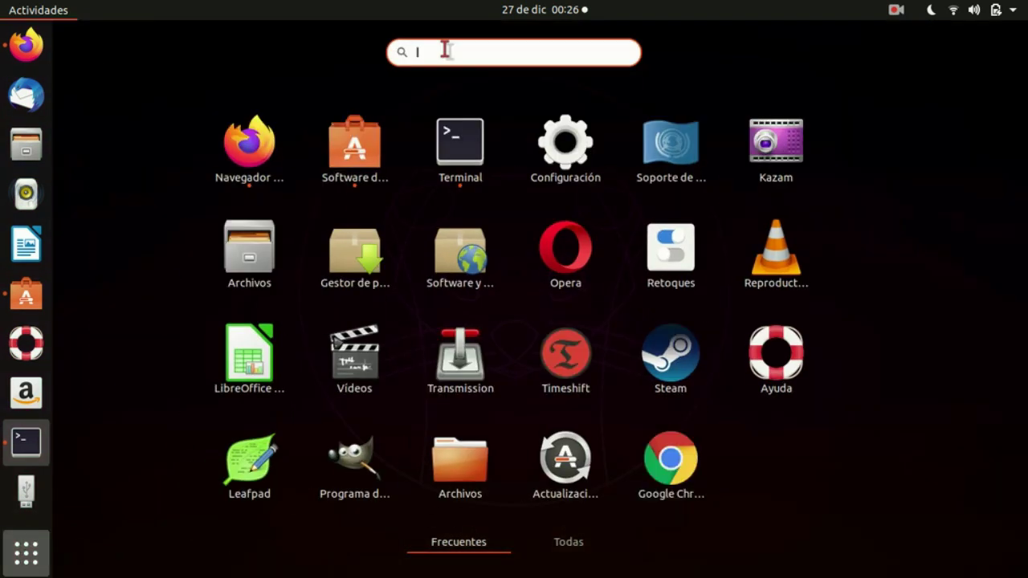
text(twe)
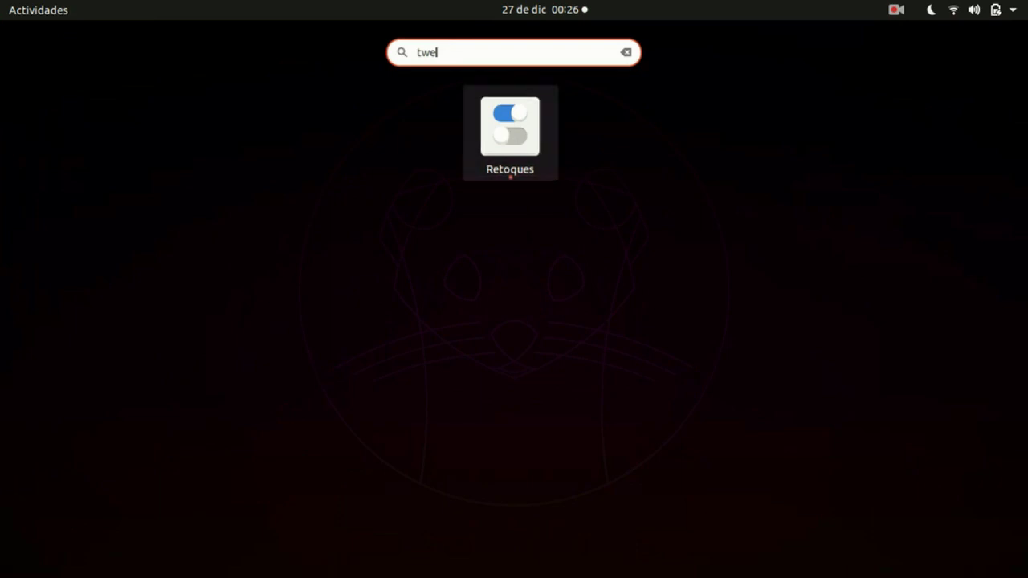
click(505, 138)
click(253, 239)
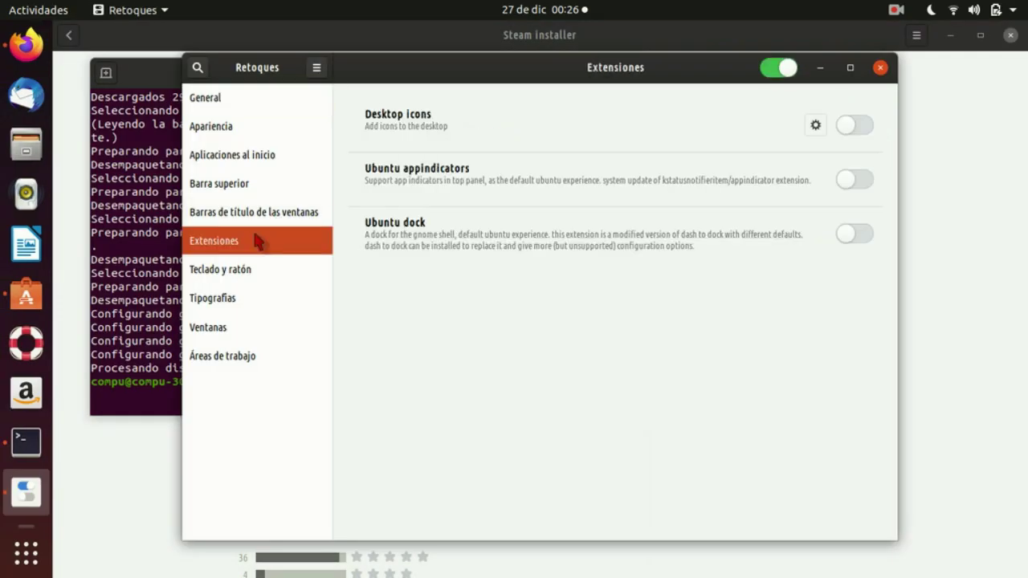
click(859, 179)
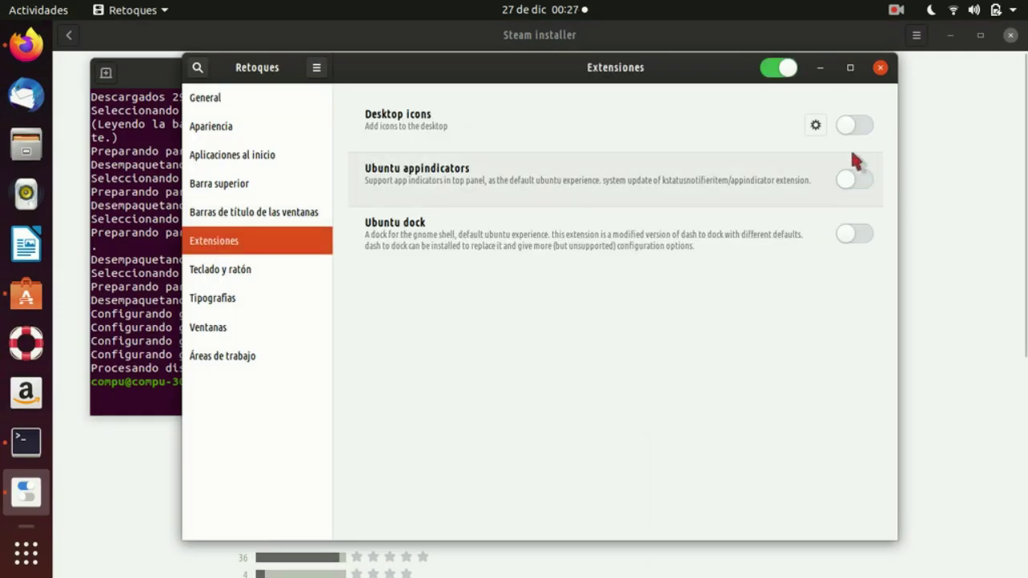
click(880, 67)
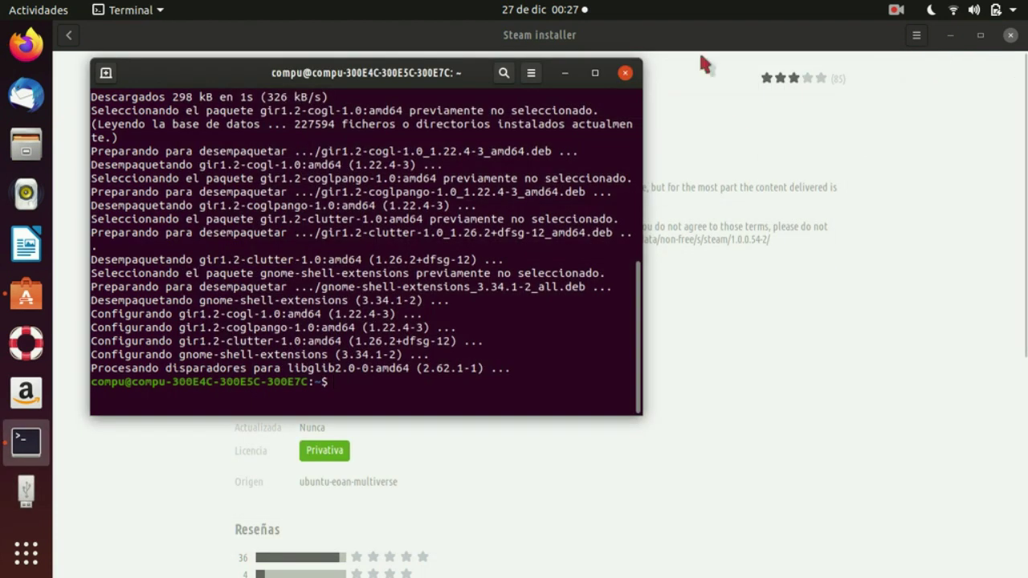
Step: Close the terminal and the Steam installer window, and restart the desktop session
click(625, 73)
click(1010, 35)
click(996, 10)
click(969, 261)
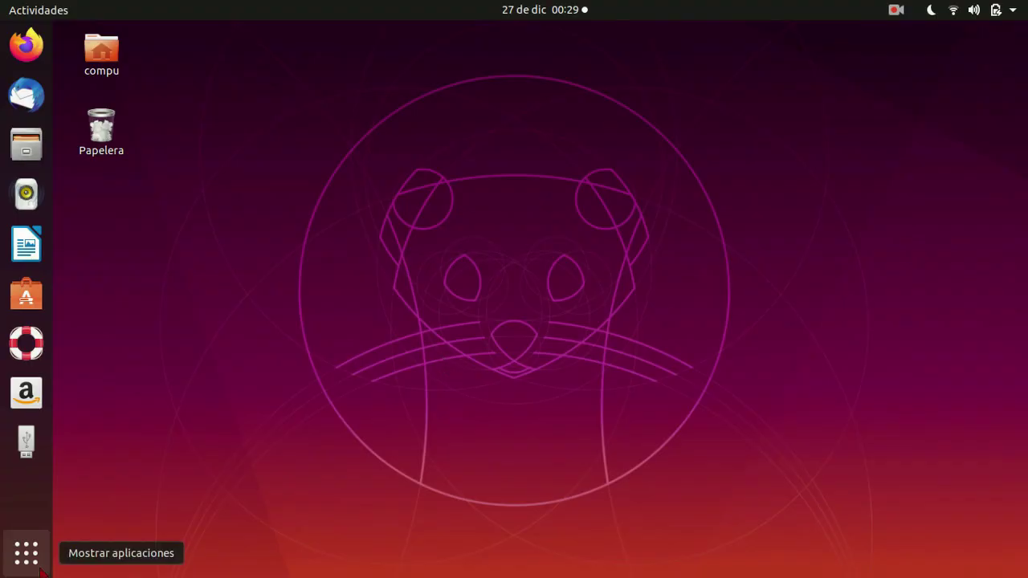
Step: Find Retoques by searching the applications for "twe" and open its Extensiones page
click(26, 553)
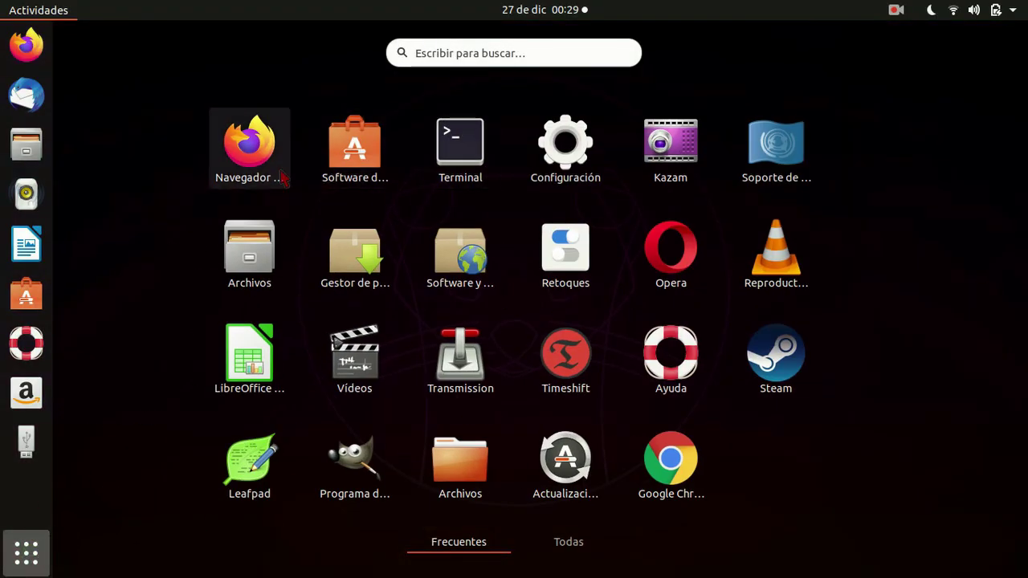
click(493, 50)
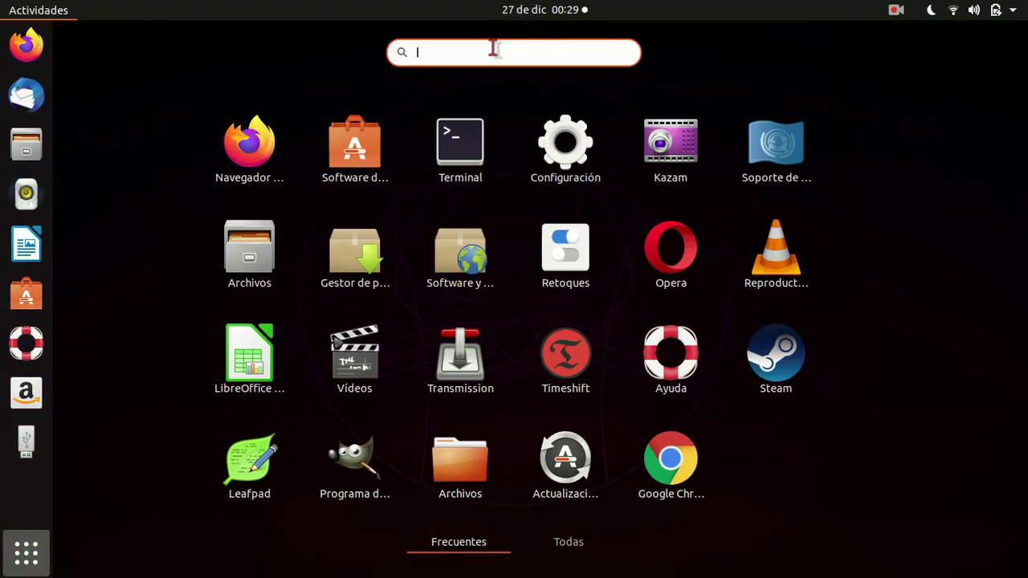
text(twe)
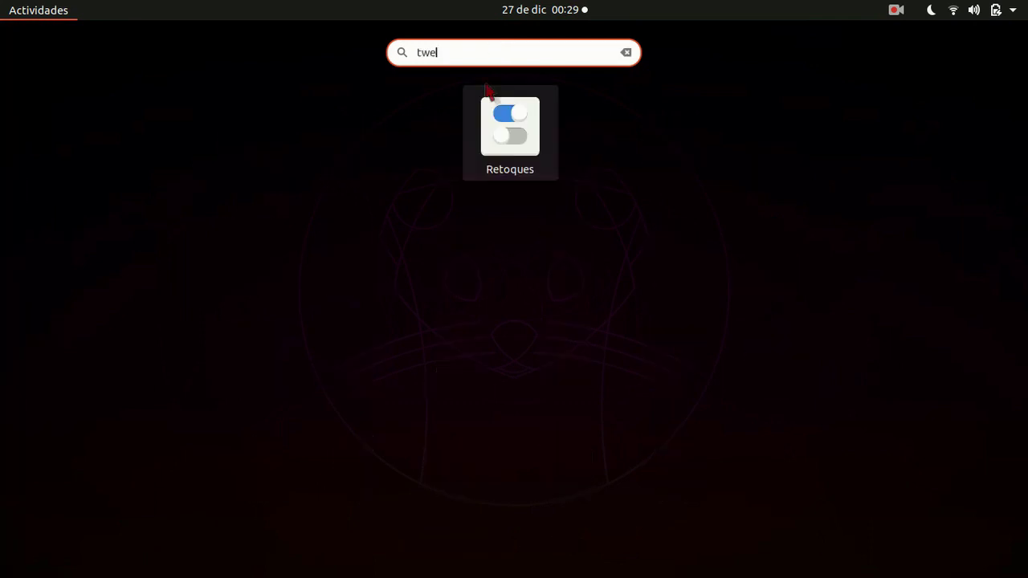
click(499, 129)
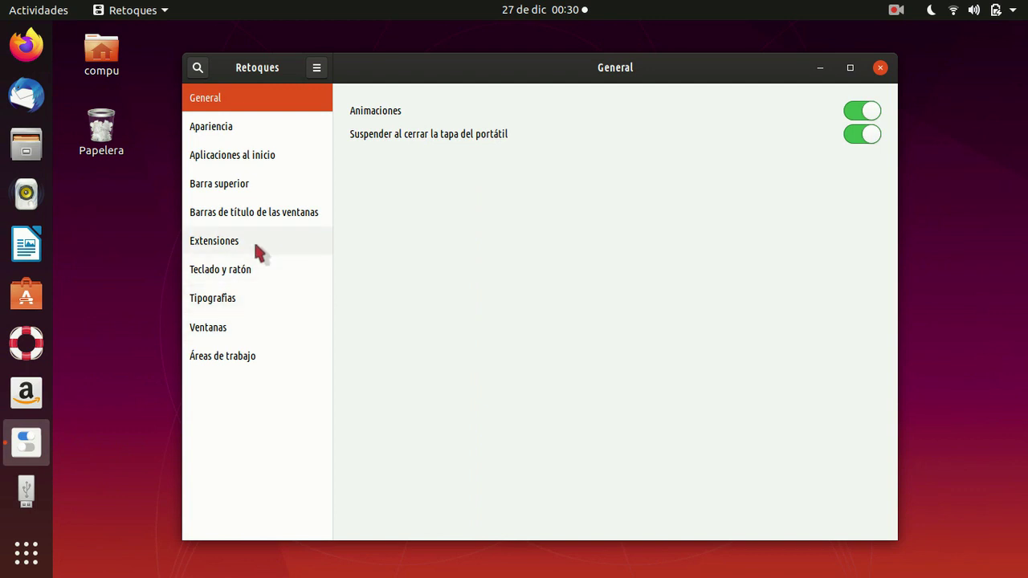
click(254, 245)
Step: Enable the Auto move windows and Desktop icons extensions
click(846, 233)
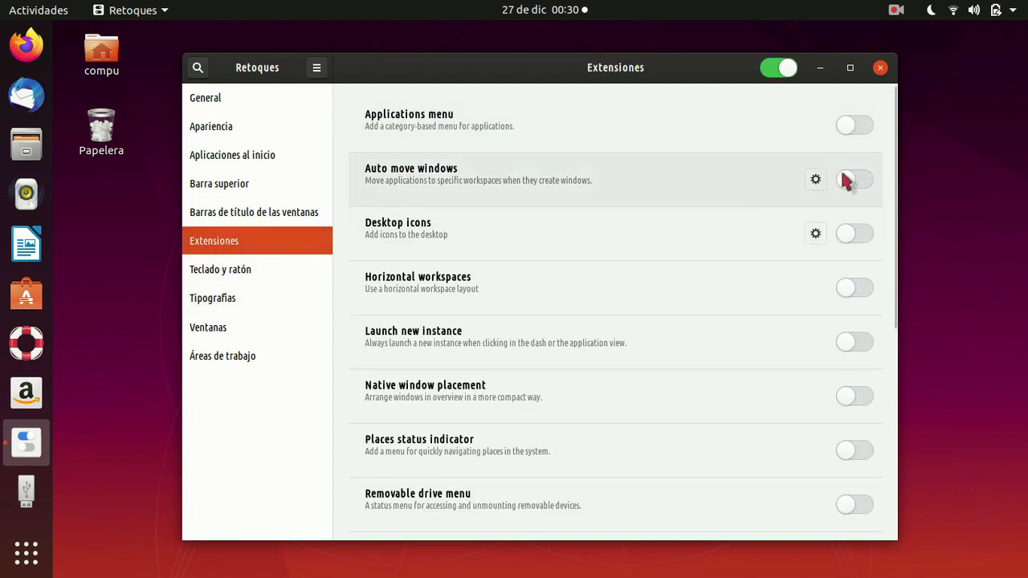
click(846, 180)
click(860, 233)
scroll(690, 275, down, 1)
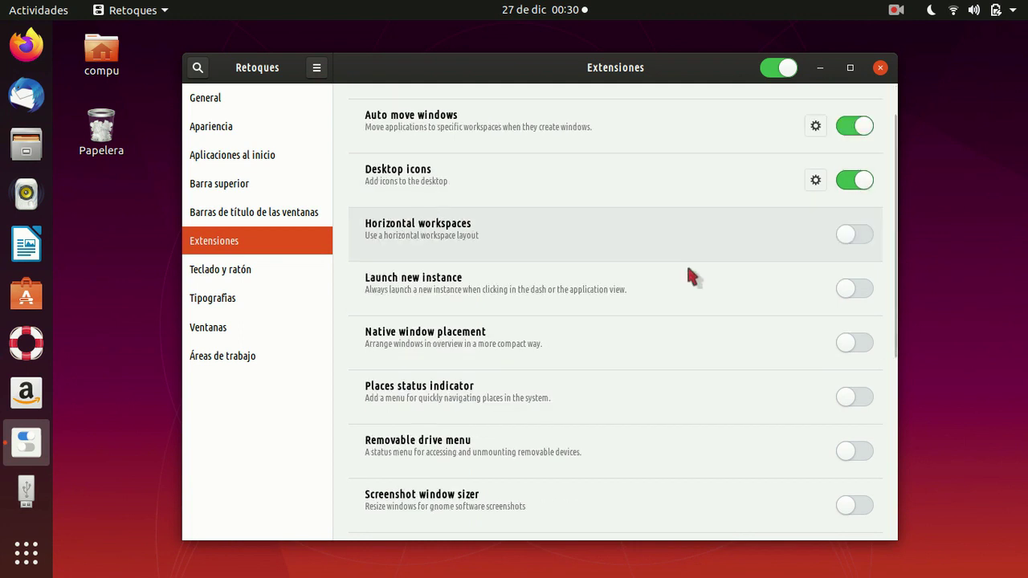
Step: Switch the Horizontal workspaces extension on and back off, and enable Screenshot window sizer
click(860, 234)
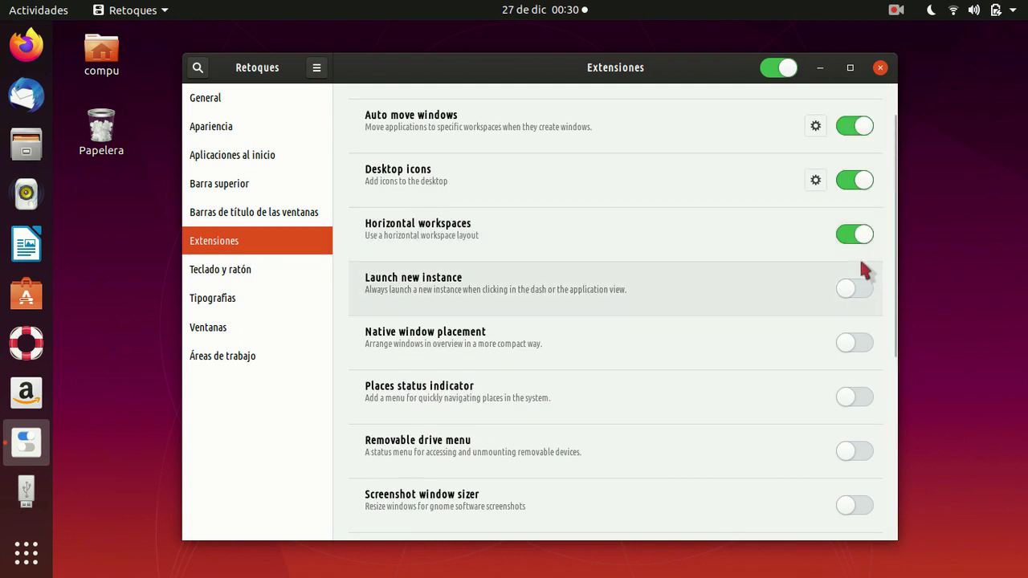
click(866, 231)
scroll(612, 275, down, 1)
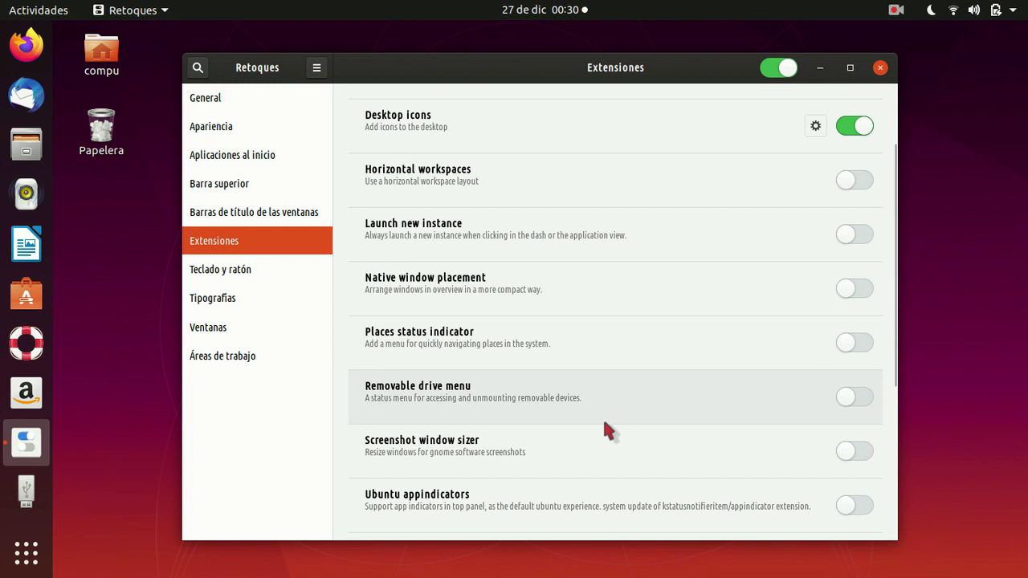
click(848, 449)
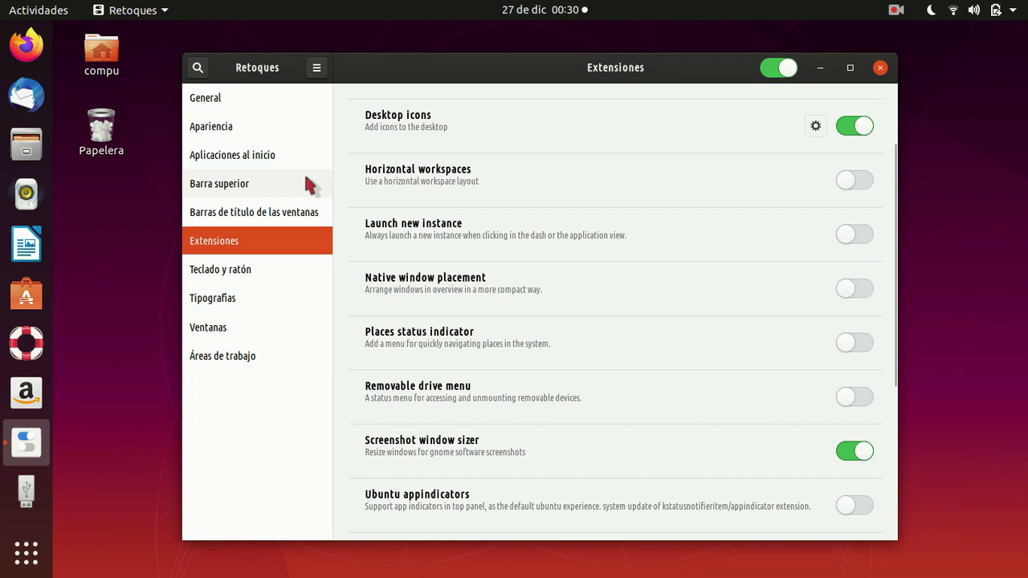
Step: Show the battery percentage and the day of the week in the top bar, and close Retoques
click(305, 184)
click(869, 134)
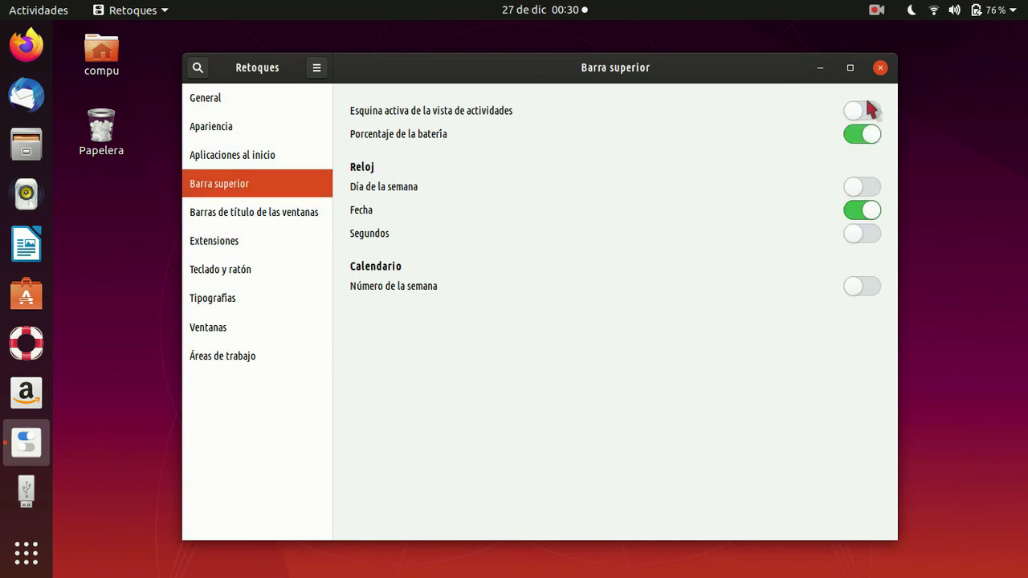
click(869, 191)
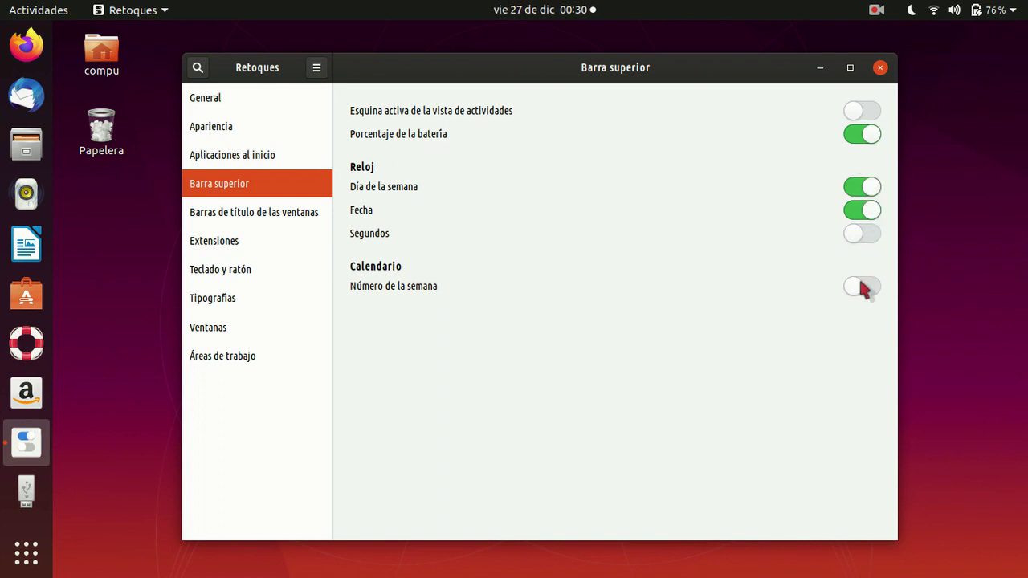
click(880, 67)
Step: Open Firefox and search Google for "gnome shell integration"
click(27, 44)
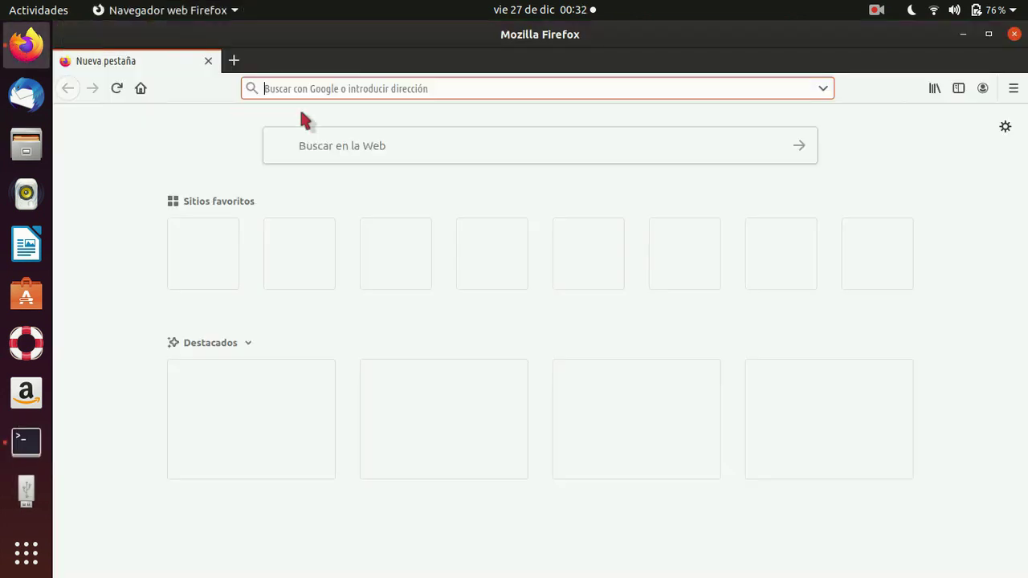
text(gnome)
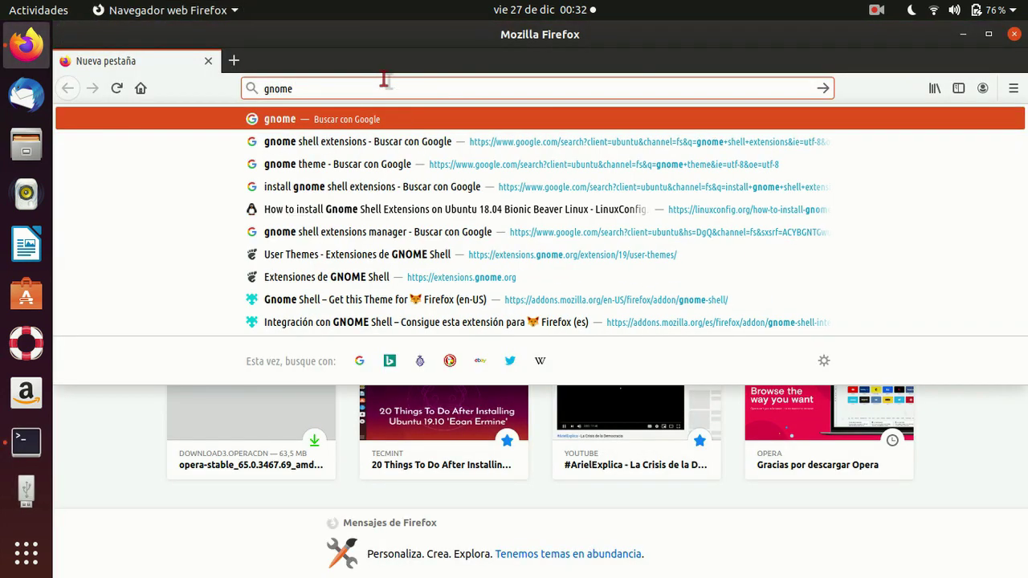
text( shell in)
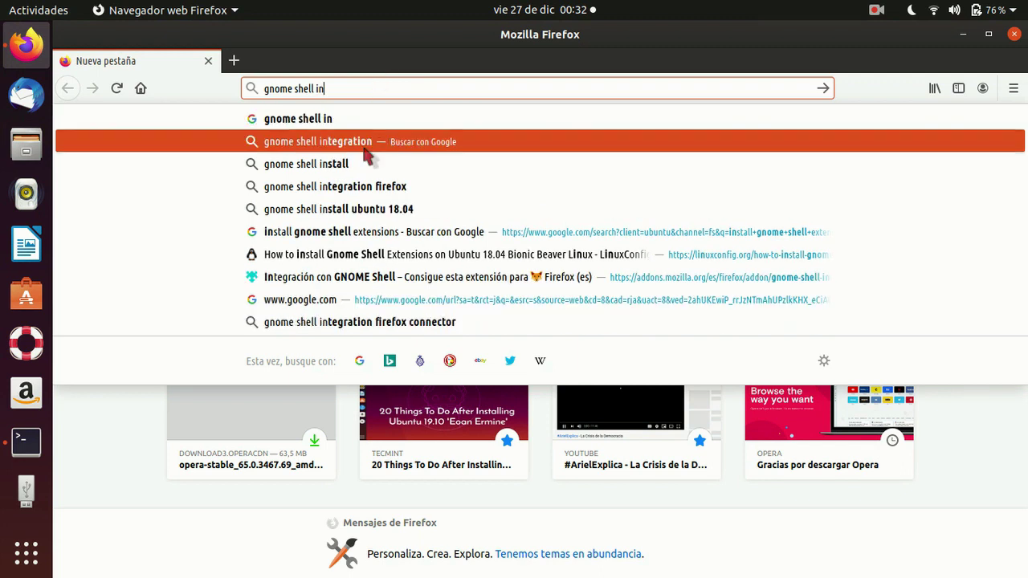
click(362, 142)
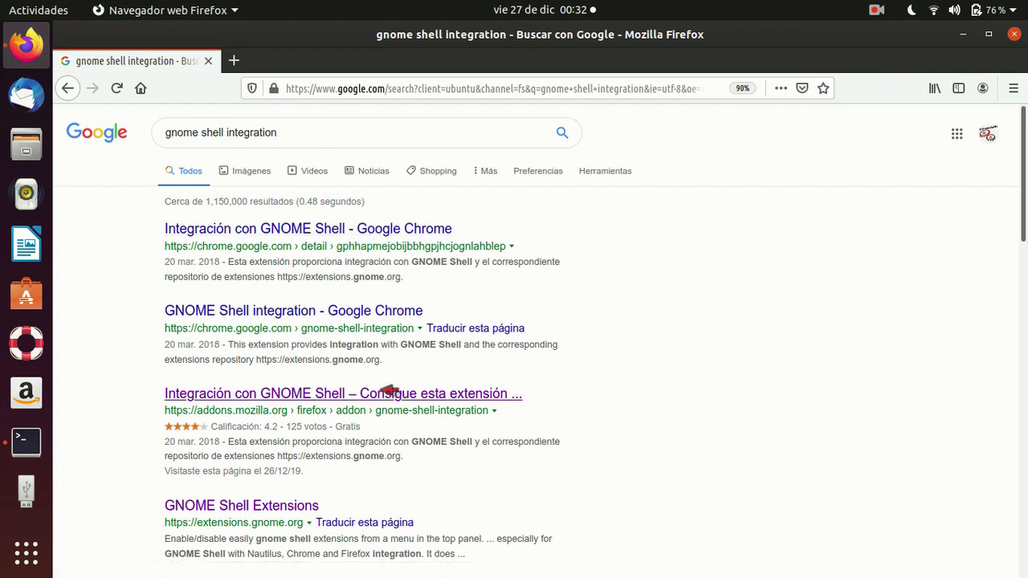
Step: Refine the search to "gnome shell integration mozilla" and open the extension's Firefox add-ons page
click(337, 134)
text(mozilla)
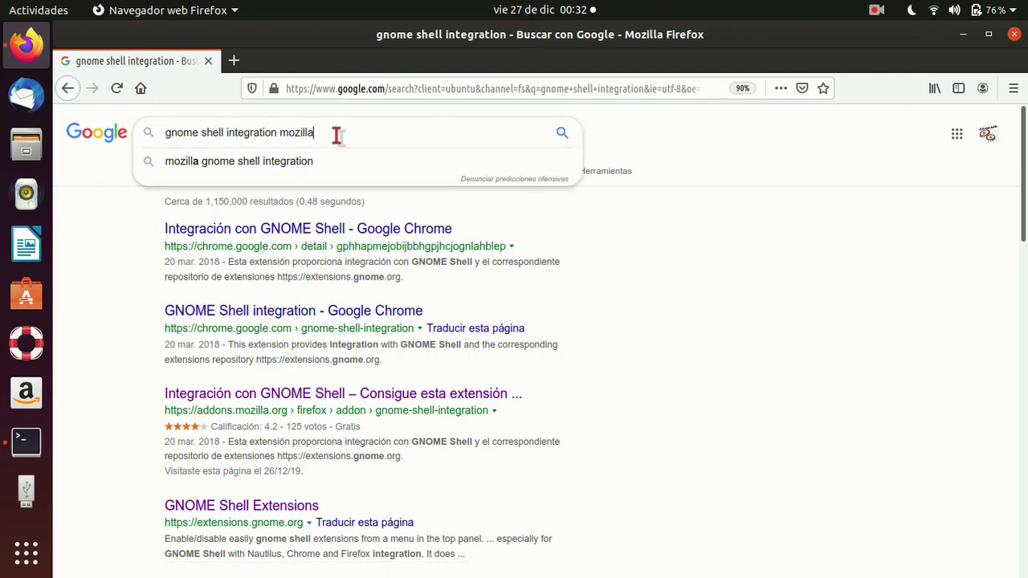
key(Return)
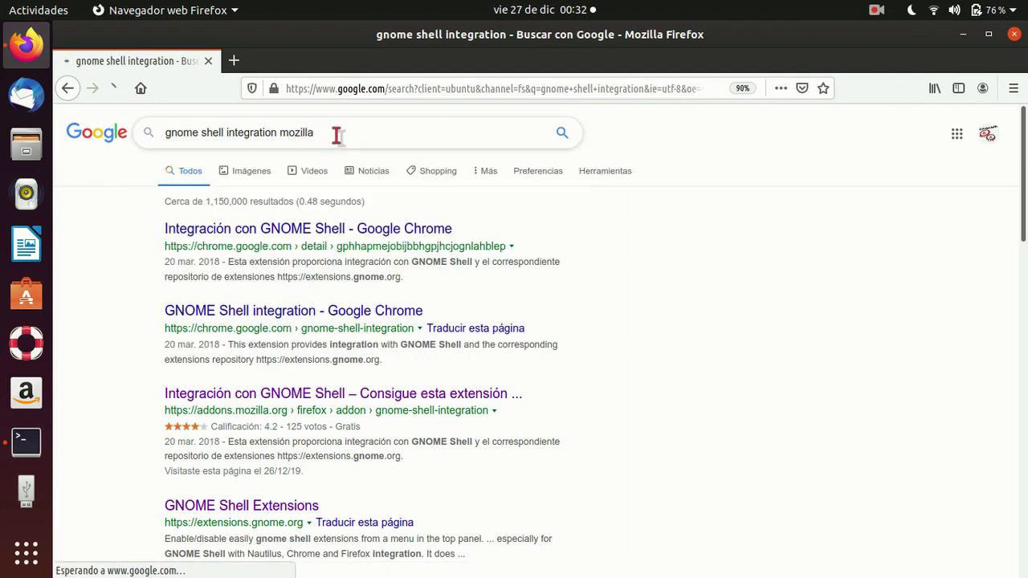
click(384, 260)
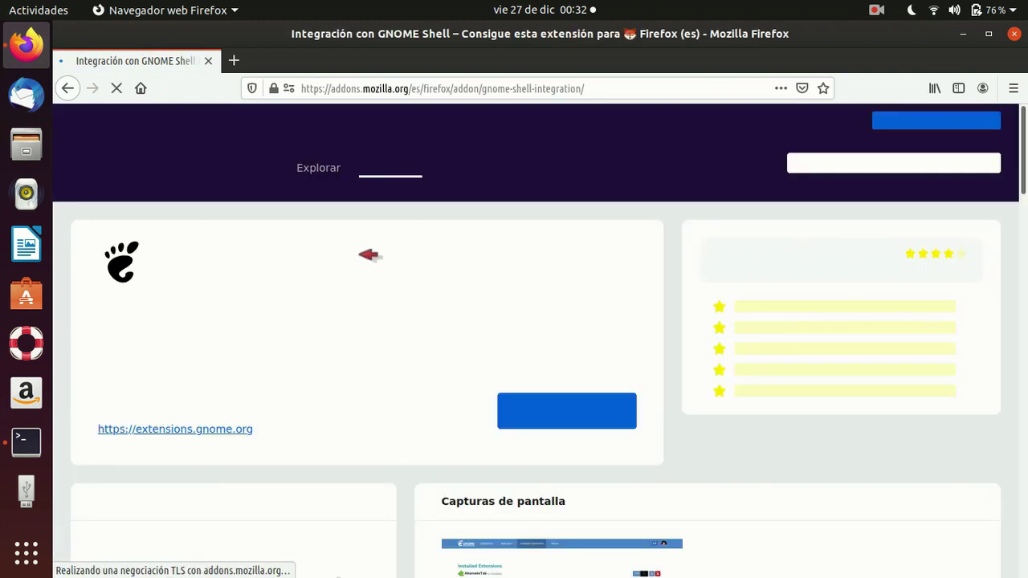
Step: Add the Integración con GNOME Shell extension to Firefox and allow it to run in private windows
scroll(559, 317, down, 2)
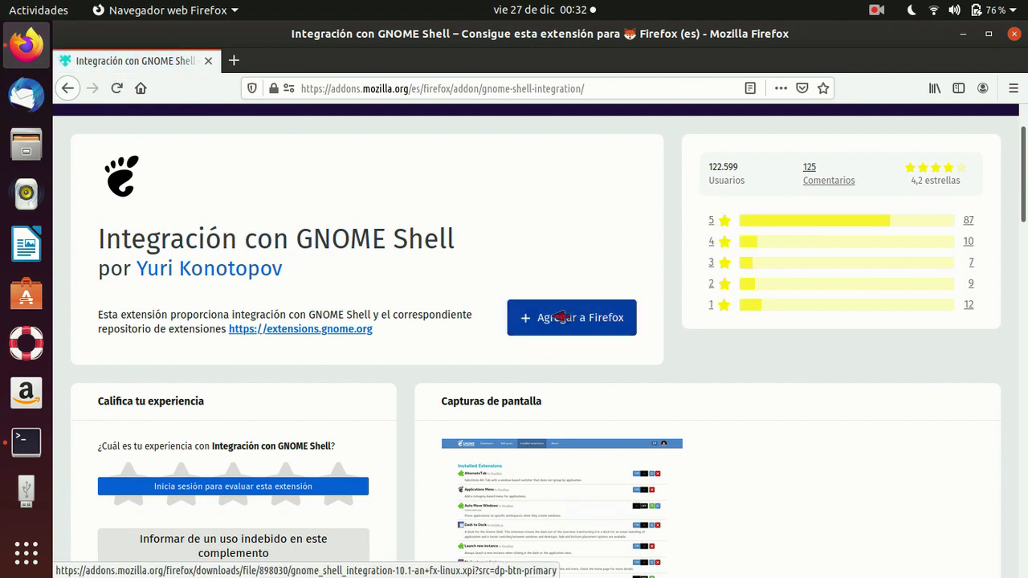
click(560, 318)
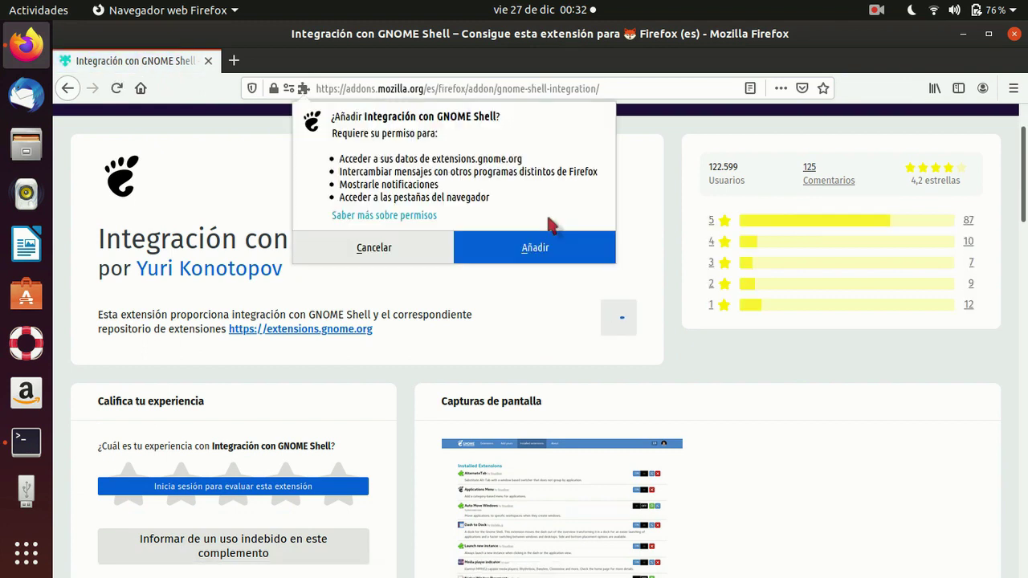
click(533, 245)
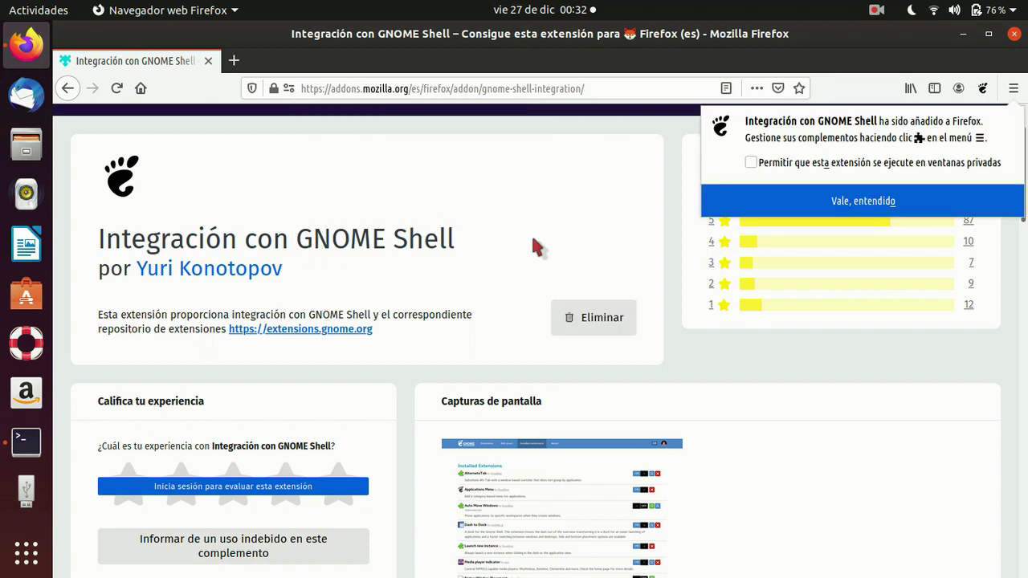
click(817, 165)
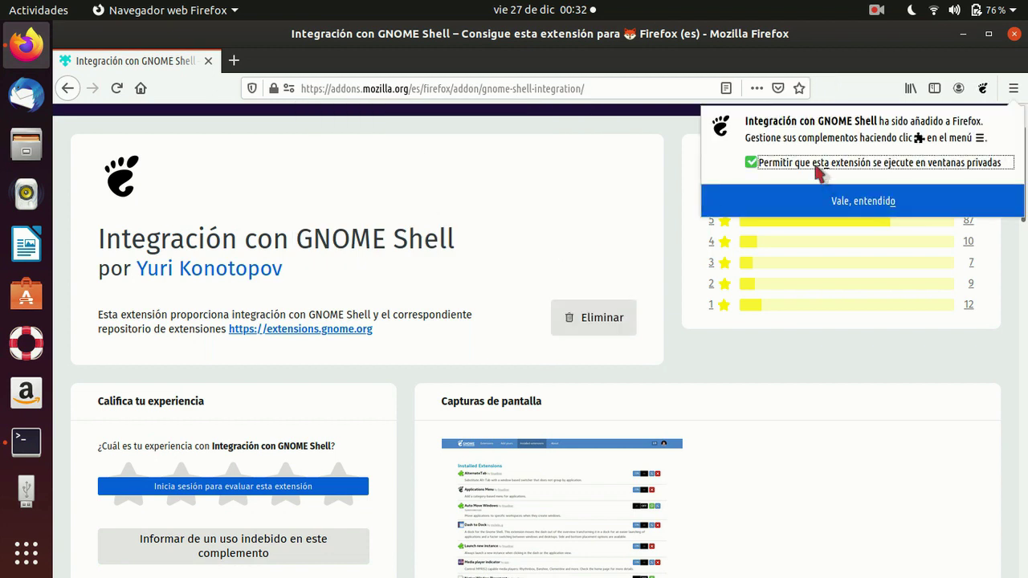
click(832, 200)
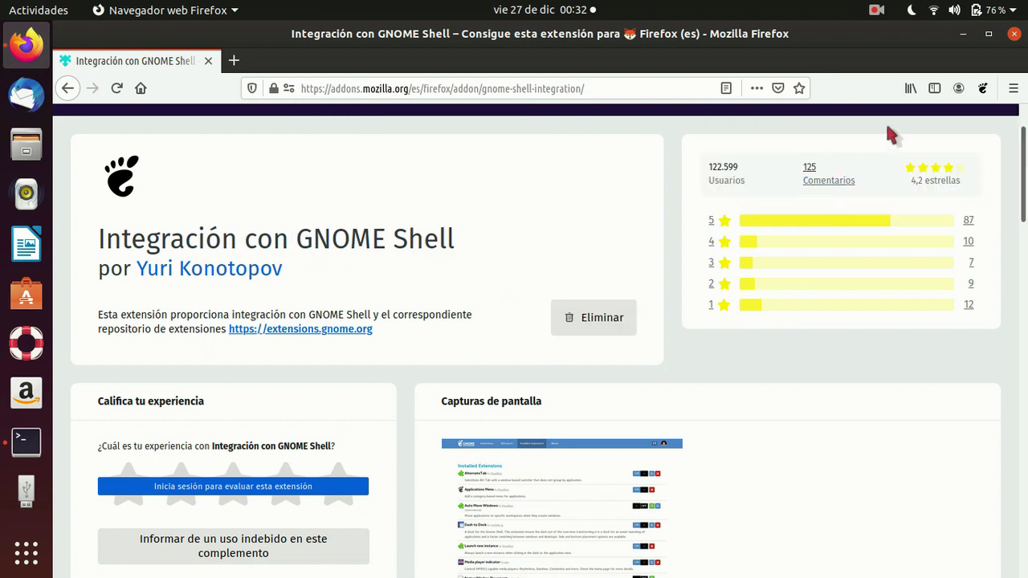
Step: Open the GNOME Shell extensions website through the added Firefox extension
click(983, 89)
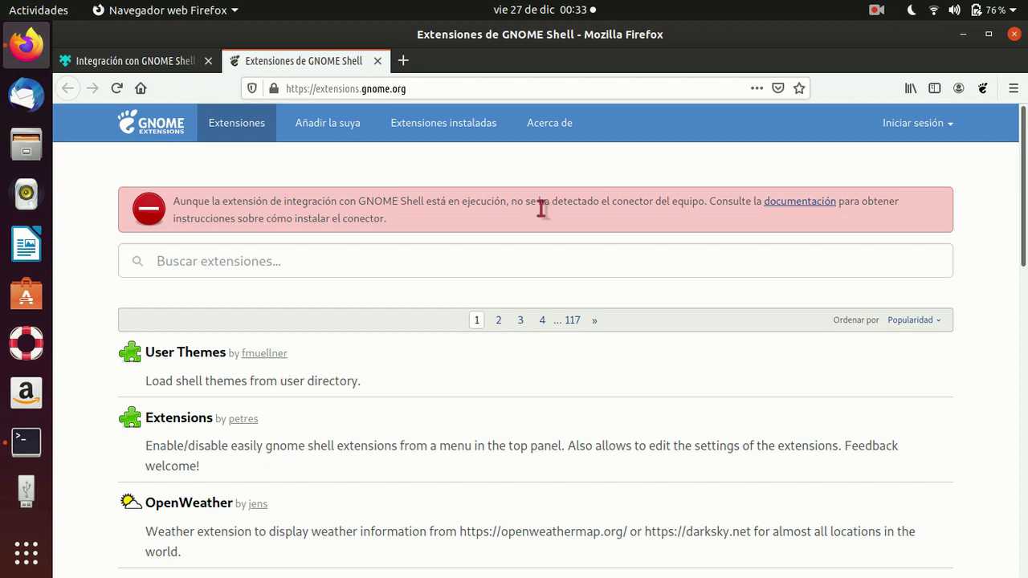
click(876, 9)
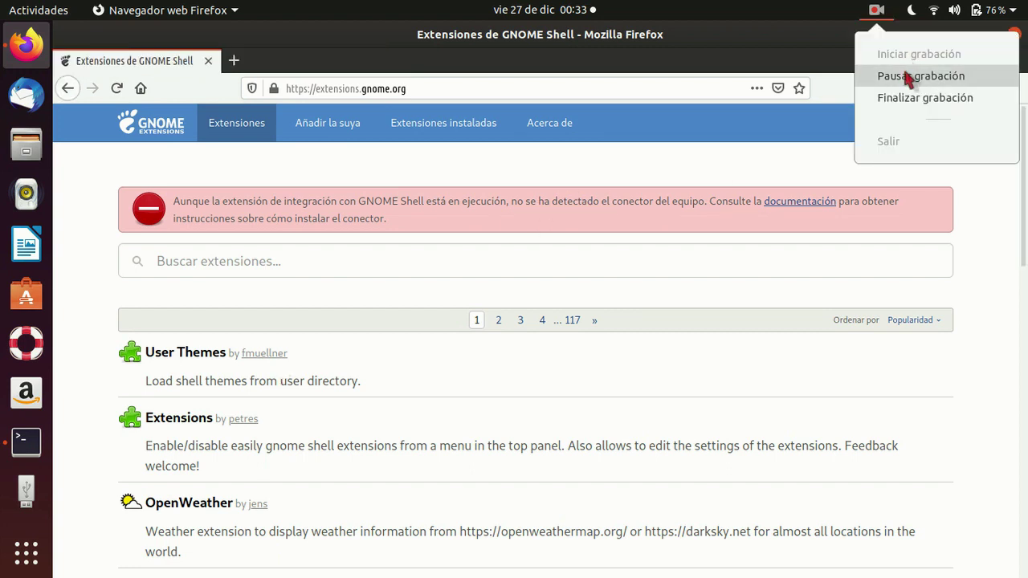
click(906, 76)
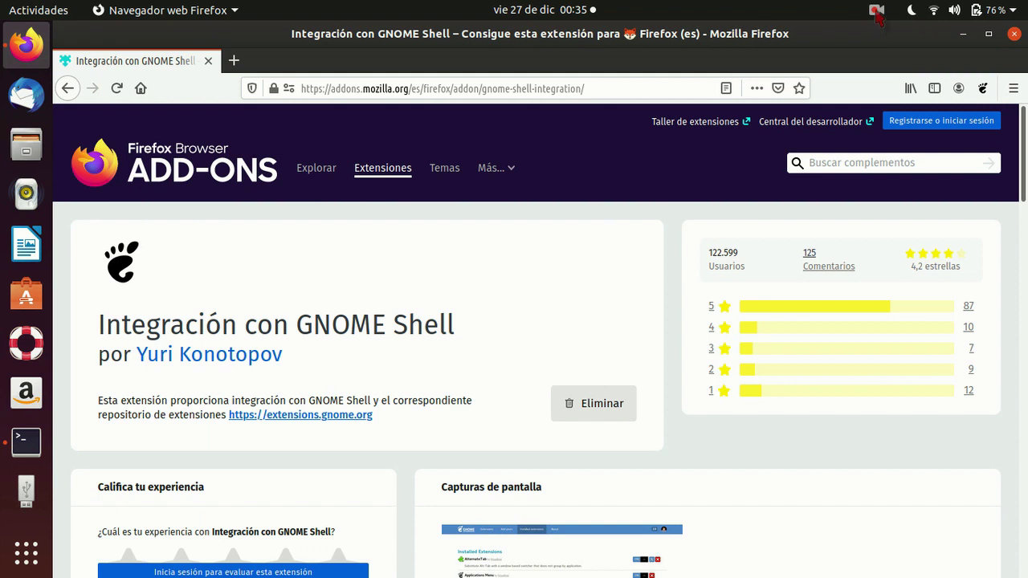
Step: Install the chrome-gnome-shell package with sudo apt install in the terminal, authenticating with the account password
key(super+h)
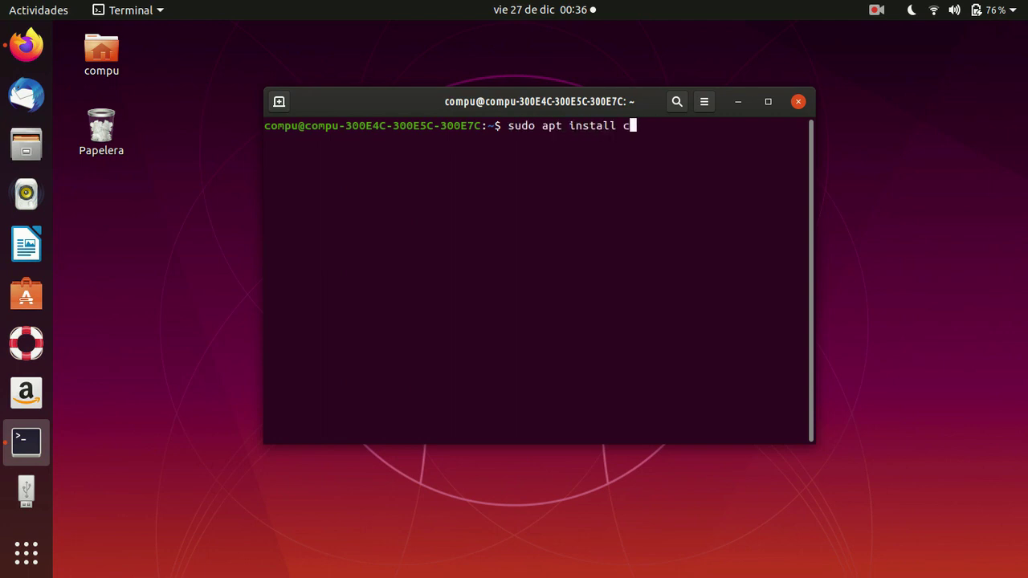
key(Tab)
key(Tab)
key(Tab)
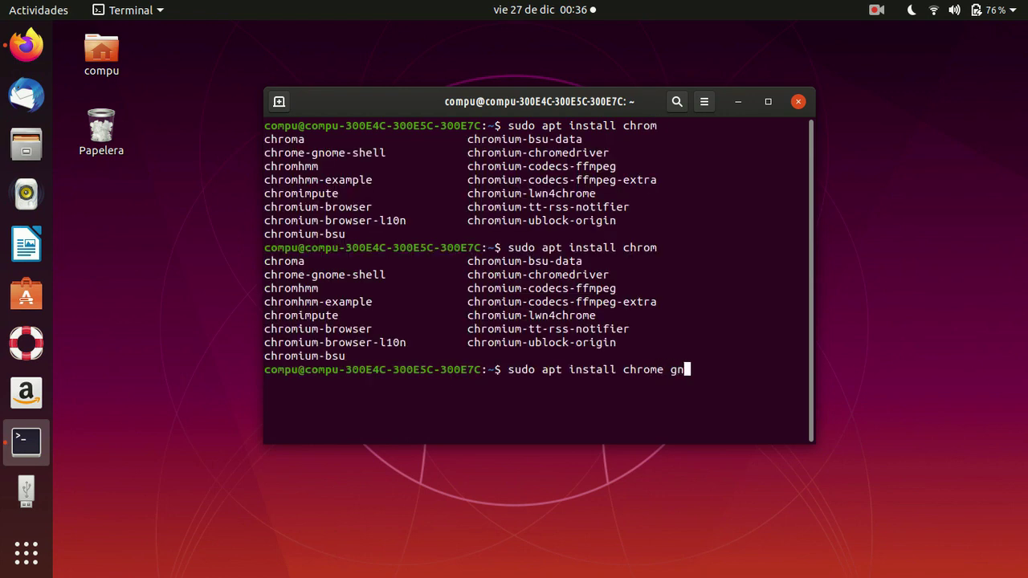
text(e-gn)
key(Tab)
key(Return)
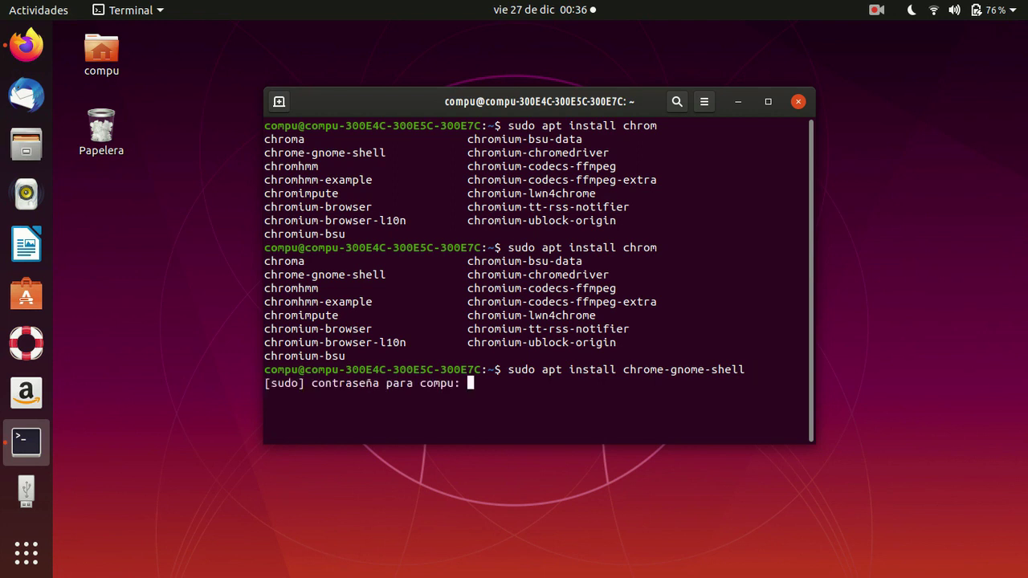
key(Return)
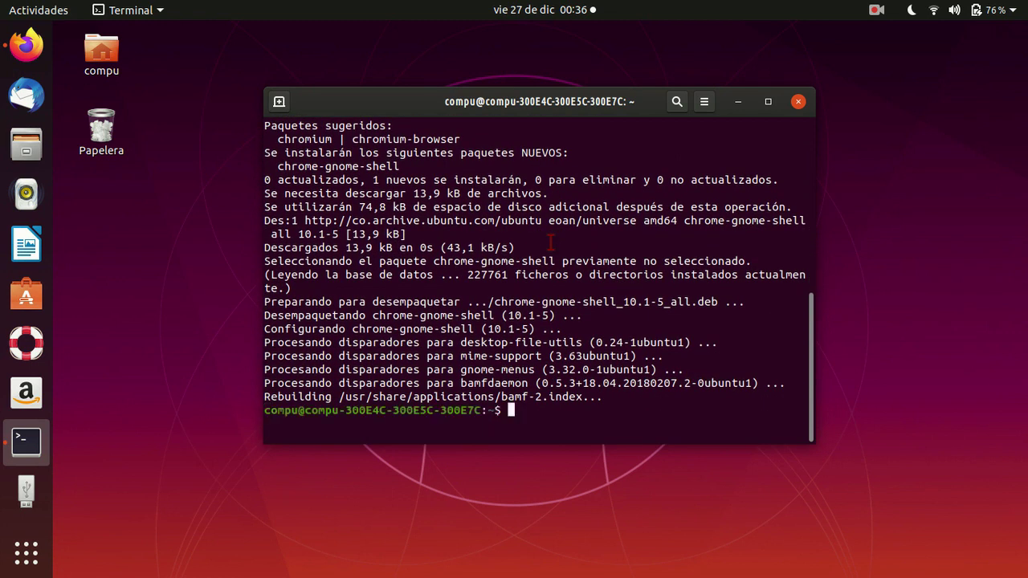
Step: Switch back to Firefox and open extensions.gnome.org in a new tab through the GNOME Shell integration add-on
click(797, 101)
click(27, 45)
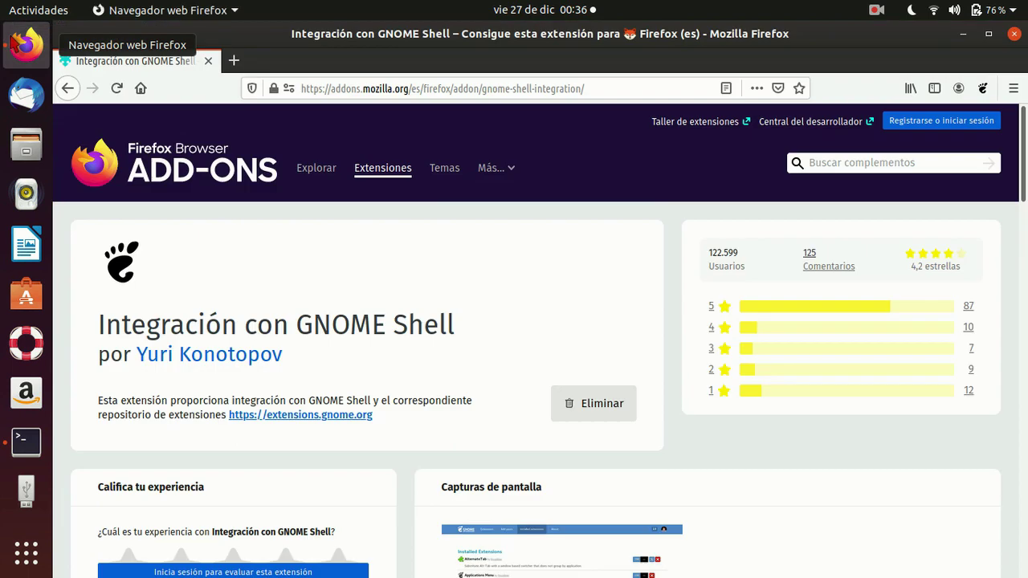
scroll(443, 233, down, 2)
click(981, 89)
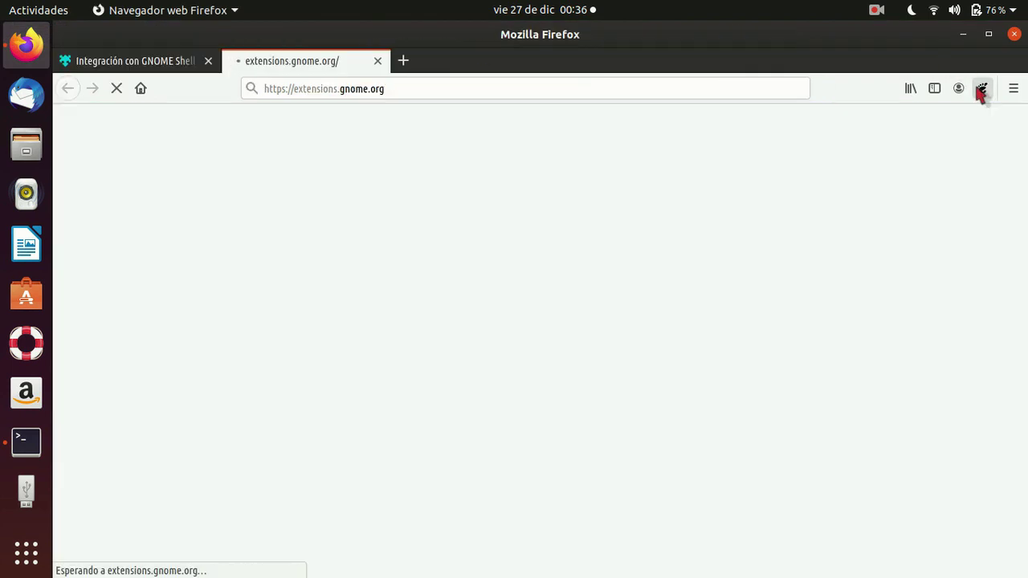
scroll(433, 215, down, 2)
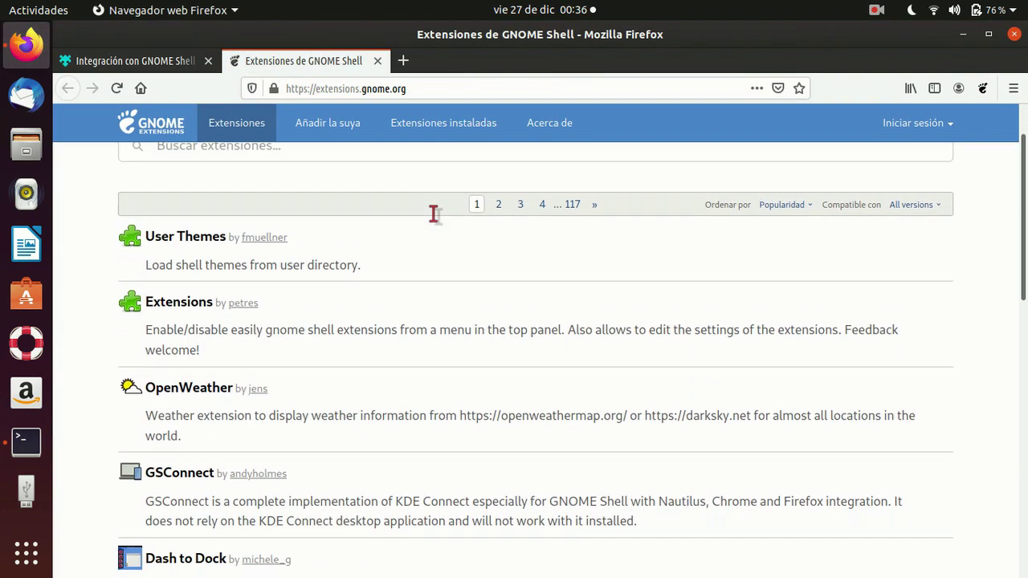
Step: Review the Dash to Dock extension page and return to browse the list of GNOME Shell extensions
scroll(191, 382, down, 5)
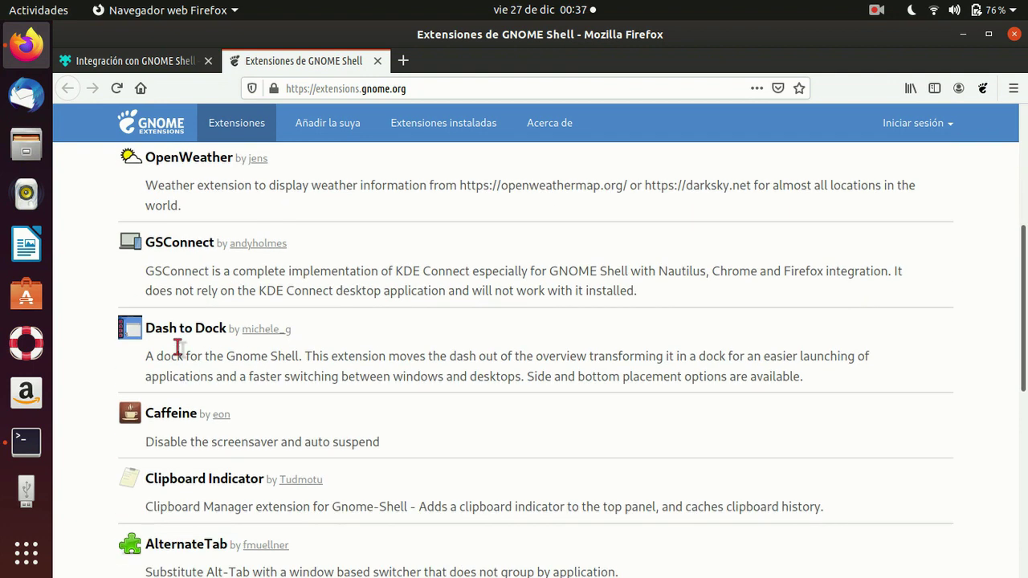
click(179, 332)
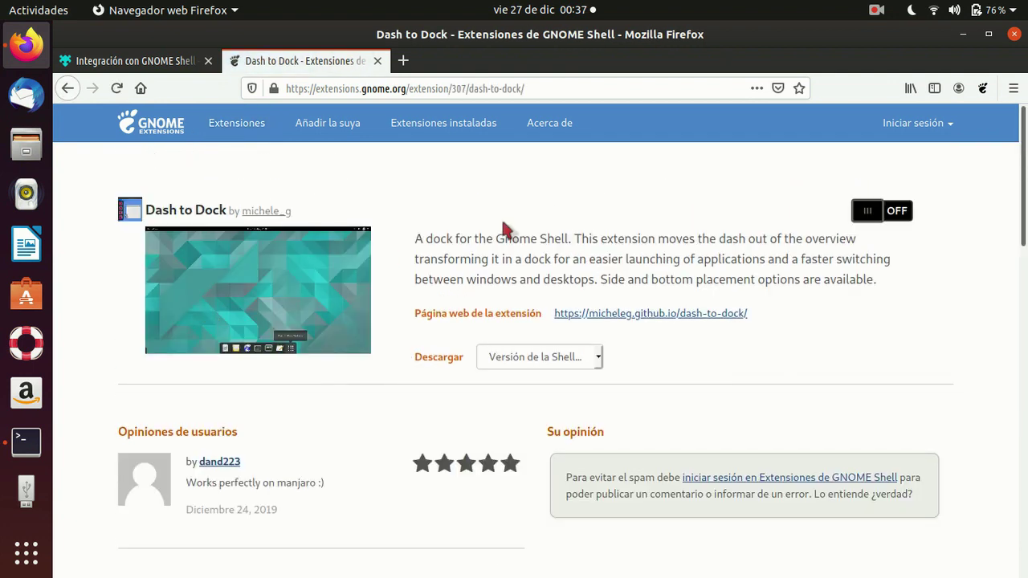
scroll(506, 229, down, 3)
click(68, 88)
scroll(273, 297, down, 2)
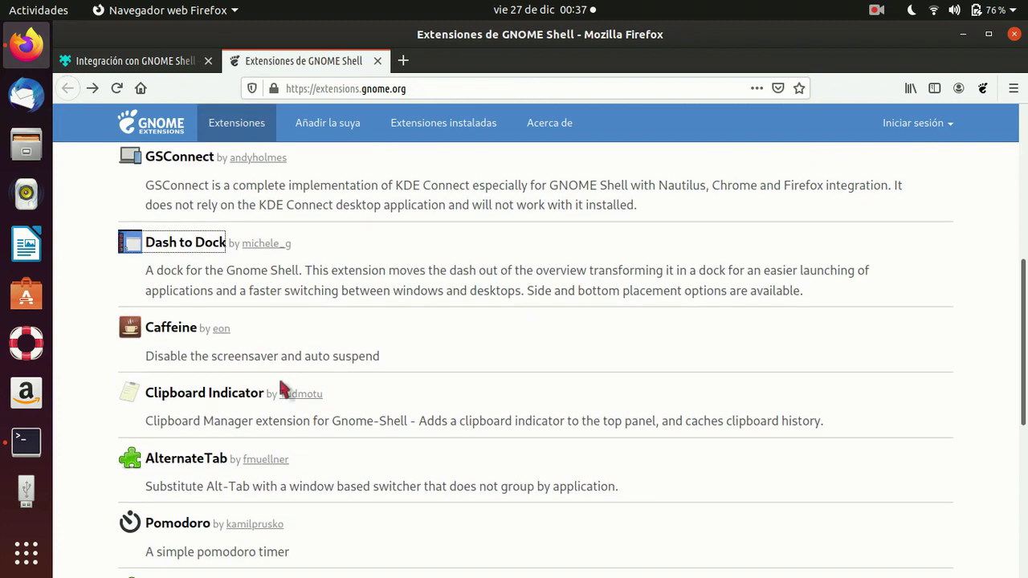
scroll(283, 389, down, 4)
scroll(390, 321, up, 10)
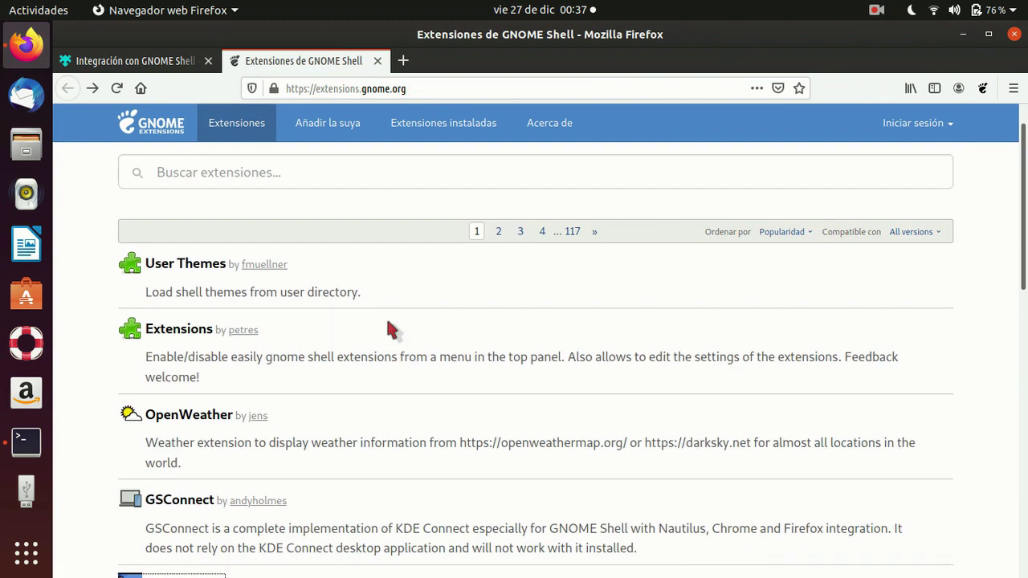
Step: Install the Extensions add-on from its page on the GNOME site and return to the extension list
click(163, 416)
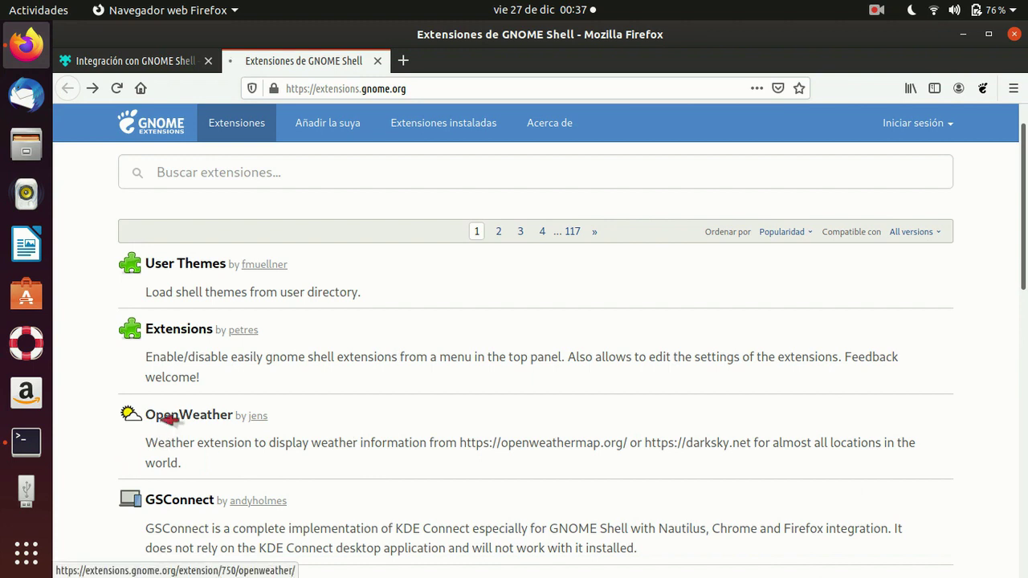
key(alt+Left)
click(179, 328)
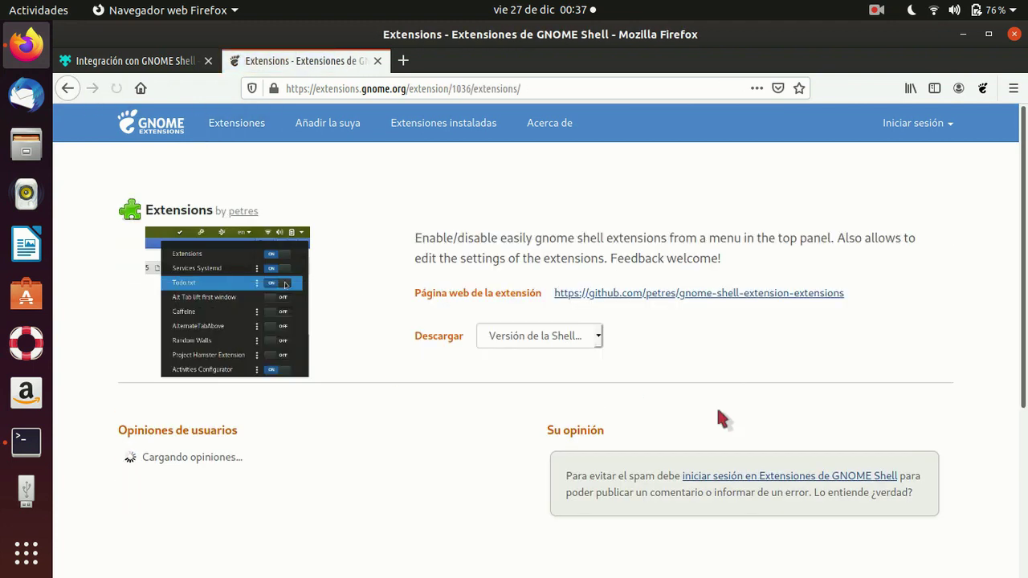
click(888, 210)
click(678, 332)
key(alt+Left)
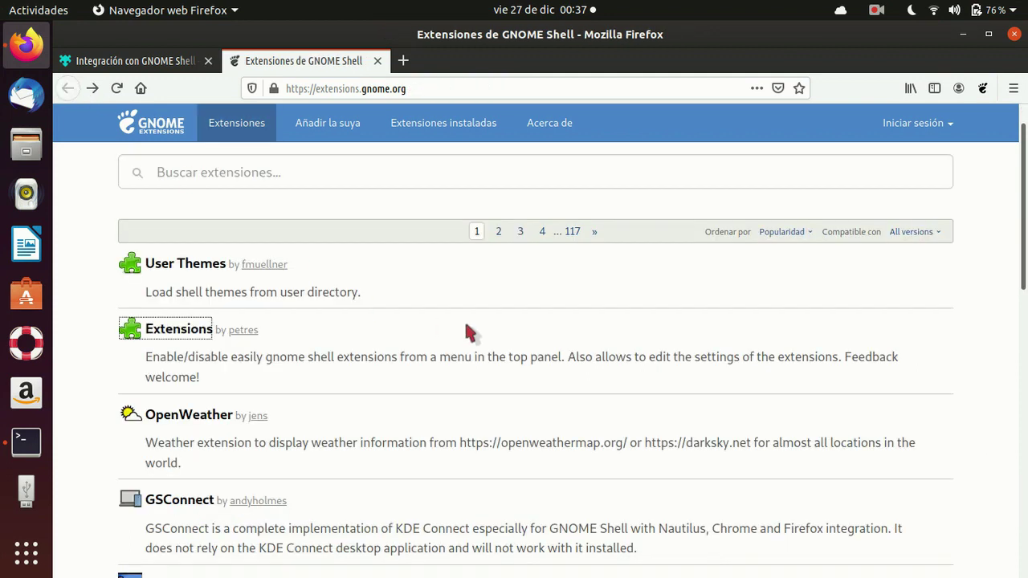
Step: Open the OpenWeather extension's page and install the extension, switching it on
click(205, 411)
click(891, 211)
click(669, 325)
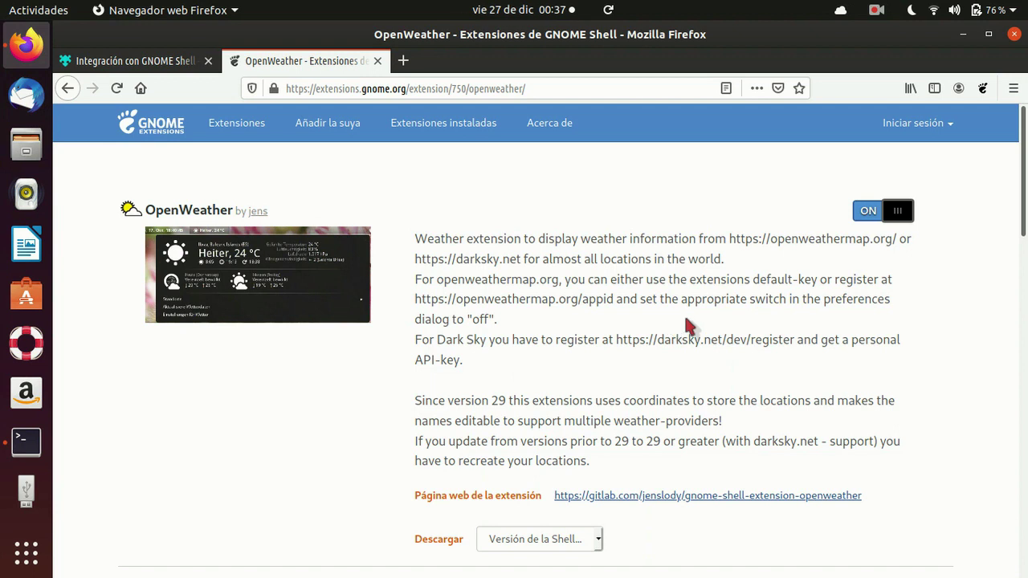
Step: Add Bogotá, Distrito Capital, Colombia as a location in OpenWeather's preferences by searching for "bogota", keeping the default data provider
click(618, 18)
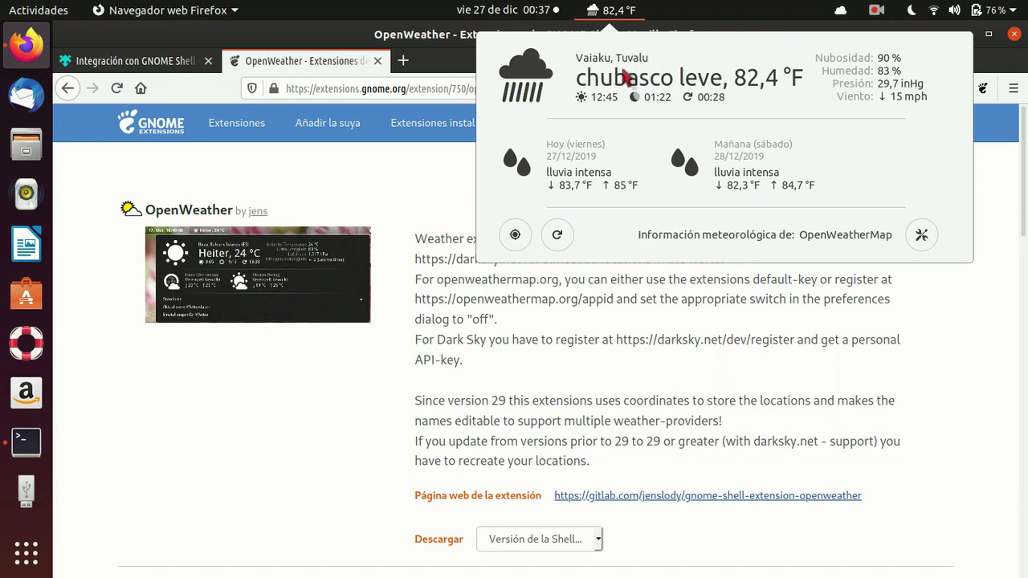
click(516, 245)
click(515, 234)
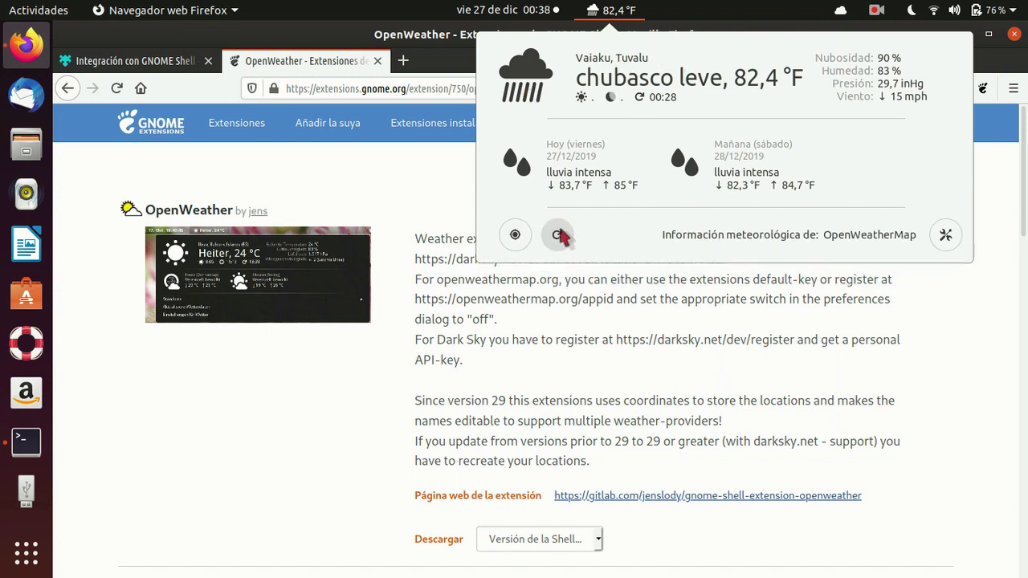
click(944, 233)
click(328, 481)
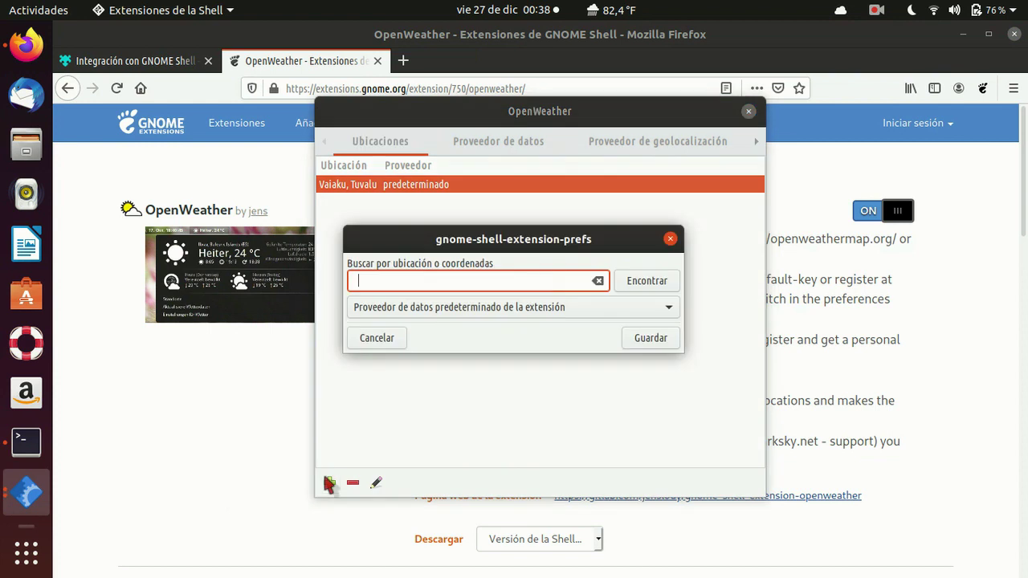
text(bogott)
key(BackSpace)
text(a)
click(646, 280)
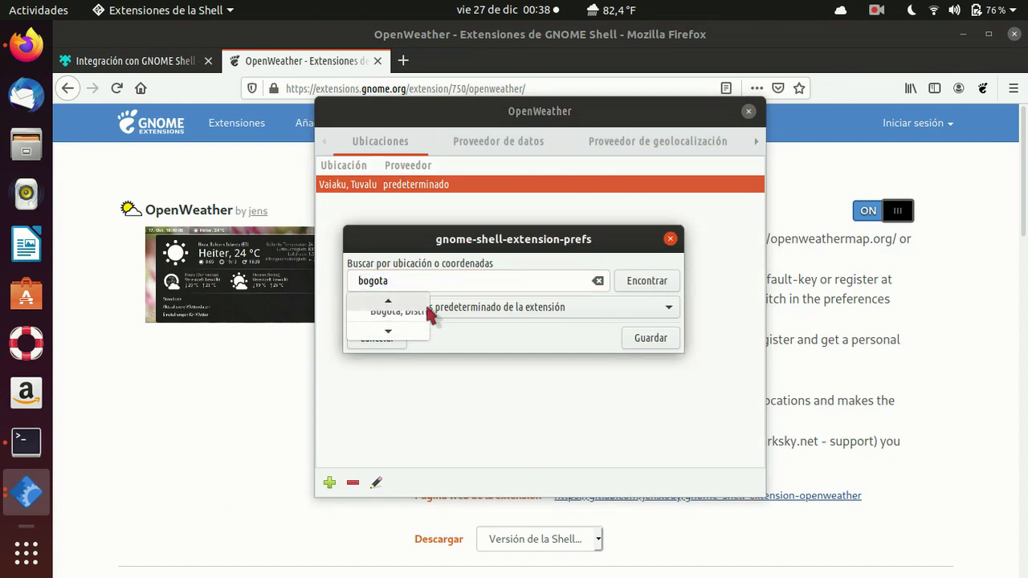
click(401, 320)
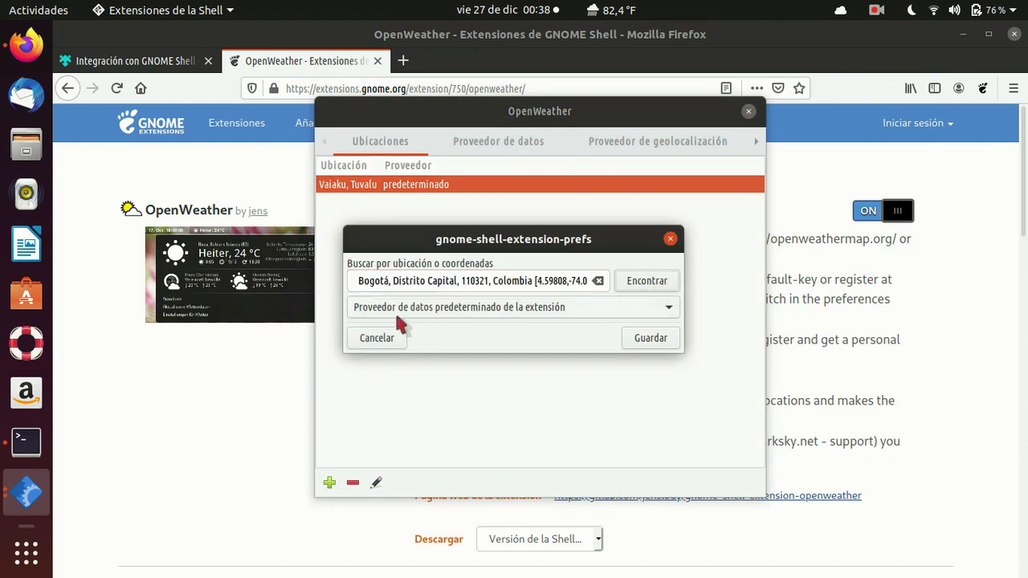
click(649, 339)
Step: Remove the Vaiaku, Tuvalu location from OpenWeather and close its preferences
click(352, 481)
click(541, 325)
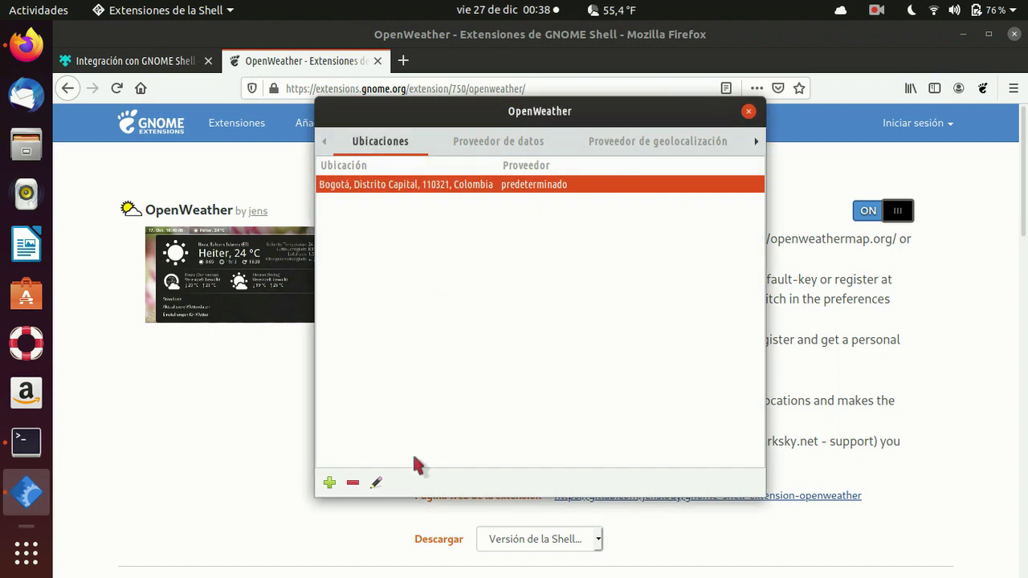
click(748, 111)
Step: Check the Bogotá forecast and review OpenWeather's location, data provider and geolocation provider preferences
click(618, 10)
click(951, 234)
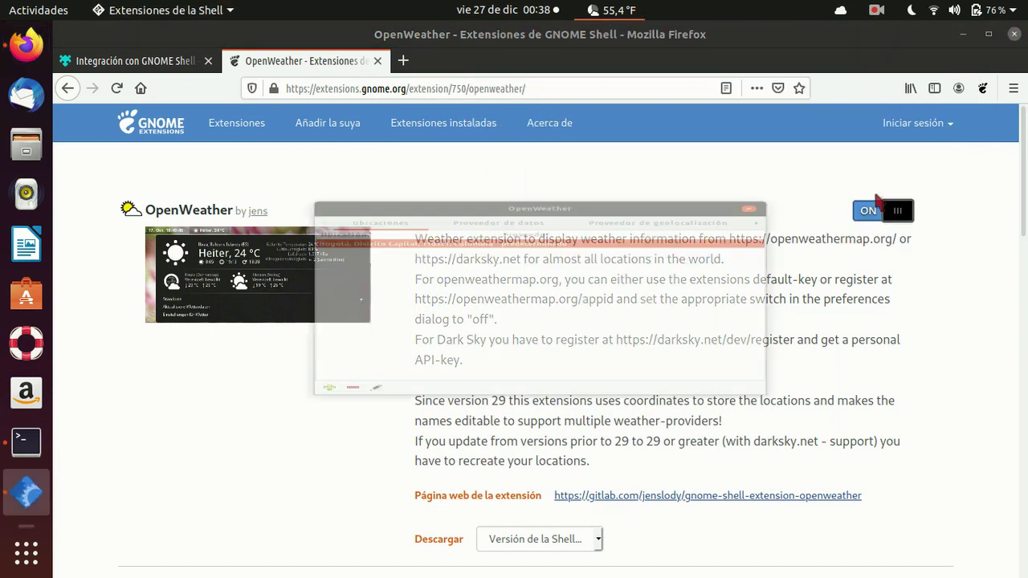
click(755, 140)
click(598, 9)
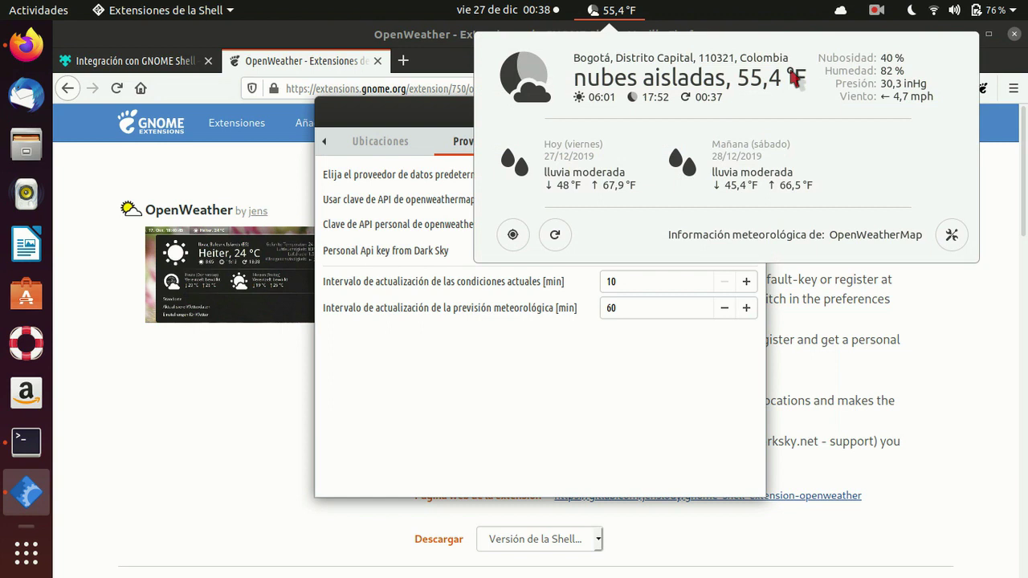
click(952, 234)
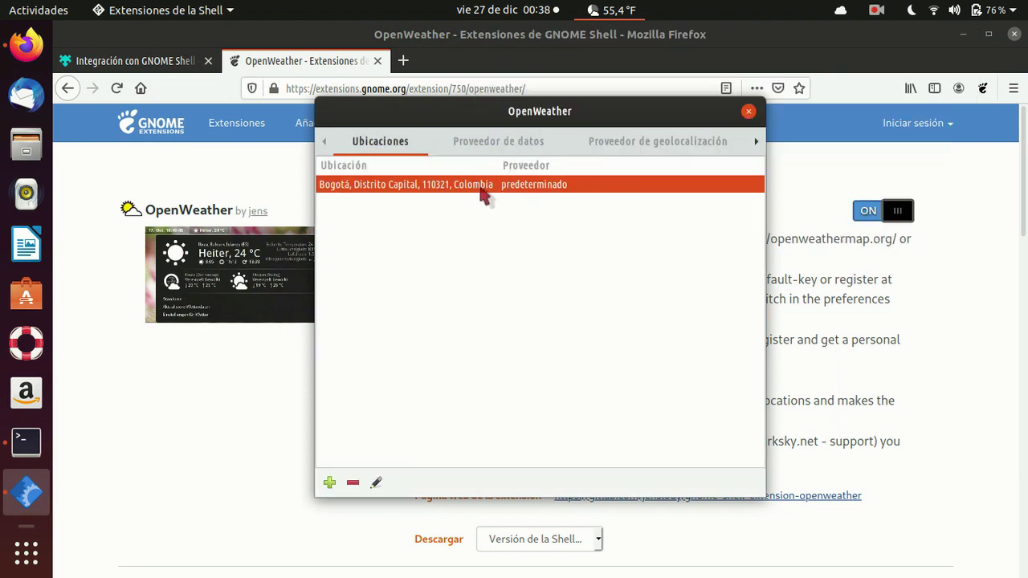
click(376, 482)
click(434, 358)
click(576, 141)
click(607, 148)
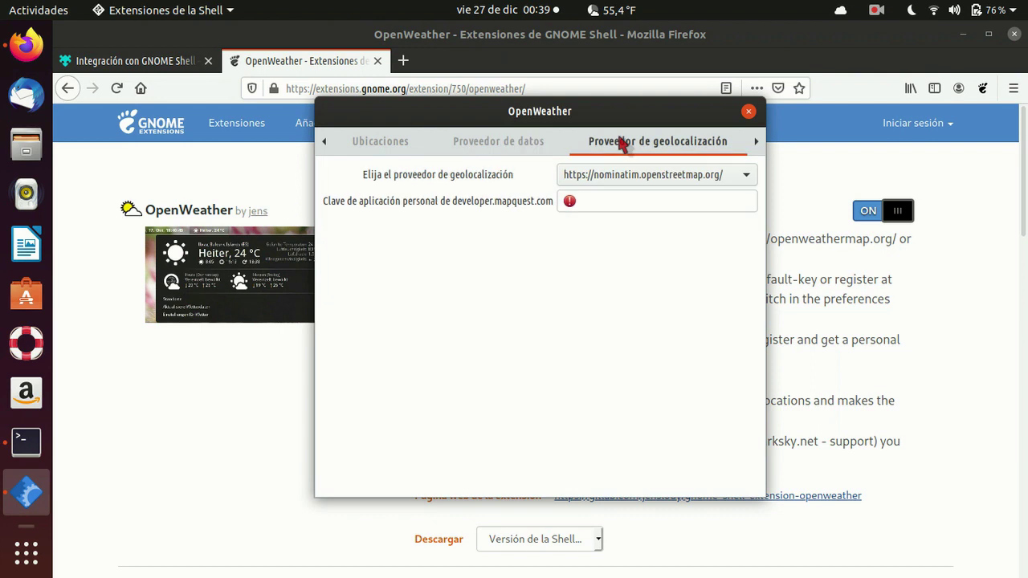
Step: Set OpenWeather's units to °C, km/h and bar, close the preferences and check the weather panel
click(755, 141)
click(501, 173)
click(480, 155)
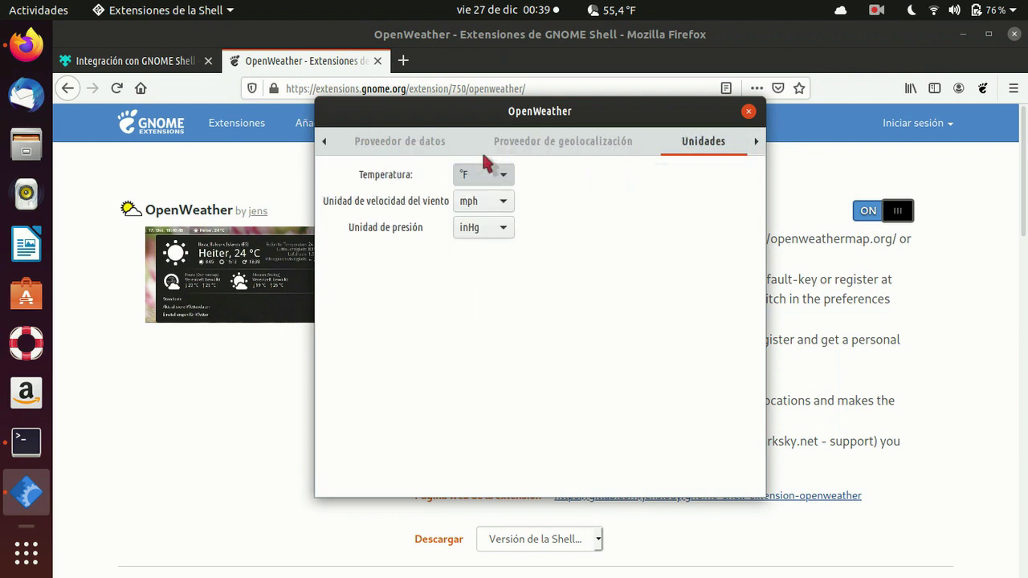
click(504, 202)
click(482, 179)
click(502, 228)
click(500, 248)
click(749, 111)
click(614, 10)
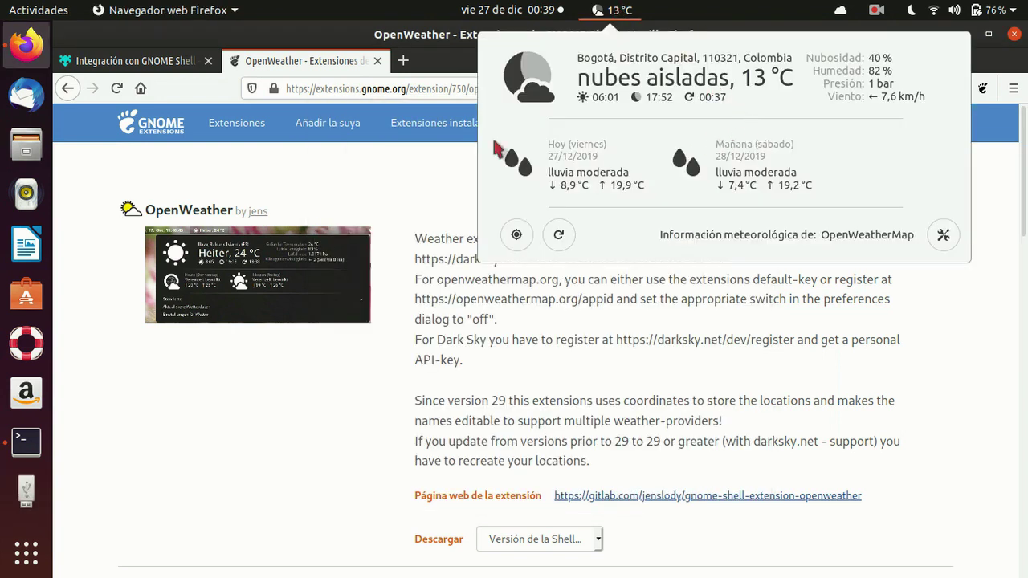
click(375, 188)
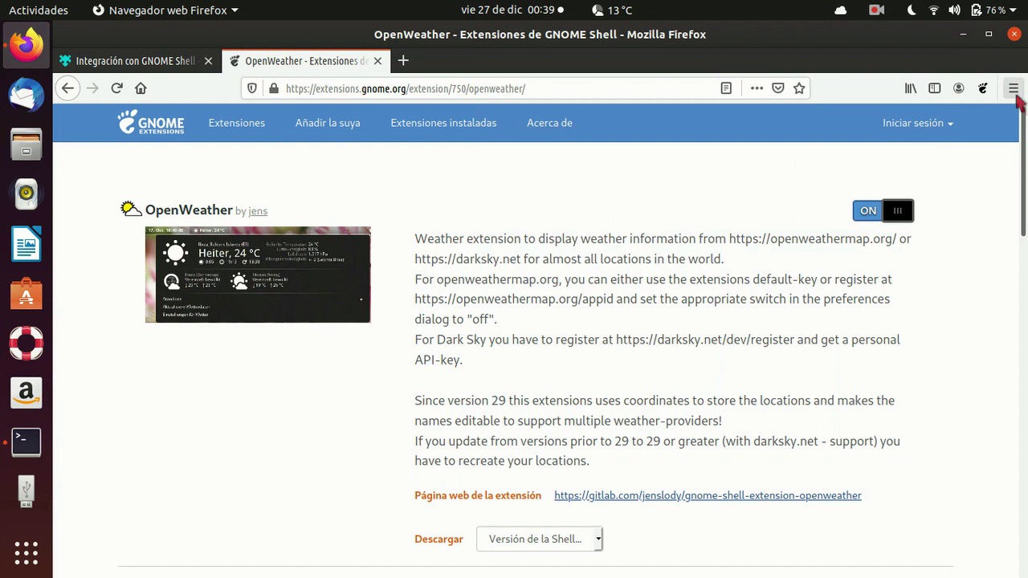
Step: Run sudo ubuntu-drivers autoinstall in the terminal to install any additional drivers
click(26, 440)
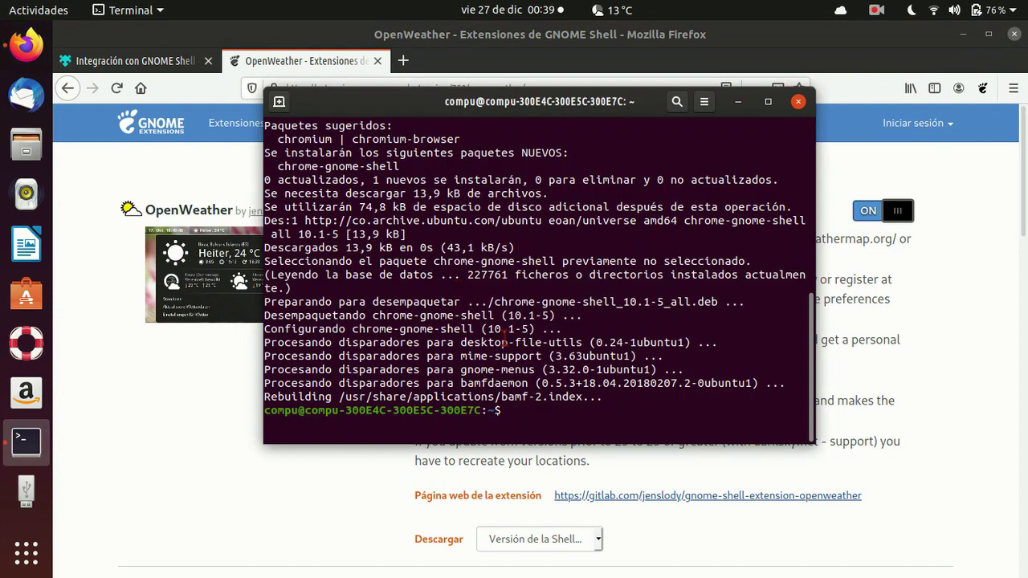
text(sudo apt)
text(ubuntu)
text( driver)
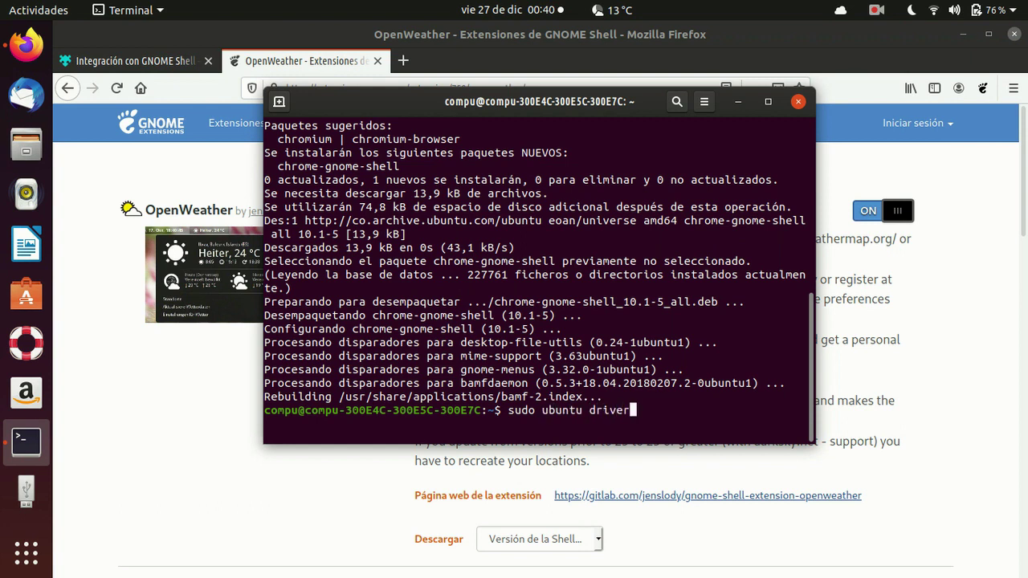
key(BackSpace)
key(BackSpace)
key(BackSpace)
key(BackSpace)
key(BackSpace)
key(BackSpace)
key(BackSpace)
text(-drivers autoinstall)
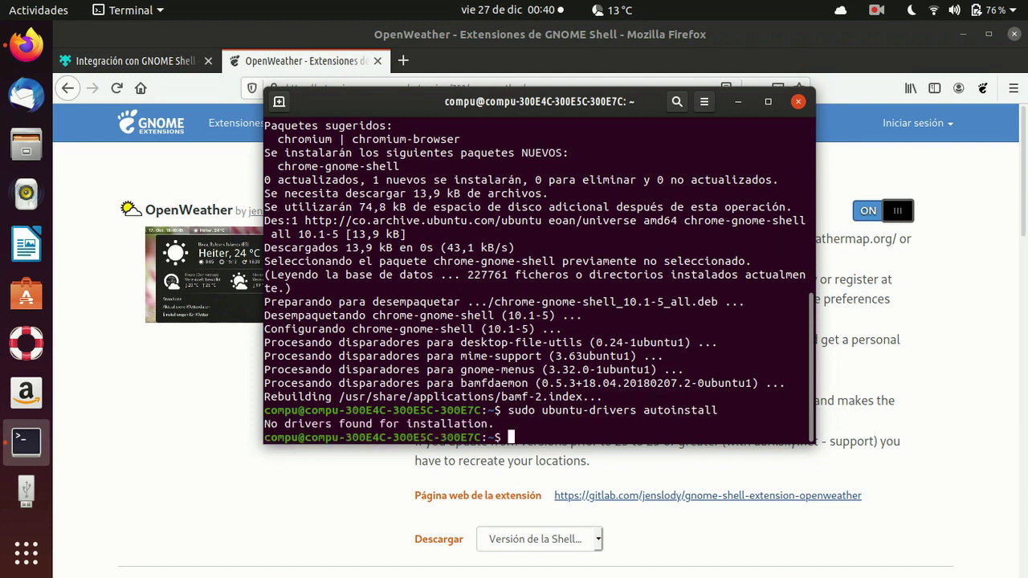
Step: Install rar, unrar, zip, unzip, p7zip, p7zip-full and p7zip-rar with sudo apt-get install, confirming the installation
text(sudo apt-get install rar)
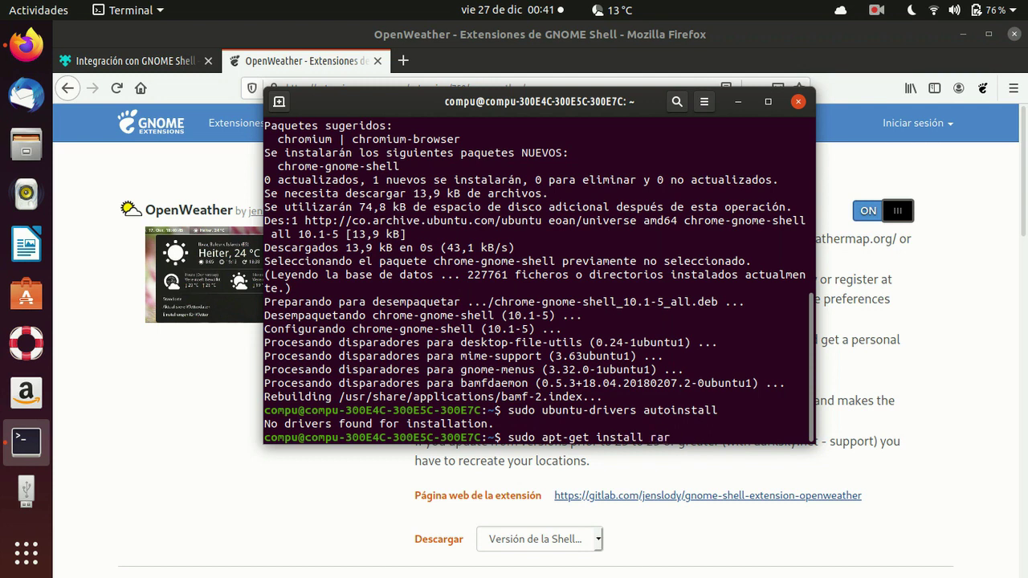
text(  unrar zip unzip p7zip)
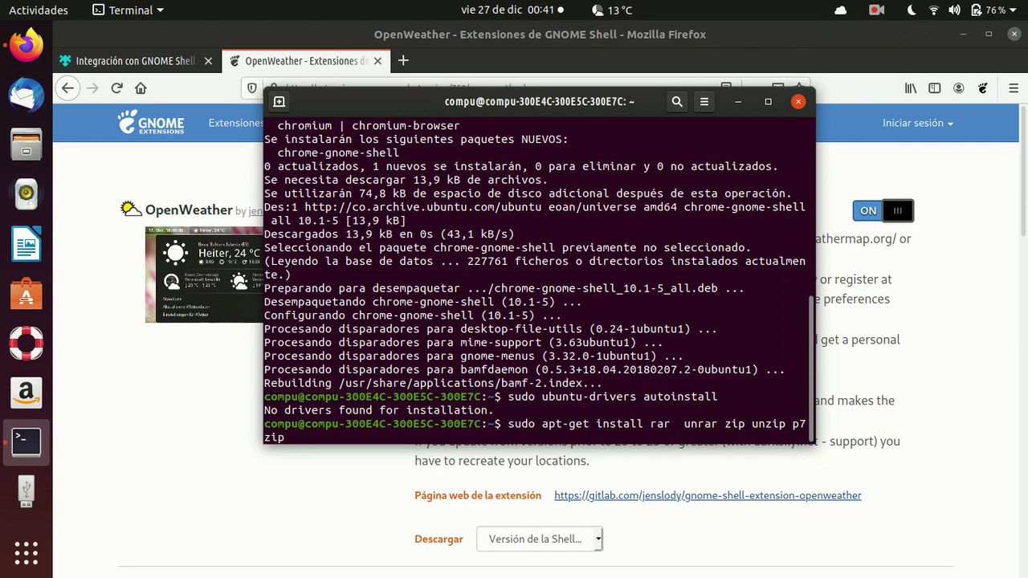
key(Tab)
key(Tab)
key(Tab)
text(-full p7zip-rar)
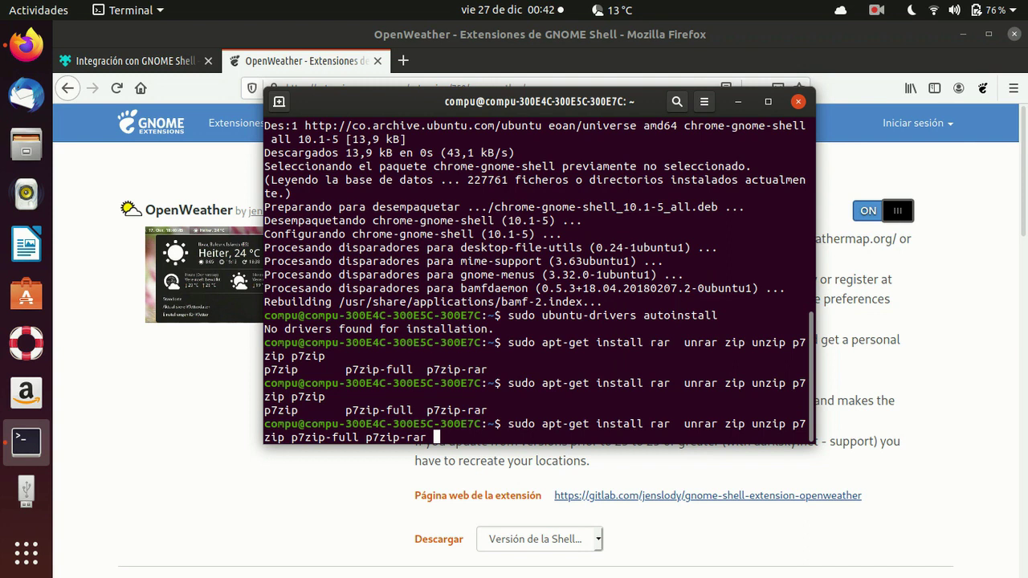
key(Return)
text(s)
key(Return)
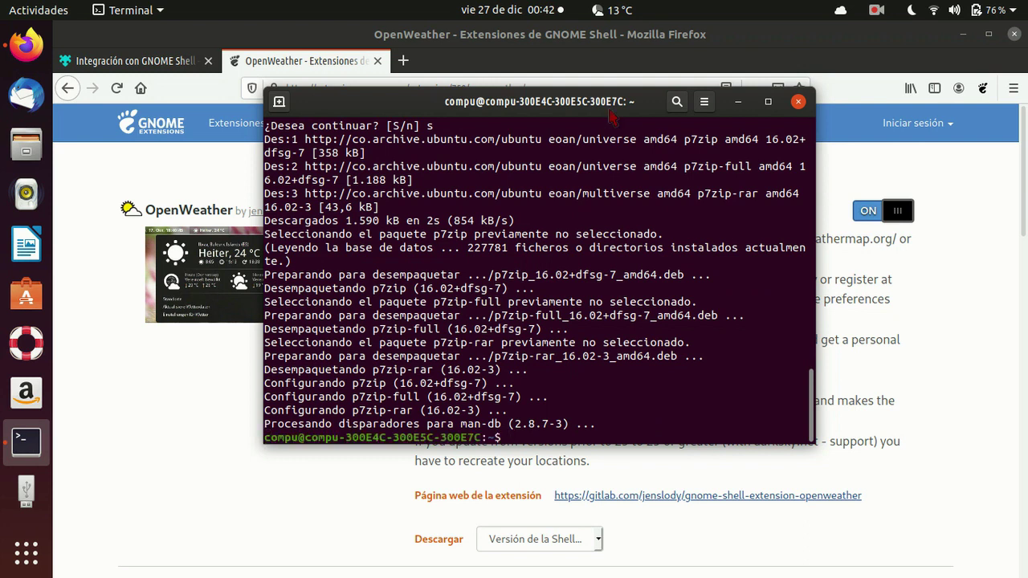
Step: Switch to Firefox, close the OpenWeather page and load the WineHQ website
click(128, 27)
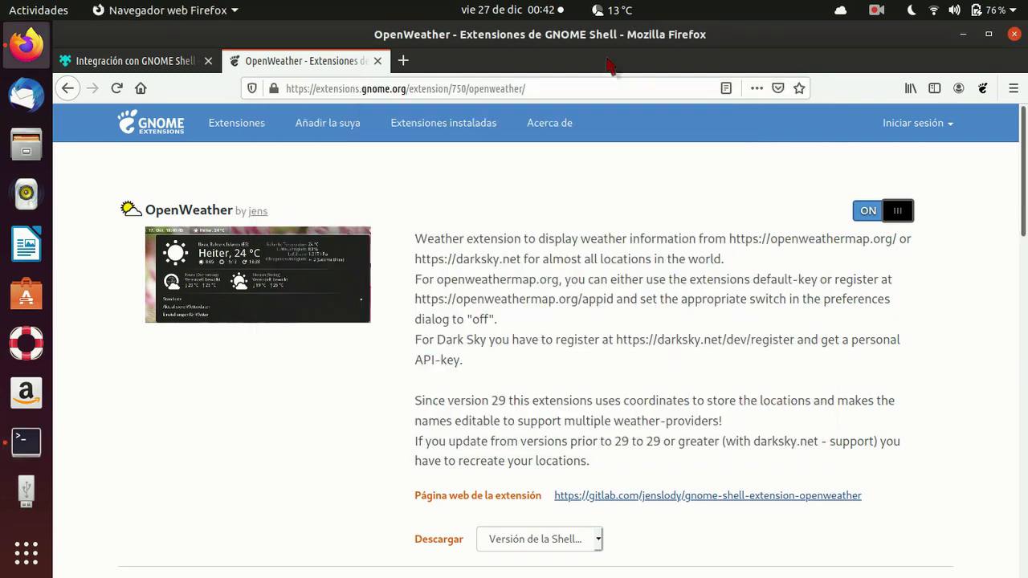
click(378, 61)
click(357, 90)
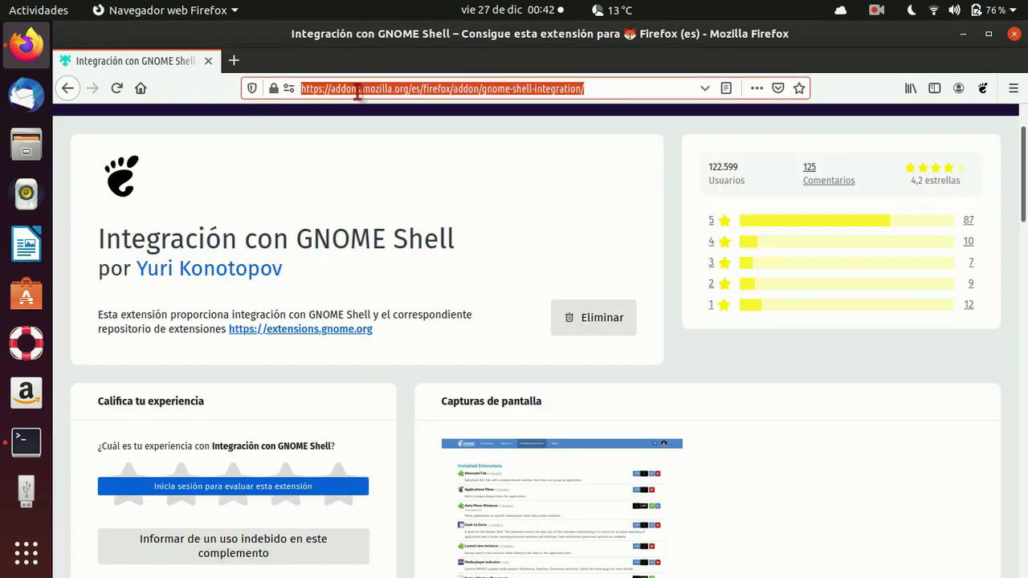
text(wine)
key(Return)
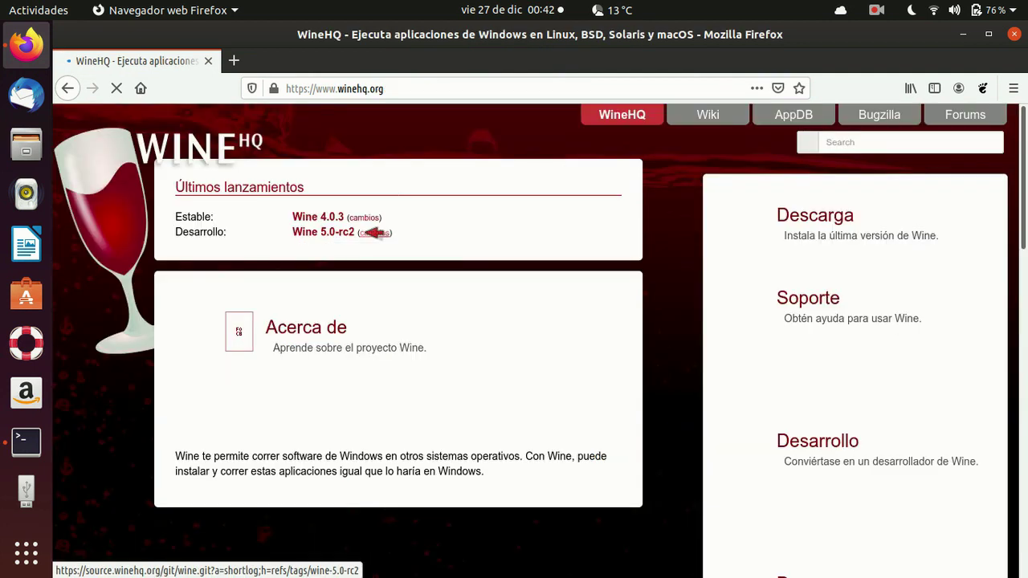
Step: Open WineHQ's download page and go to the Ubuntu binary package installation instructions
click(846, 215)
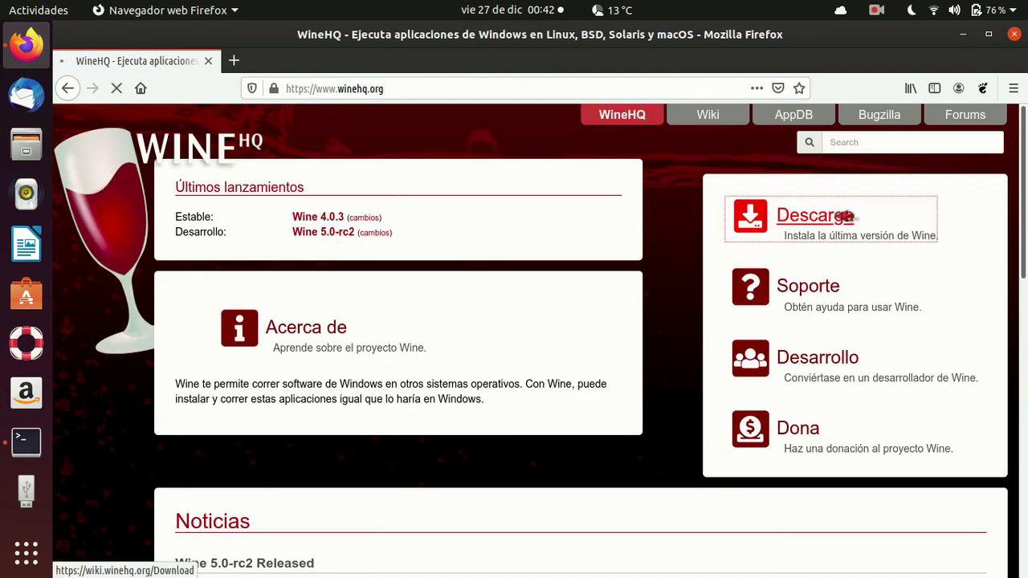
scroll(562, 232, down, 5)
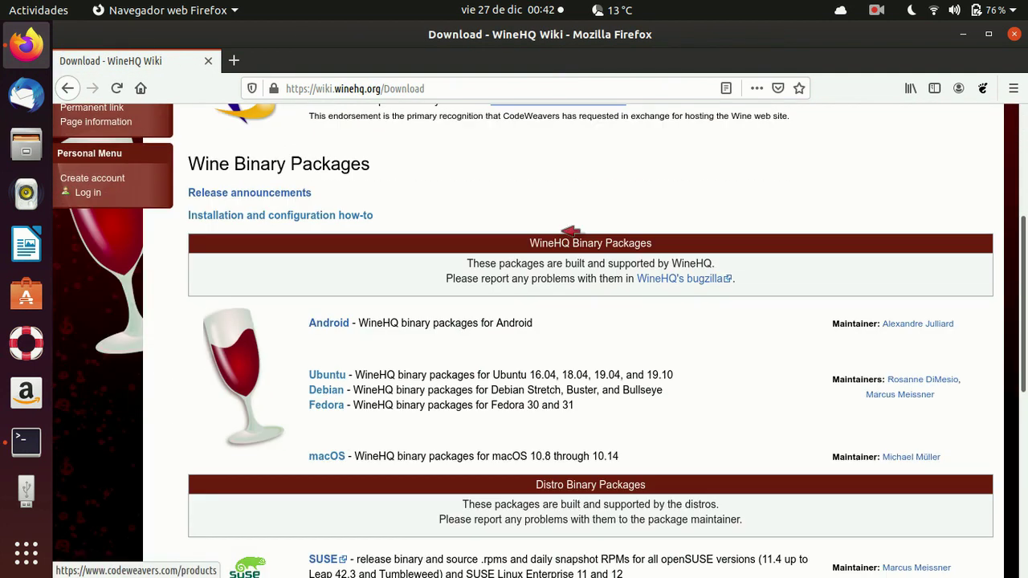
click(325, 252)
scroll(382, 270, down, 4)
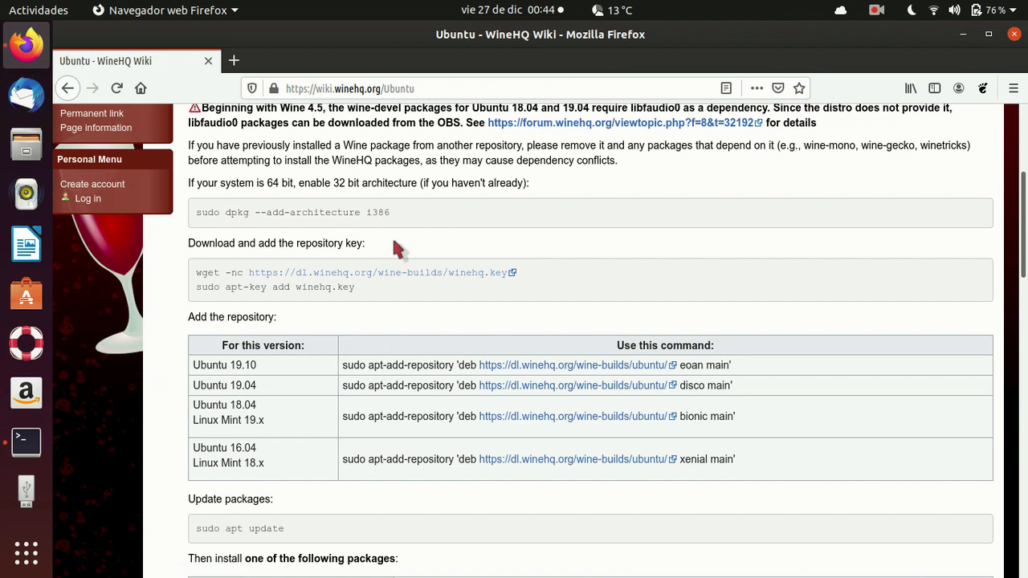
mouse_move(196, 273)
mouse_down()
mouse_move(509, 273)
mouse_move(353, 243)
mouse_move(199, 273)
mouse_up()
key(super+c)
click(25, 441)
click(181, 273)
right_click(201, 273)
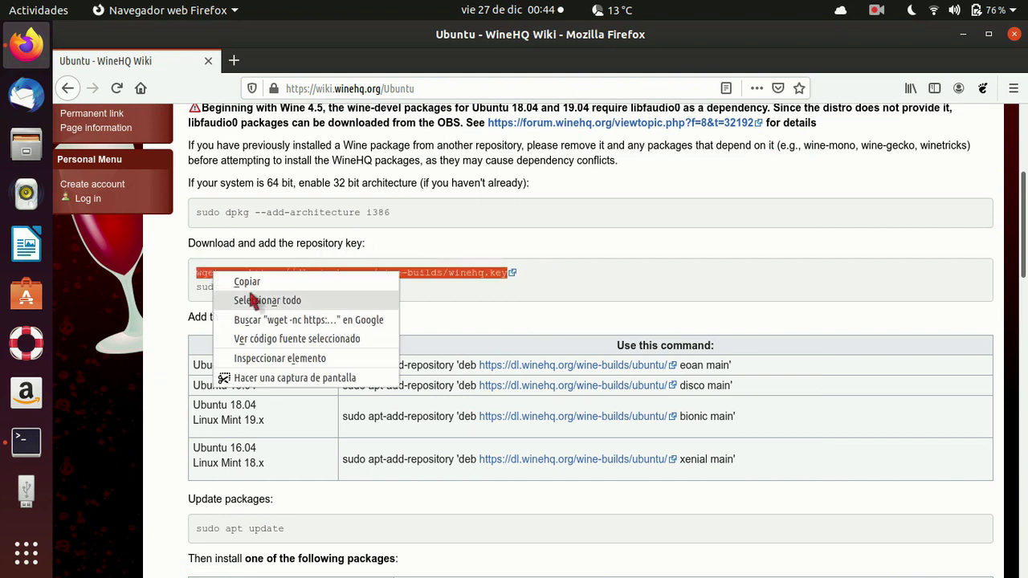
click(241, 280)
key(alt+Tab)
right_click(558, 422)
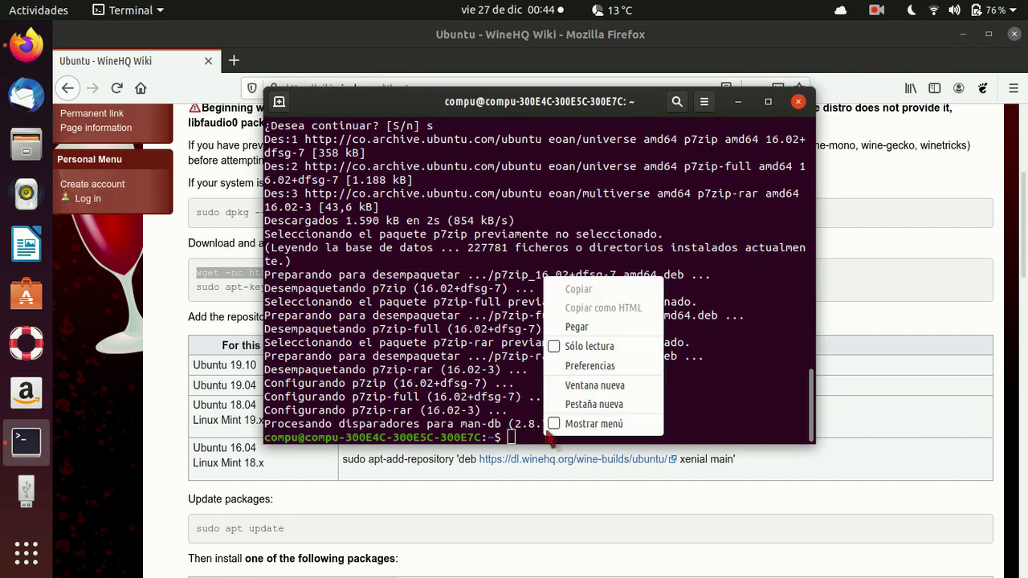
click(588, 329)
key(Return)
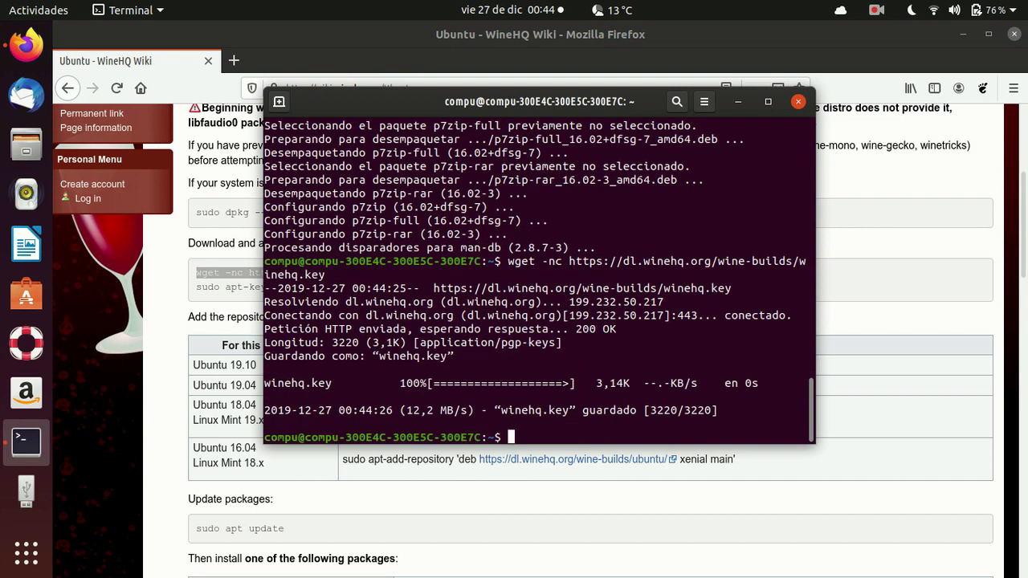
Step: Copy sudo apt-key add winehq.key from the wiki and run it in the terminal to add the repository key
key(alt+Tab)
drag(435, 298, 193, 297)
right_click(275, 286)
click(302, 293)
key(alt+Tab)
right_click(534, 427)
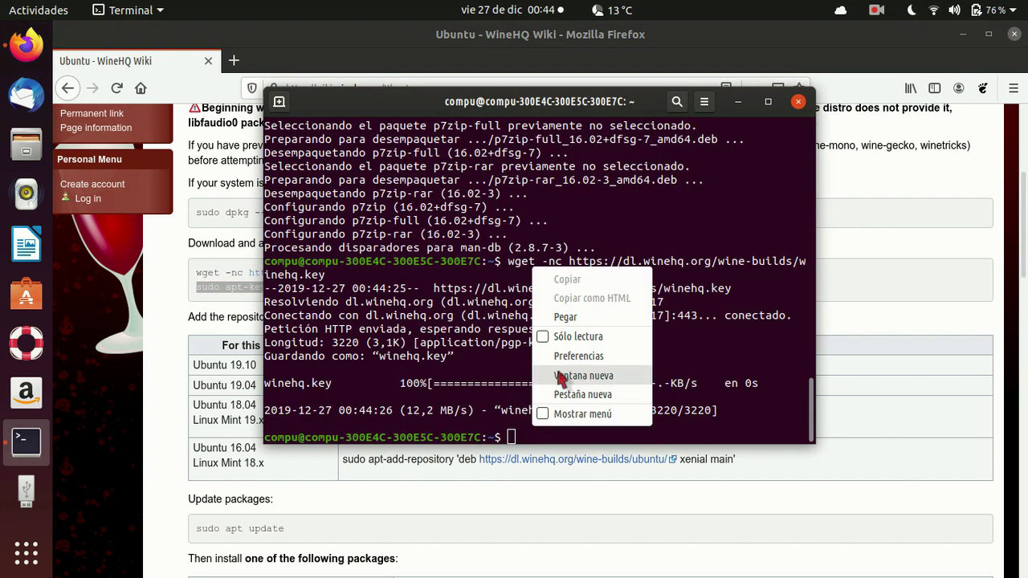
click(570, 316)
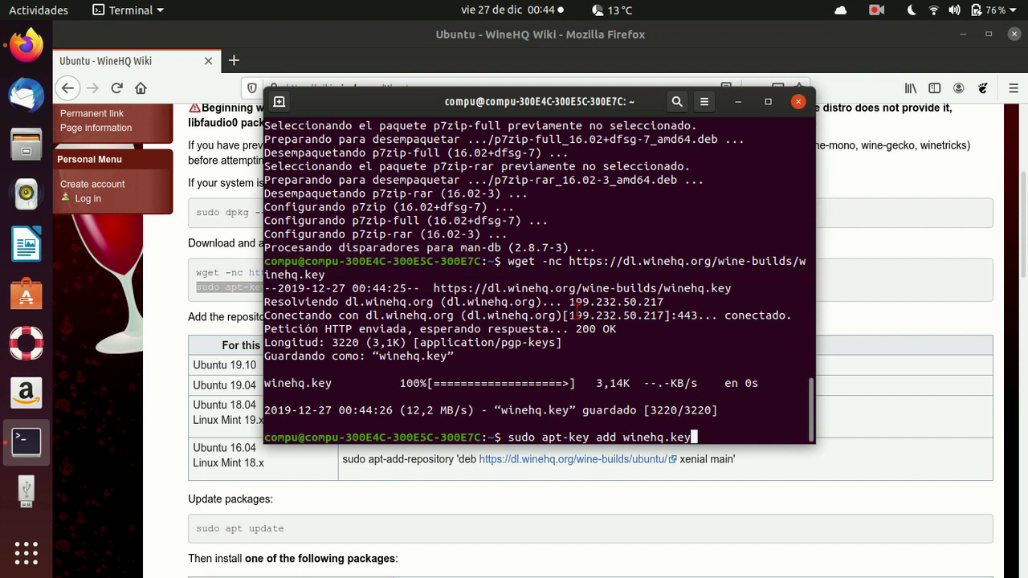
key(Return)
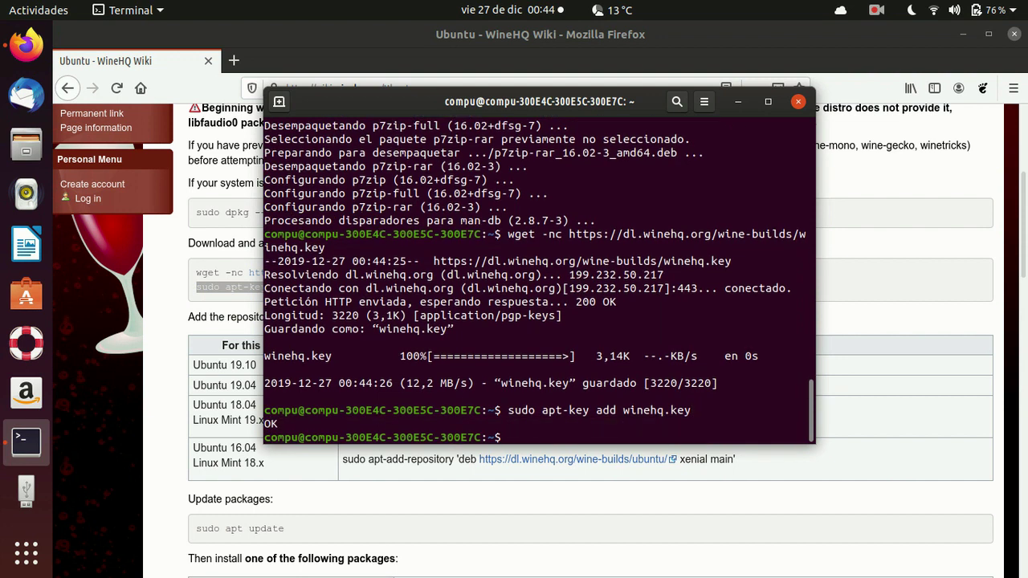
Step: Add the WineHQ repository for Ubuntu 19.10 by running the wiki's sudo apt-add-repository command for eoan main in the terminal
key(alt+Tab)
scroll(373, 287, down, 1)
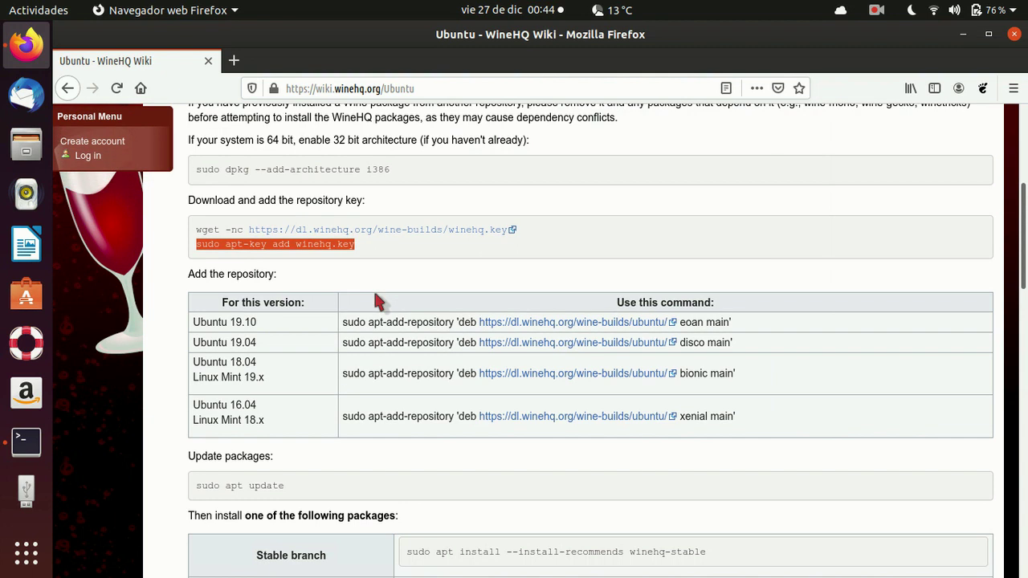
drag(740, 321, 339, 330)
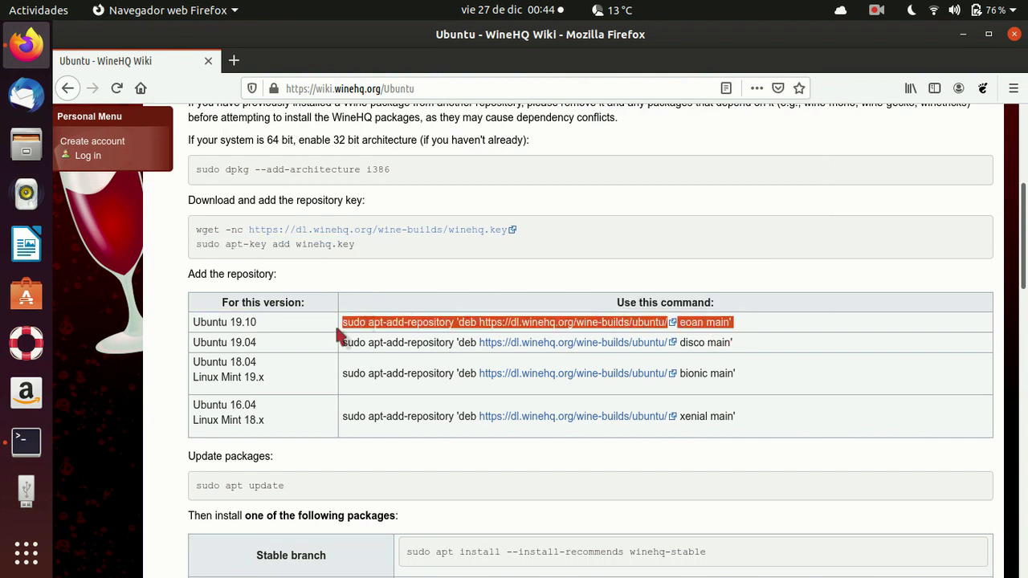
key(ctrl+c)
key(alt+Tab)
right_click(595, 435)
click(650, 321)
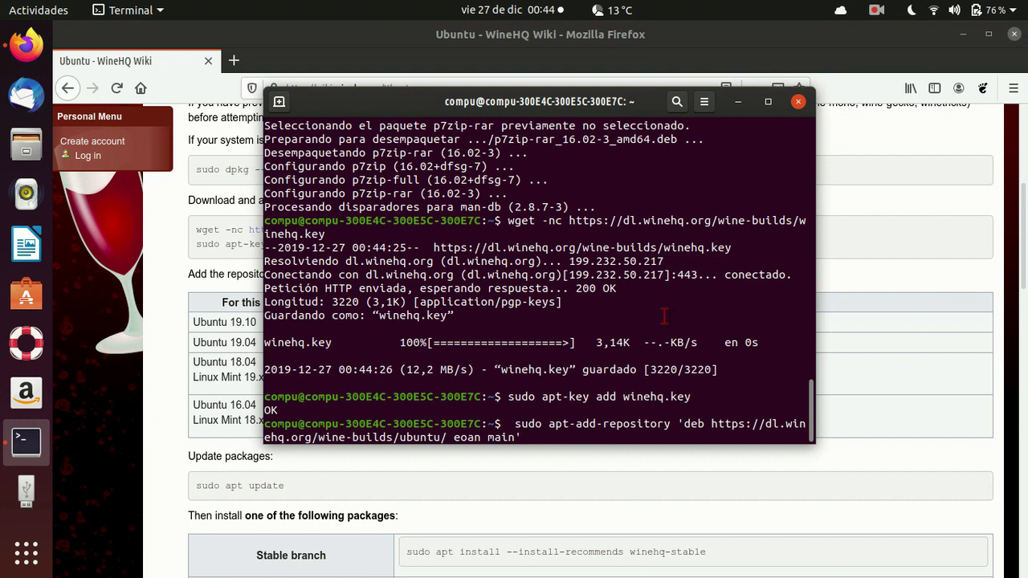
key(Return)
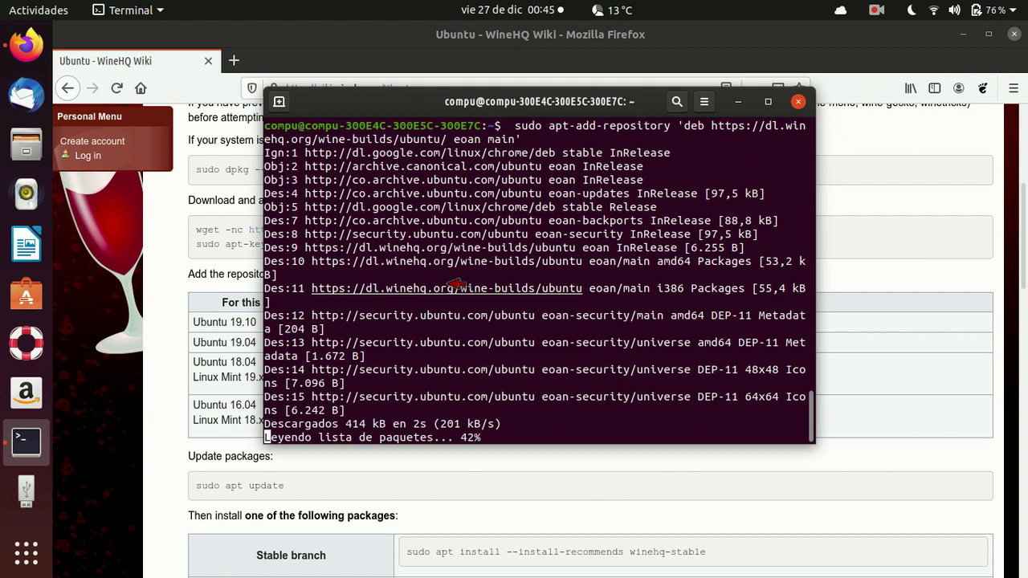
Step: Copy sudo apt update from the wiki and run it in the terminal to refresh the package lists
key(alt+Tab)
scroll(277, 405, down, 2)
drag(289, 405, 197, 399)
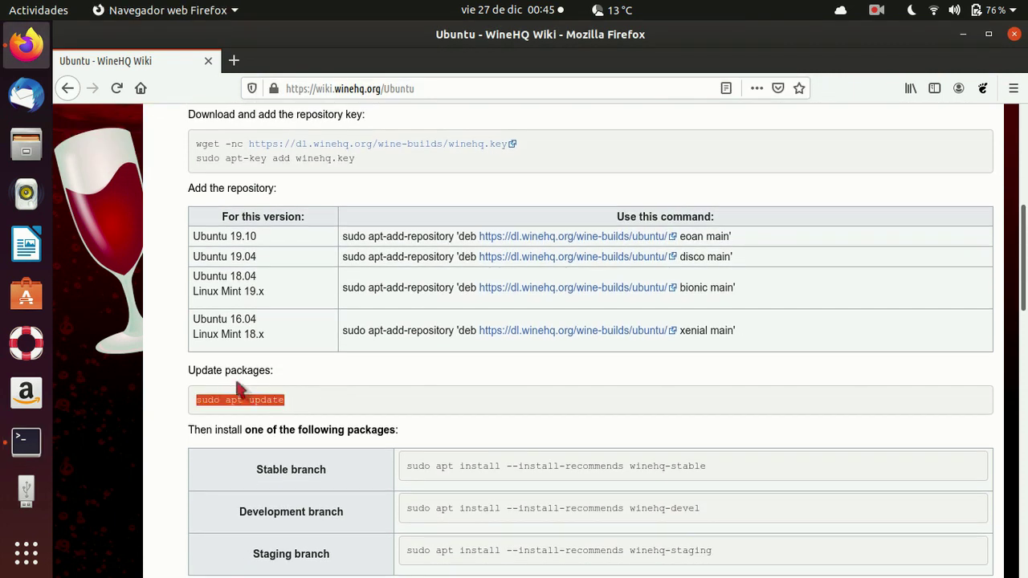
key(ctrl+c)
key(alt+Tab)
right_click(523, 281)
click(583, 330)
key(Return)
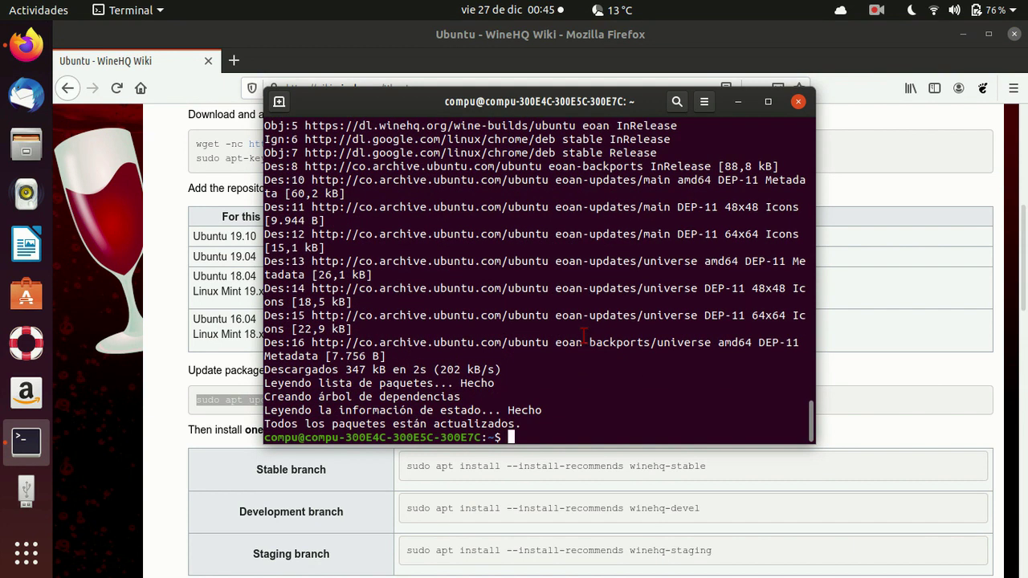
Step: Install Wine's stable branch with the wiki's sudo apt install --install-recommends winehq-stable command, confirming the installation
click(679, 479)
scroll(566, 319, down, 3)
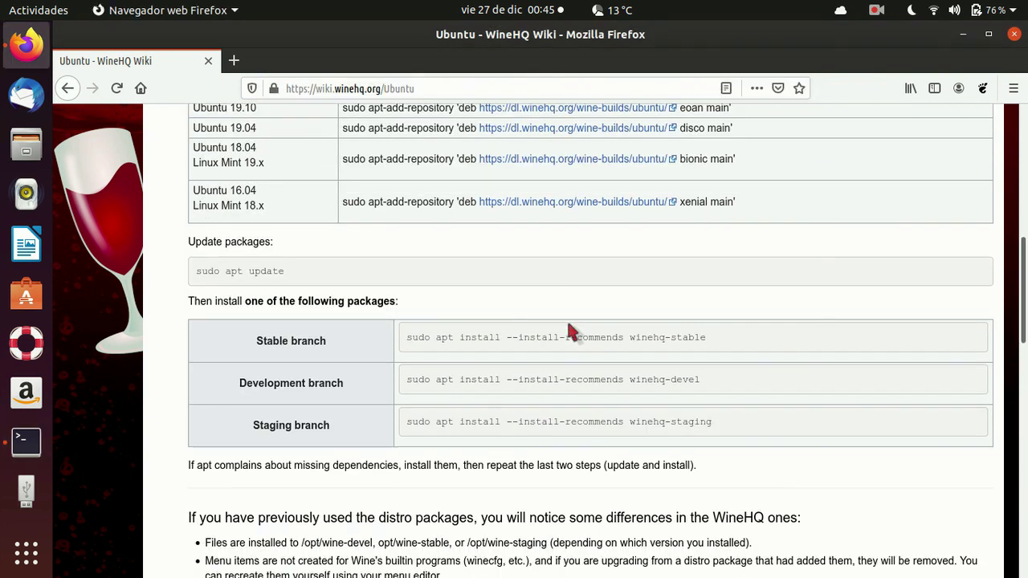
drag(706, 337, 456, 335)
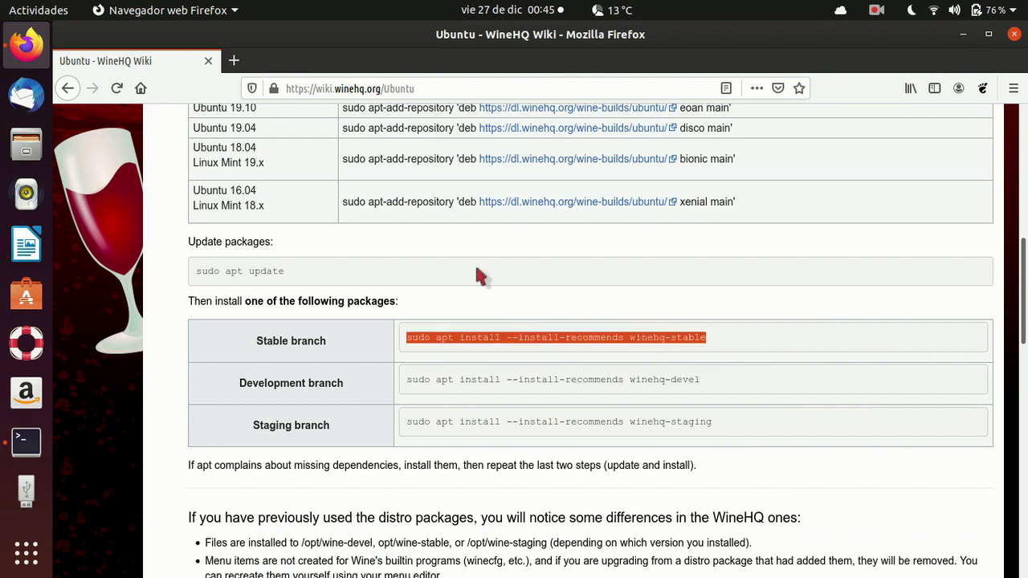
key(alt+Tab)
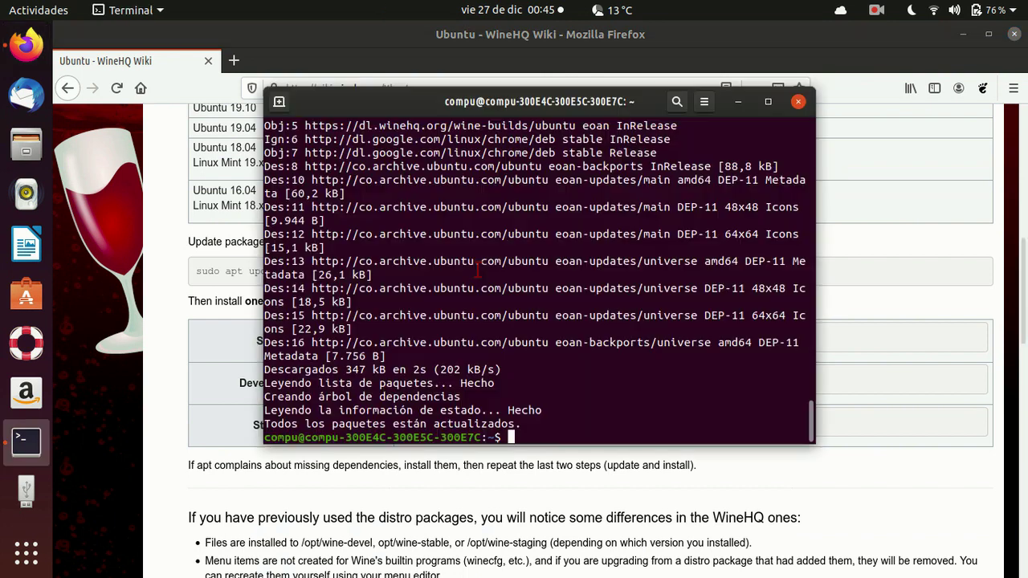
right_click(538, 437)
click(582, 326)
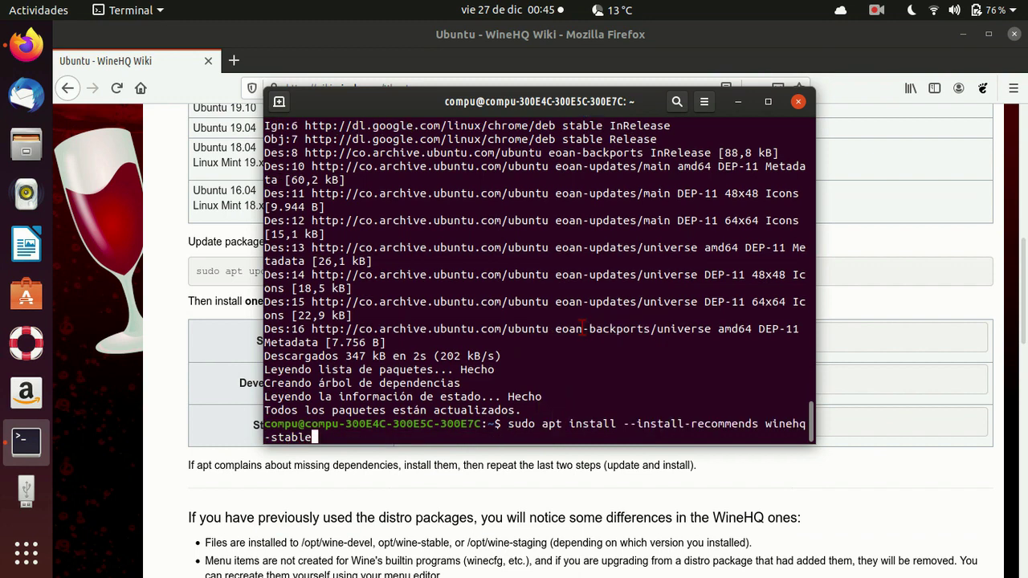
key(Return)
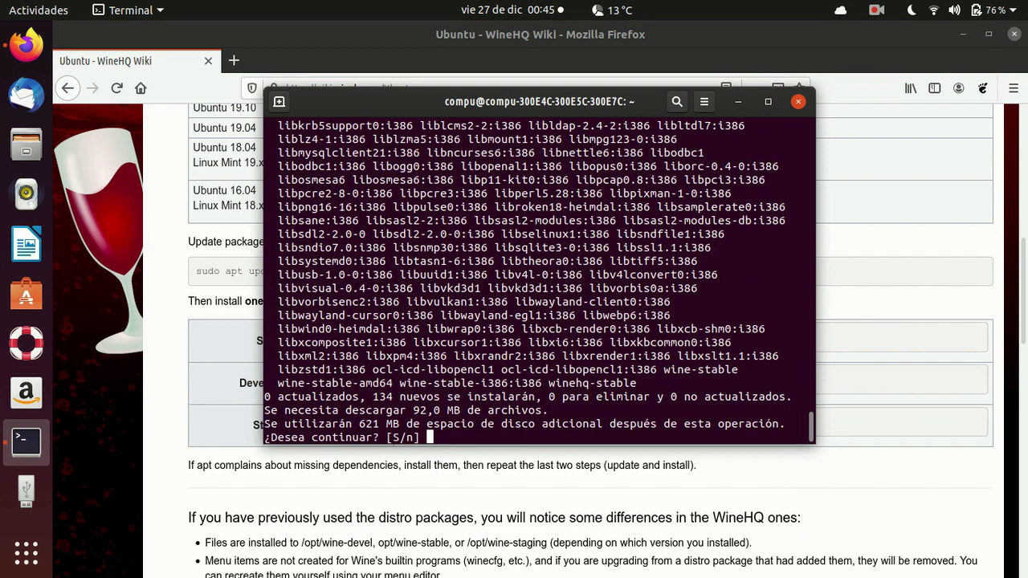
key(Return)
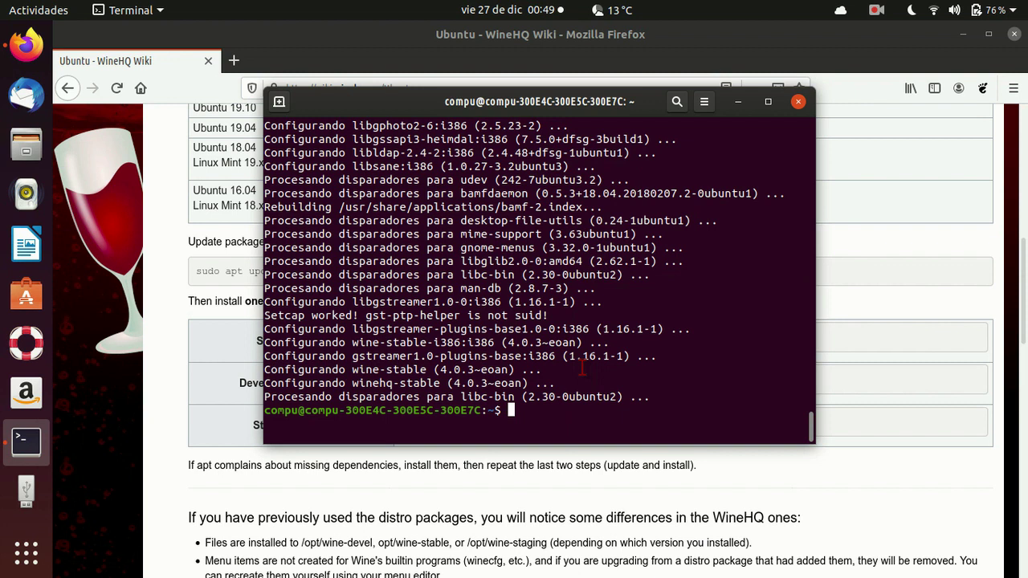
Step: Install Java with sudo apt-get install openjdk-13-jdk and confirm the installation
text(sudo apt-get )
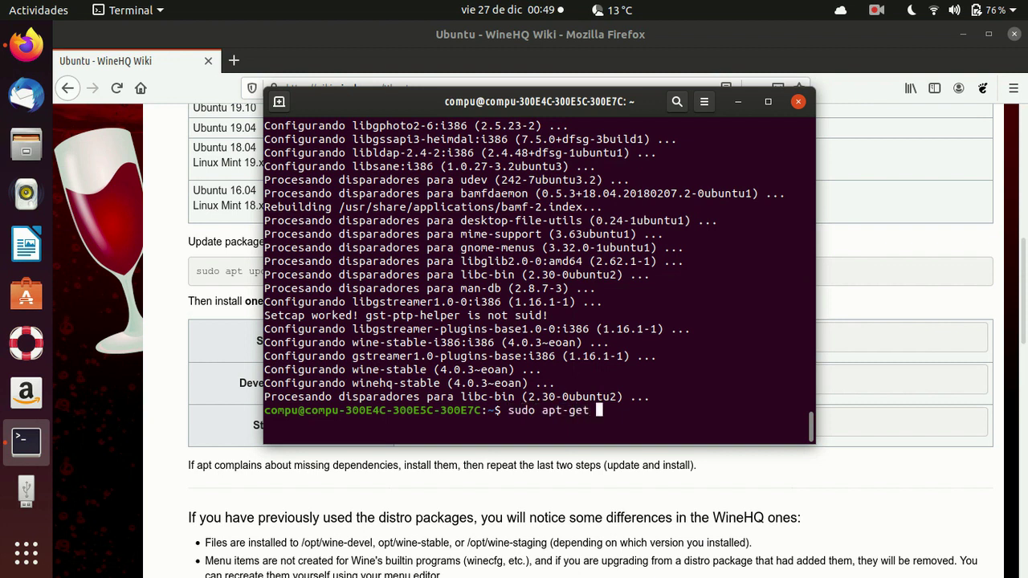
text(install openjdk-13)
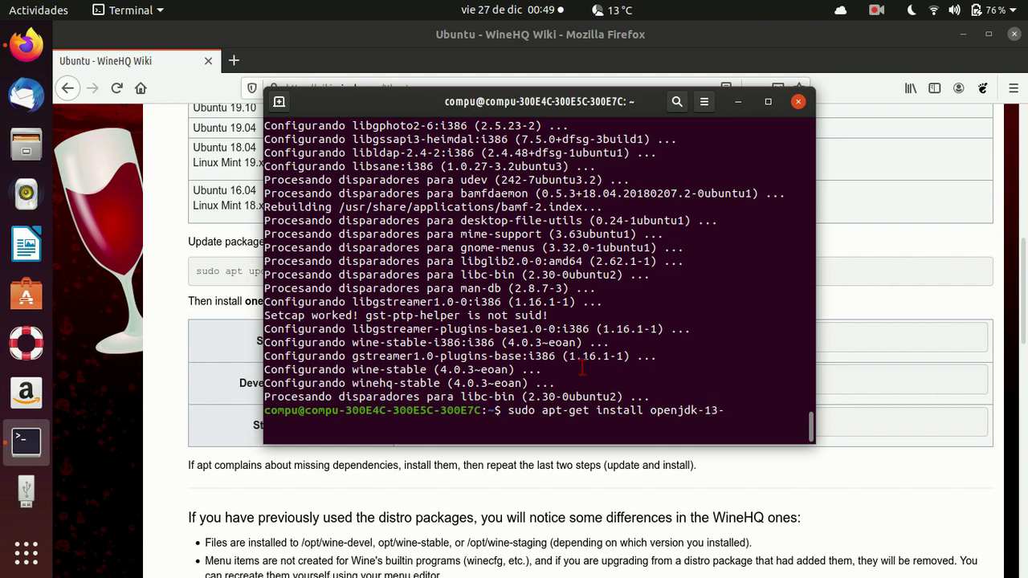
text(-jdk)
key(Return)
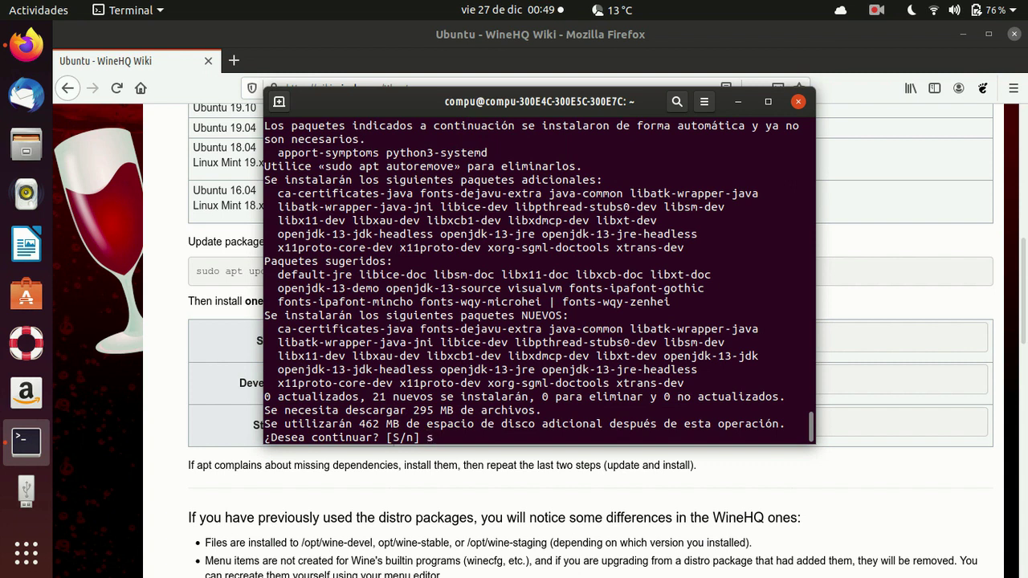
key(Return)
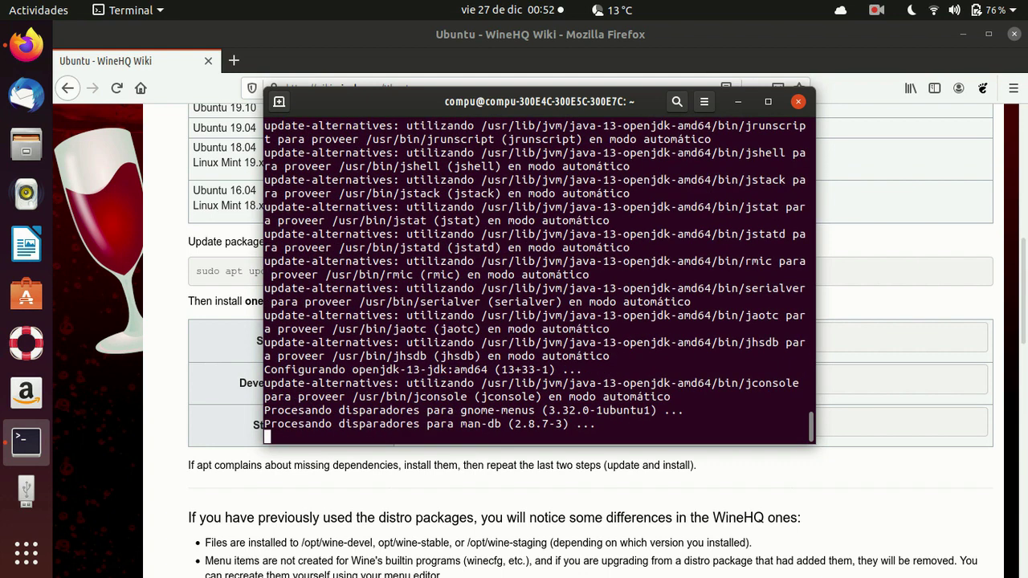
Step: Install laptop-mode-tools with sudo apt-get install and confirm the installation
text(sudo apt-g)
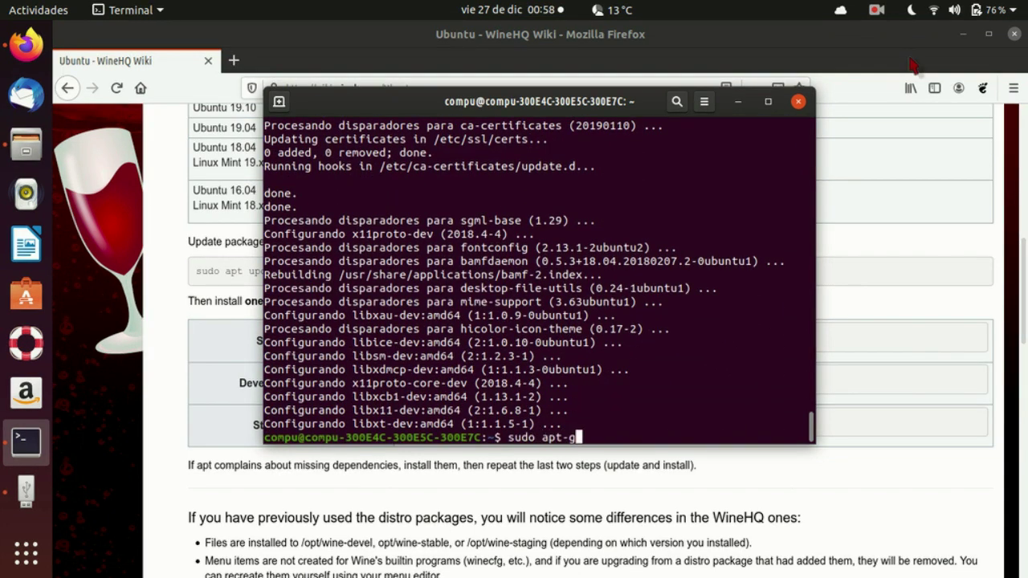
text(et install laptop-)
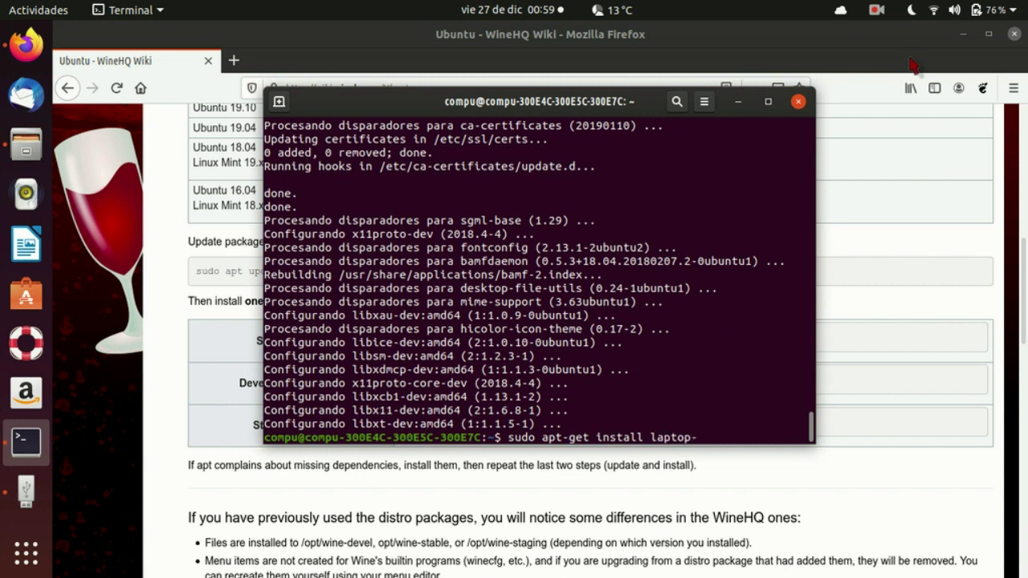
text(mo)
key(Tab)
key(Return)
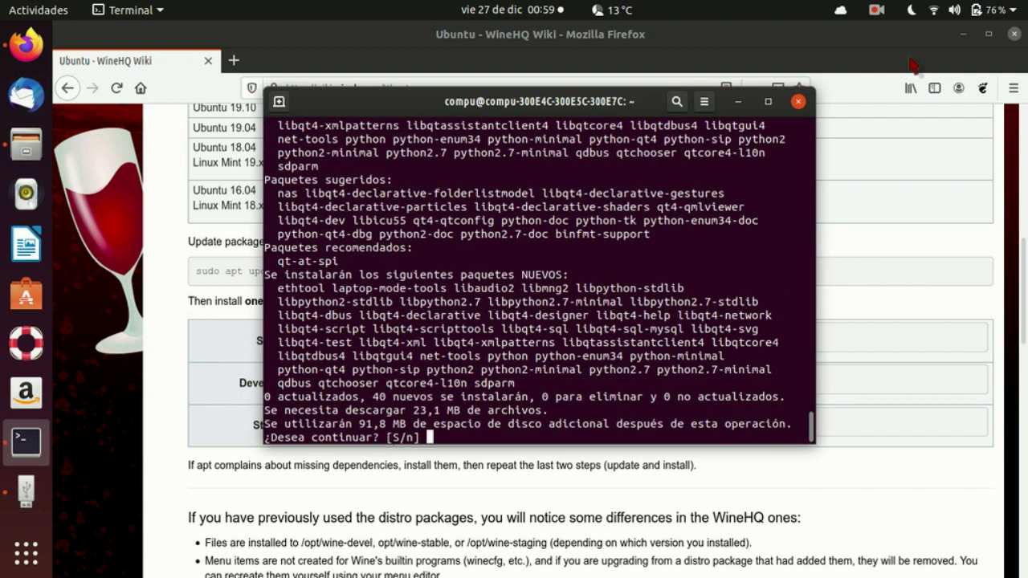
key(Return)
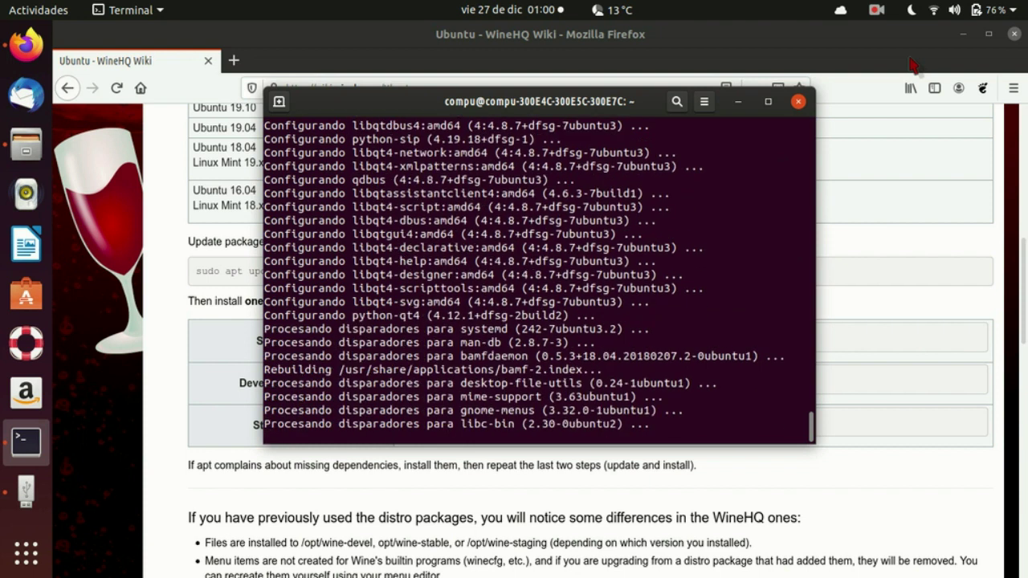
Step: Switch to Firefox, search the web for flatpak and open the flatpak.org website
click(259, 65)
click(234, 61)
click(201, 64)
click(312, 89)
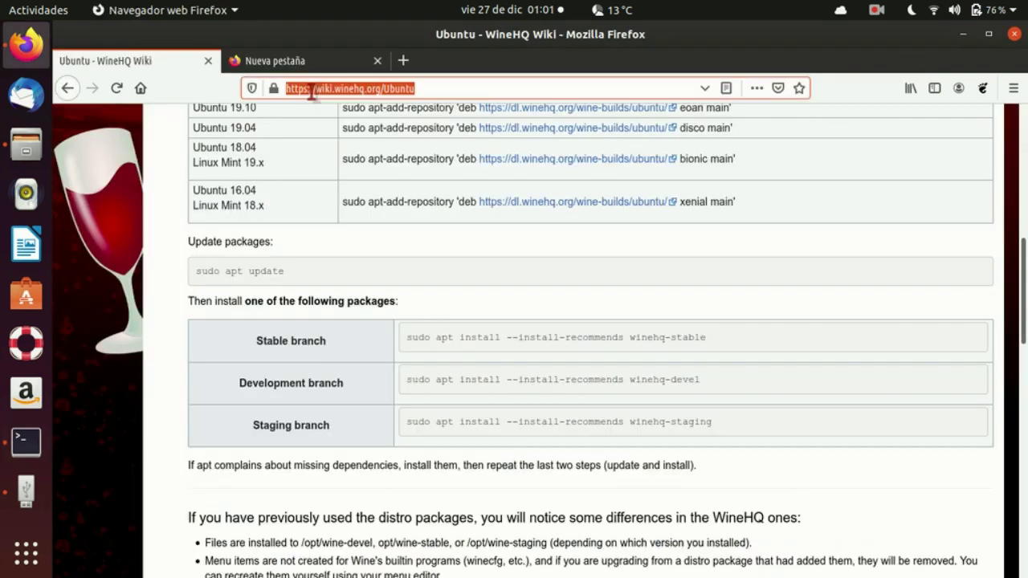
text(flatpak)
key(Return)
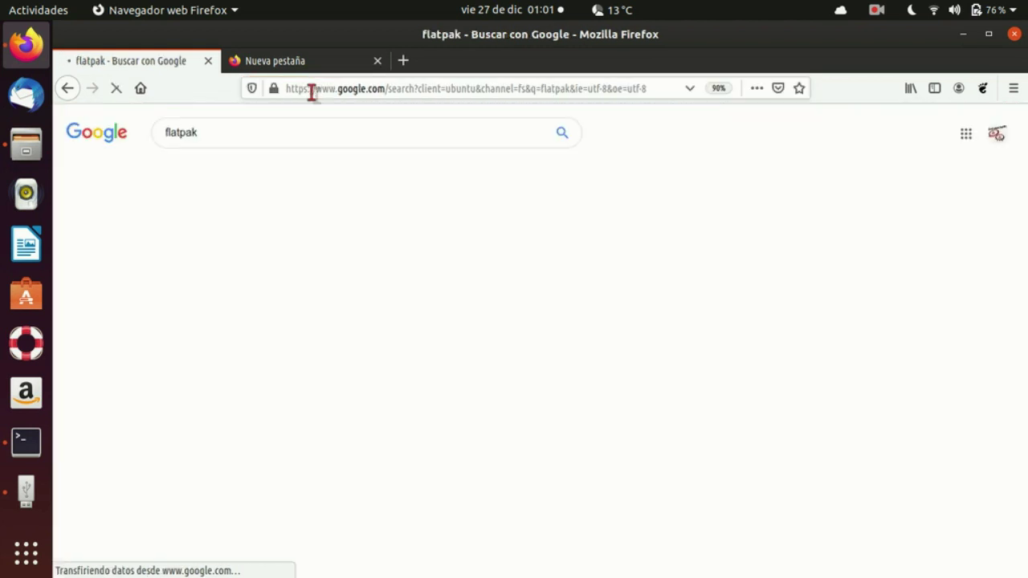
click(384, 228)
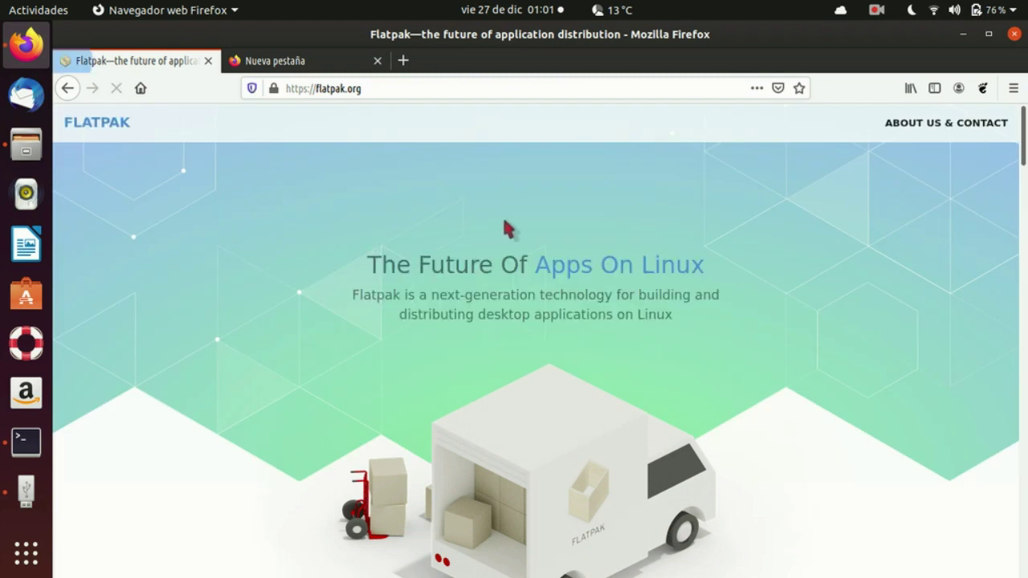
Step: Open the Get setup page on flatpak.org and go to the installation instructions for Ubuntu
scroll(505, 228, down, 3)
scroll(659, 258, down, 5)
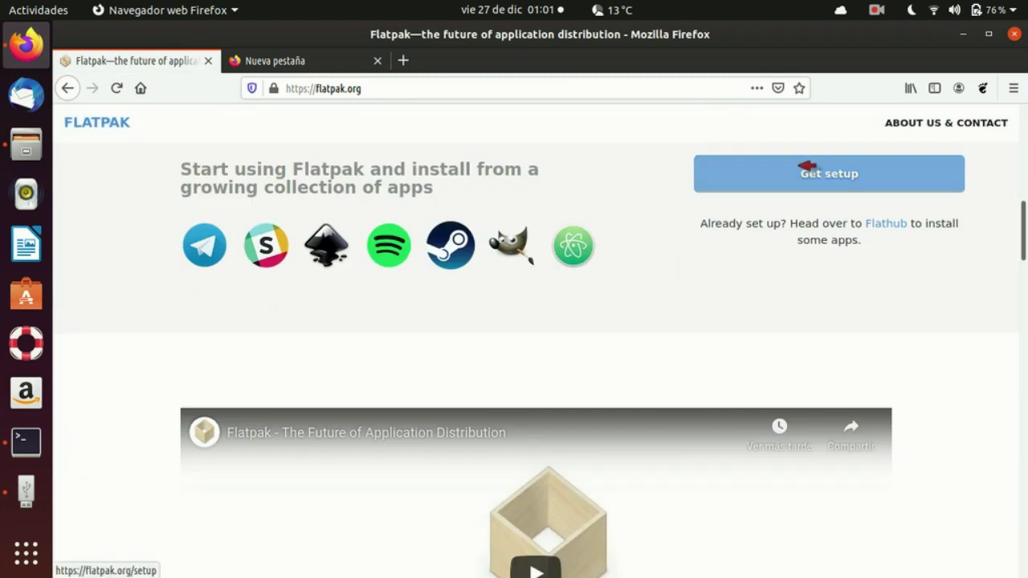
click(800, 169)
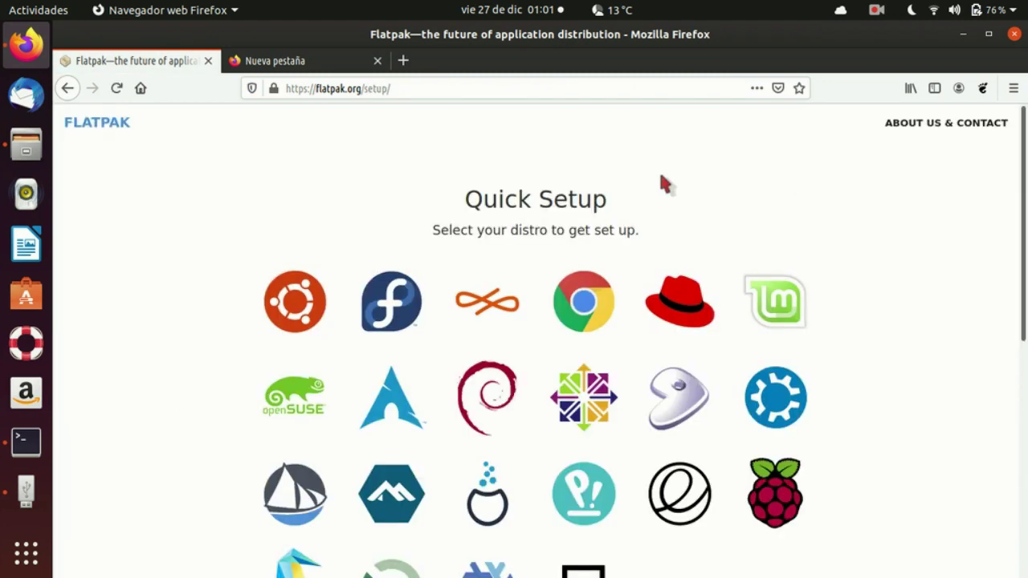
scroll(658, 173, down, 2)
click(321, 211)
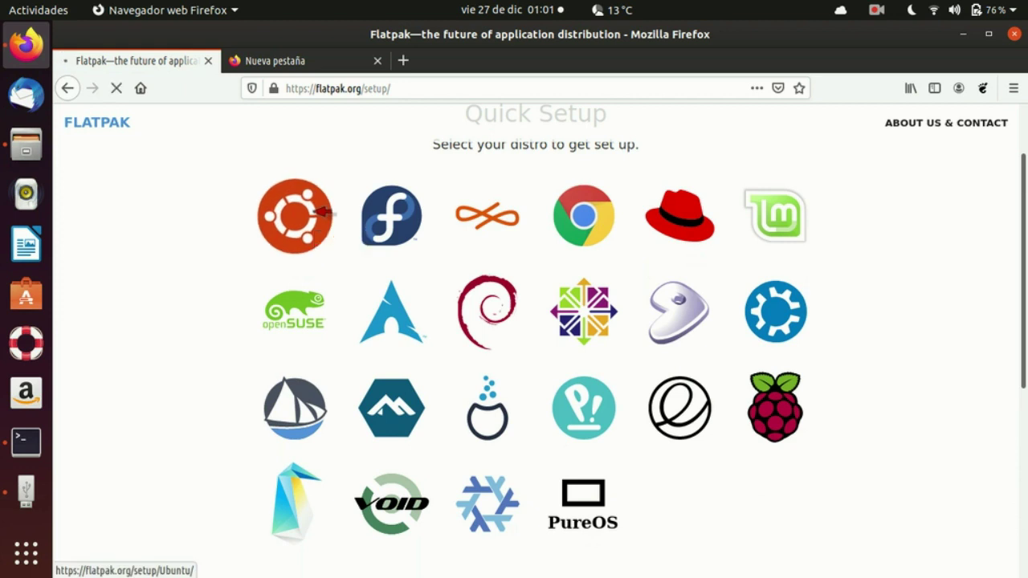
scroll(404, 341, down, 3)
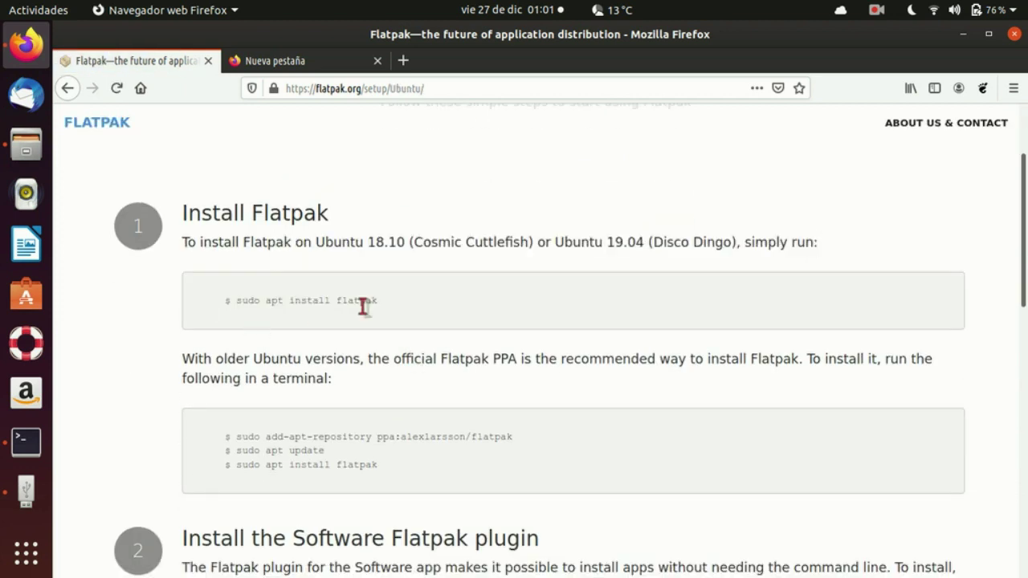
Step: Install Flatpak by running the setup page's command sudo apt install flatpak in the terminal and confirming the installation
drag(378, 303, 230, 303)
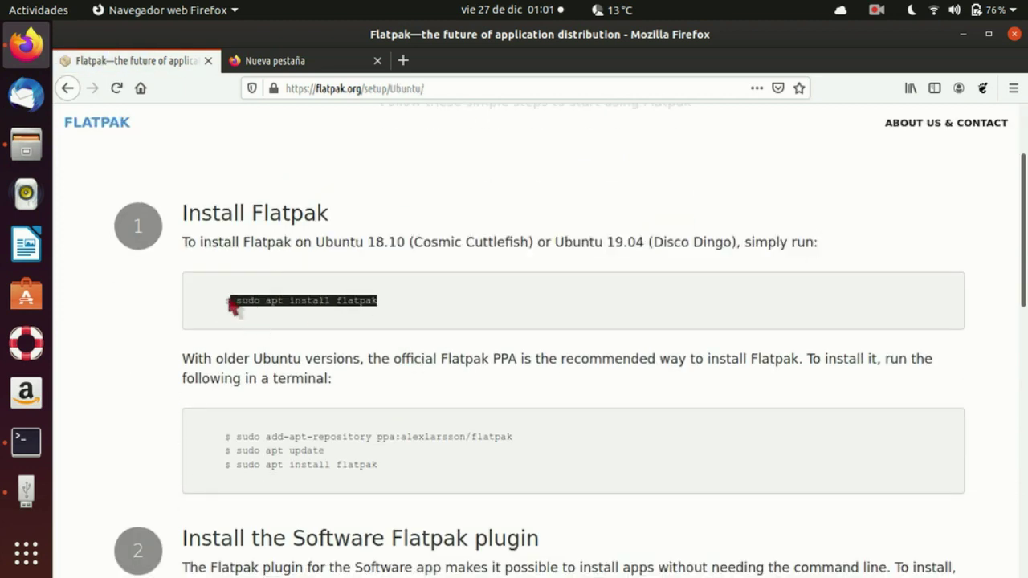
click(24, 449)
right_click(616, 281)
click(627, 331)
key(Return)
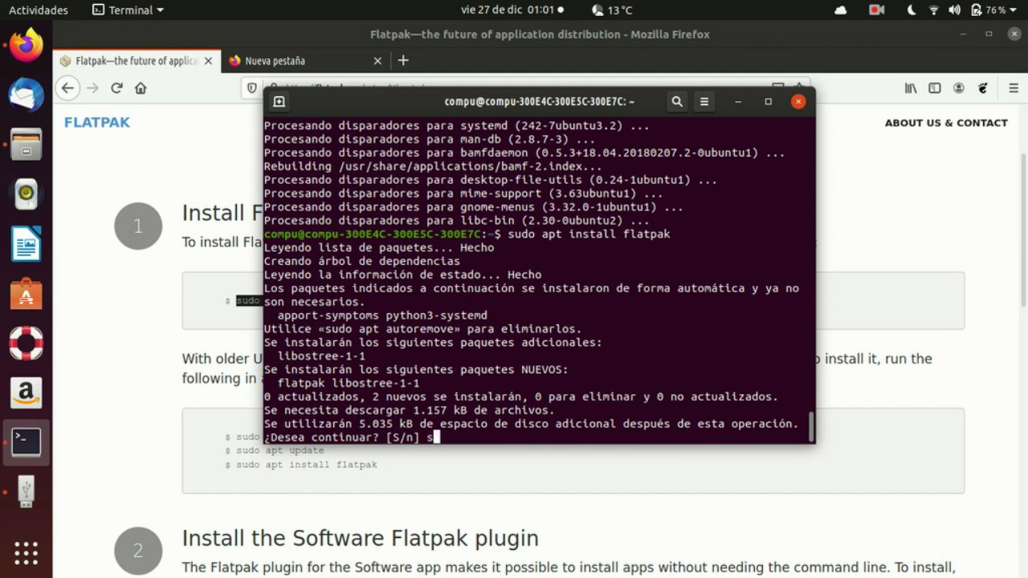
text(s)
key(Return)
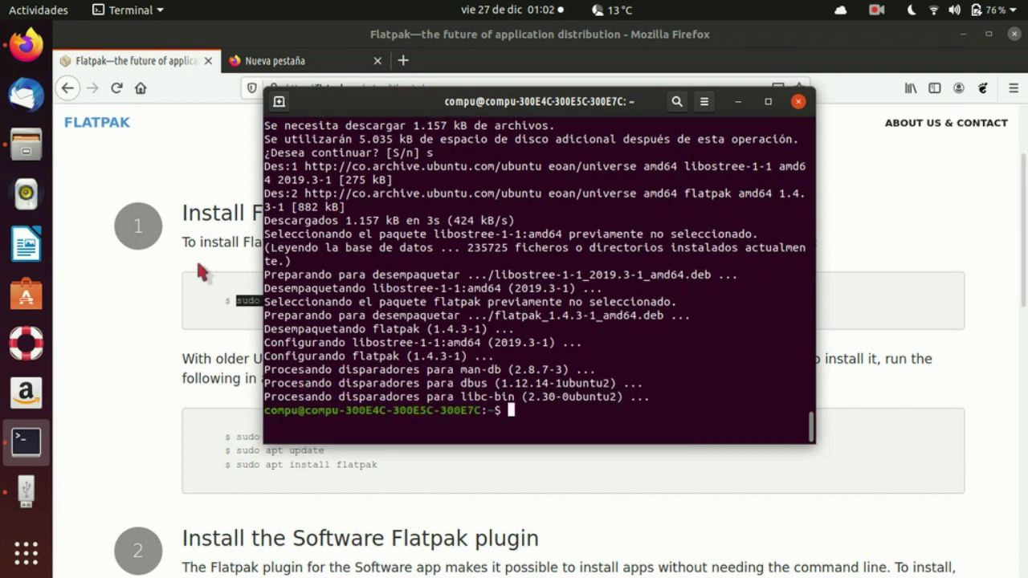
Step: Install the Software plugin with the setup page's sudo apt install gnome-software-plugin-flatpak command, confirming the installation in the terminal
click(196, 256)
scroll(260, 308, down, 8)
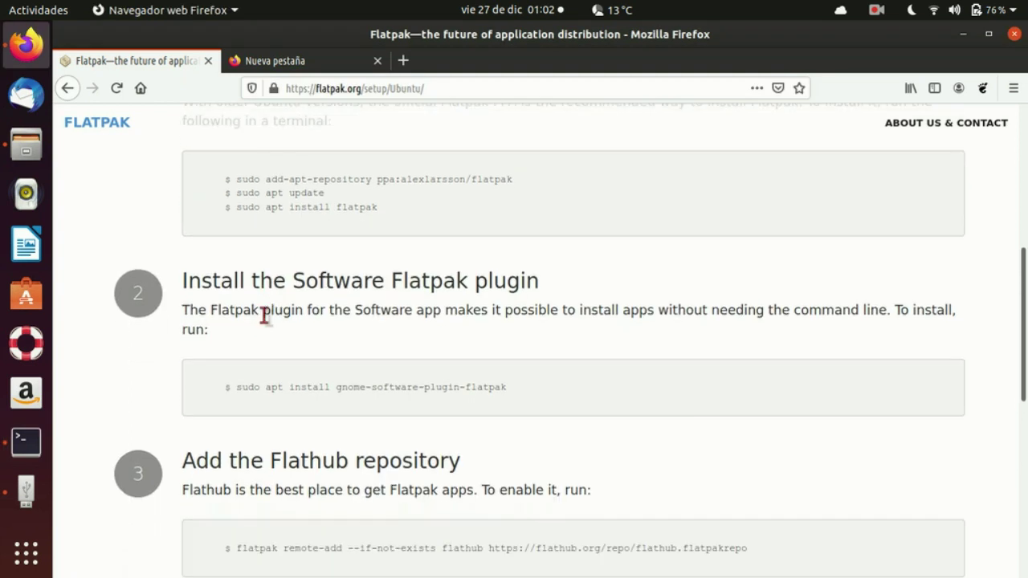
drag(520, 305, 236, 302)
key(ctrl+c)
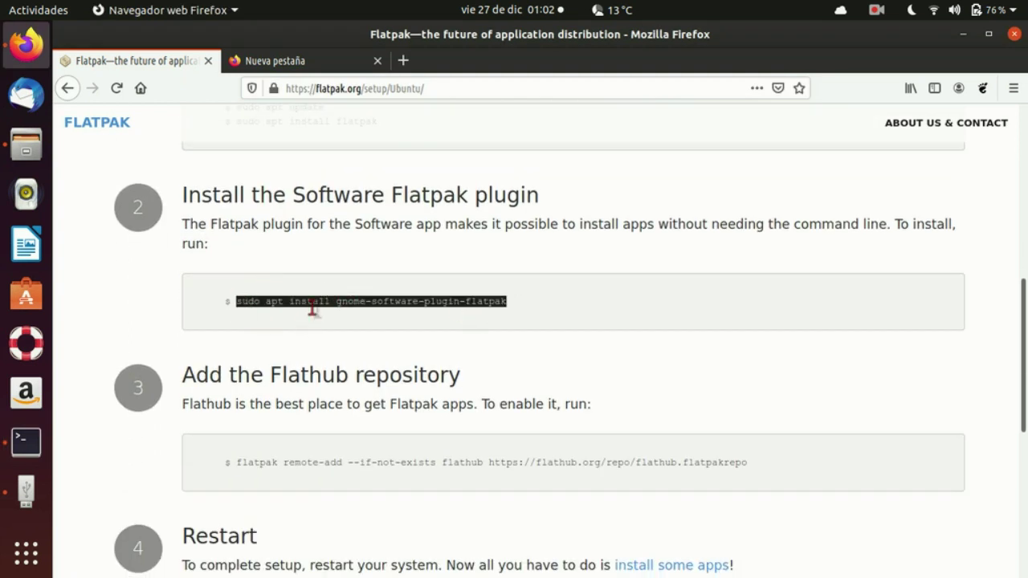
key(alt+Tab)
key(ctrl+shift+v)
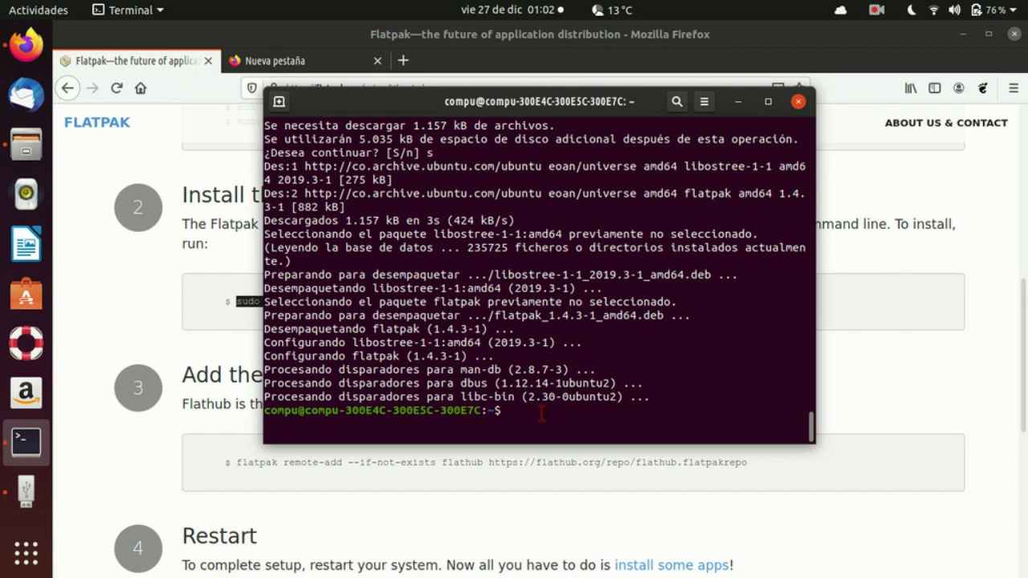
key(Return)
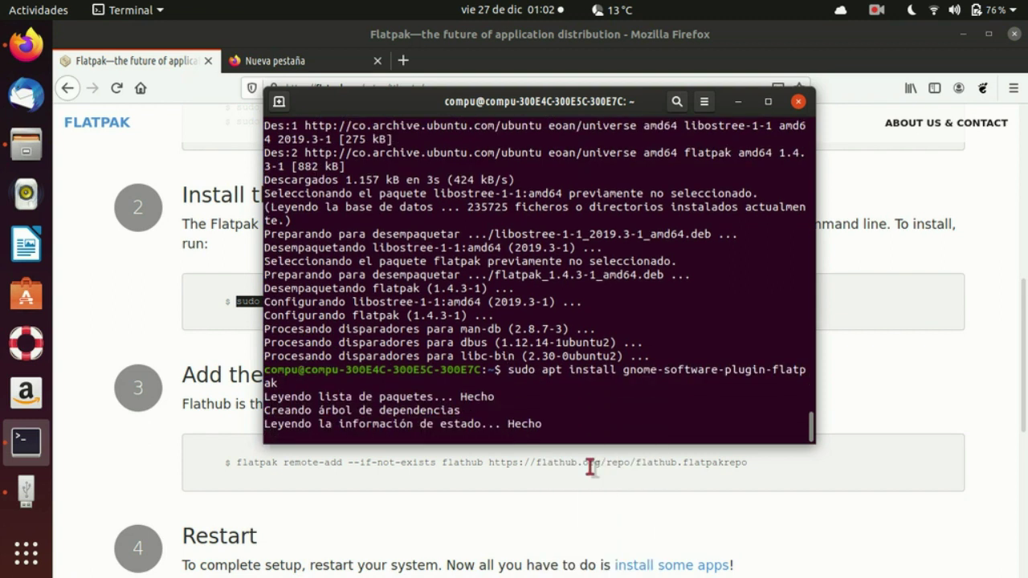
text(sea continuar? [S/n)
key(Return)
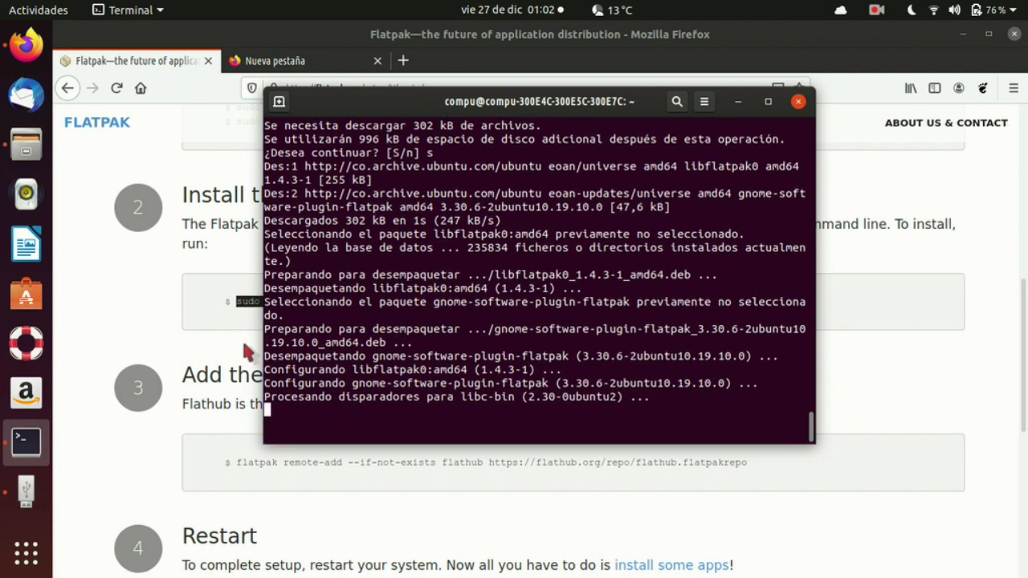
Step: Copy the flatpak remote-add command for the Flathub repository from the setup page
click(241, 338)
drag(778, 468, 235, 462)
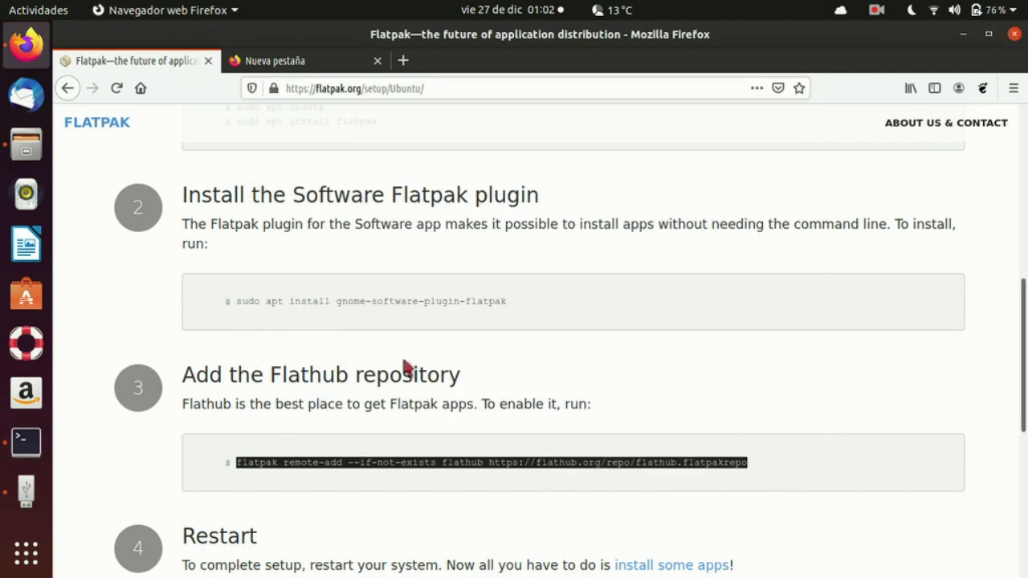
key(alt+Tab)
right_click(546, 430)
click(480, 446)
click(504, 480)
drag(757, 473, 241, 465)
right_click(266, 464)
click(325, 359)
key(alt+Tab)
right_click(559, 419)
click(596, 309)
key(Return)
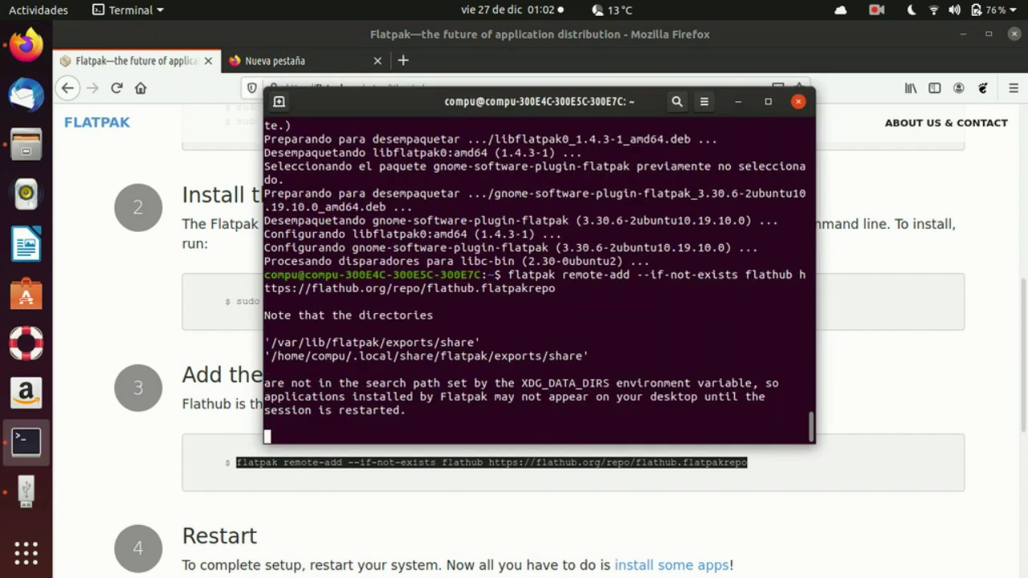
text(•••••)
key(Return)
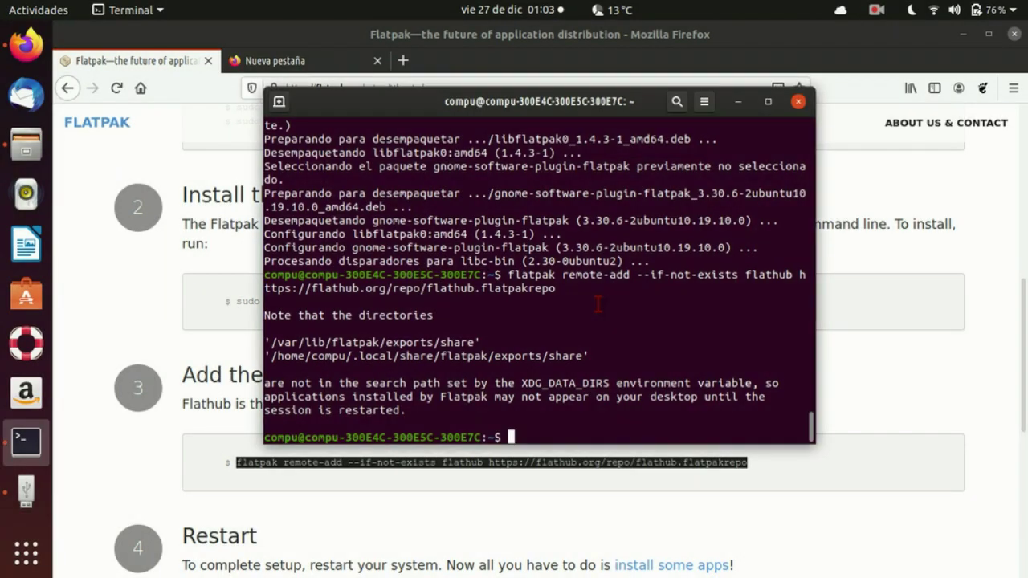
key(ctrl+shift+v)
key(Return)
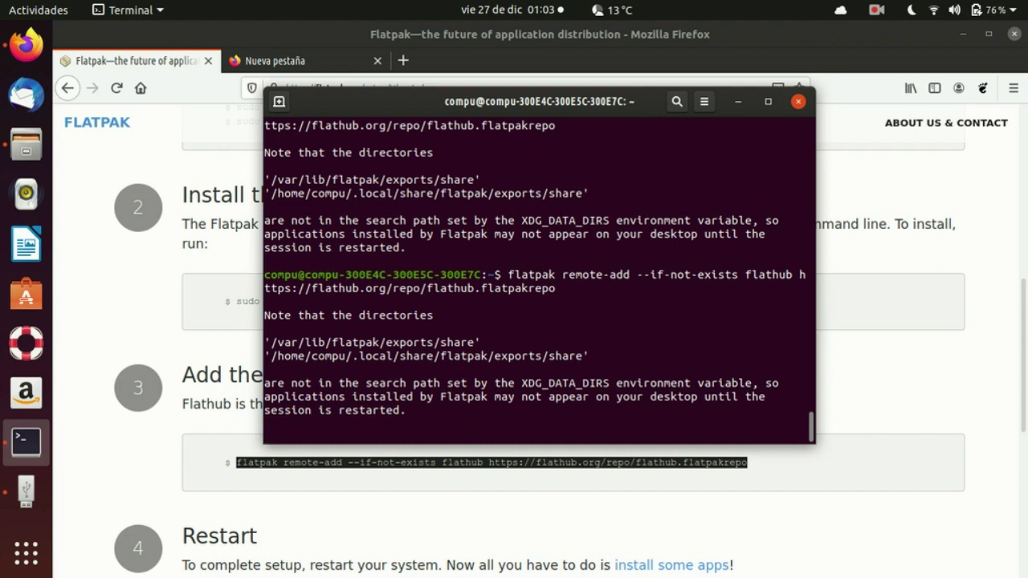
Step: Check the last setup instruction on the Flatpak page, and close the browser, terminal and file manager windows
click(175, 253)
scroll(520, 355, down, 2)
scroll(483, 248, down, 3)
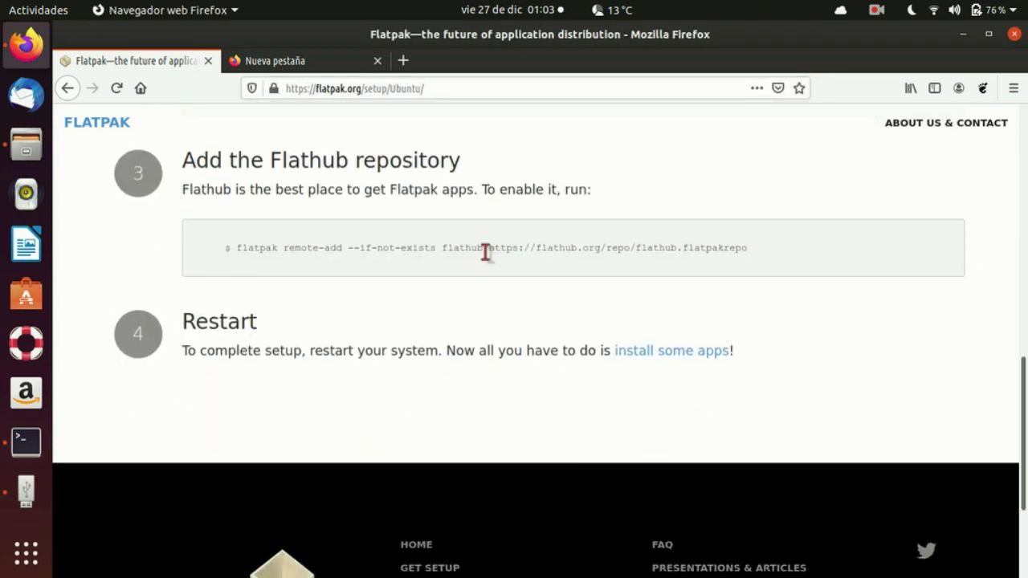
click(1013, 33)
click(645, 346)
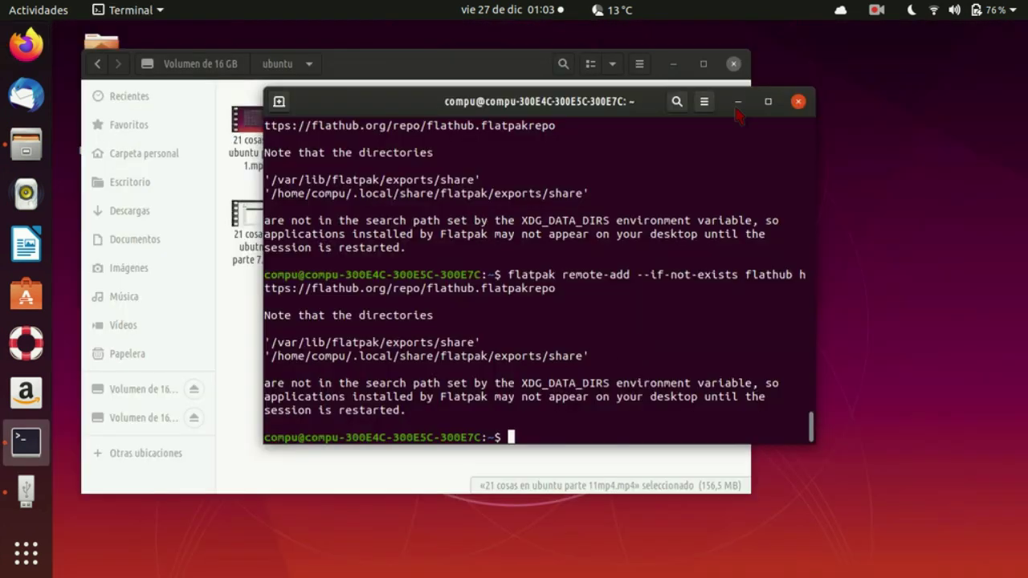
click(798, 102)
click(732, 64)
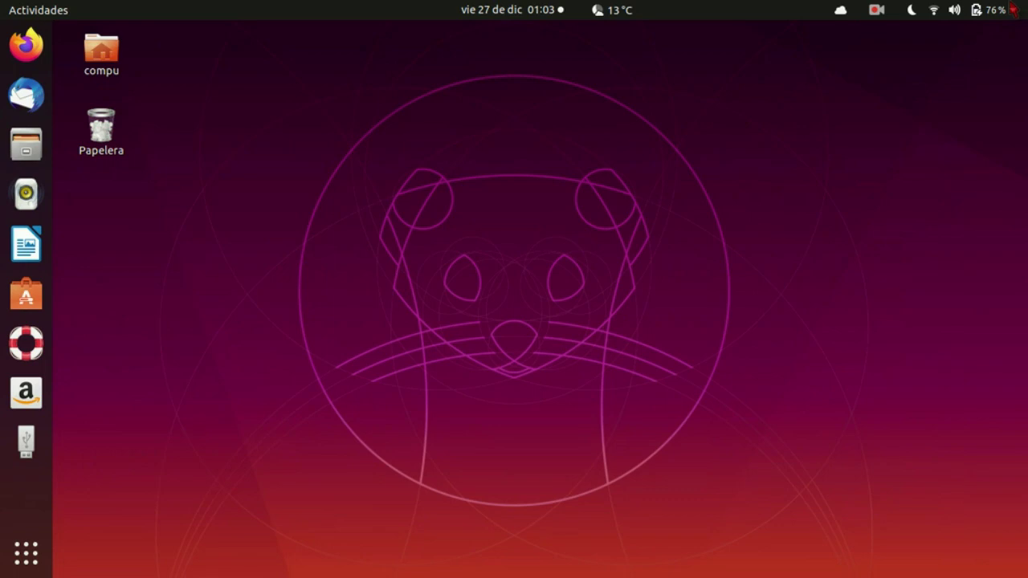
Step: Restart the system to complete the Flatpak setup
click(995, 10)
click(969, 259)
click(551, 345)
Step: Switch to Firefox, search the web for flathub and open the Flathub website
click(27, 45)
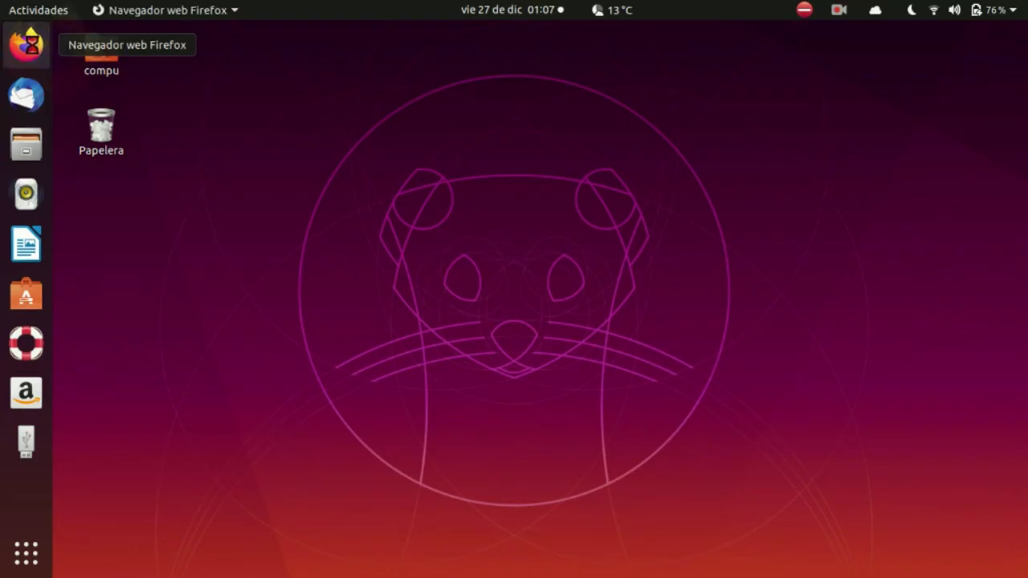
text(flat)
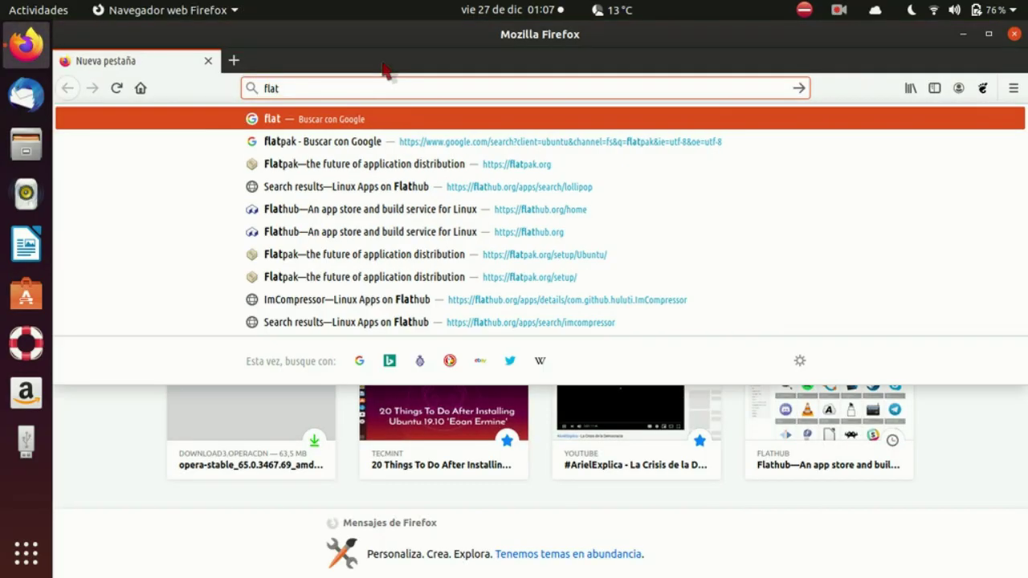
text(hub)
key(Return)
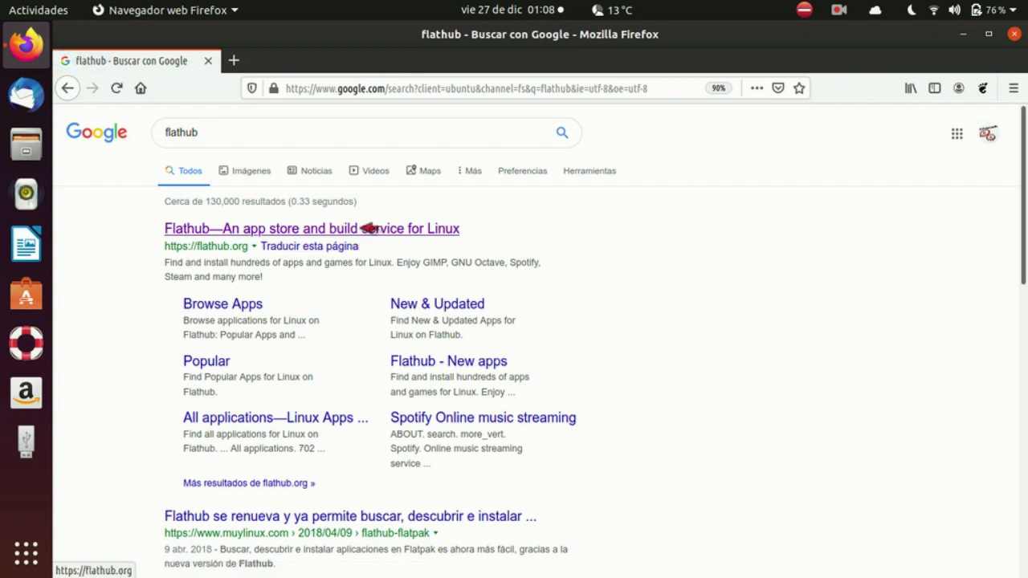
click(368, 228)
Step: Browse the apps on the Flathub home page, search for foliate and open the Foliate app page
scroll(491, 281, down, 6)
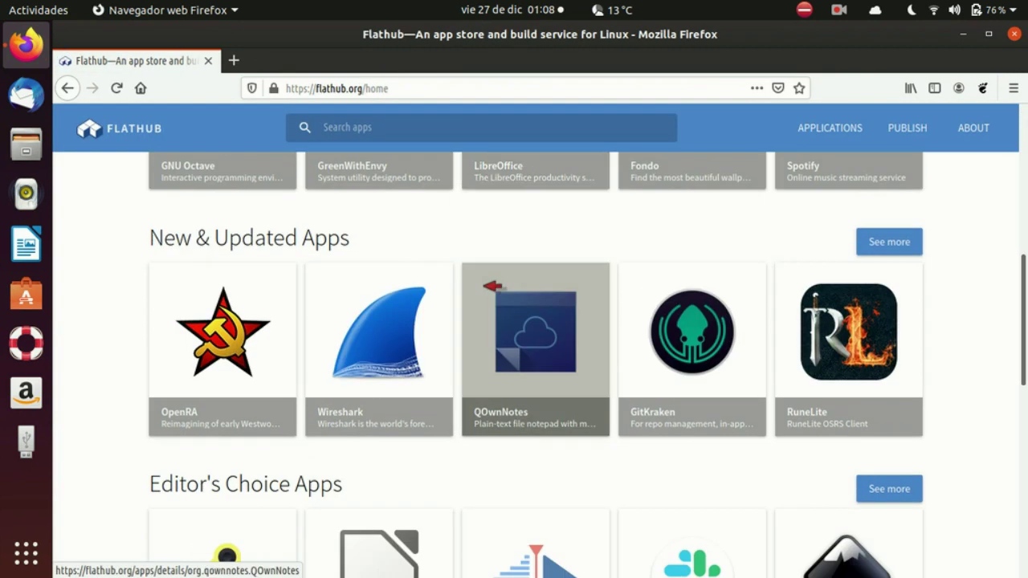
scroll(490, 285, down, 5)
scroll(489, 285, up, 5)
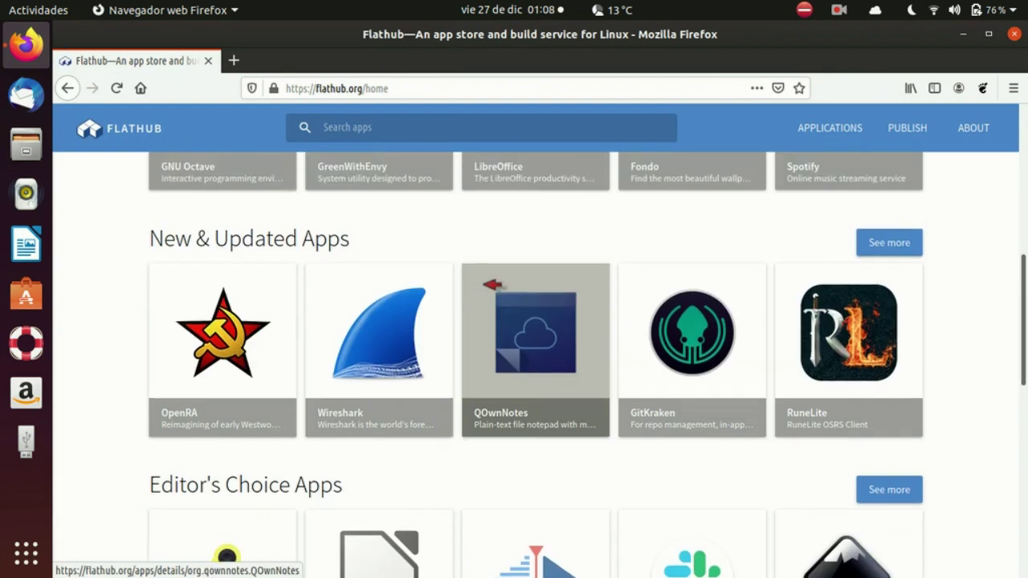
scroll(484, 283, up, 6)
text(foliate)
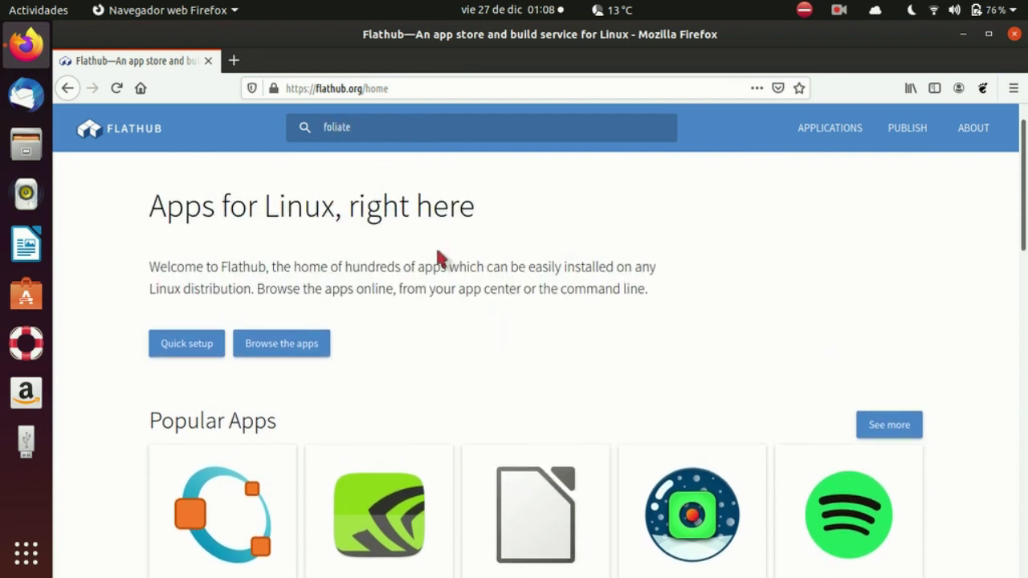
key(Return)
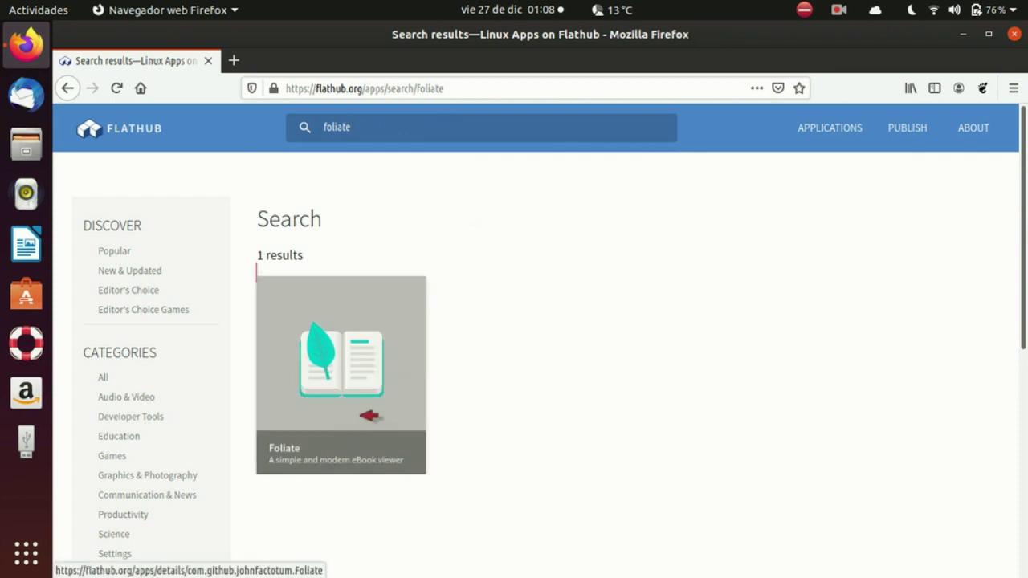
click(369, 415)
Step: Save Foliate's flatpakref install file from Flathub and open the downloaded file in Ubuntu Software
click(439, 262)
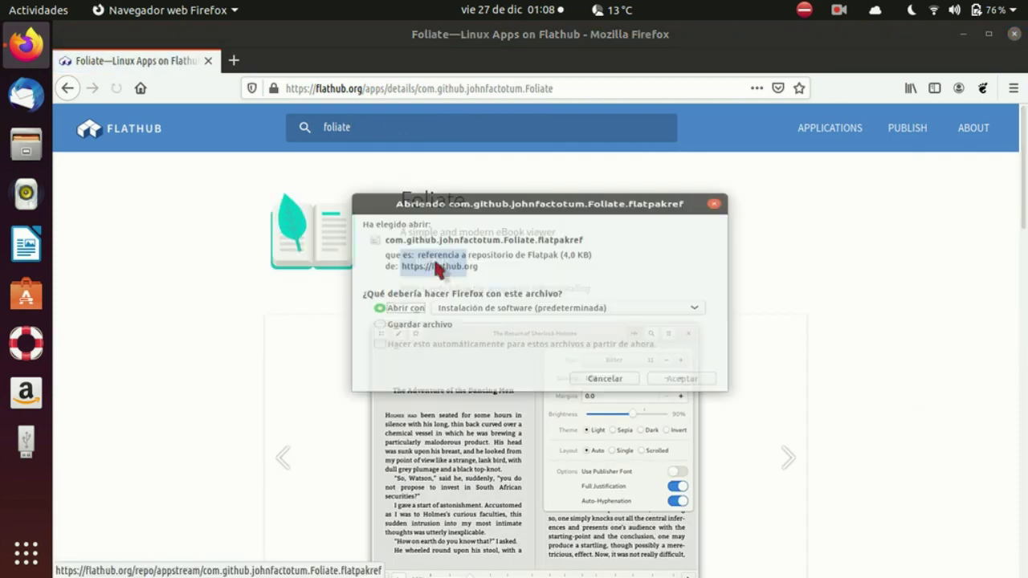
click(443, 336)
click(696, 405)
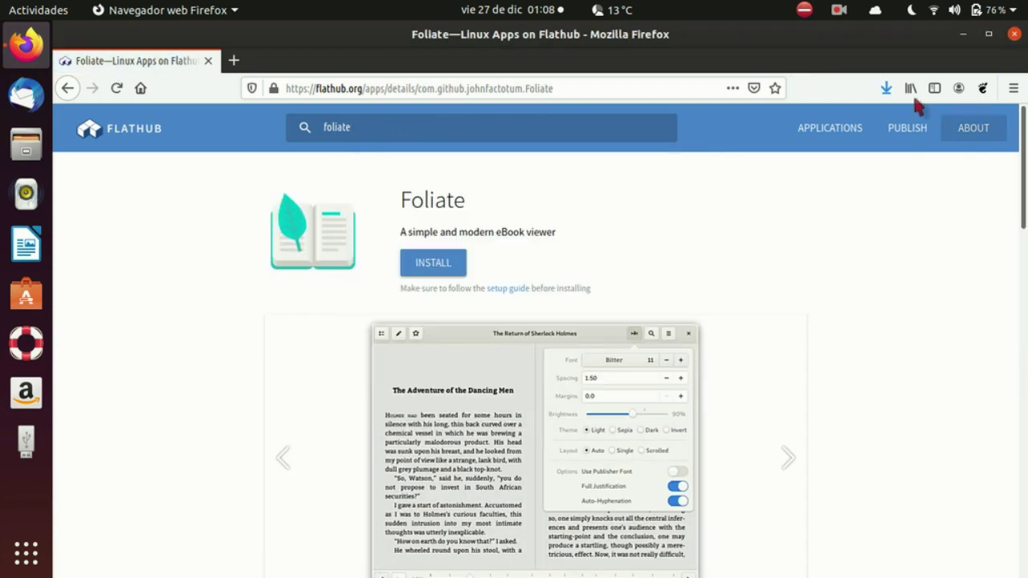
click(780, 146)
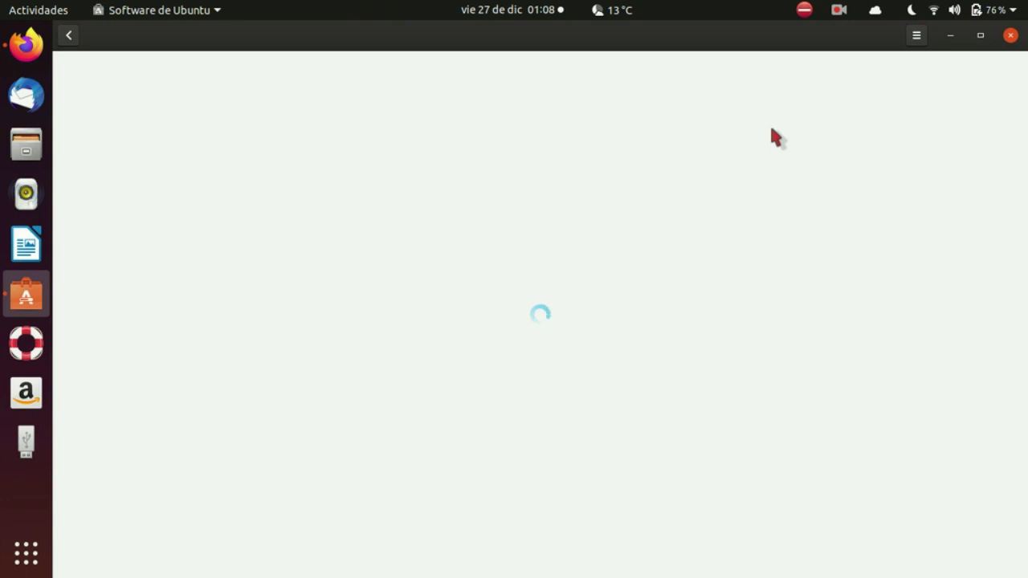
click(26, 553)
click(458, 145)
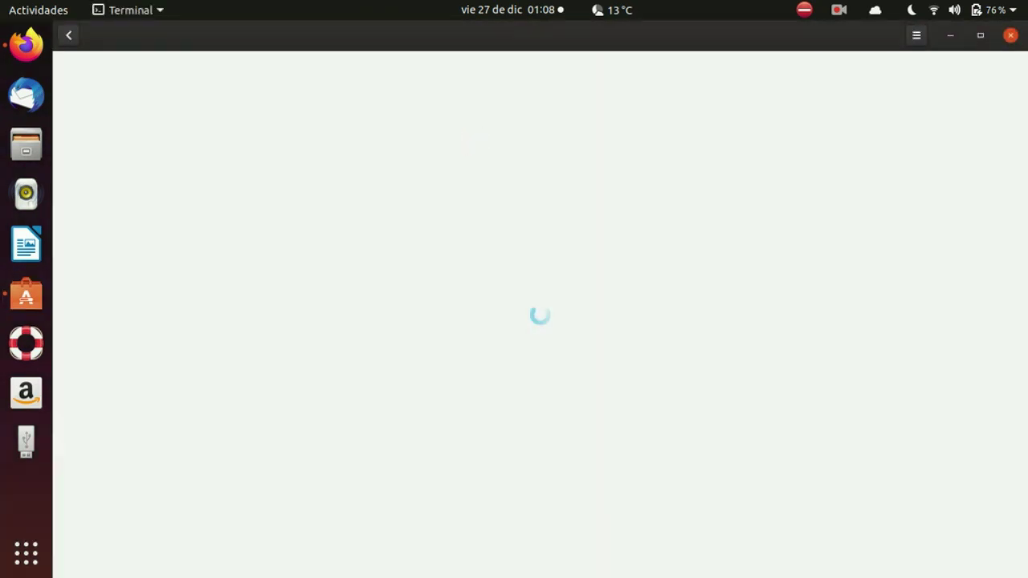
text(flatpa)
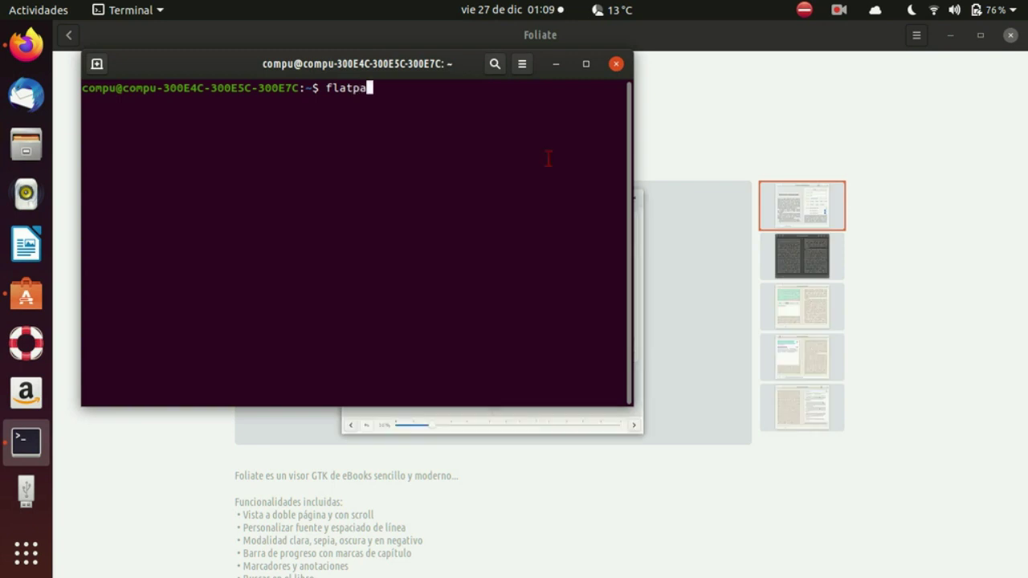
click(555, 63)
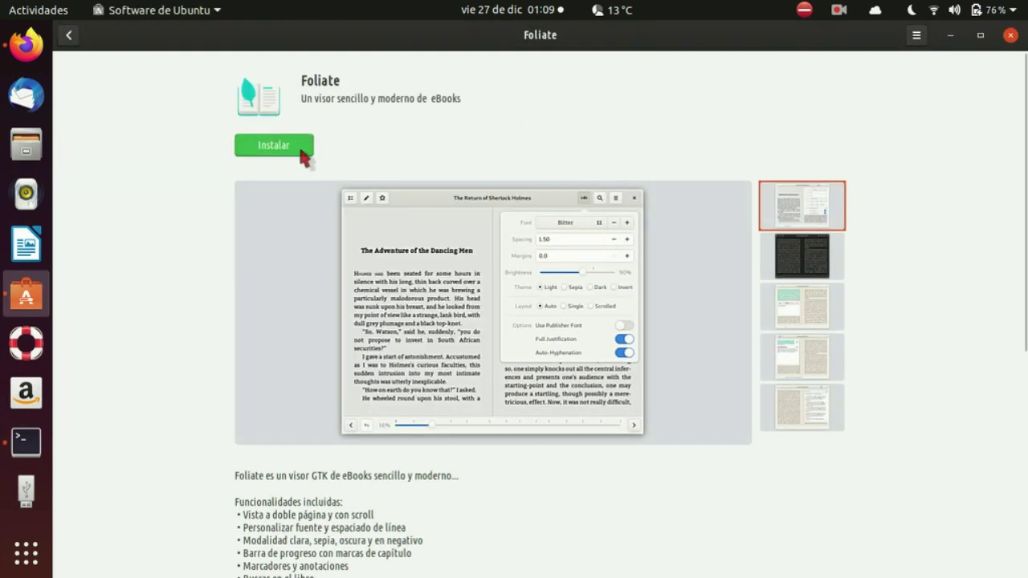
right_click(26, 441)
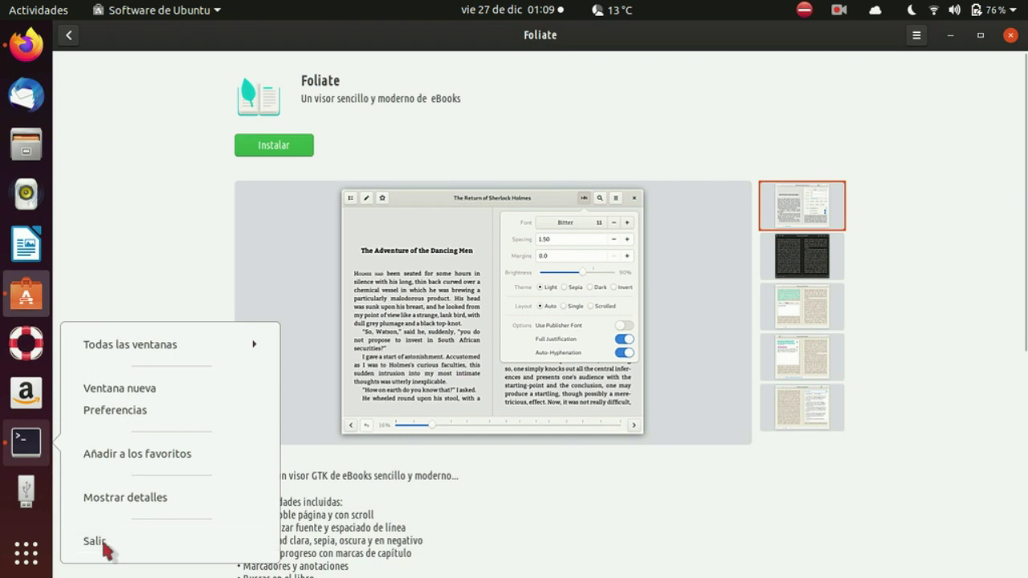
click(102, 543)
Step: Install Foliate from its Ubuntu Software page and look through the app's description
click(271, 145)
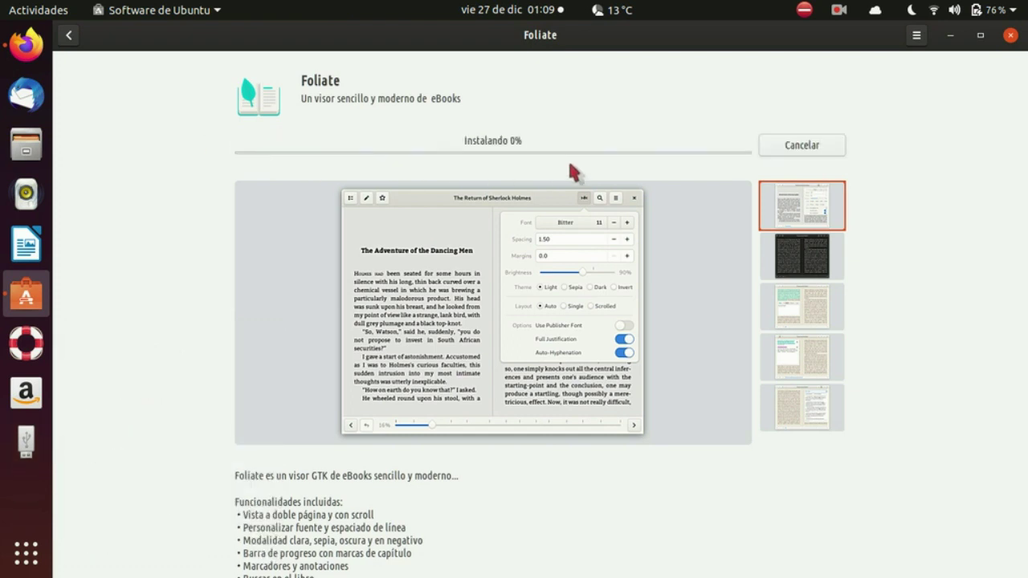
scroll(447, 286, down, 5)
scroll(447, 286, up, 5)
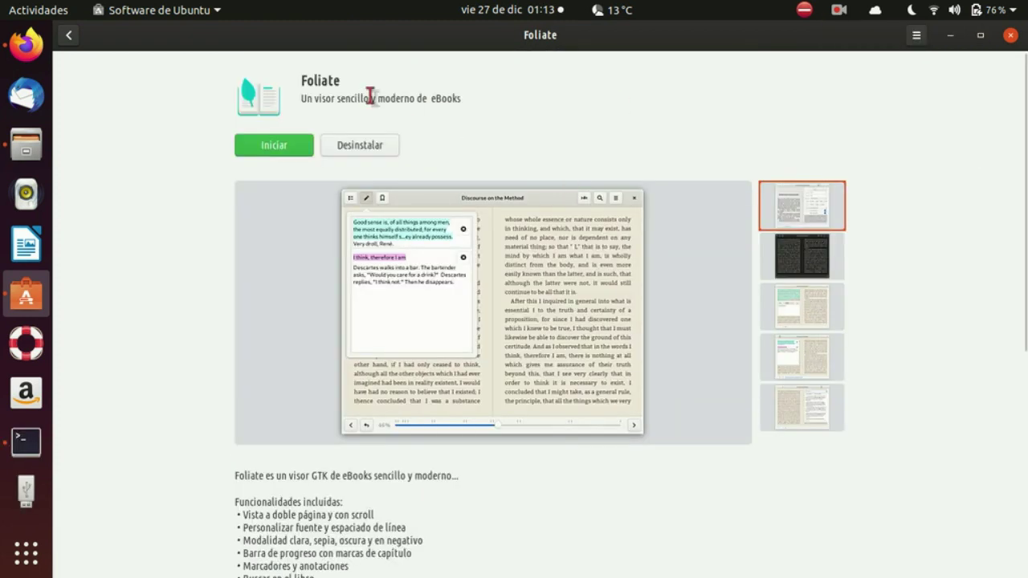
Step: Launch Foliate from its Ubuntu Software page and close its window without opening a book
click(274, 146)
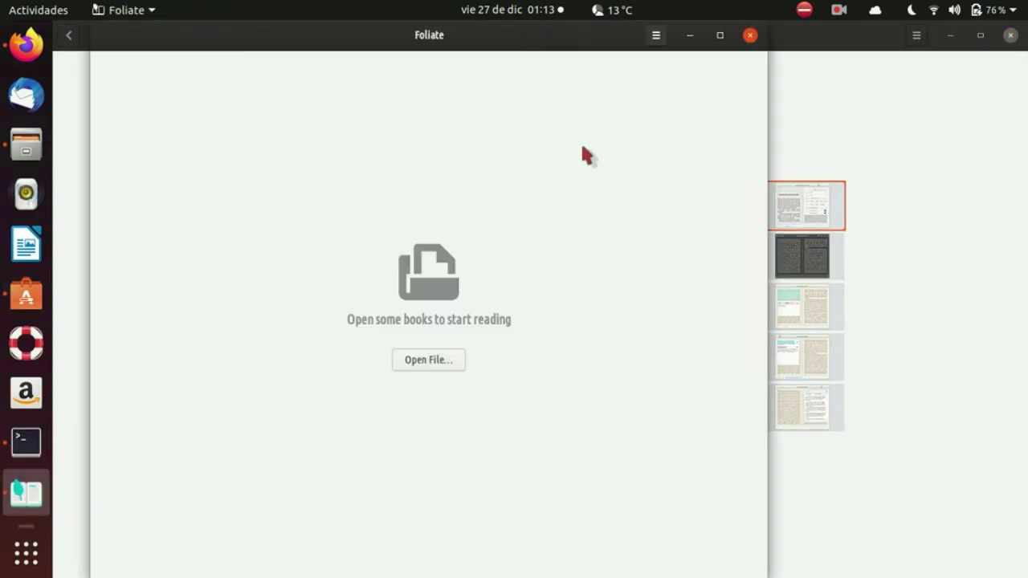
click(745, 34)
Step: Switch to Firefox, search Flathub for drawing and open the Drawing app page
click(26, 46)
click(463, 126)
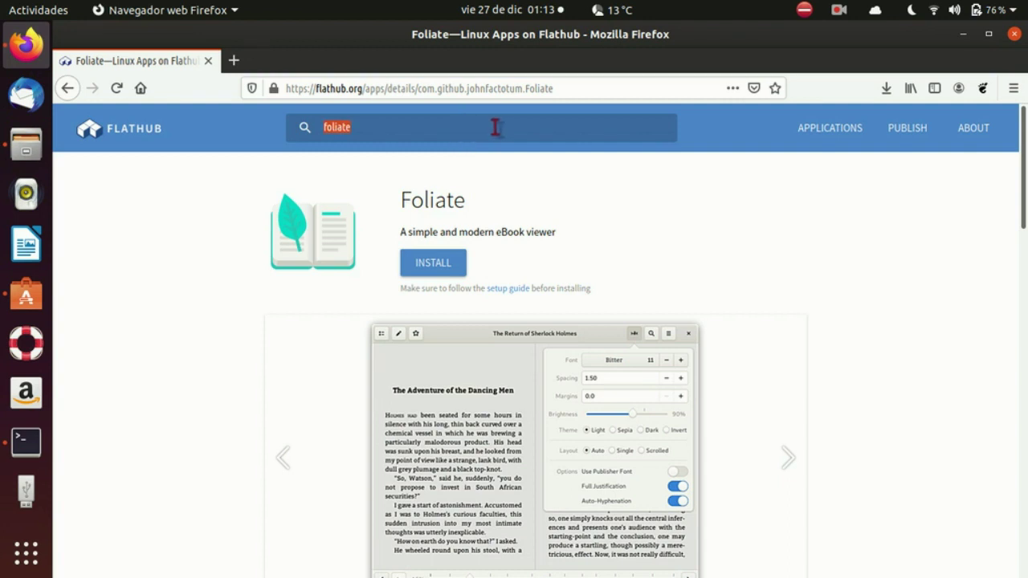
key(Return)
scroll(392, 264, down, 2)
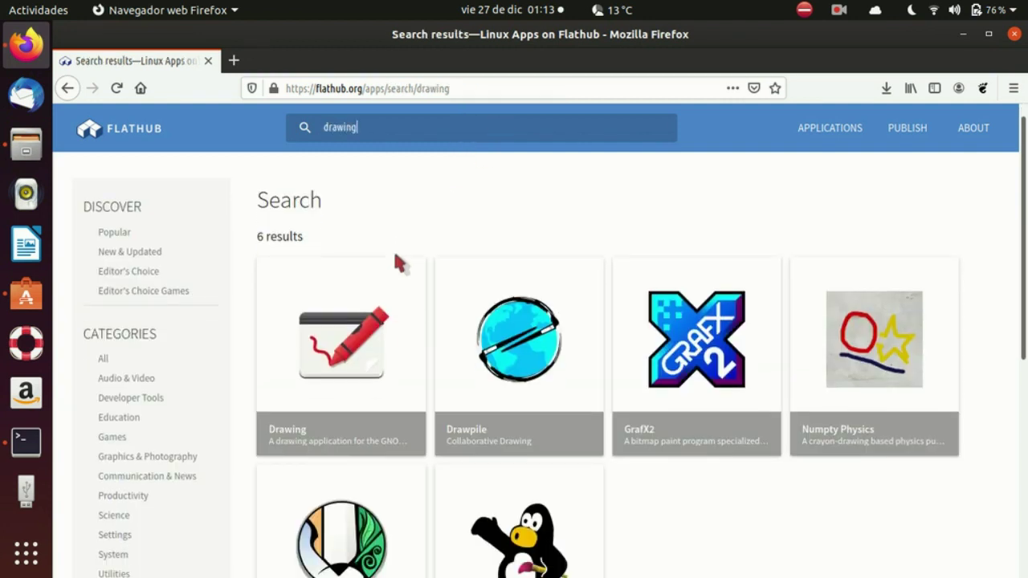
click(385, 277)
Step: Examine the description and the preview images on Drawing's Flathub page
scroll(597, 237, down, 3)
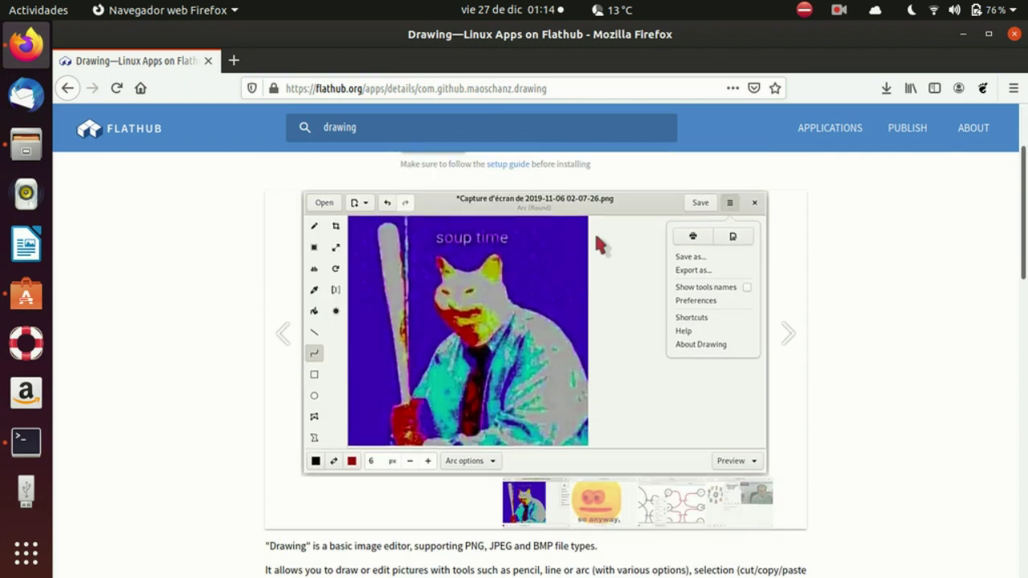
scroll(595, 235, down, 4)
scroll(606, 303, up, 4)
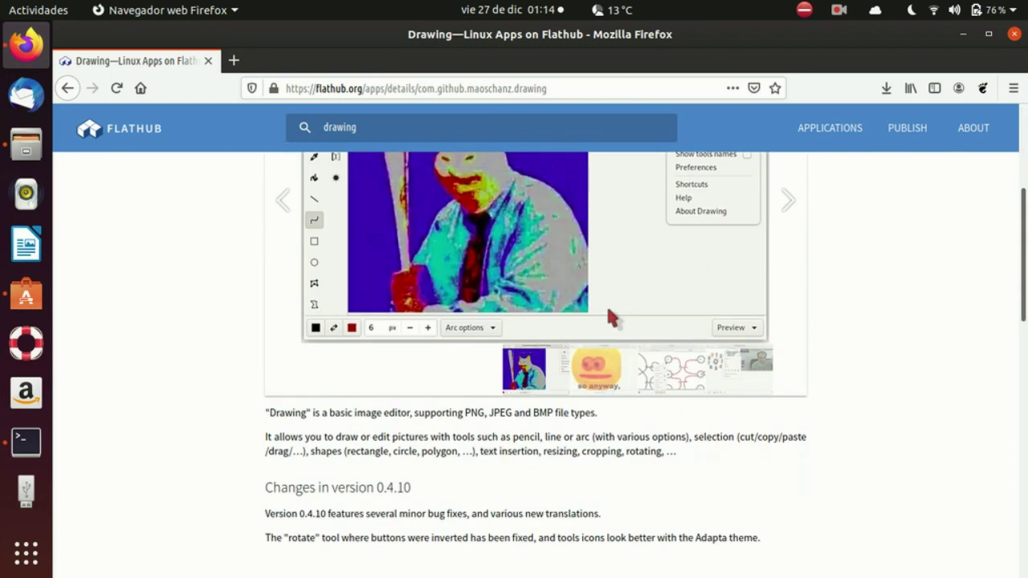
click(614, 363)
click(638, 500)
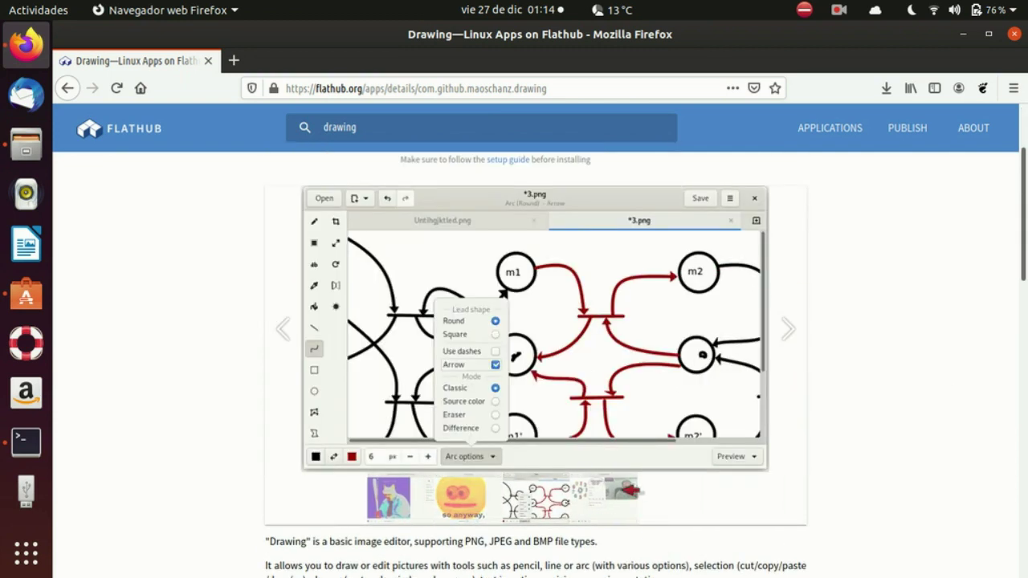
click(637, 499)
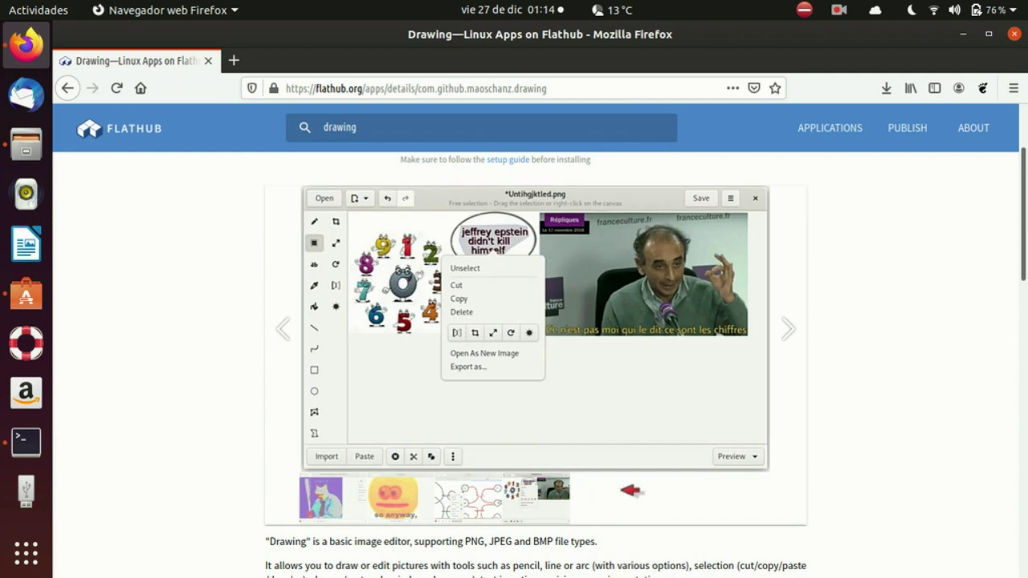
Step: Search Flathub for lollipop and clear the search text
text(lollipop)
key(Return)
double_click(336, 129)
key(BackSpace)
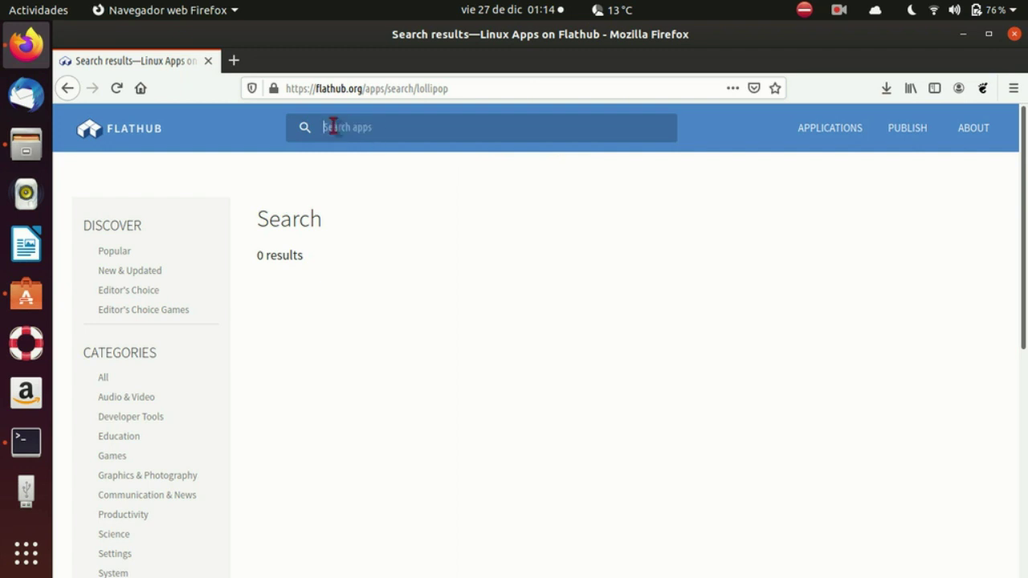
Step: Search Flathub for authenticator, open the Authenticator app page and view its preview images
text(tor)
key(Return)
click(321, 293)
scroll(690, 271, down, 1)
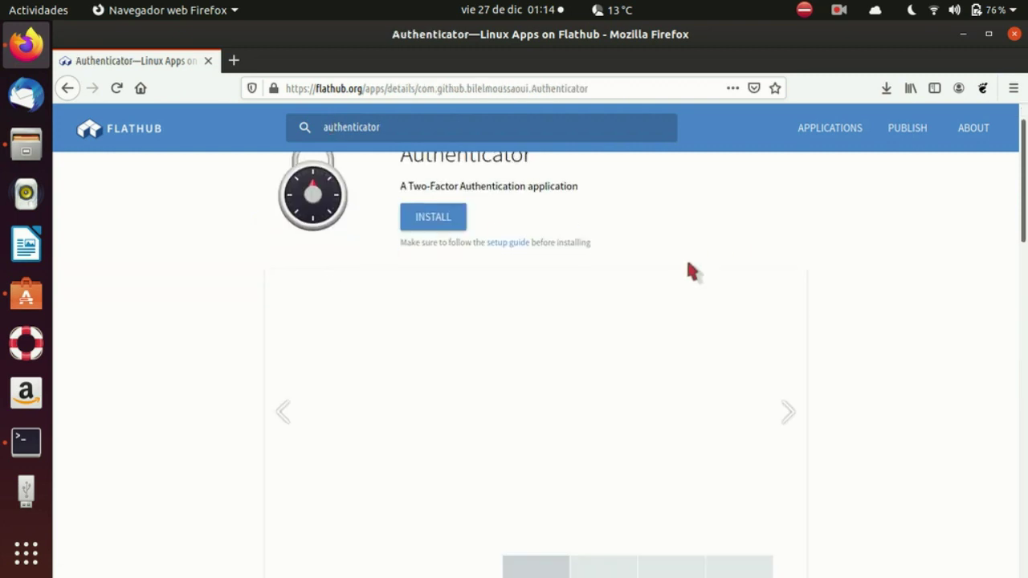
scroll(689, 269, down, 2)
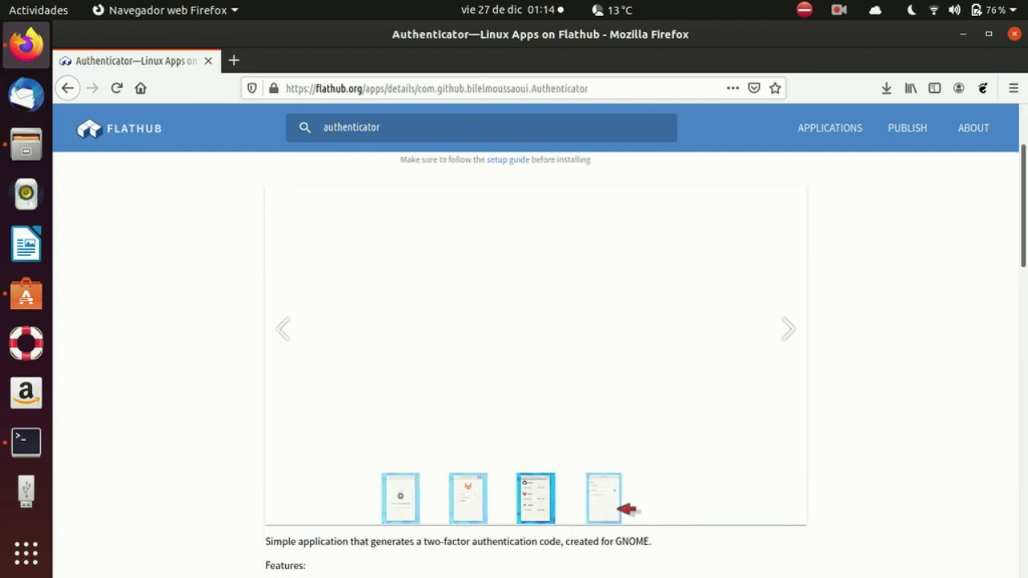
click(617, 506)
scroll(528, 238, up, 3)
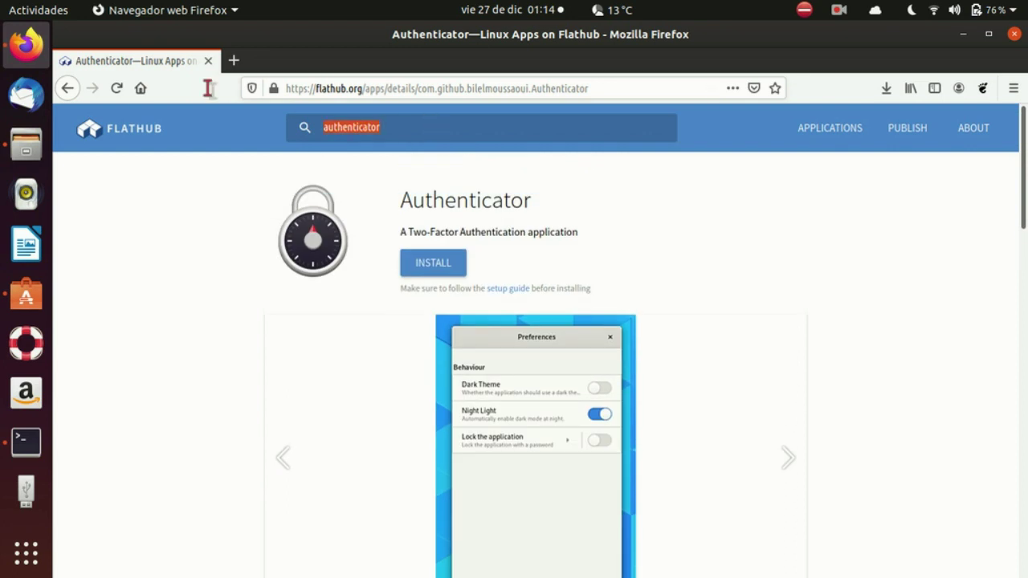
Step: Search Flathub for imcompressor and open the ImCompressor app page
key(Return)
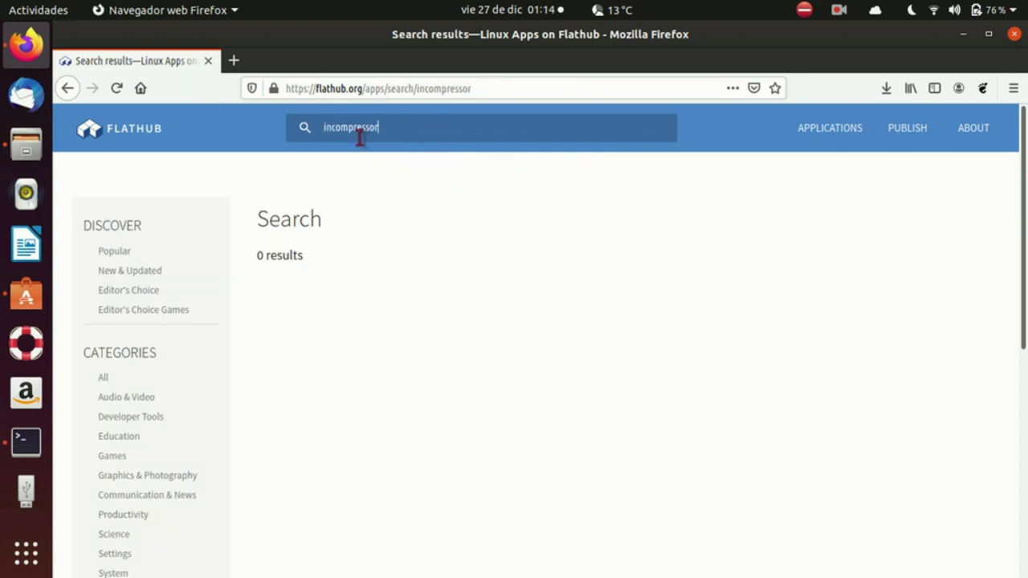
click(333, 127)
key(BackSpace)
text(m)
key(Return)
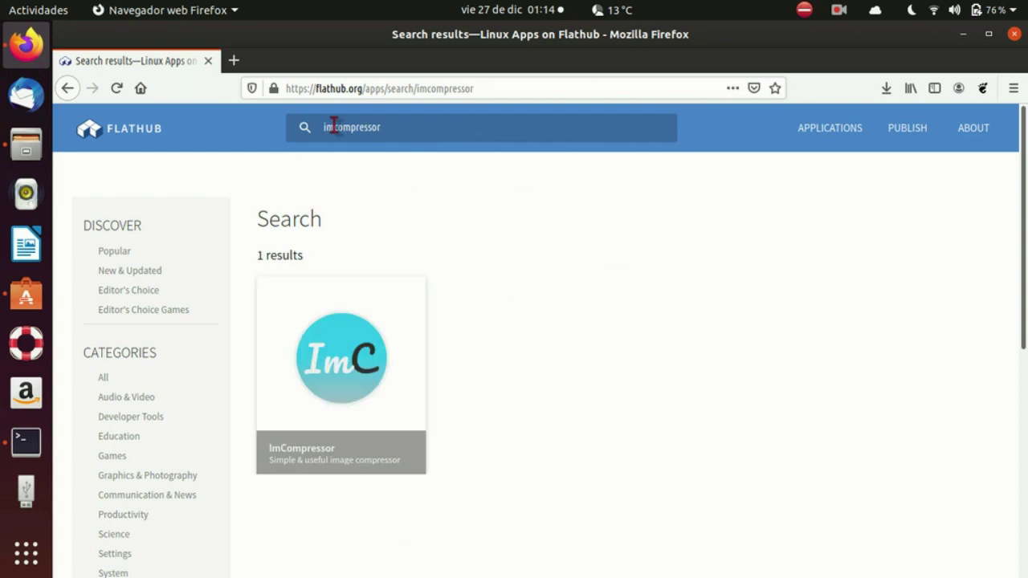
click(411, 324)
Step: Look through the preview, description and version changes on ImCompressor's Flathub page
scroll(677, 243, down, 4)
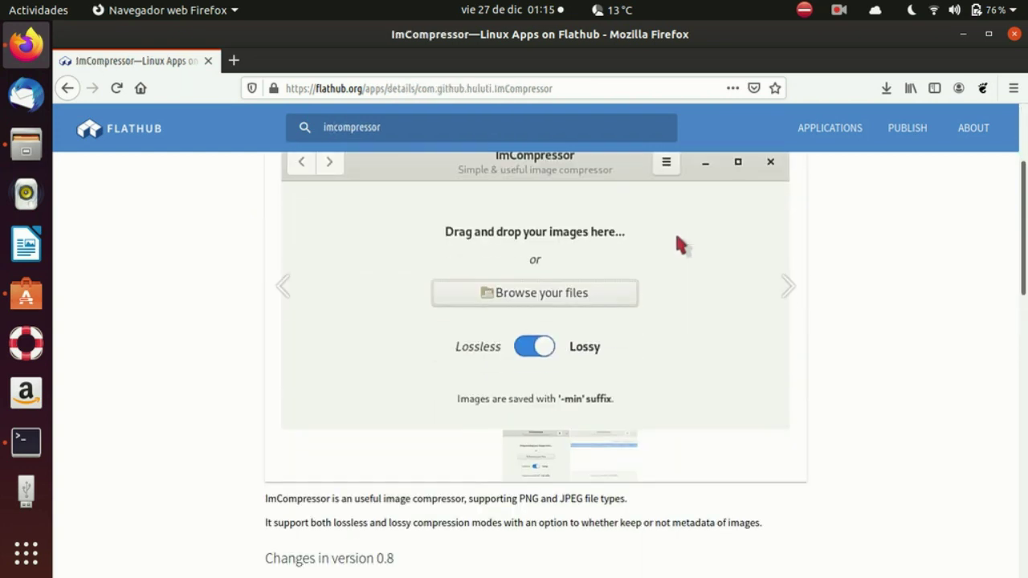
scroll(671, 280, up, 4)
scroll(670, 280, down, 8)
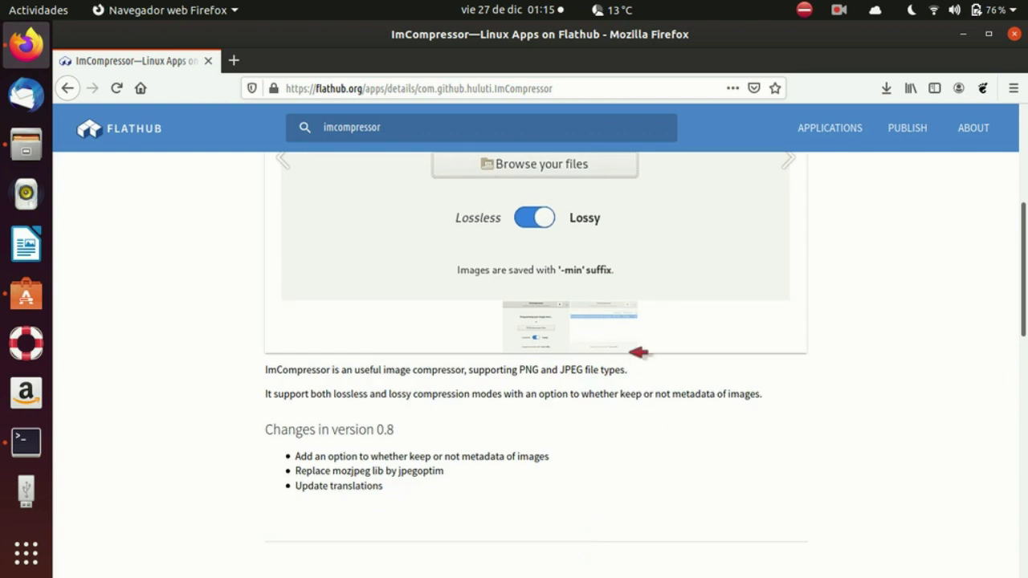
Step: Search the web for "atajos del teclado ubuntu" and open the Ubuntu Documentation page on useful keyboard shortcuts
click(311, 90)
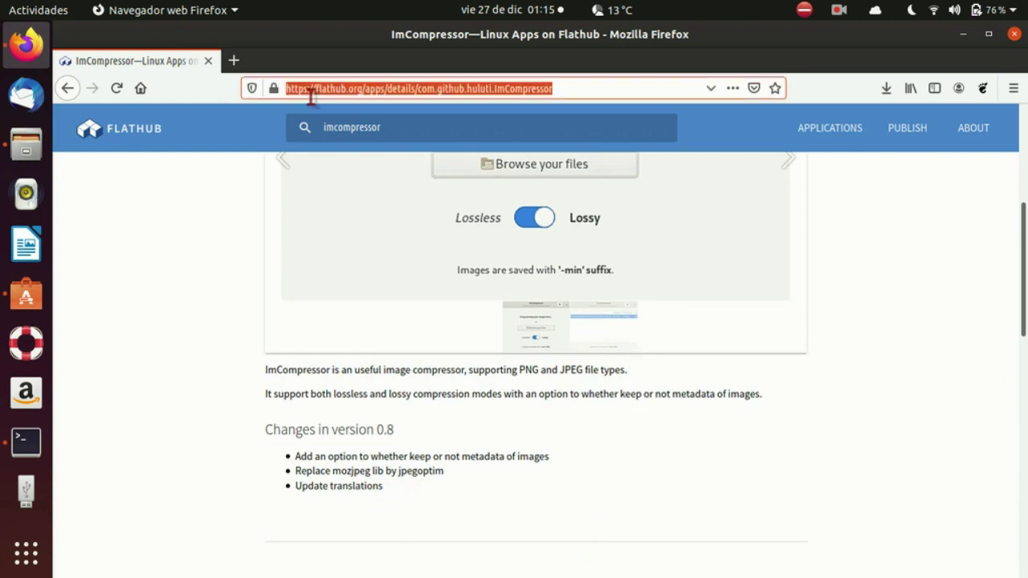
text(atajaos)
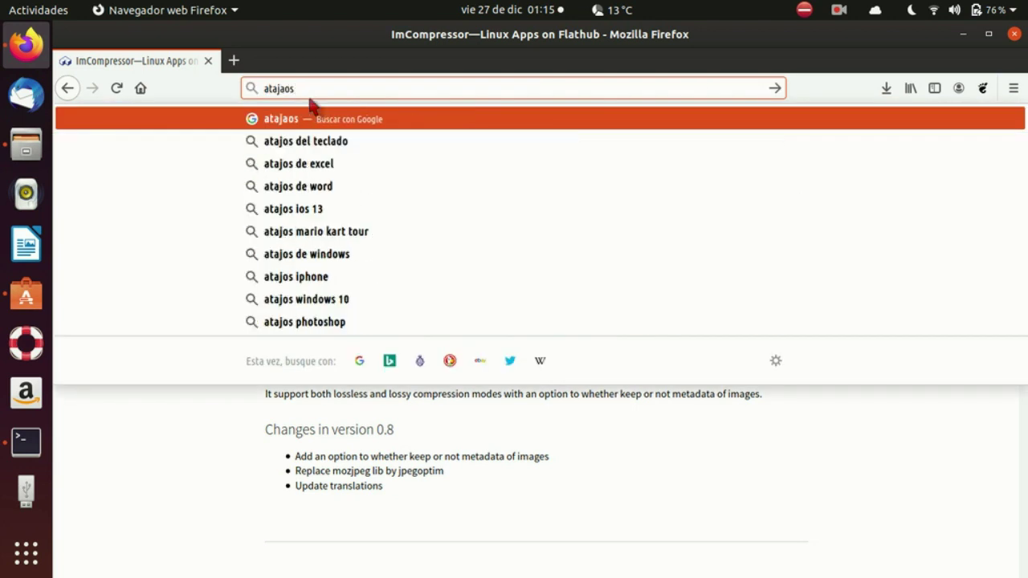
key(Down)
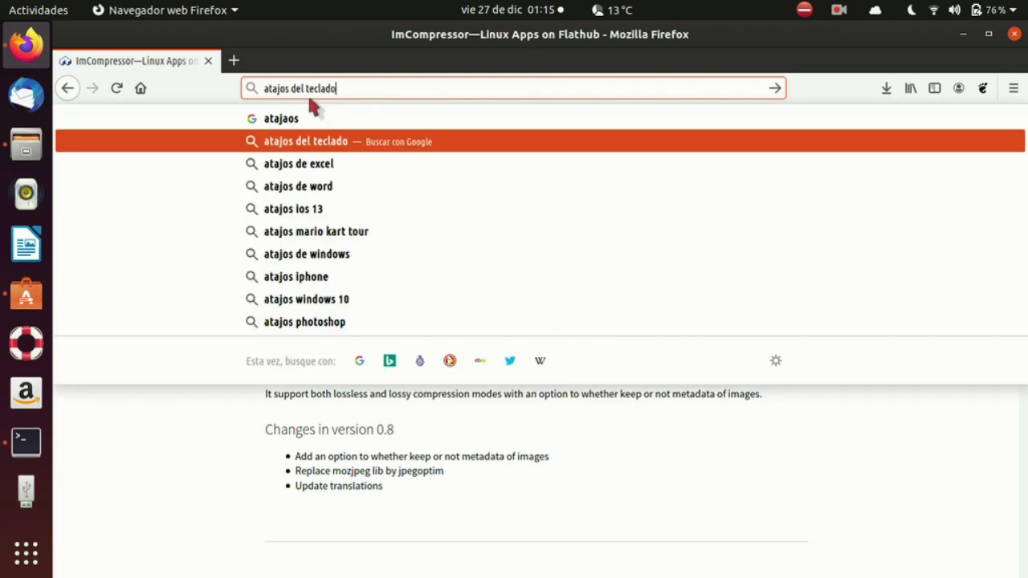
text(ubunut)
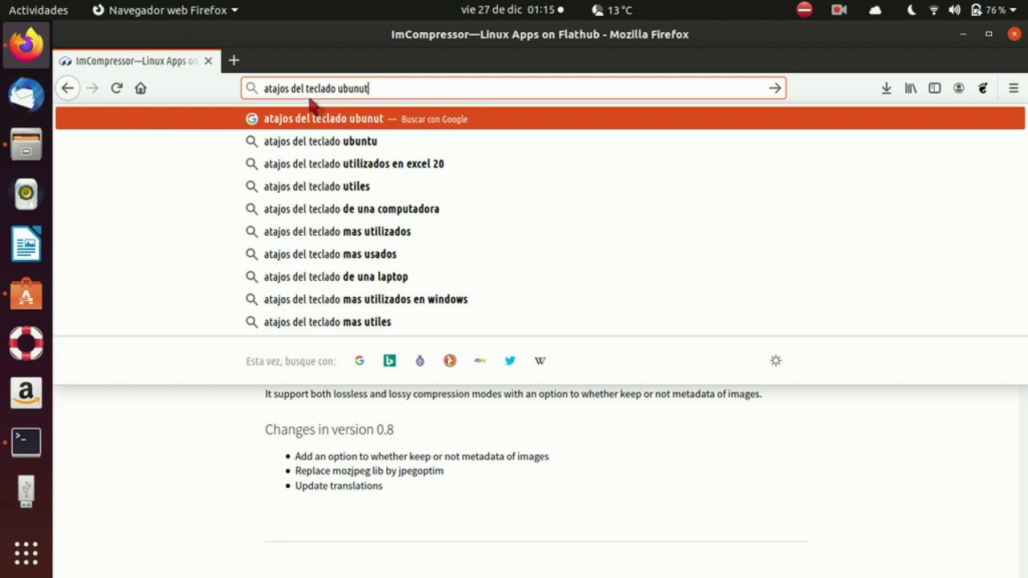
key(BackSpace)
key(BackSpace)
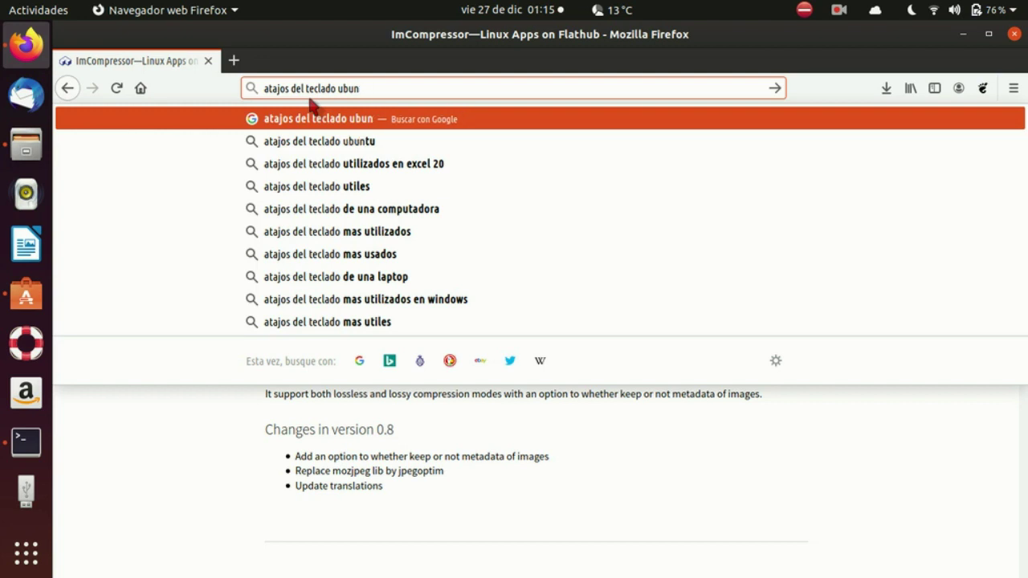
text(tu)
key(Return)
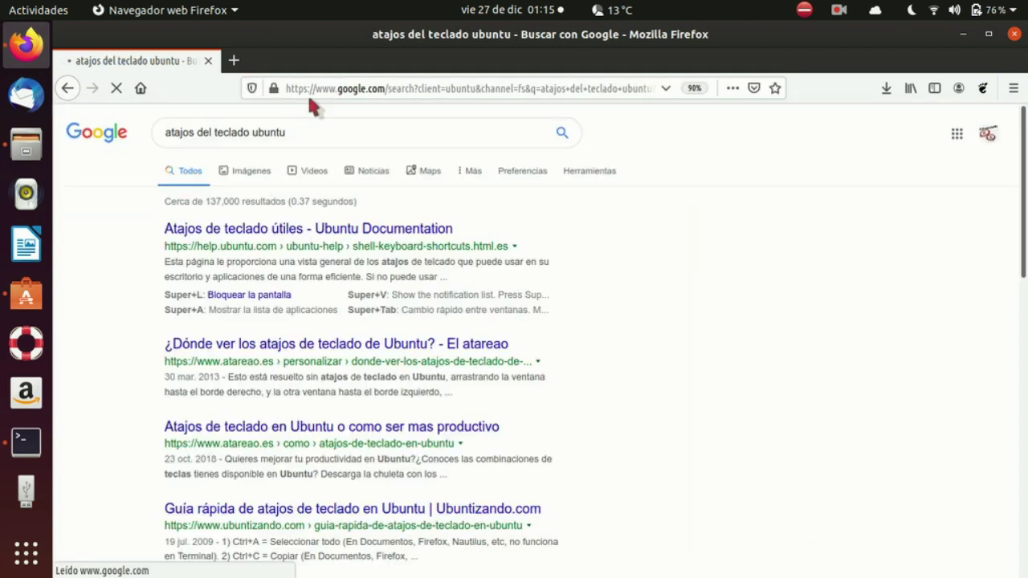
click(425, 228)
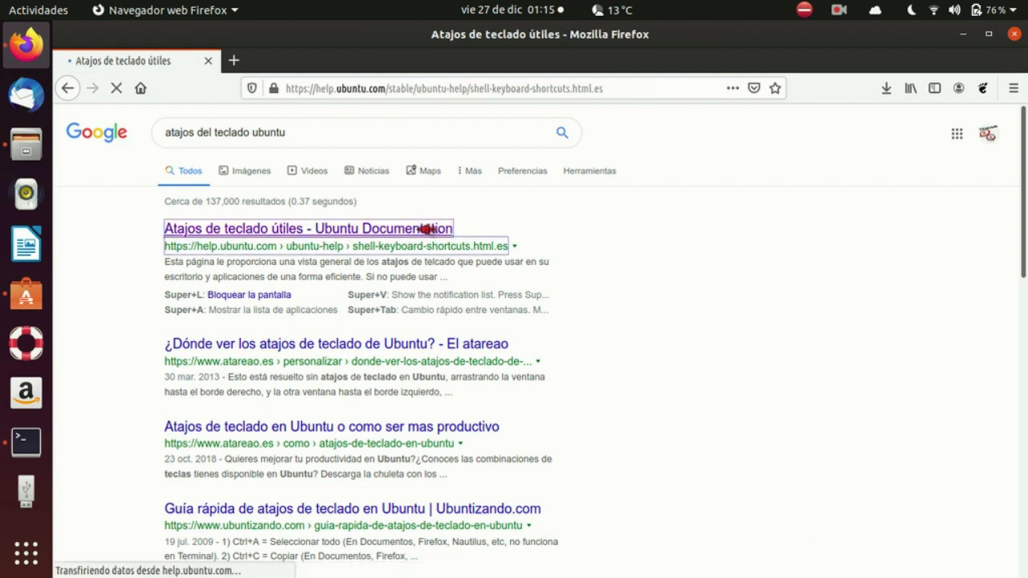
Step: Read through the desktop keyboard shortcuts listed on the Ubuntu Documentation page
scroll(563, 287, down, 3)
scroll(563, 288, up, 2)
scroll(563, 302, down, 3)
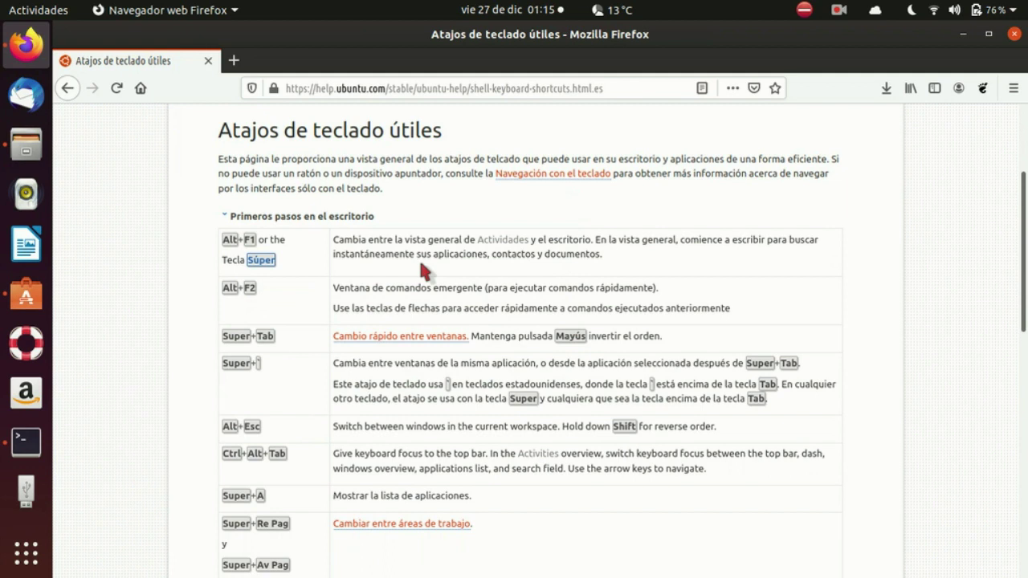
scroll(418, 257, down, 6)
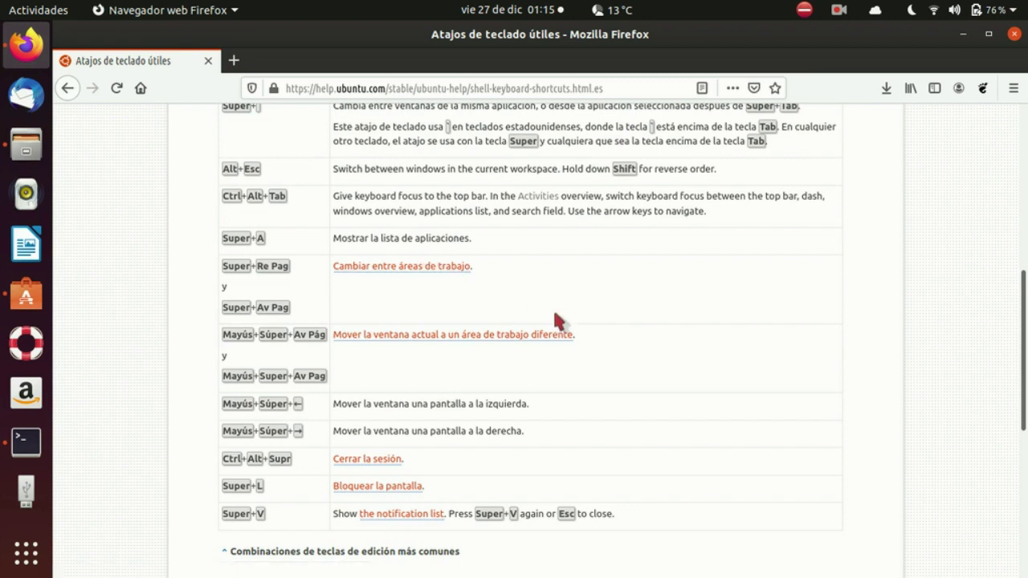
scroll(555, 321, down, 5)
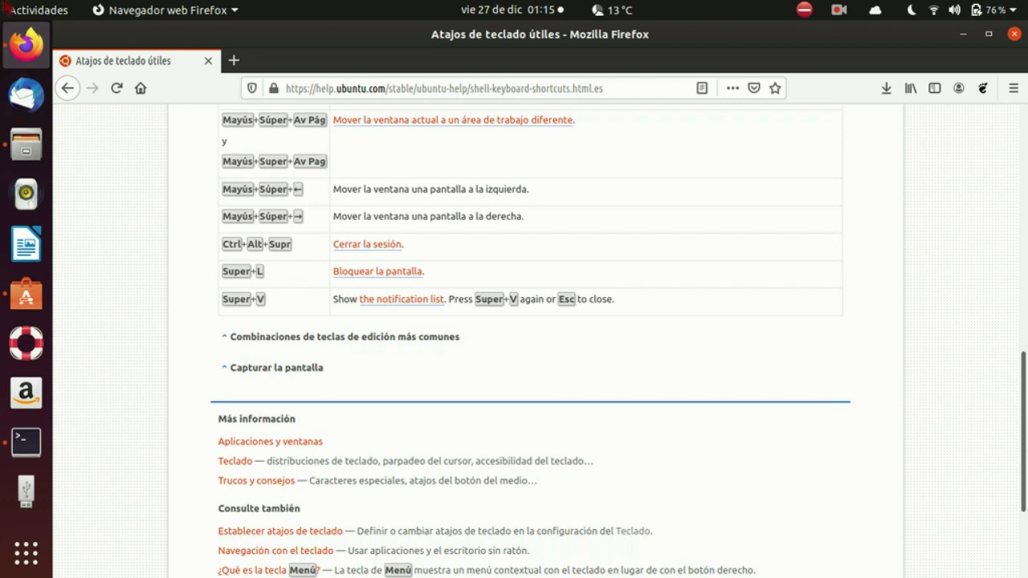
Step: Search the web for addons and open the Mozilla add-ons site for Firefox
click(596, 88)
text(addon)
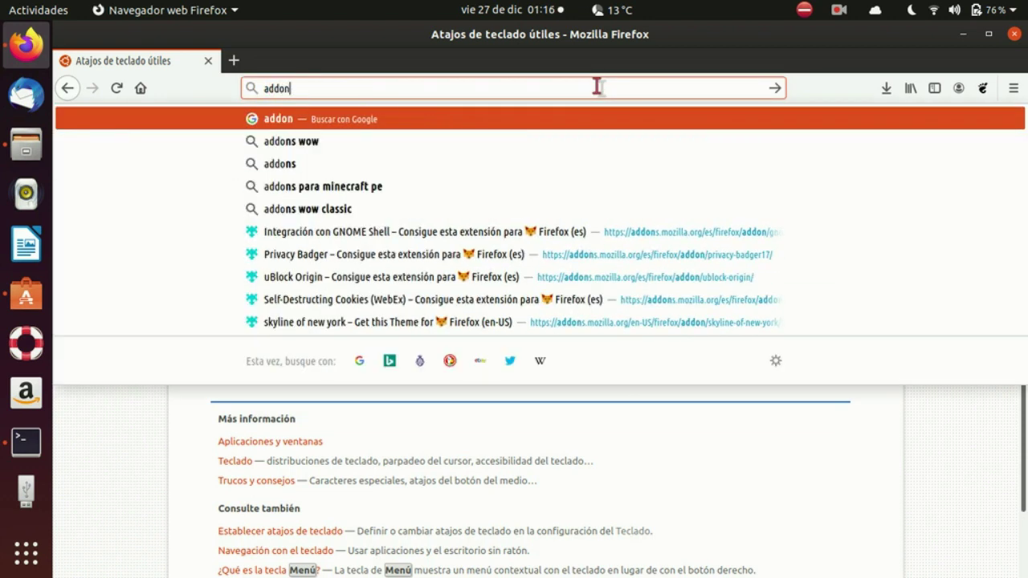
text(s)
key(Return)
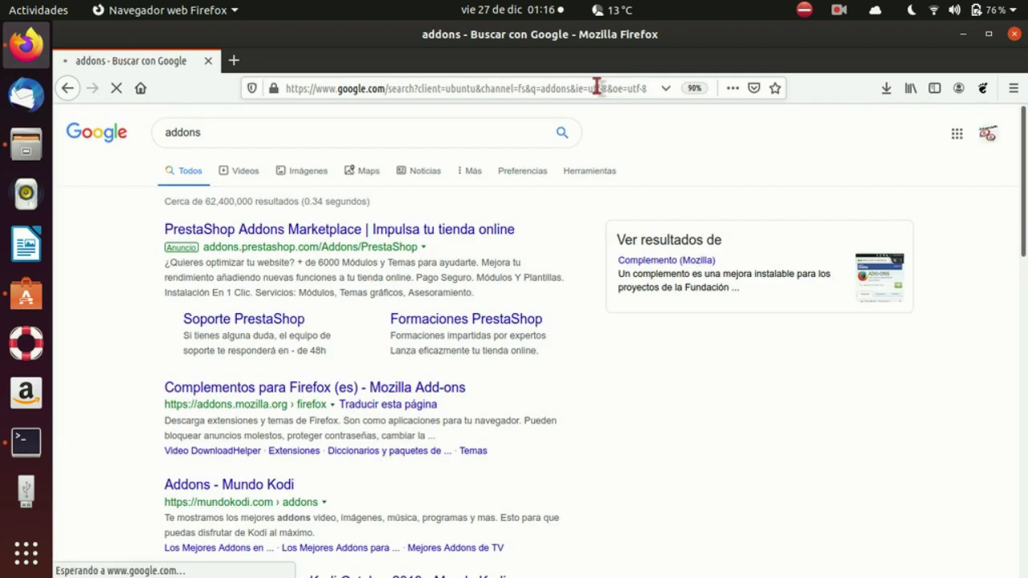
click(386, 391)
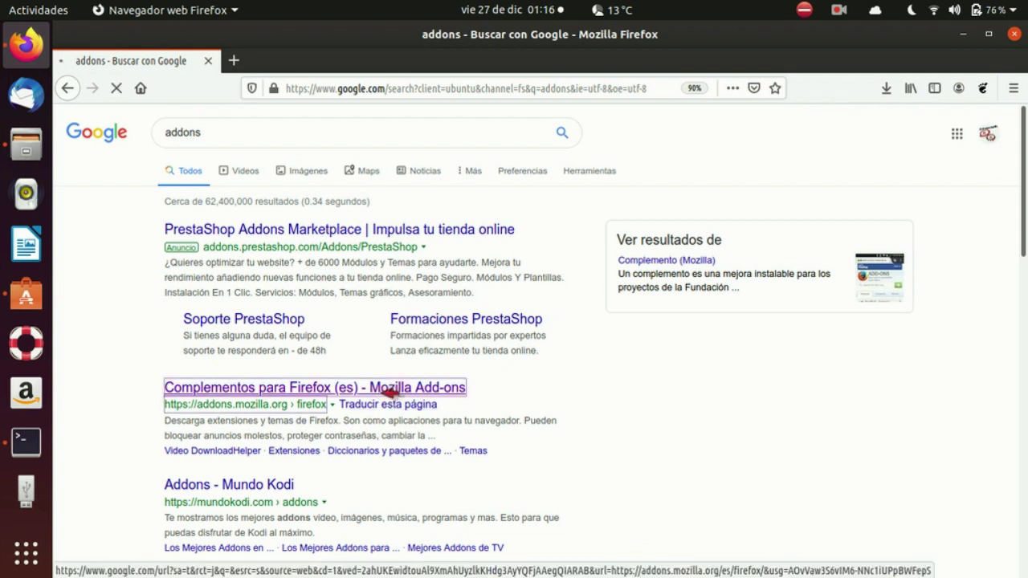
Step: Browse the recommended extensions, popular themes and privacy extensions on the Firefox add-ons home page
scroll(543, 225, down, 5)
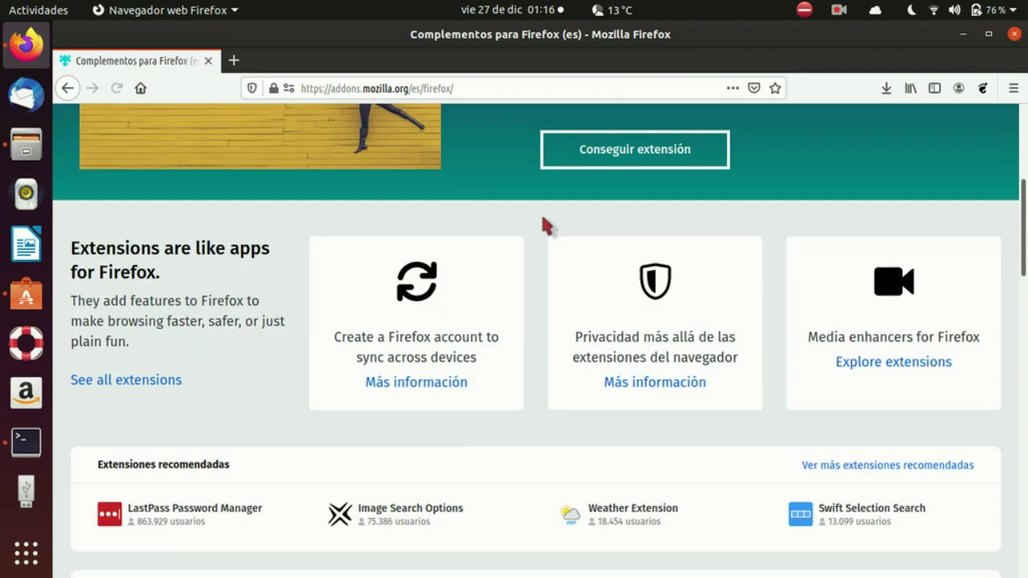
scroll(543, 223, down, 5)
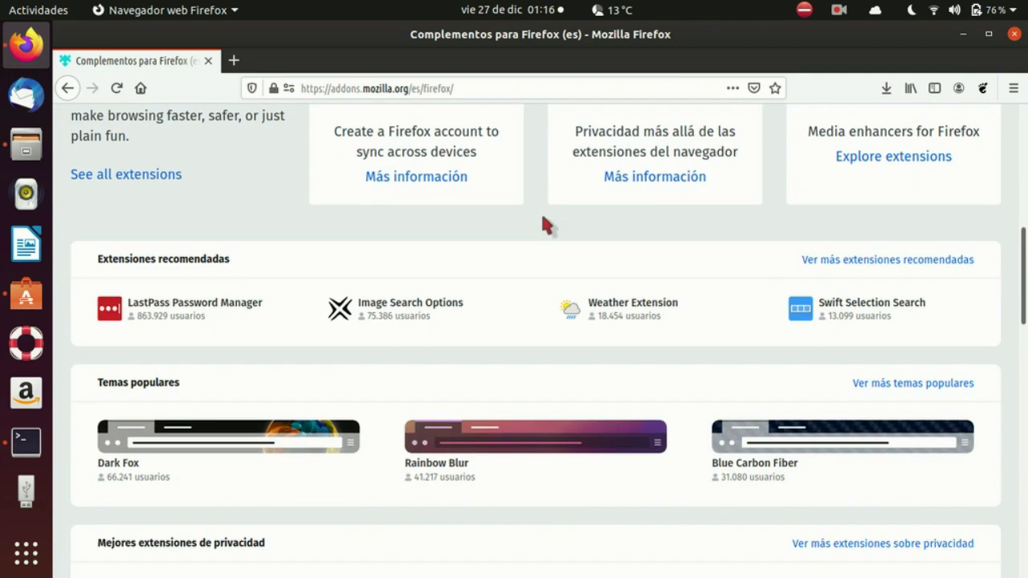
scroll(541, 217, up, 12)
scroll(731, 265, down, 10)
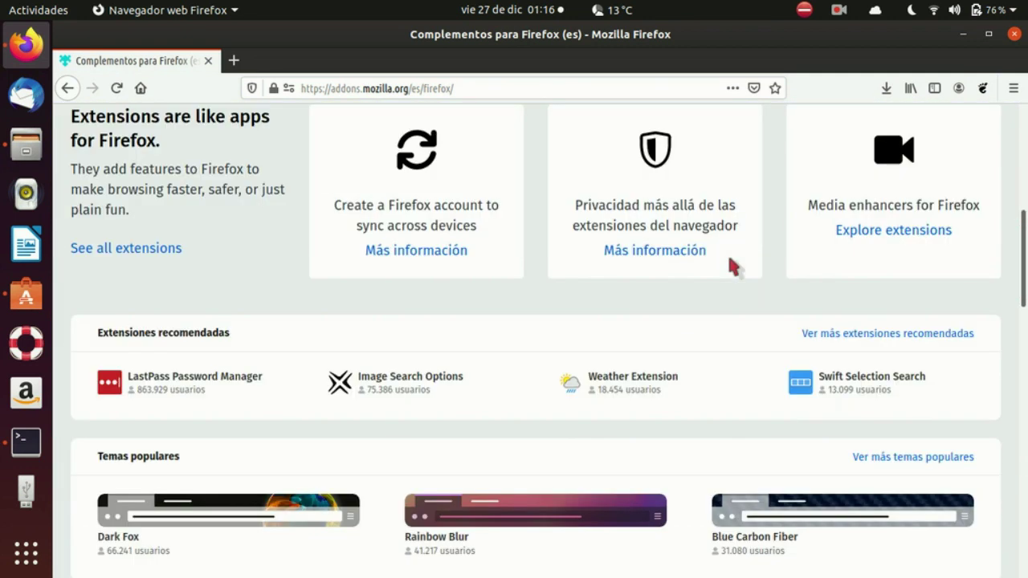
scroll(731, 265, down, 6)
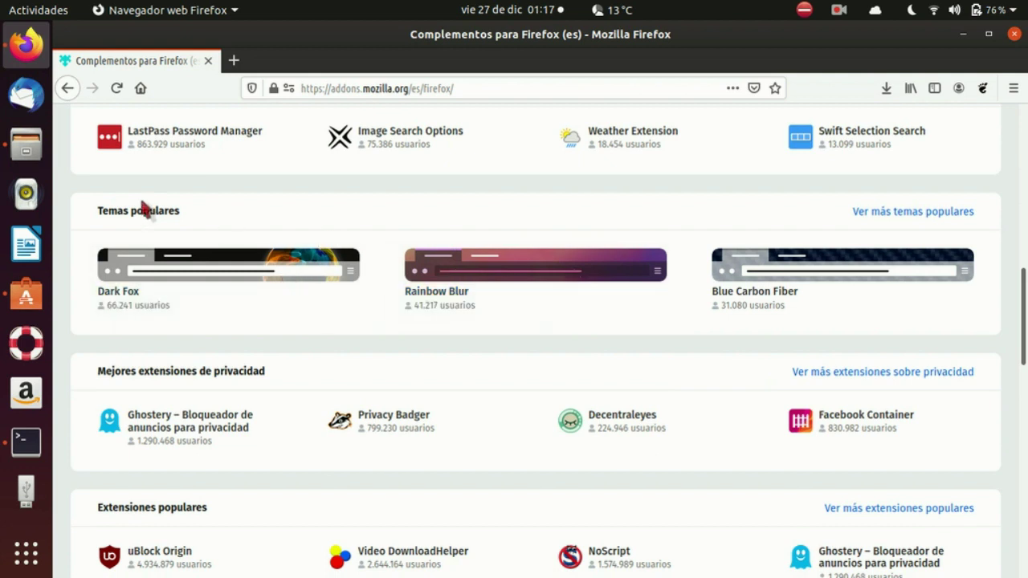
Step: List more popular Firefox themes and open the OldWood theme page
click(885, 209)
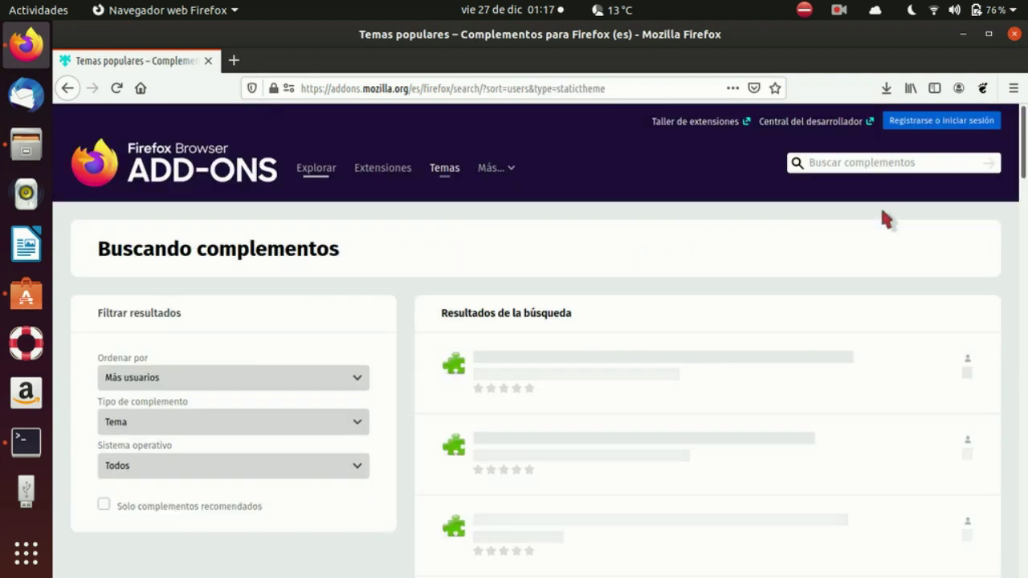
scroll(742, 274, down, 6)
scroll(745, 273, down, 3)
scroll(745, 273, up, 3)
click(745, 274)
Step: Install the OldWood theme in Firefox and approve adding it
click(634, 435)
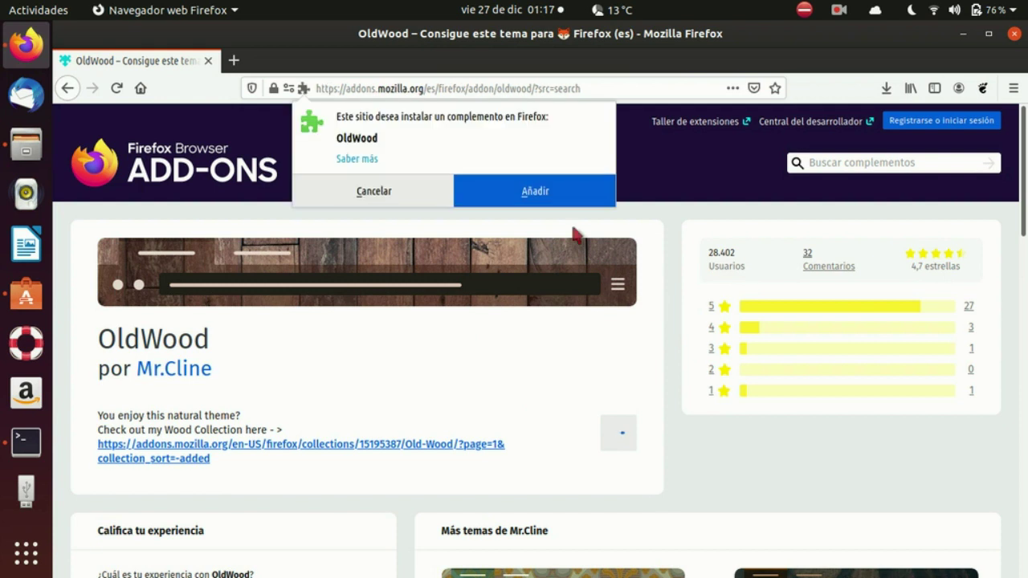
click(574, 190)
Step: Go back from the OldWood theme page to the Firefox add-ons home page
click(827, 166)
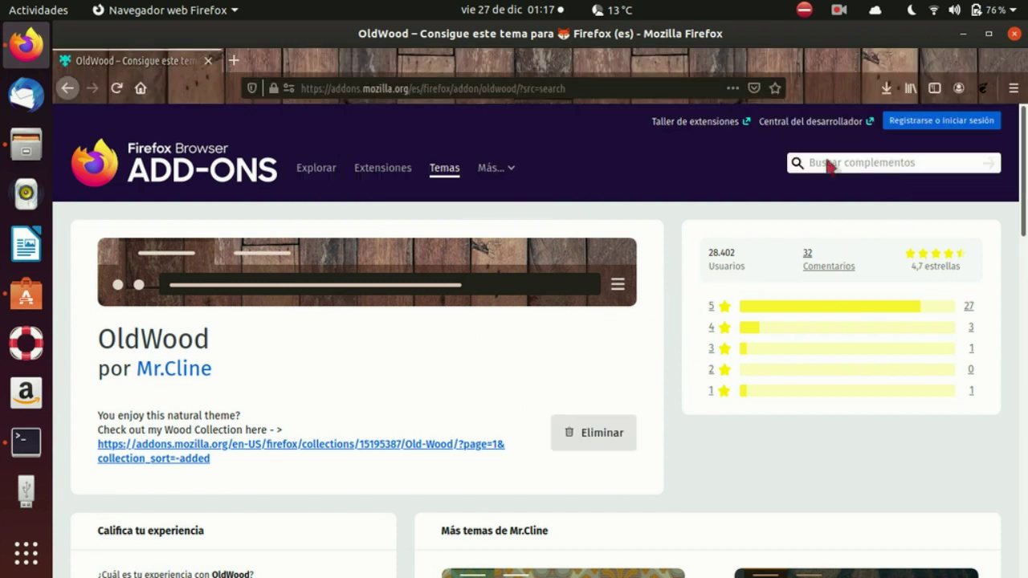
click(68, 88)
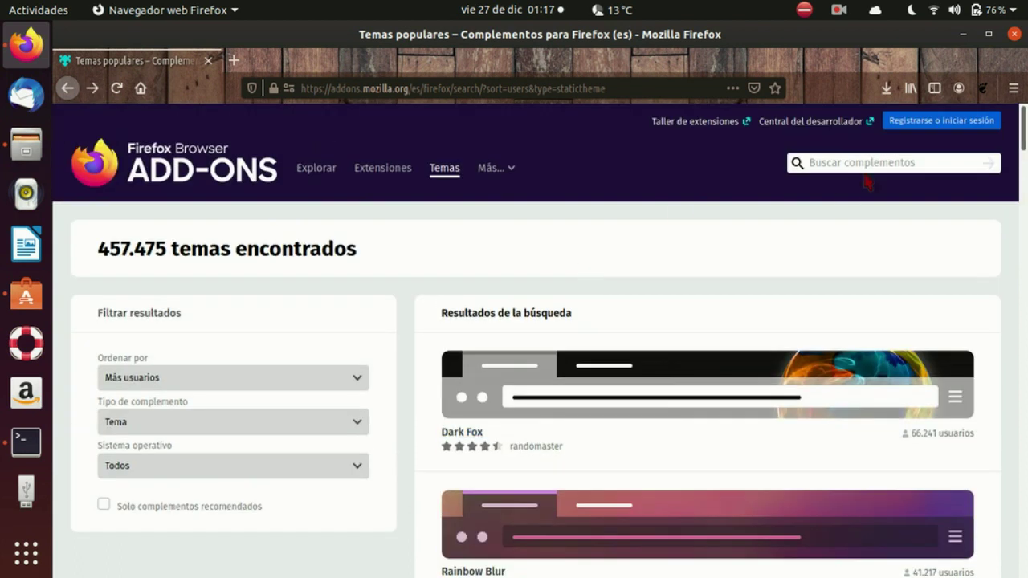
click(67, 89)
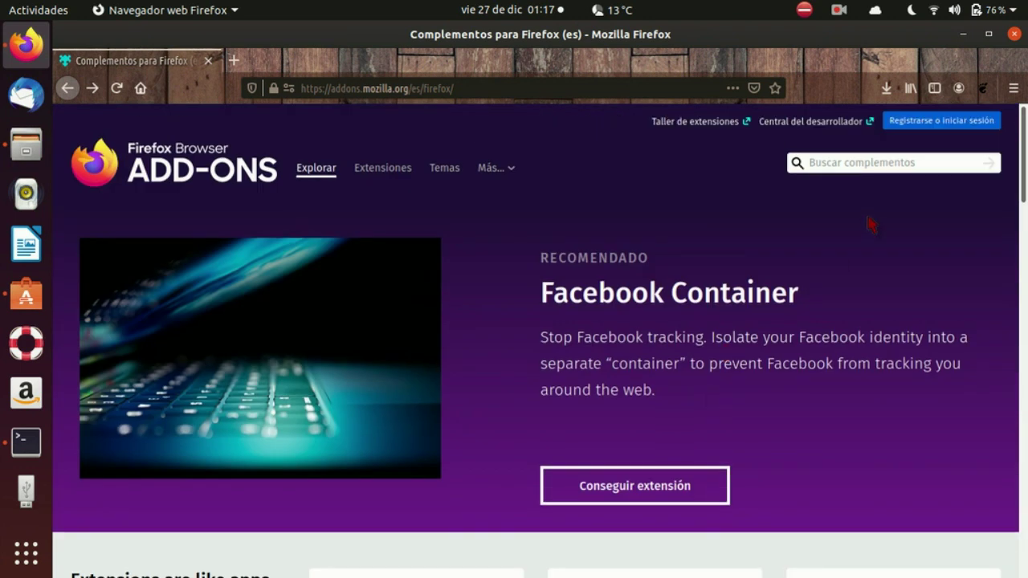
Step: Search the add-ons for "self" and open the Self-Destructing Cookies (WebEx) page
click(872, 165)
text(self)
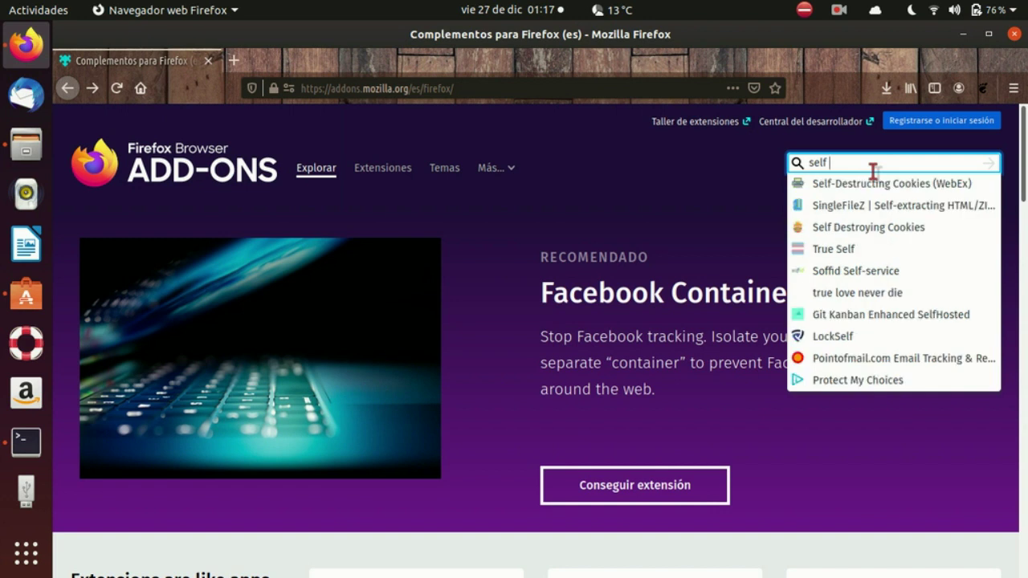
click(817, 186)
scroll(599, 277, down, 2)
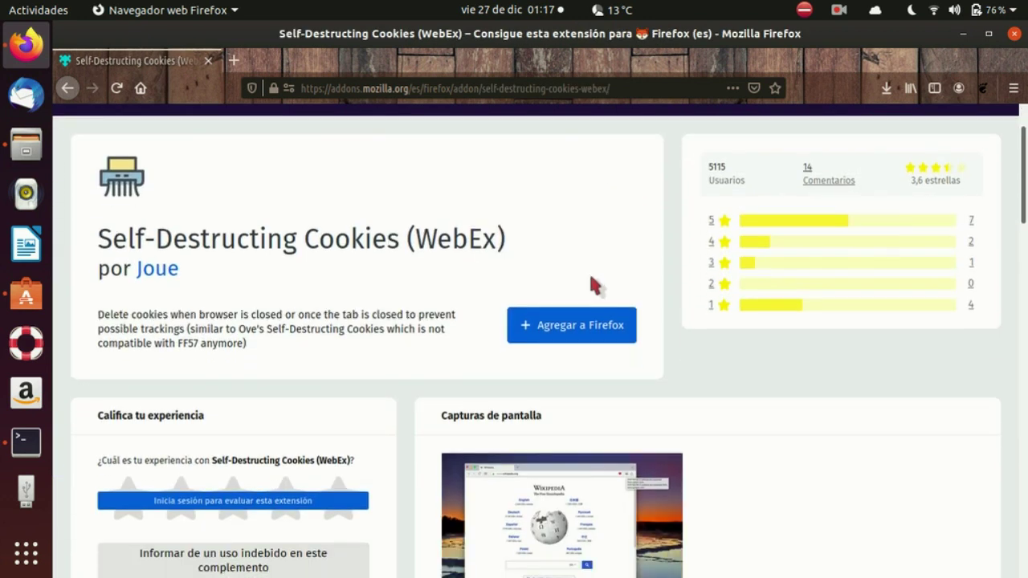
Step: Install Self-Destructing Cookies, approve its permissions and allow it to run in private windows
click(581, 315)
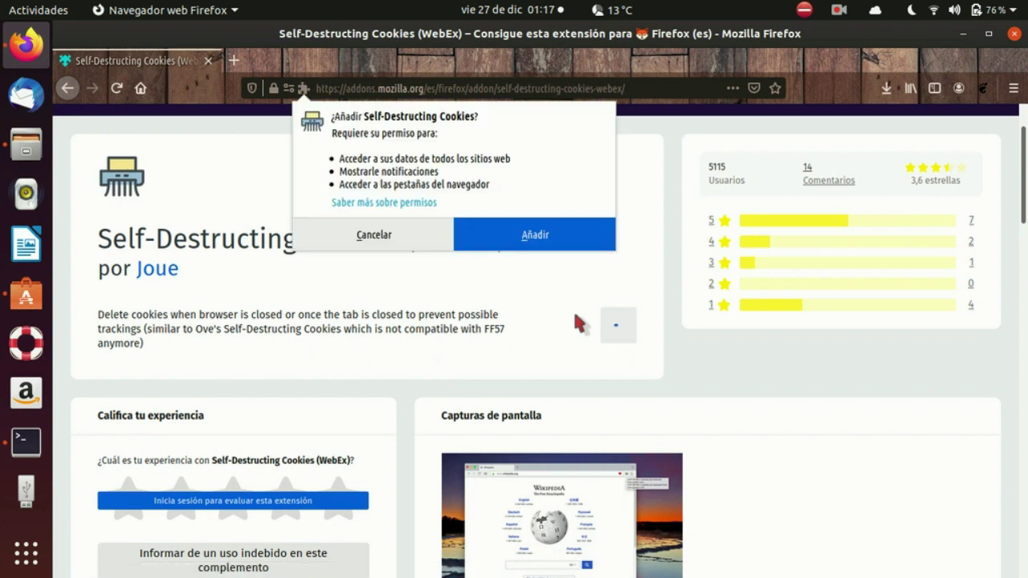
click(535, 235)
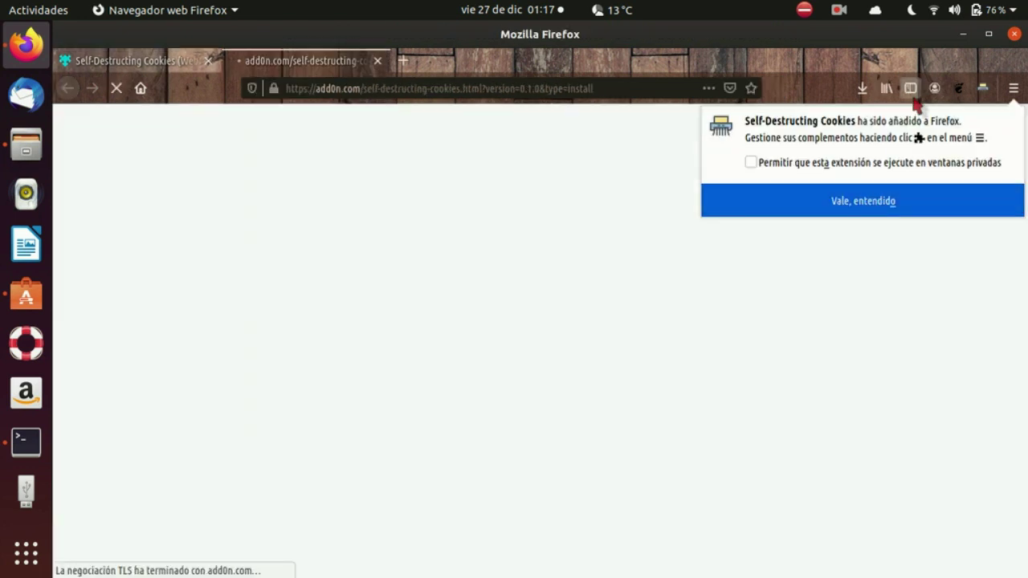
click(839, 163)
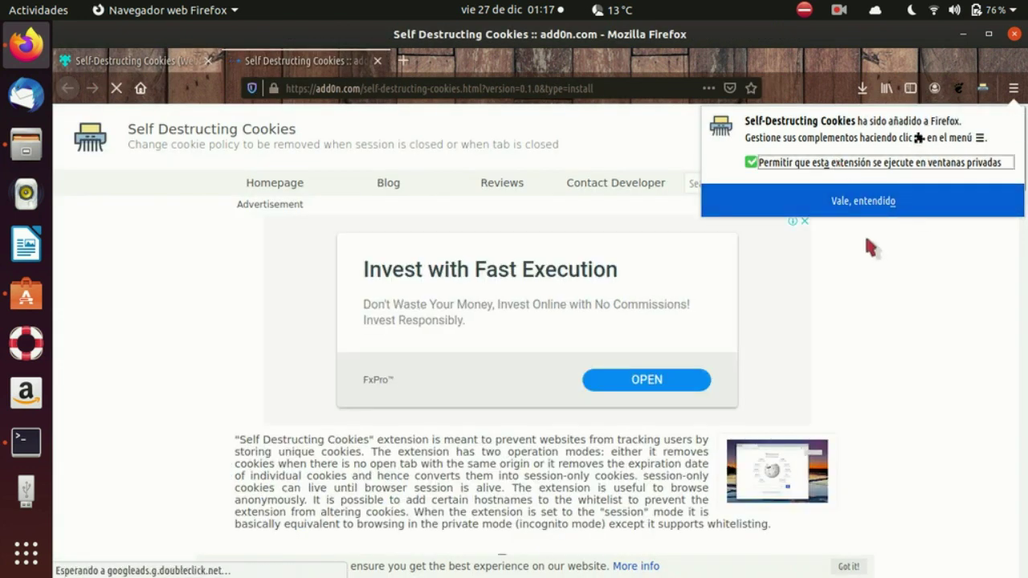
click(864, 200)
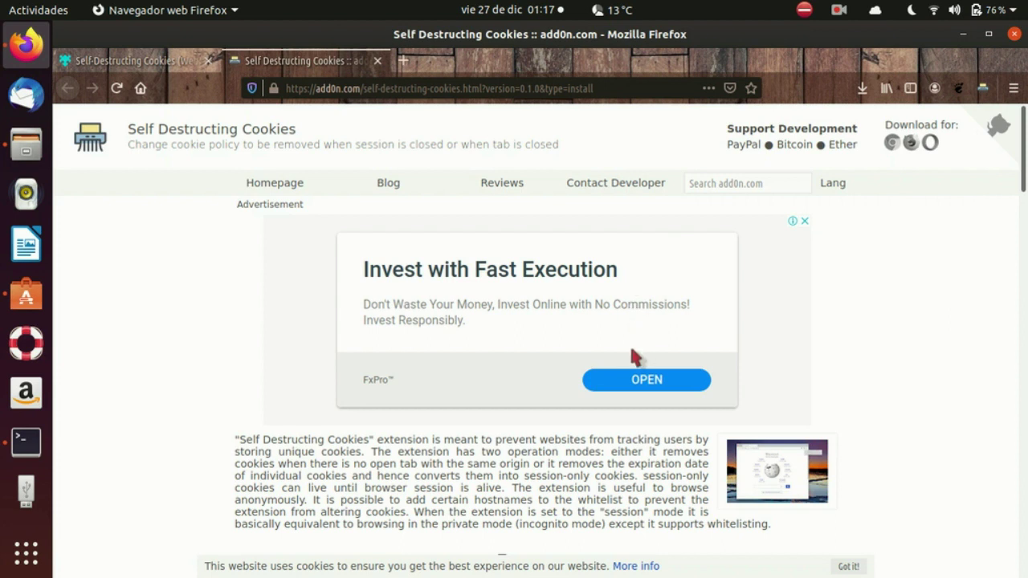
Step: Return to the add-ons site, search for "ublo" and open the uBlock Origin page
click(133, 60)
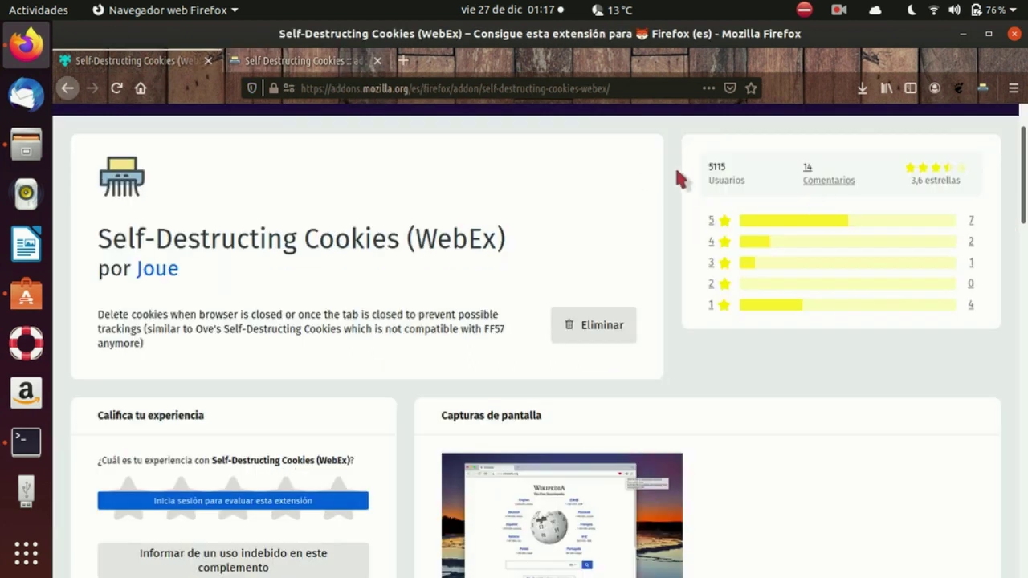
scroll(681, 171, up, 2)
click(914, 163)
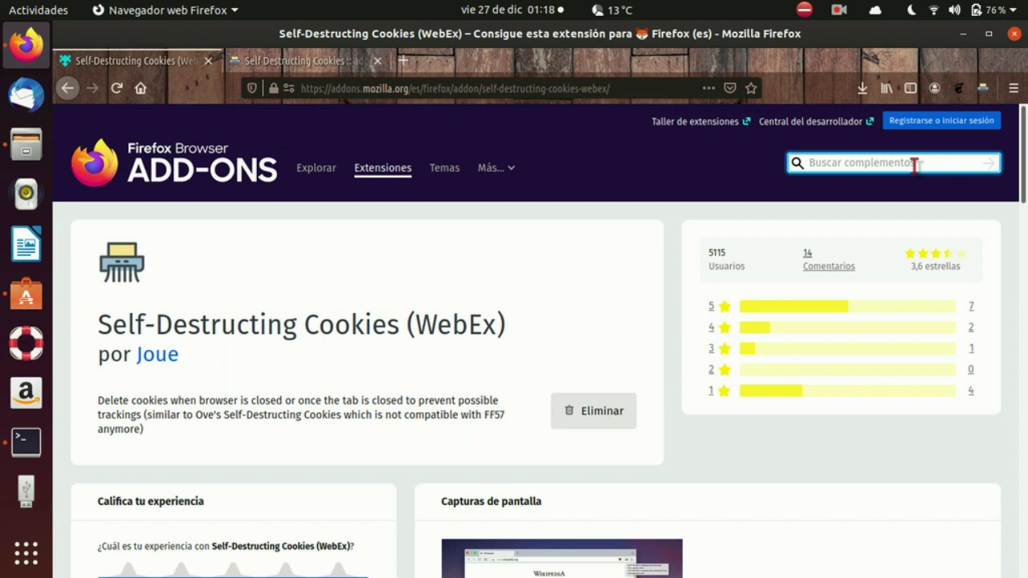
text(ublo)
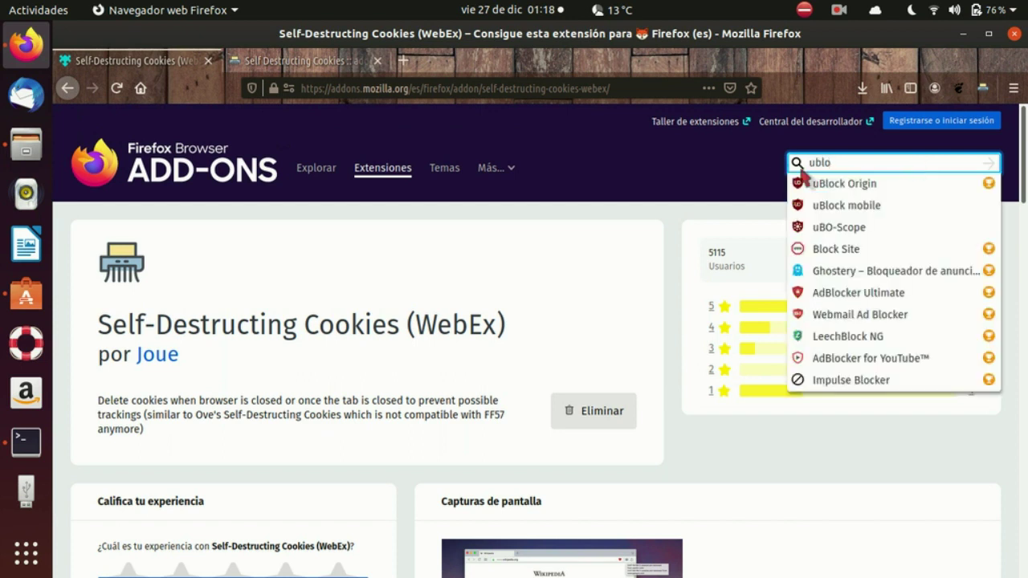
click(802, 176)
Step: Install uBlock Origin in Firefox, approve its permissions and dismiss the installation notice
click(582, 397)
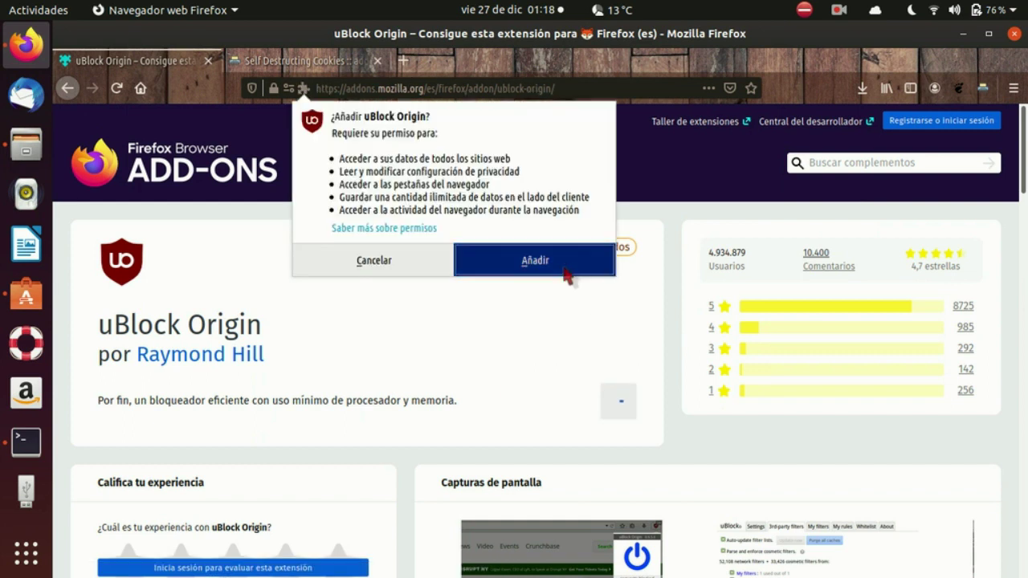
click(565, 271)
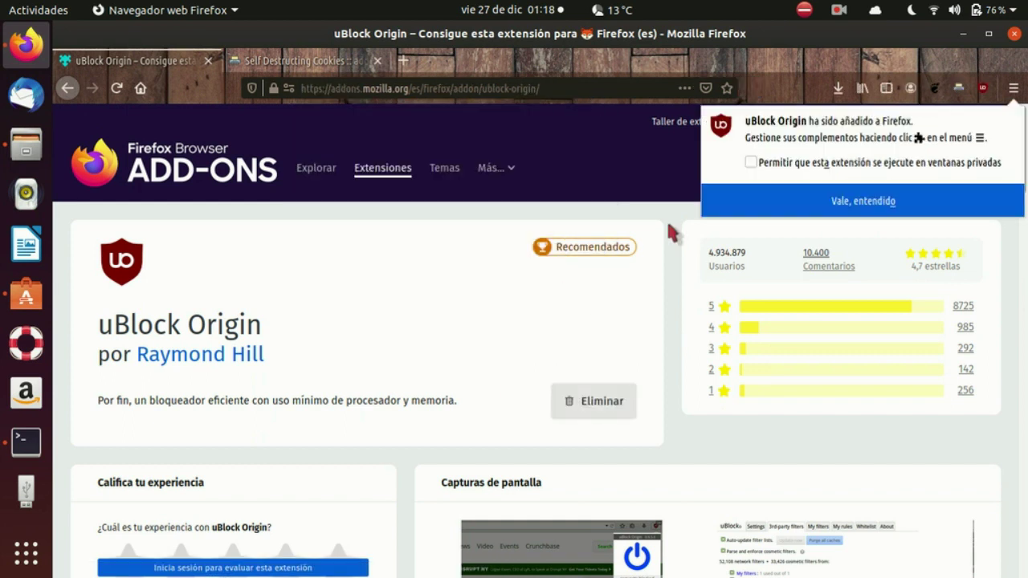
click(791, 203)
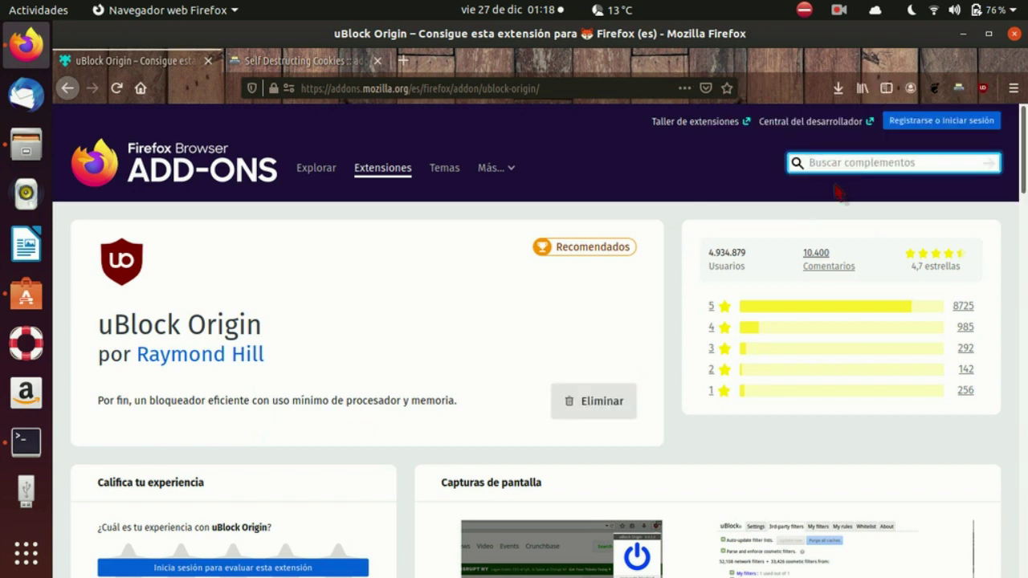
Step: Search the add-ons for "privacy" and open the Privacy Badger page
text(pryva)
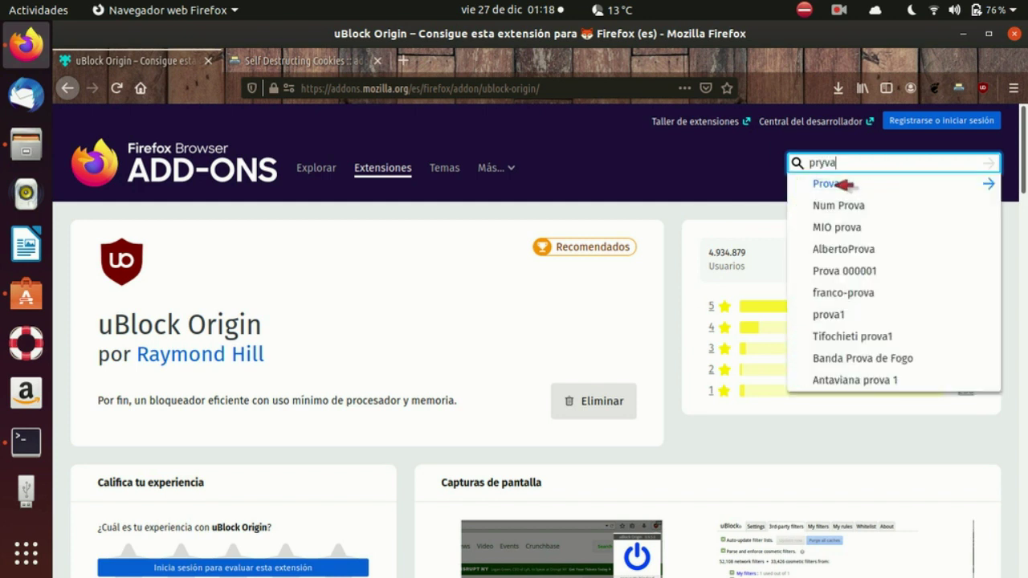
key(BackSpace)
key(BackSpace)
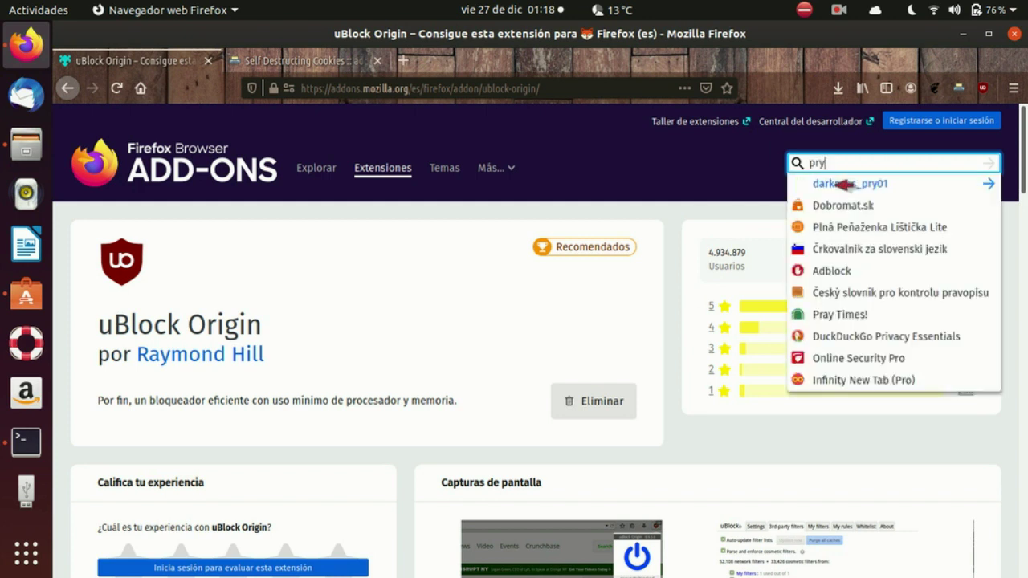
key(BackSpace)
text(ivacy)
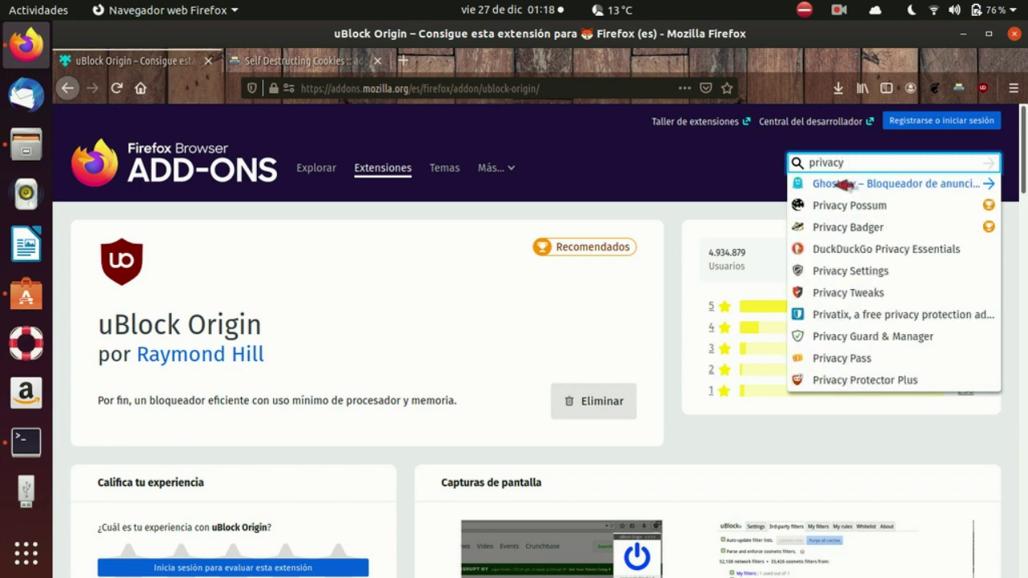
key(BackSpace)
click(905, 187)
scroll(622, 317, down, 1)
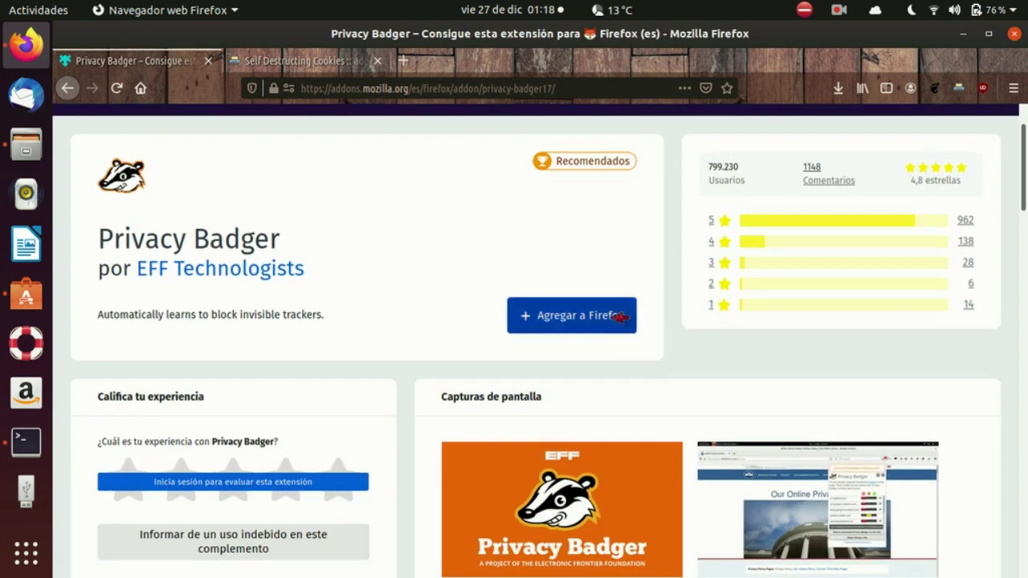
Step: Install Privacy Badger with its requested permissions, skim its welcome page and return to its add-on page
click(620, 317)
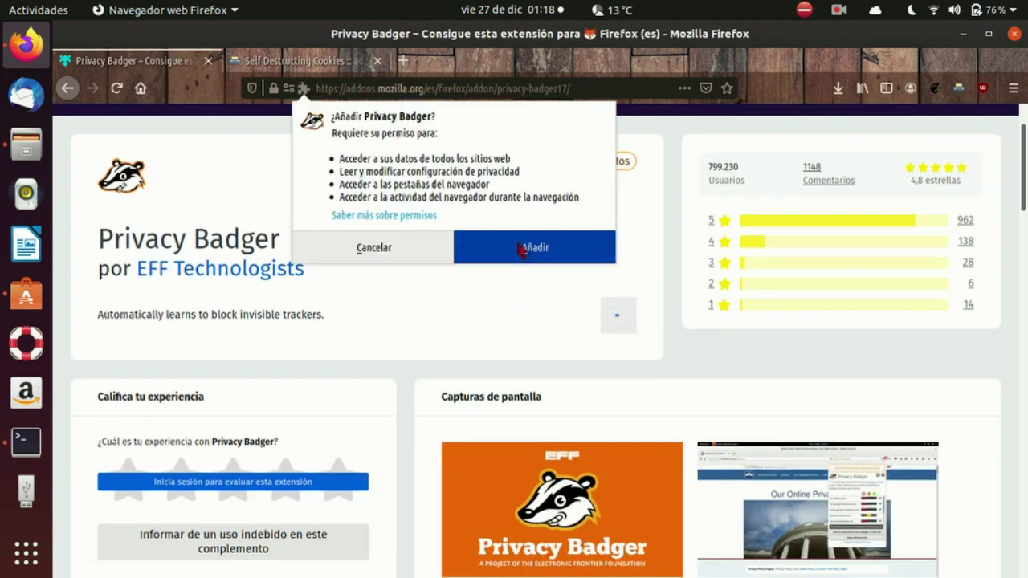
click(519, 250)
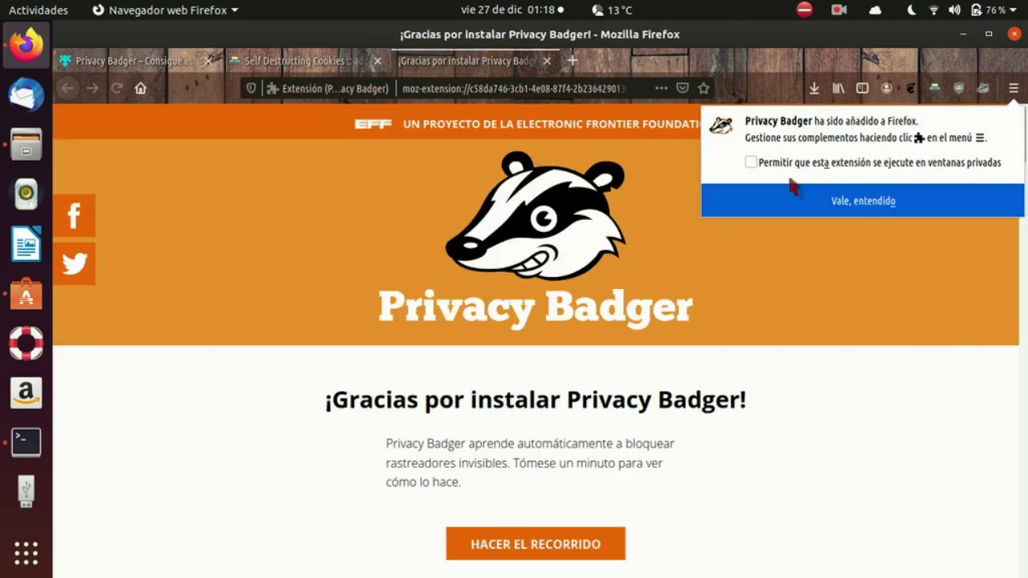
click(794, 207)
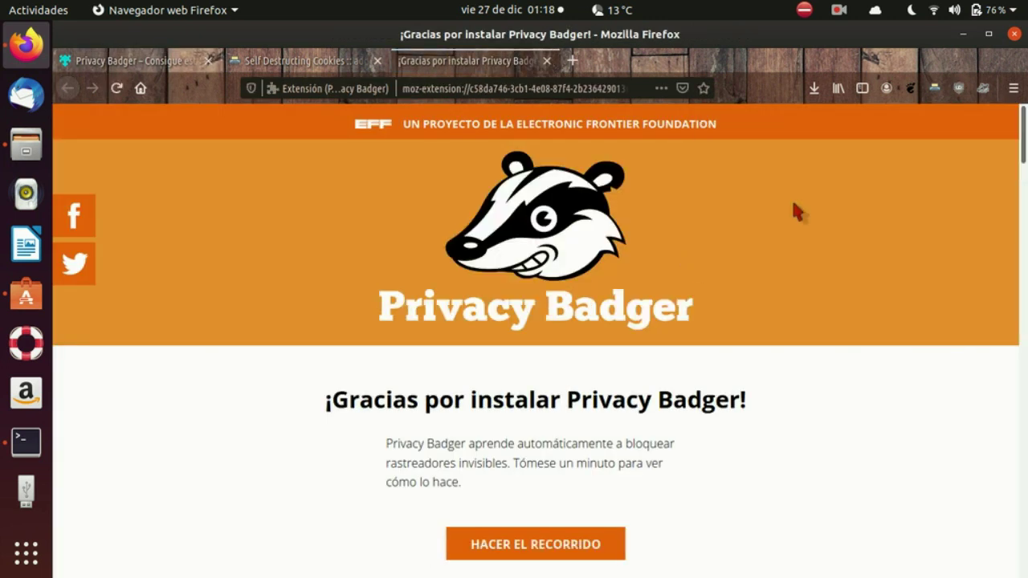
scroll(760, 214, down, 7)
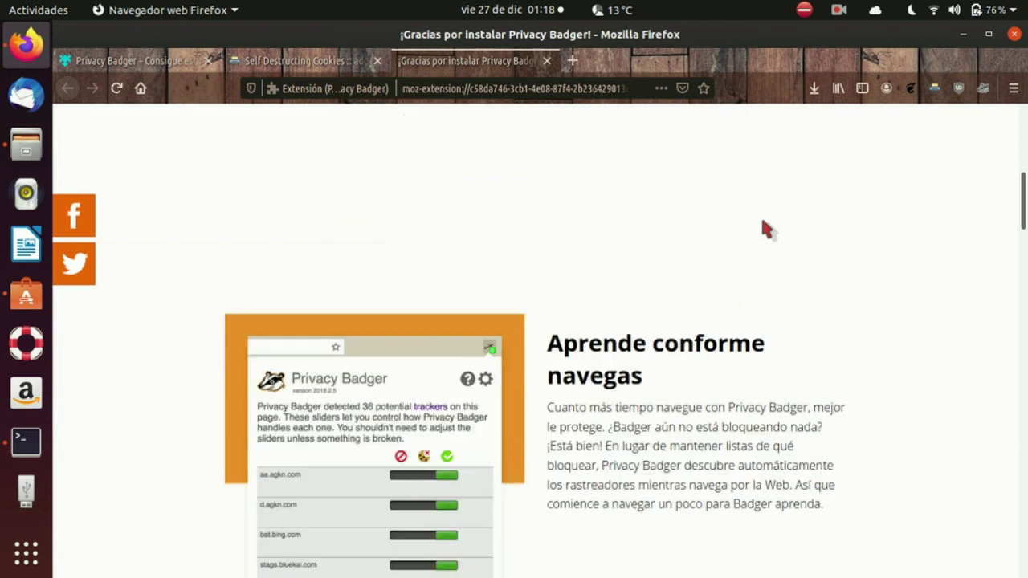
click(129, 71)
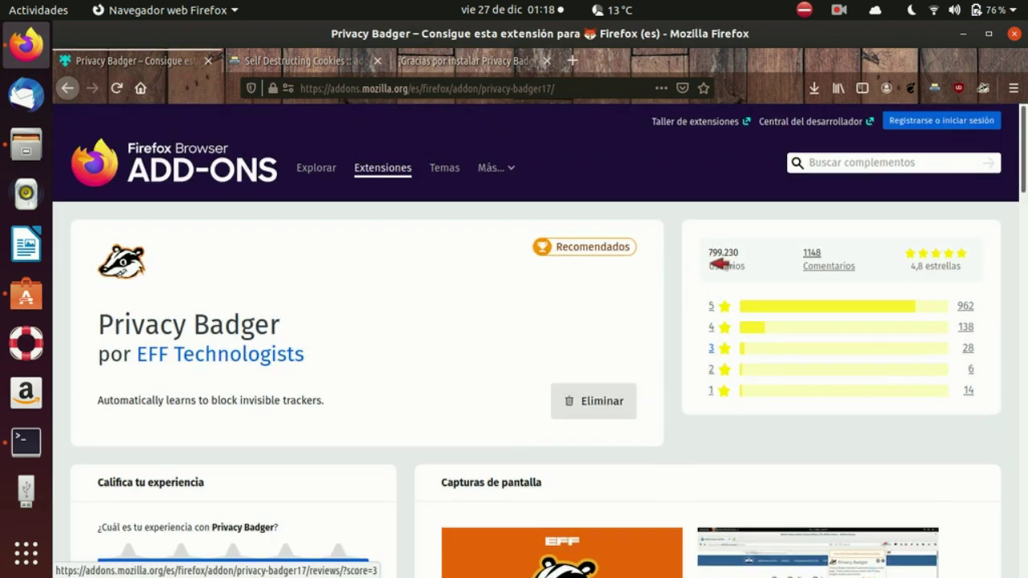
click(927, 161)
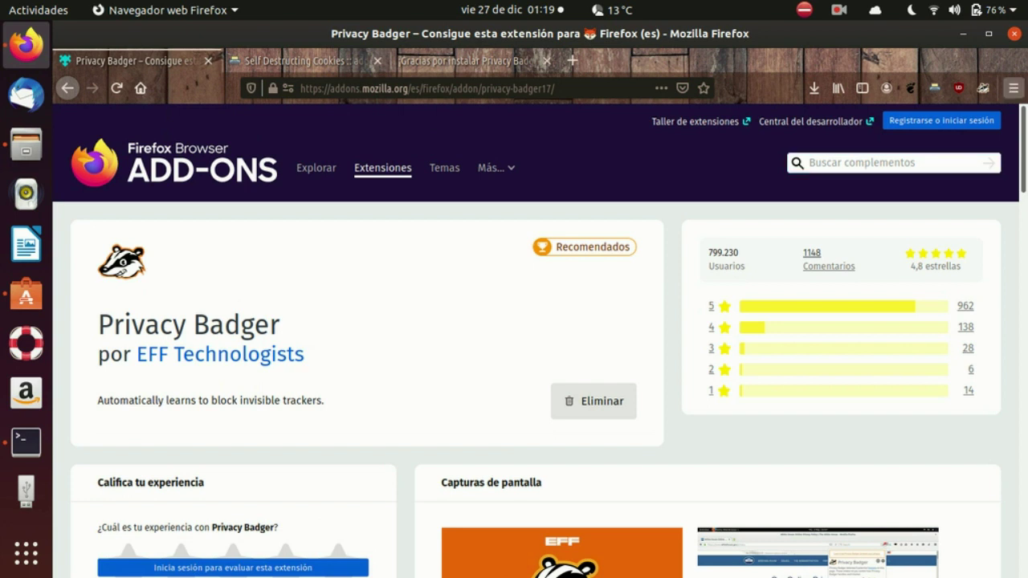
click(839, 10)
click(859, 75)
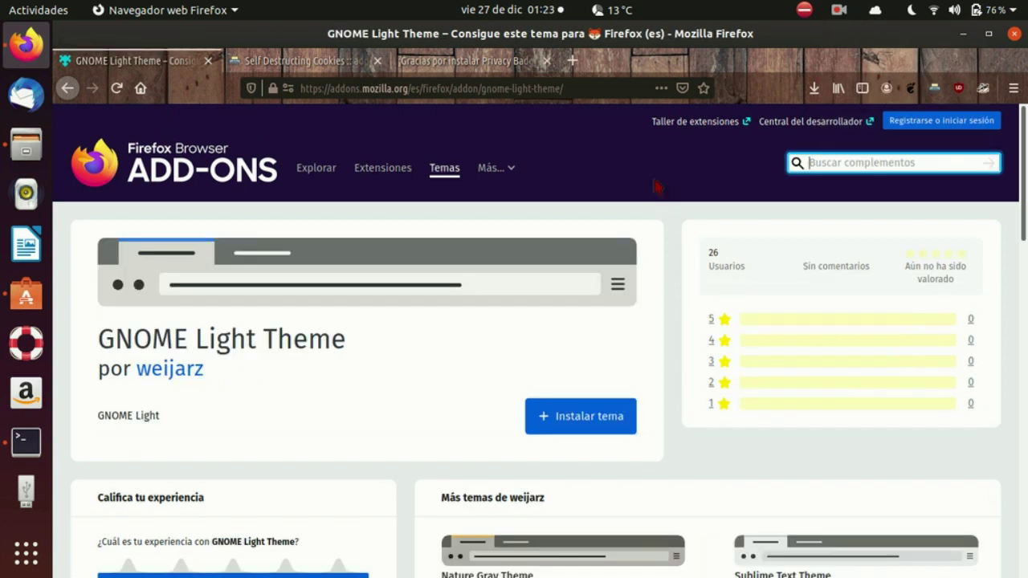
Step: Search the web for playonlinux and open the PlayOnLinux home page
click(598, 90)
text(playonl)
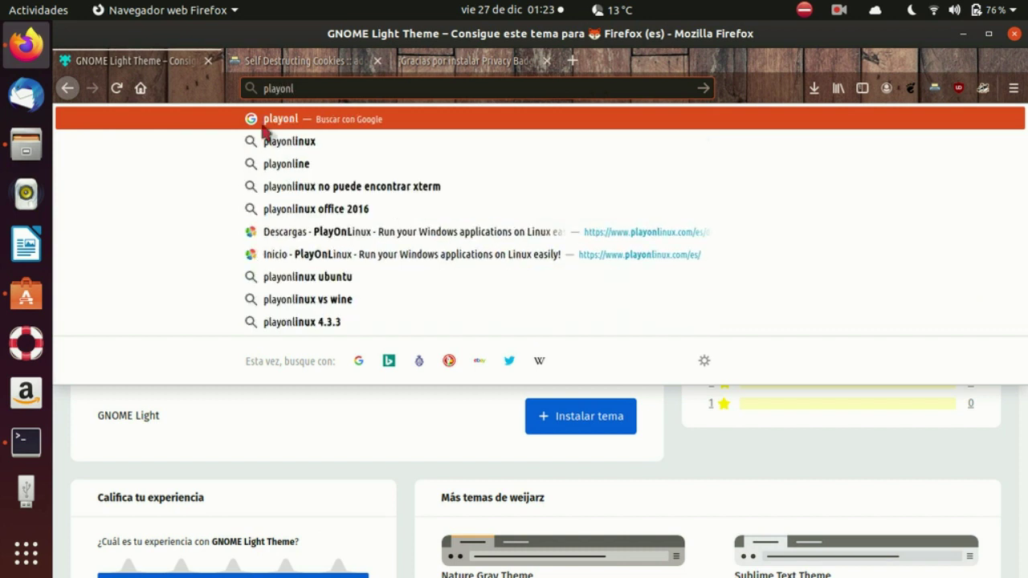
click(270, 140)
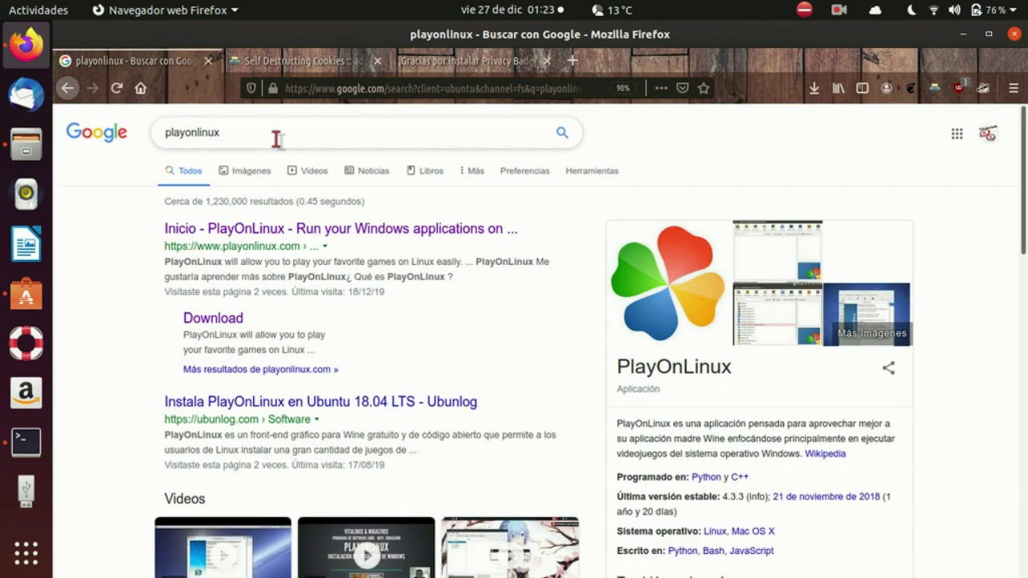
click(325, 228)
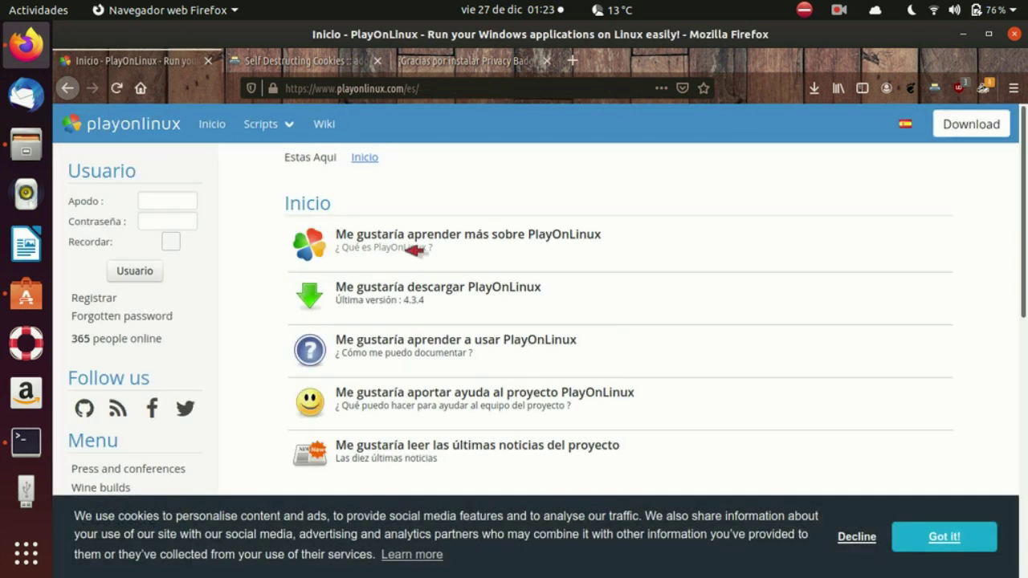
Step: Open the PlayOnLinux download page and expand the Ubuntu entry in its package list
click(402, 287)
scroll(397, 291, down, 1)
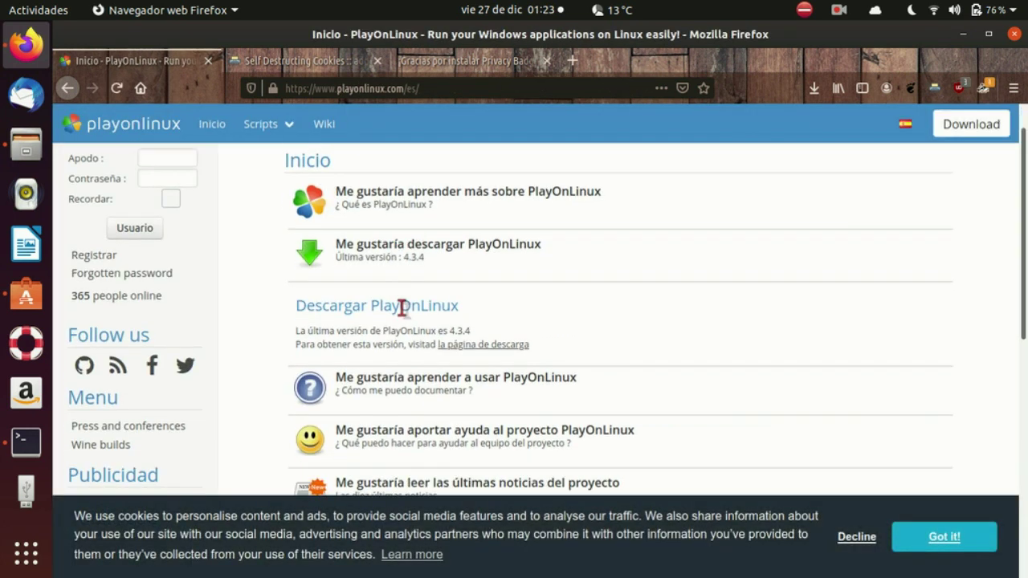
click(463, 344)
scroll(472, 289, down, 4)
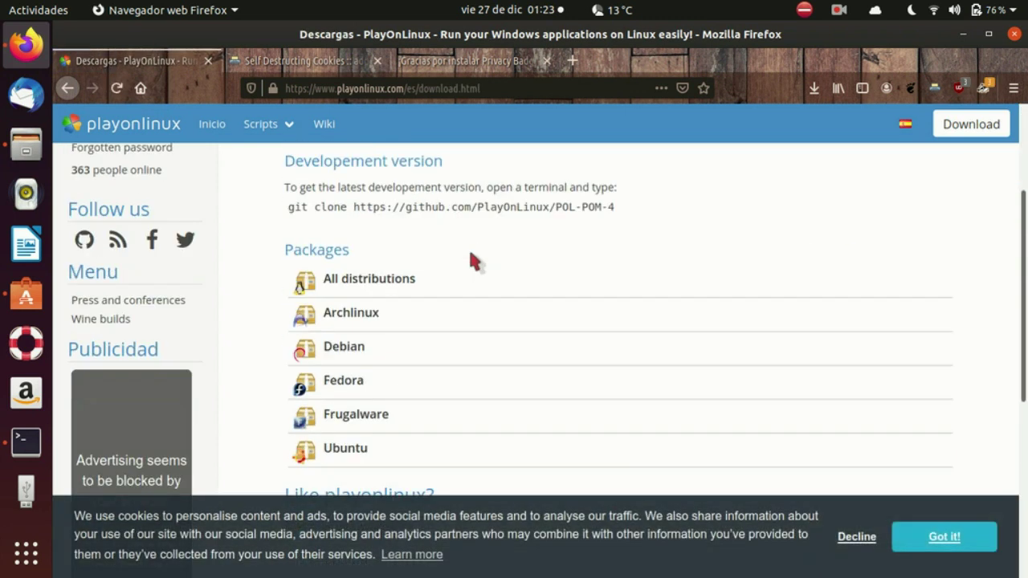
click(351, 451)
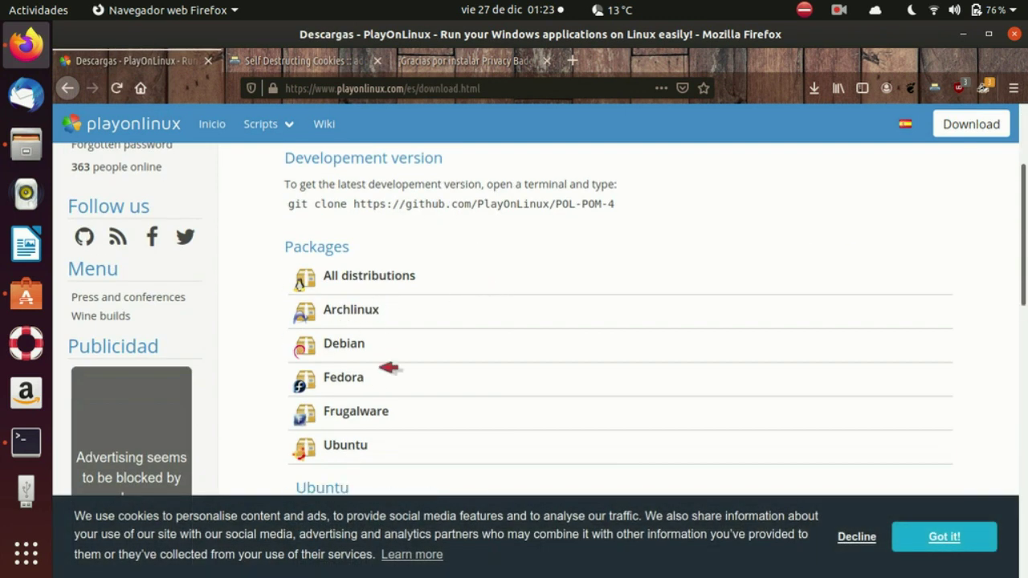
Step: Review the installation commands for the Ubuntu versions and select the wget key command for the Cosmic version
scroll(401, 315, down, 8)
scroll(402, 311, up, 2)
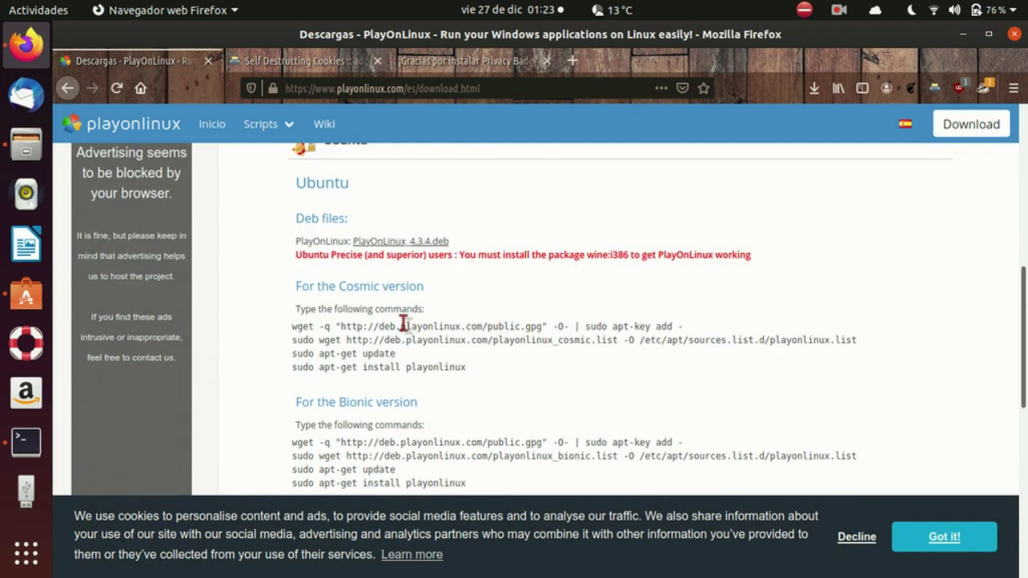
triple_click(407, 331)
scroll(407, 318, down, 5)
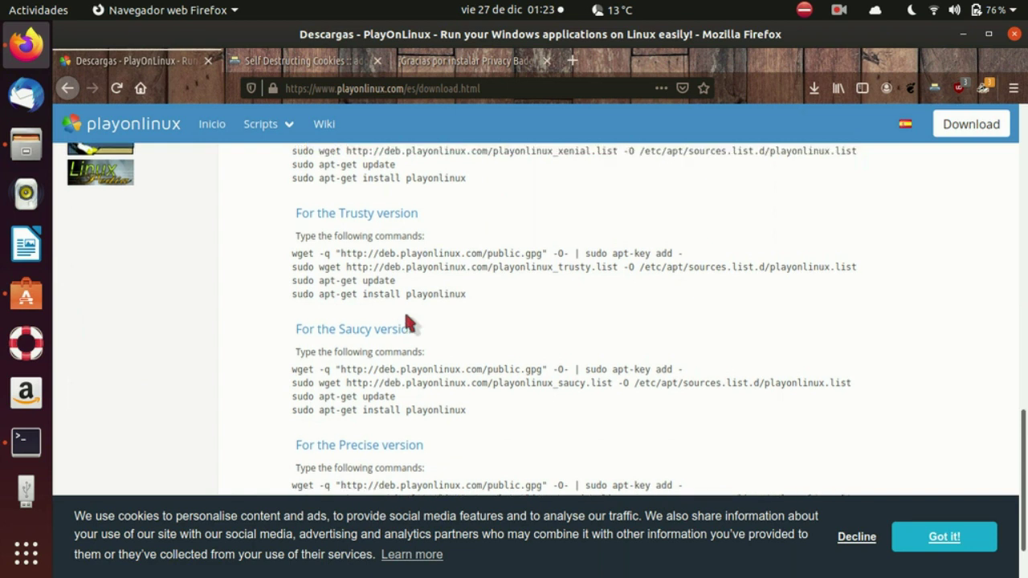
scroll(405, 321, up, 5)
scroll(407, 318, up, 3)
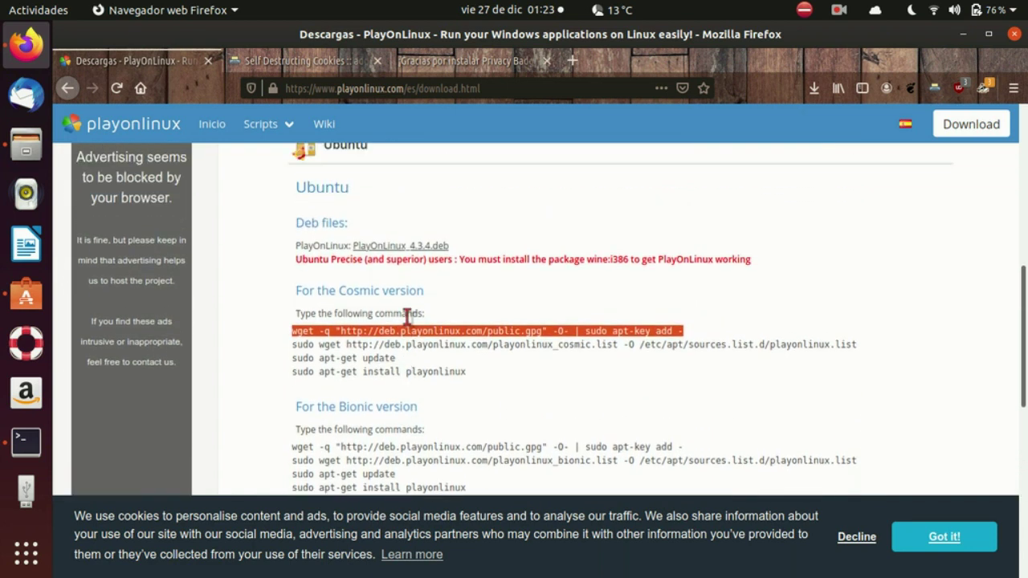
Step: Download the PlayOnLinux_4.3.4.deb package and open it in Ubuntu Software
click(413, 288)
click(690, 406)
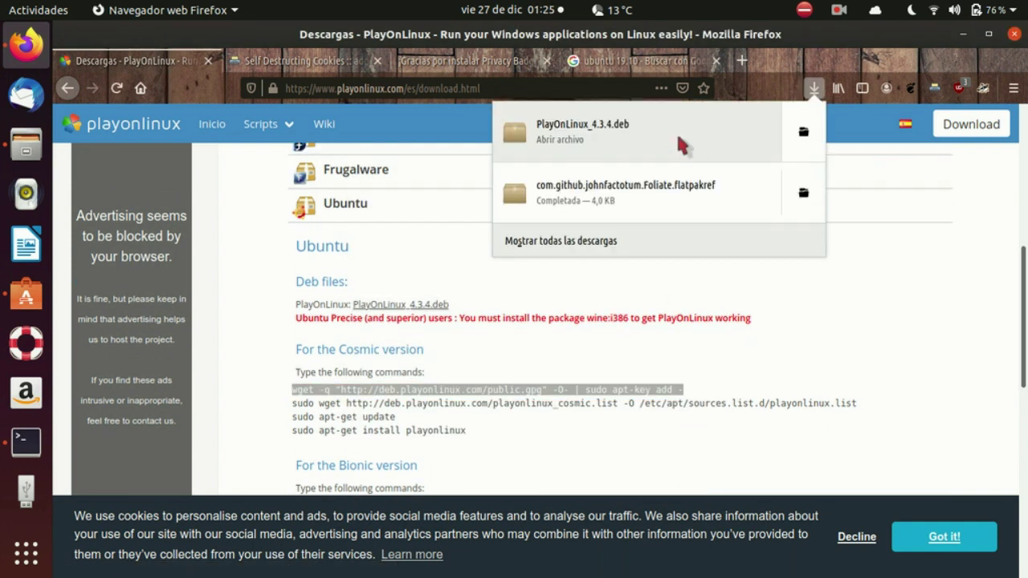
click(678, 141)
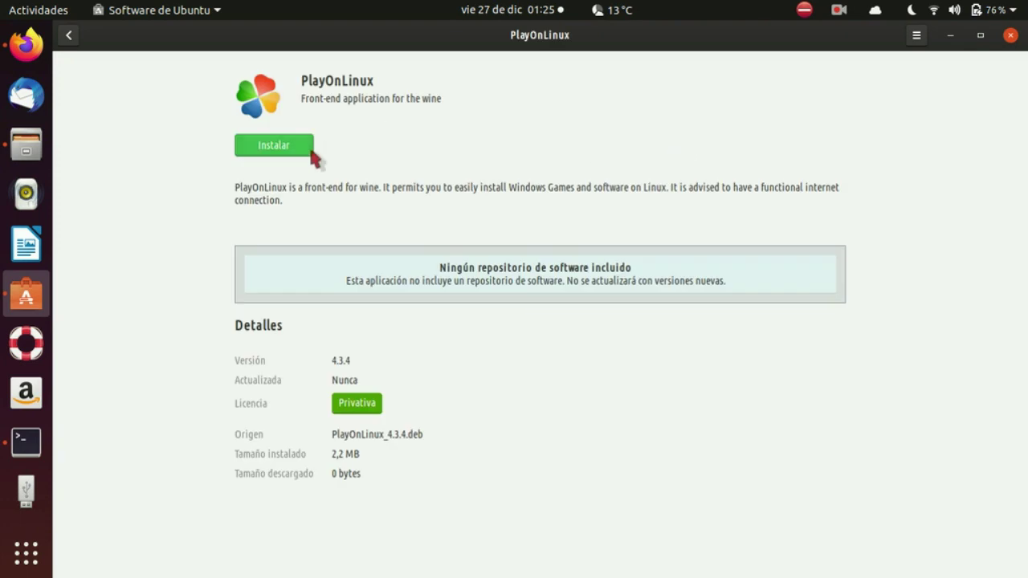
Step: Install PlayOnLinux from the opened package, authenticating with the account password
click(283, 144)
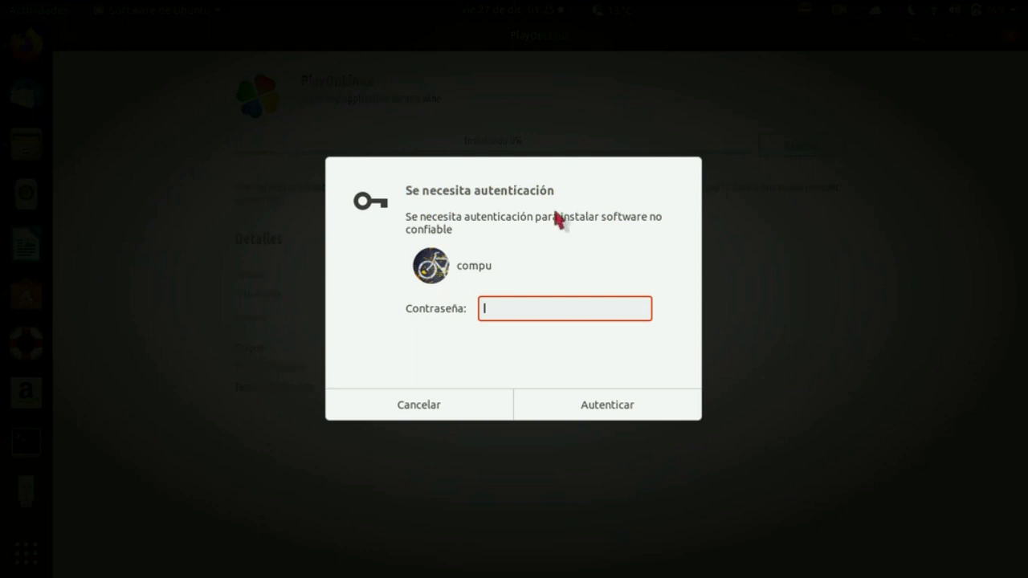
text(*****)
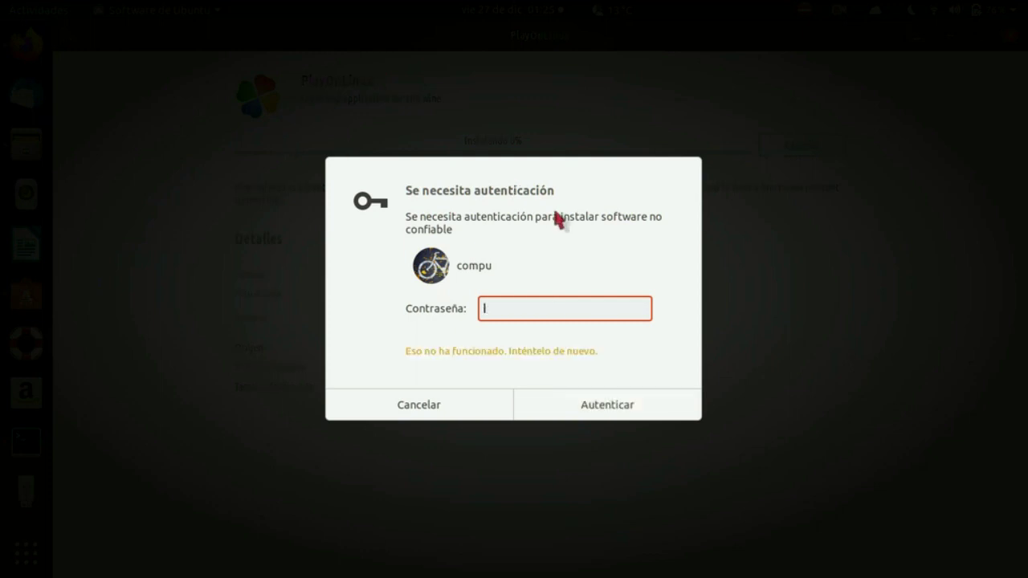
text(*******)
key(Return)
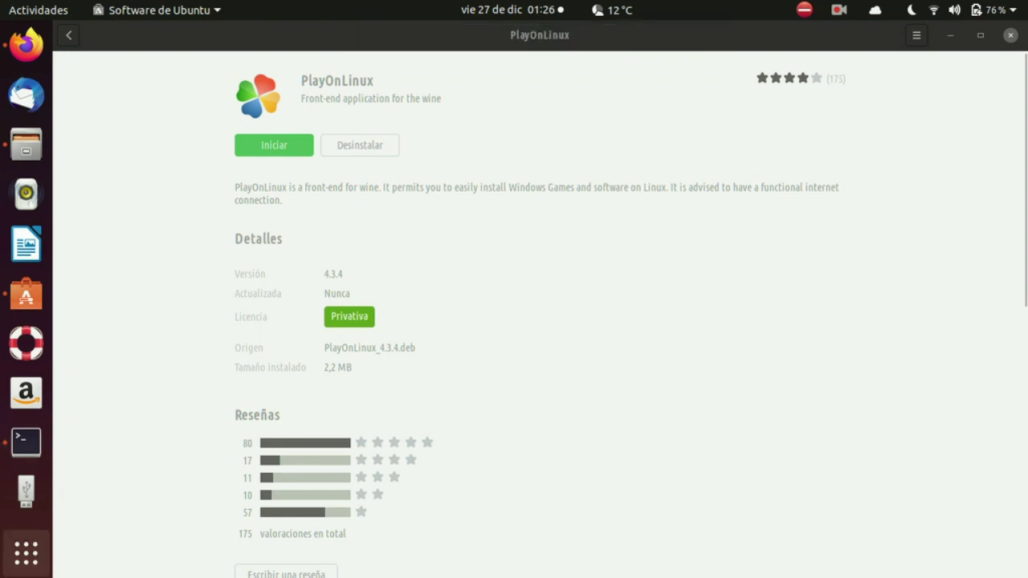
Step: Search the applications for play, launch PlayOnLinux, agree to help its compatibility database and dismiss the xterm notice
click(26, 568)
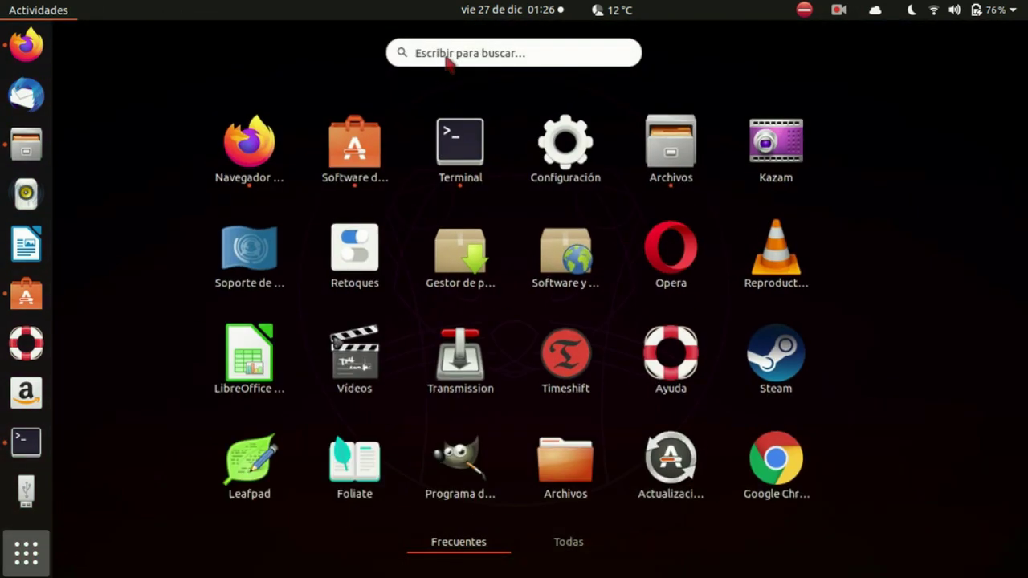
text(play)
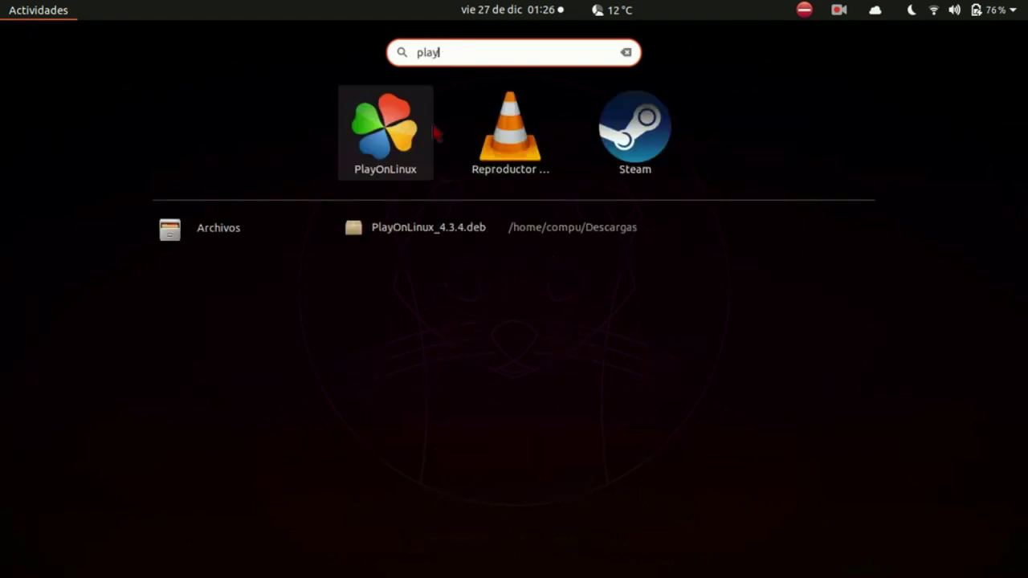
click(431, 132)
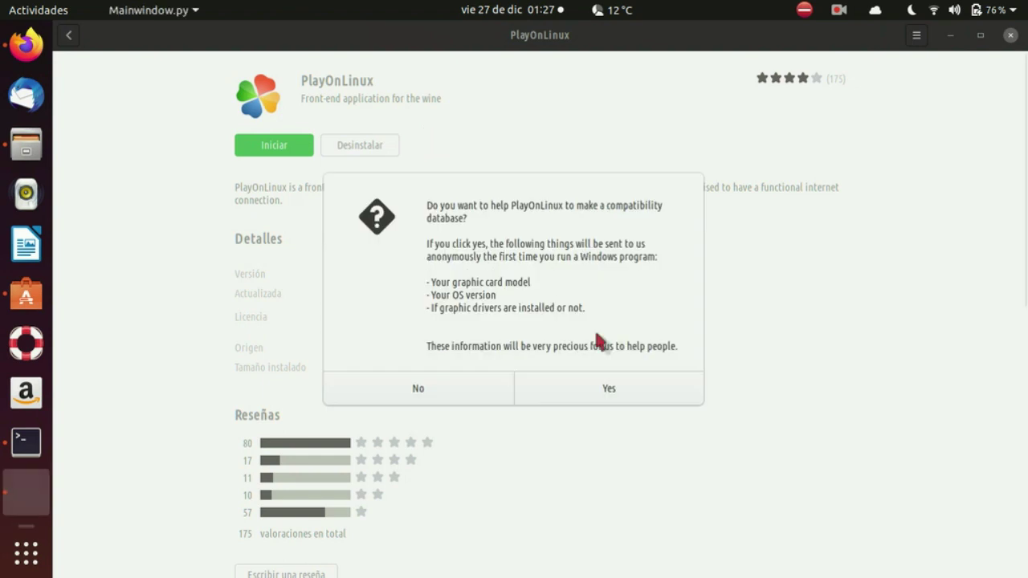
click(630, 394)
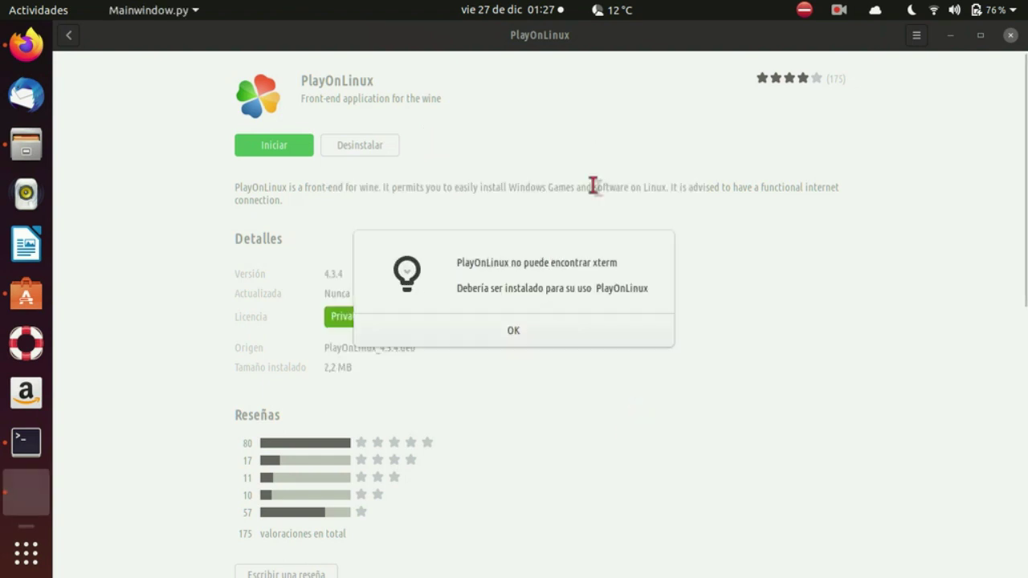
click(595, 330)
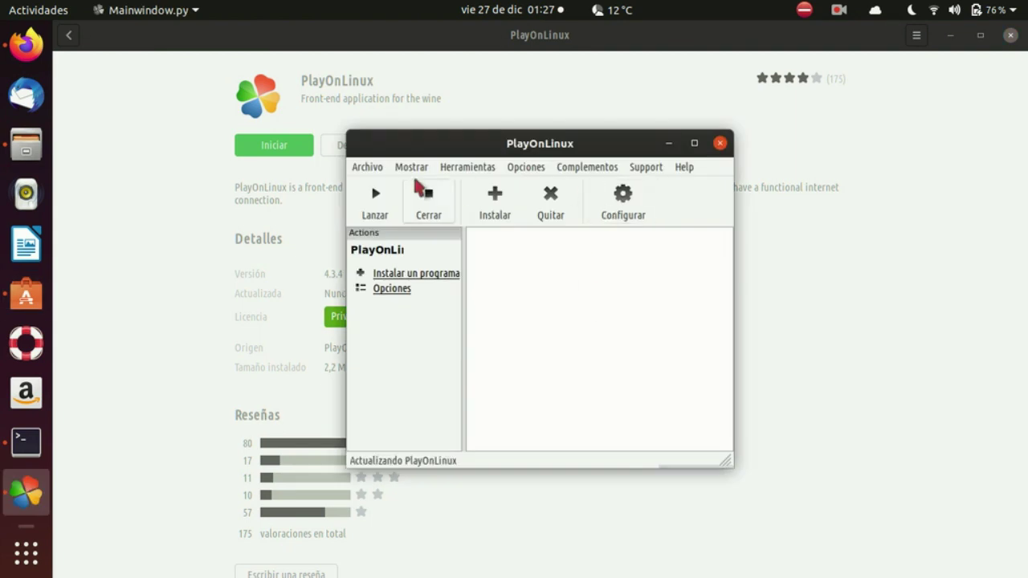
Step: Open PlayOnLinux's program installation menu and browse the list of installable games
click(482, 202)
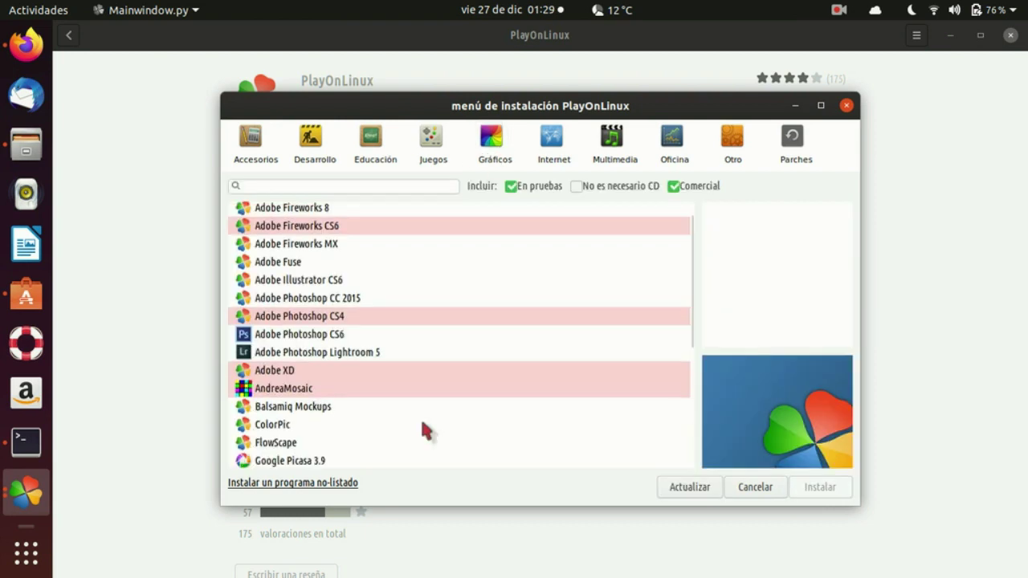
click(431, 138)
scroll(428, 294, down, 10)
scroll(382, 265, down, 20)
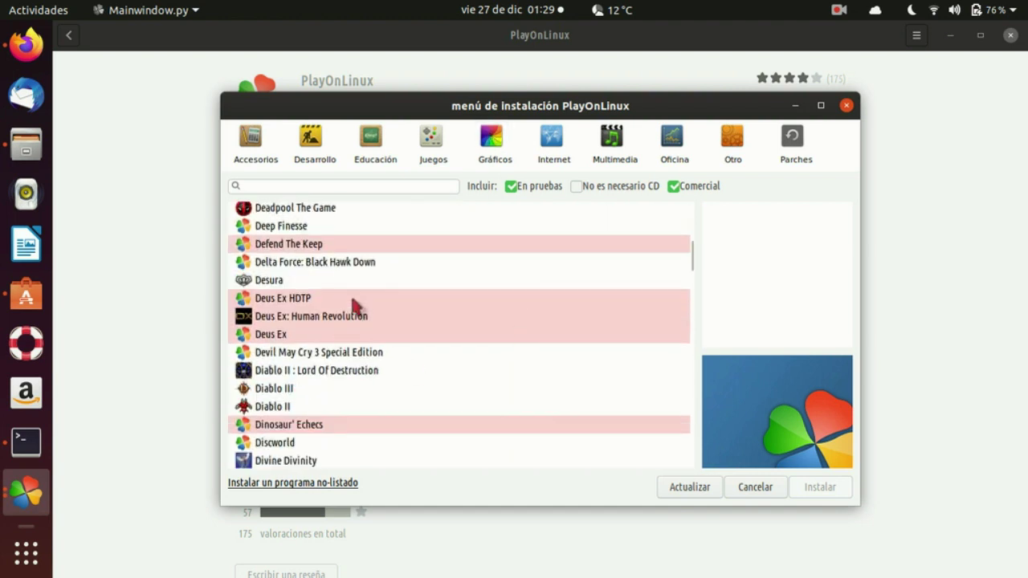
scroll(350, 293, down, 15)
Step: Browse the installable programs in the Internet, graphics, education, development and accessories categories
click(554, 138)
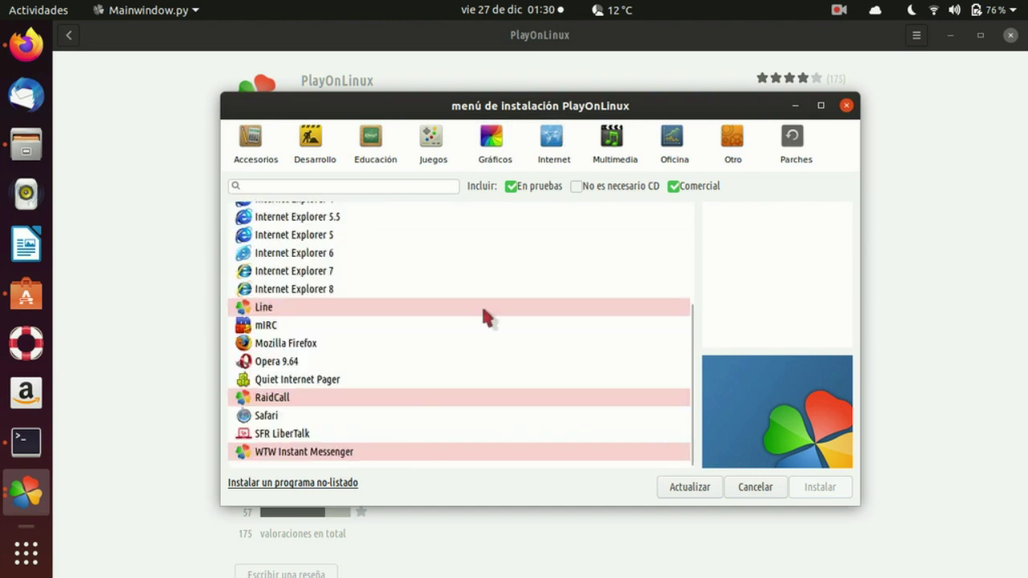
click(491, 138)
click(371, 138)
click(311, 138)
scroll(407, 297, down, 2)
scroll(408, 298, up, 3)
click(371, 138)
click(250, 138)
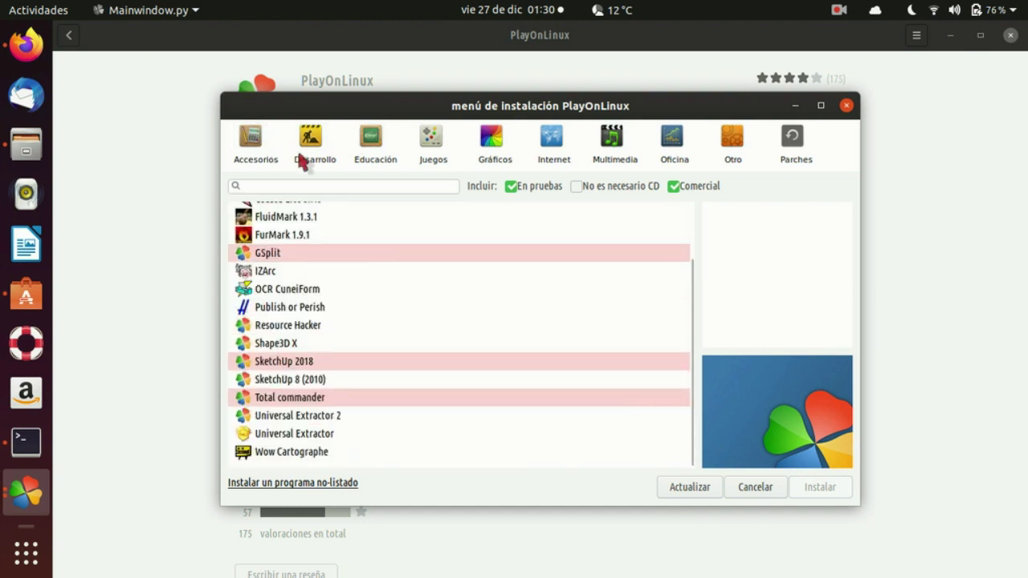
Step: Look through the graphics, other and patches categories, and leave the installation menu without installing anything
click(491, 138)
click(733, 139)
click(792, 144)
scroll(470, 294, down, 20)
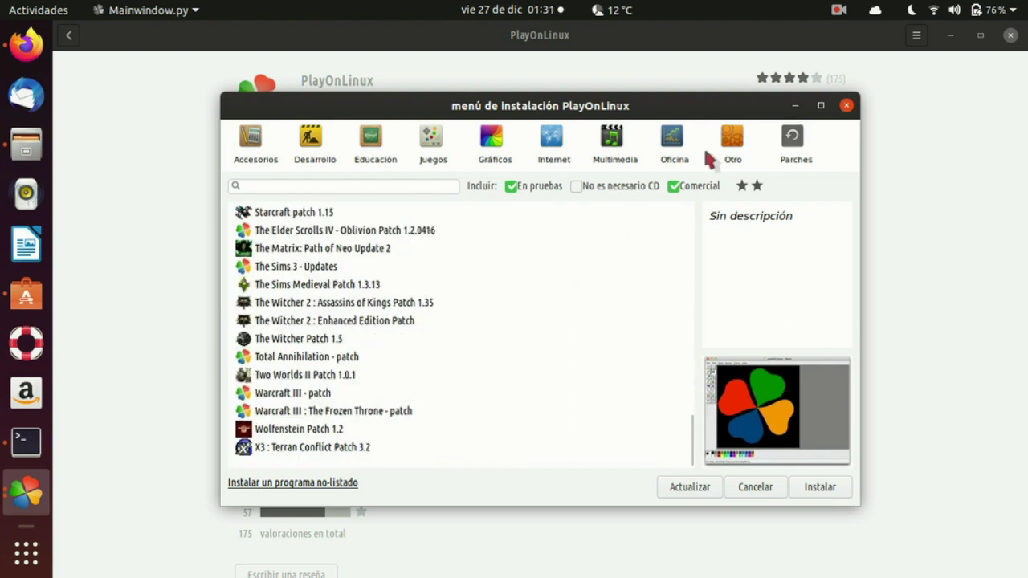
click(703, 153)
click(762, 482)
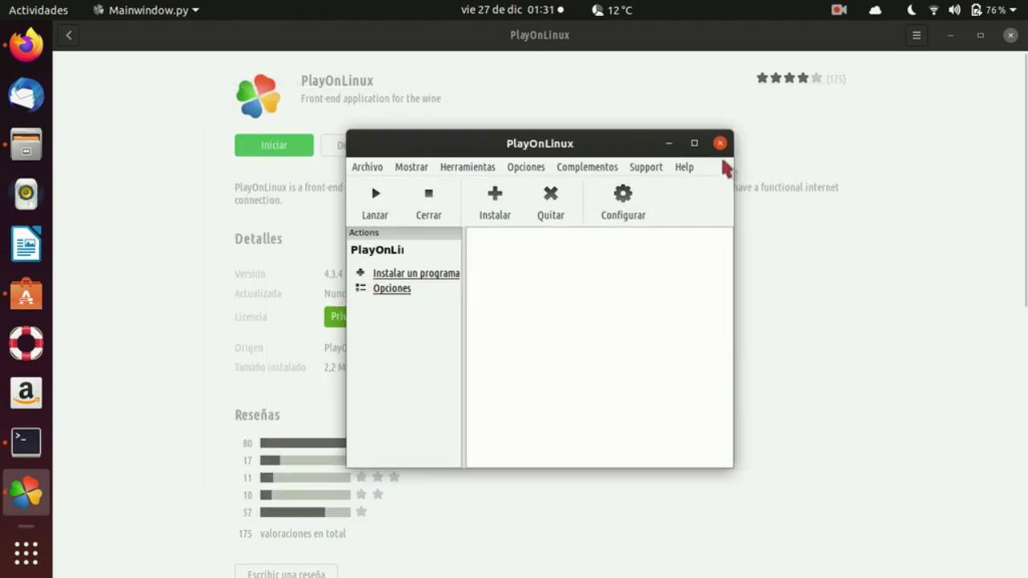
Step: Quit PlayOnLinux, confirming that all its windows should close, and close Ubuntu Software
click(719, 144)
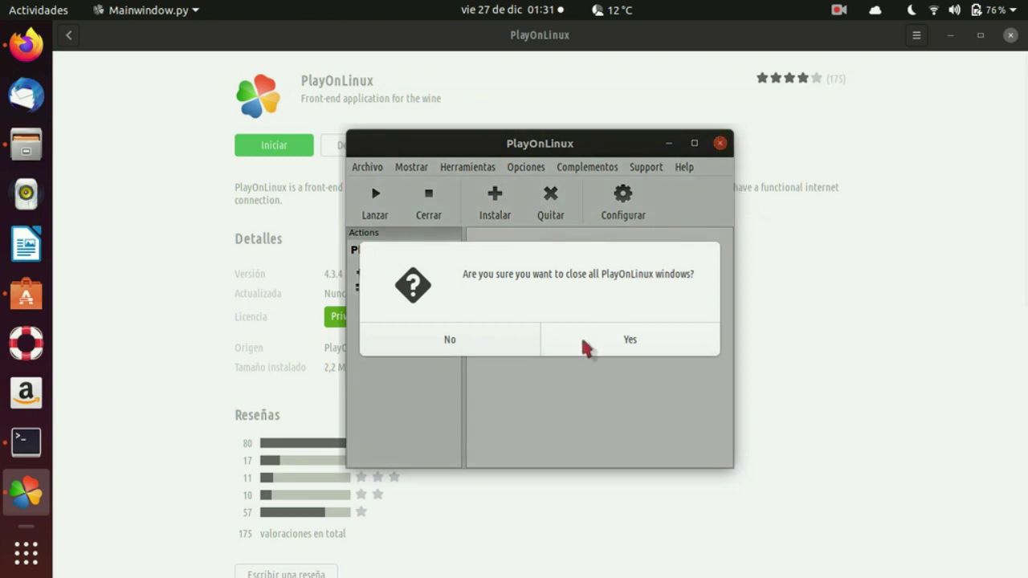
click(585, 346)
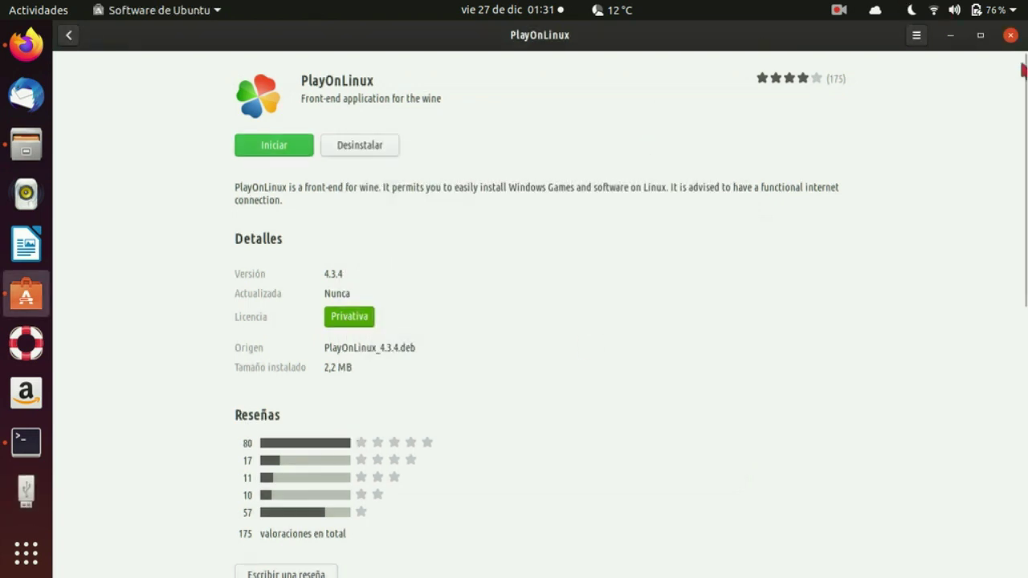
click(1010, 35)
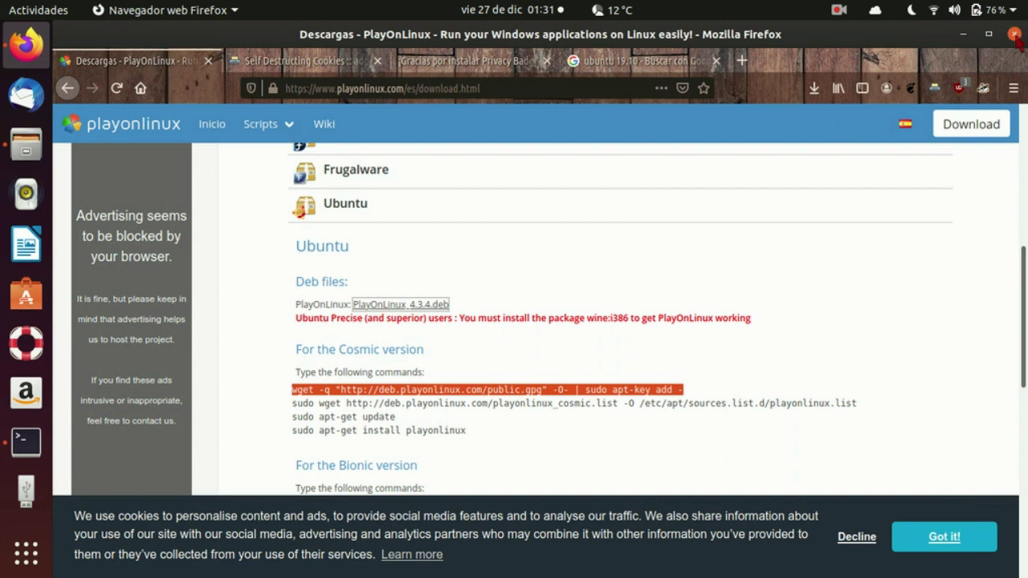
Step: Close Firefox with all its tabs and the remaining open windows to return to the empty desktop
click(1014, 35)
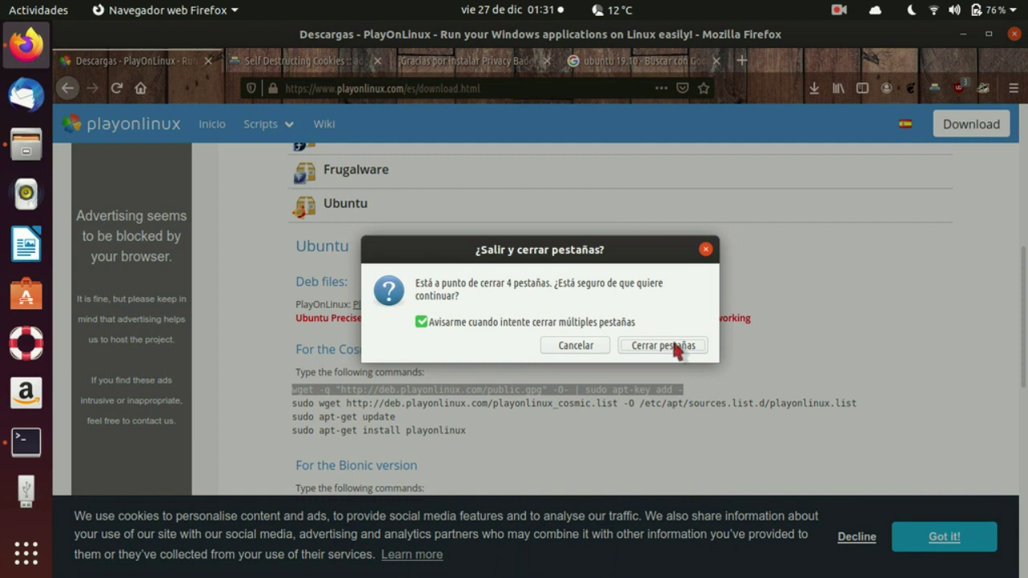
click(676, 346)
click(771, 102)
click(771, 102)
click(616, 64)
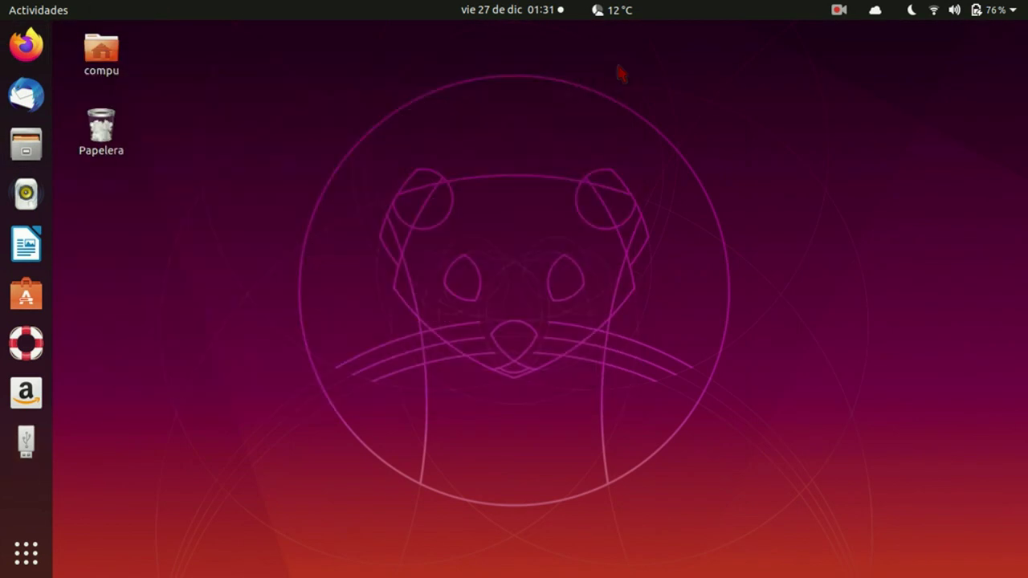